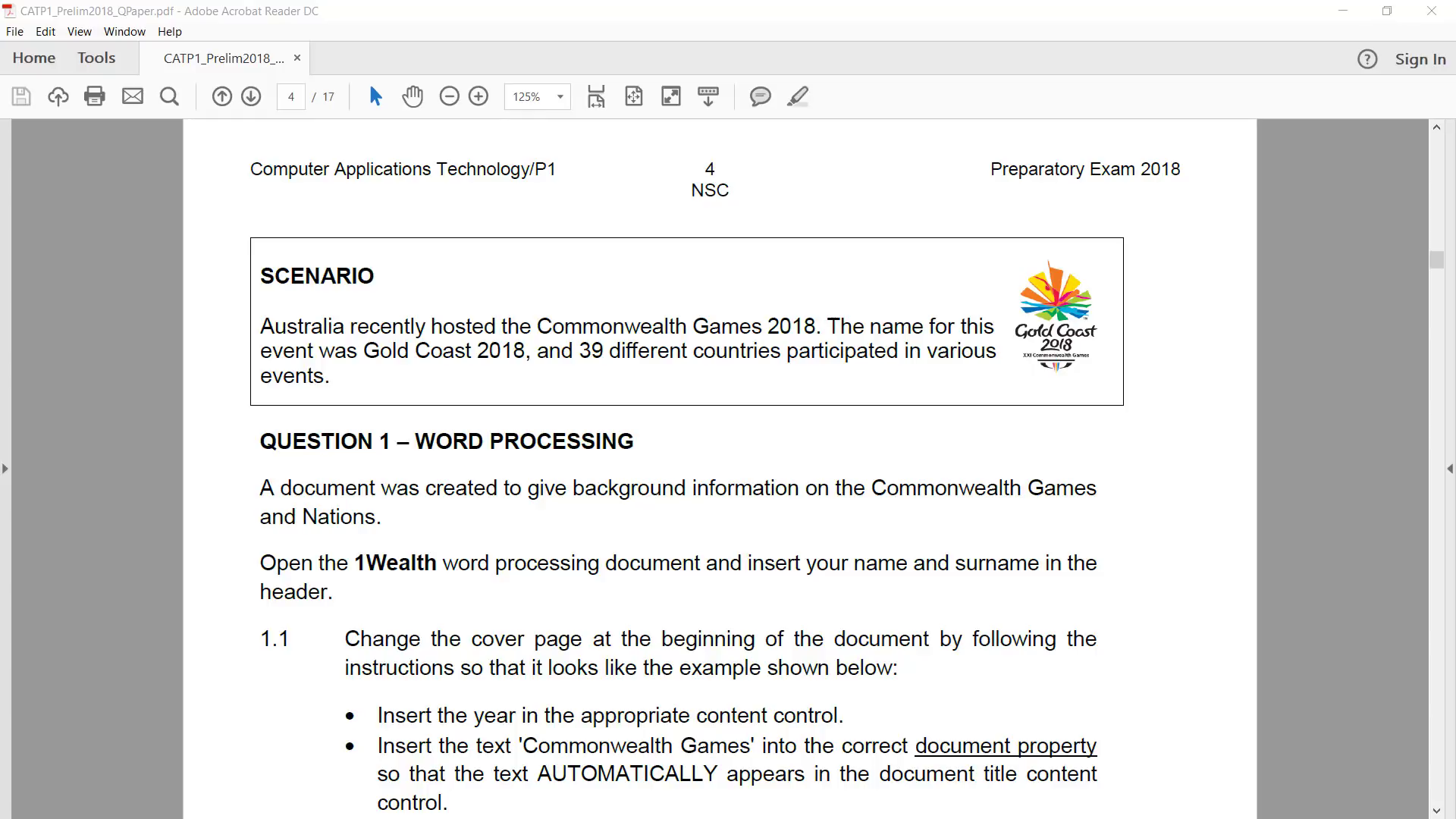
# Scroll the question paper to question 1.1's cover-page instructions and example picture
pyautogui.scroll(-3, 412, 455)
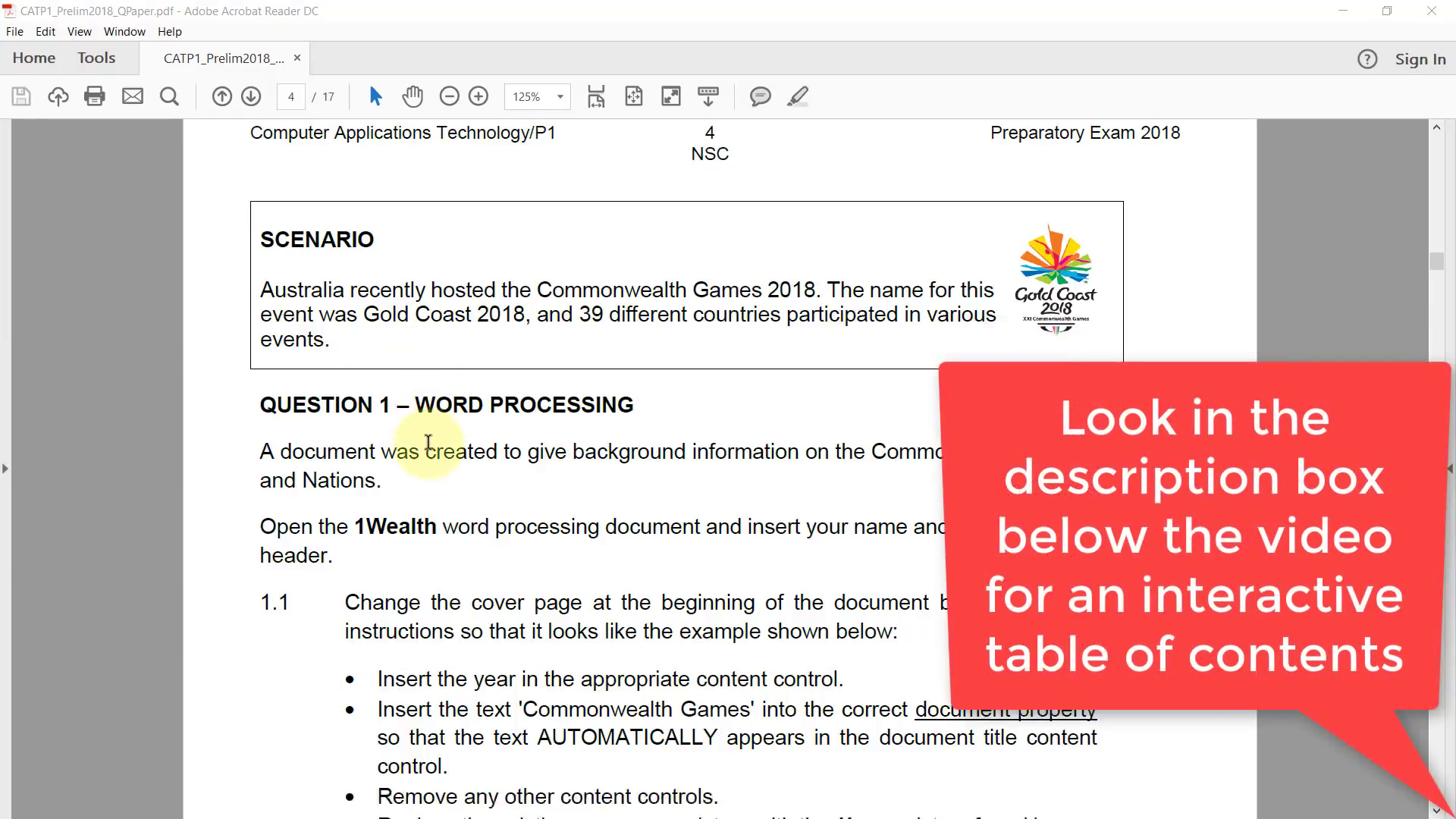
pyautogui.scroll(-2, 413, 455)
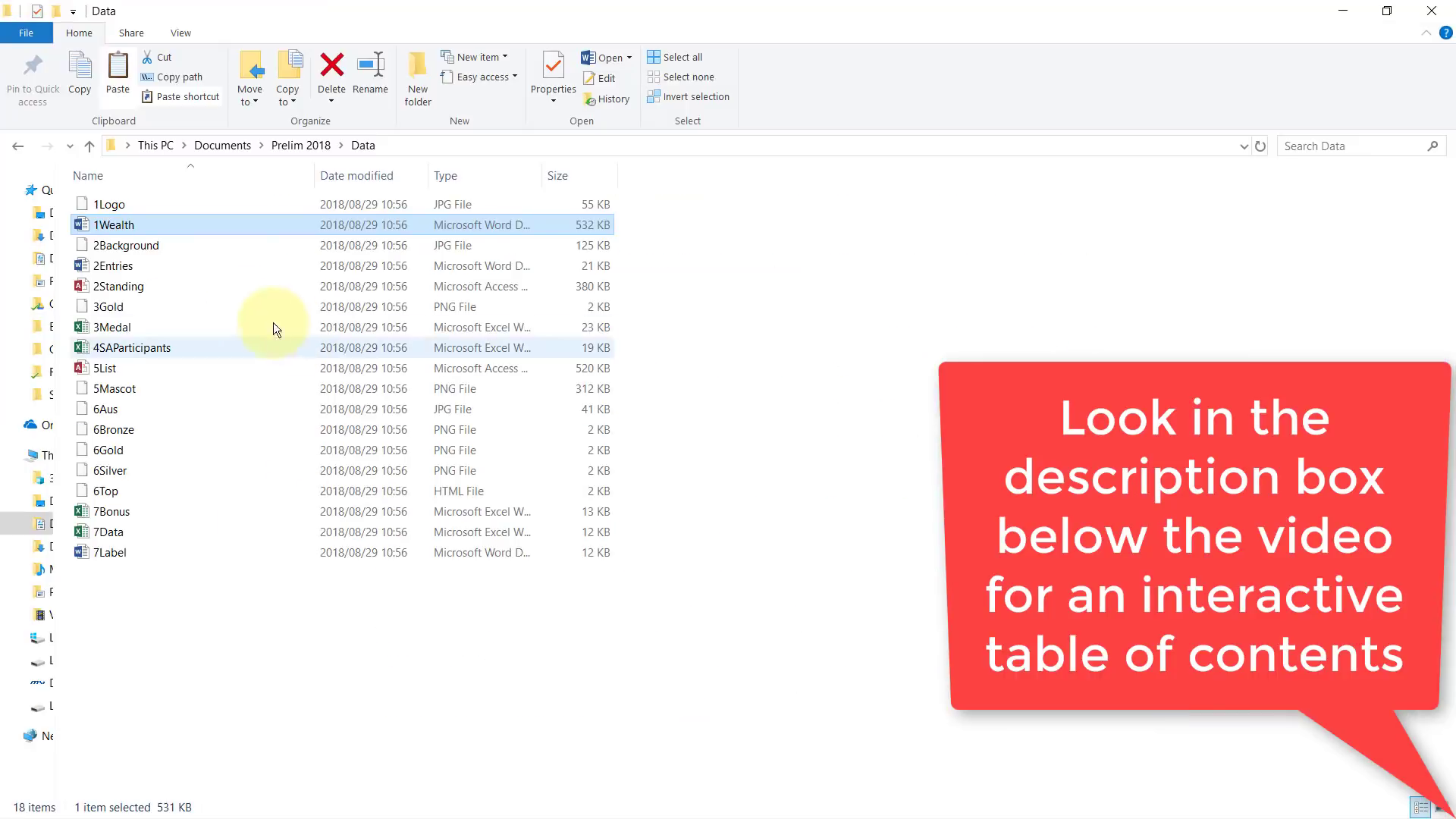
pyautogui.click(116, 224)
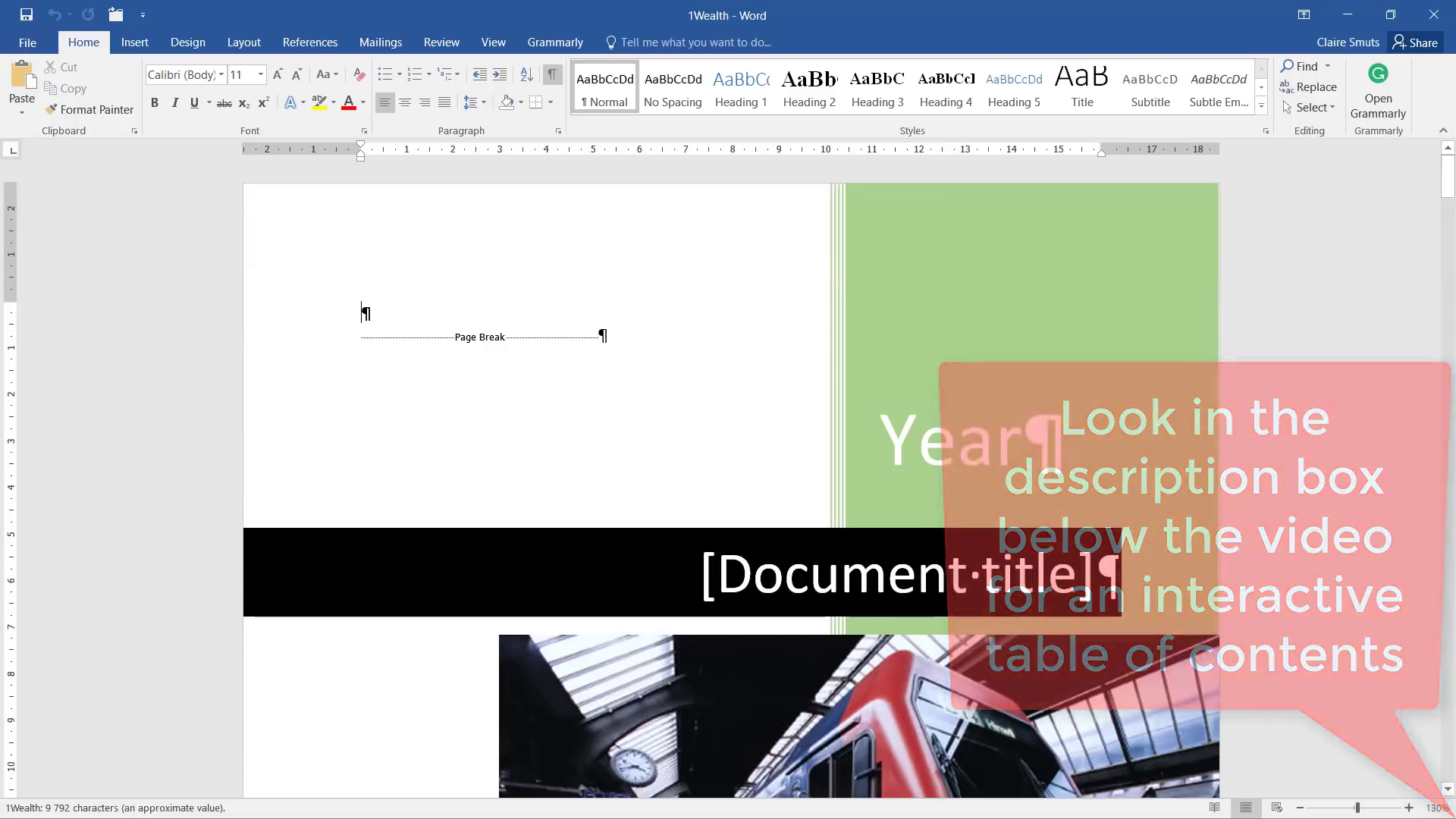
pyautogui.click(477, 523)
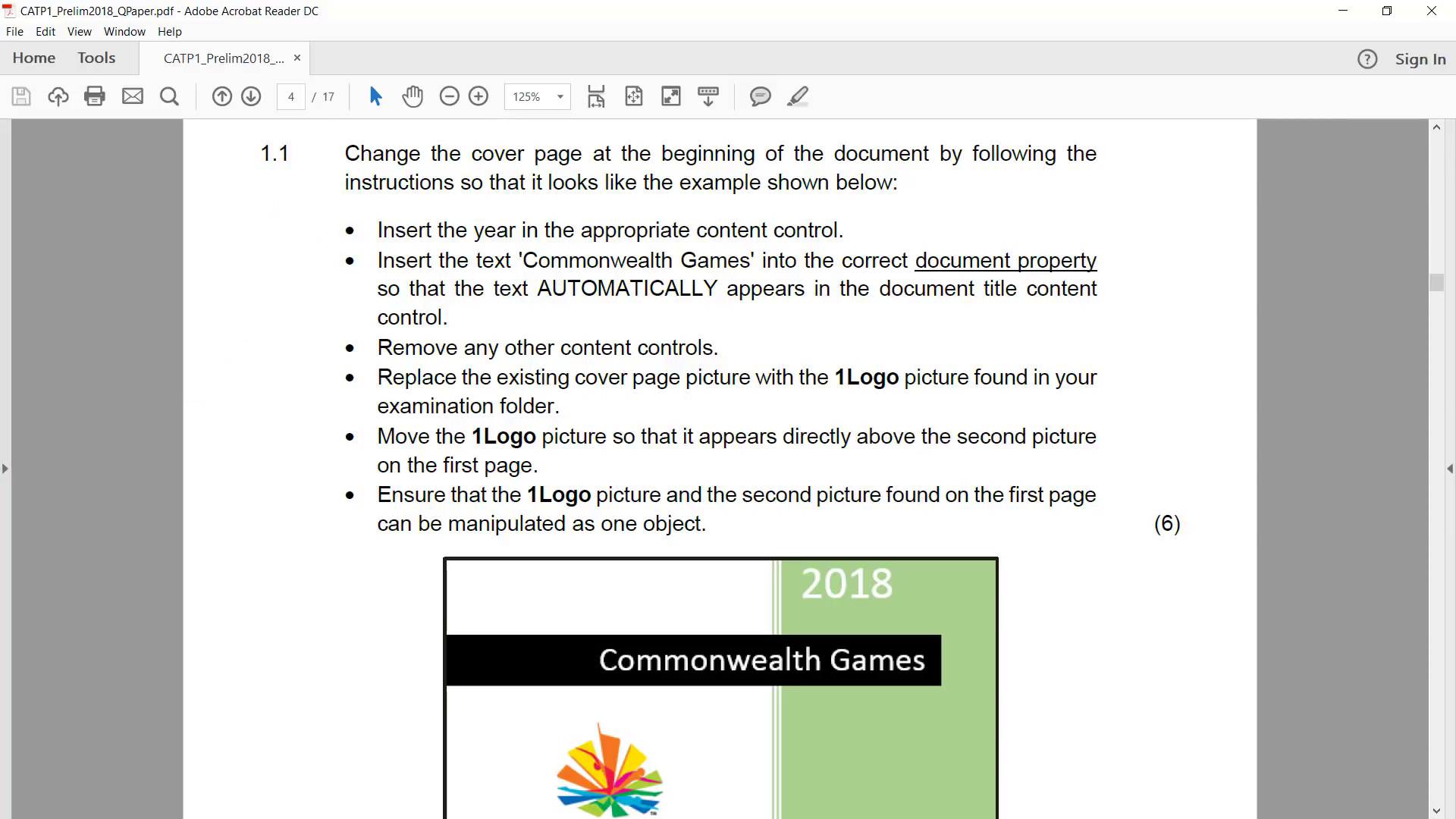
# Clear the cover's Year placeholder text and type 2018 into the control
pyautogui.hotkey('alt', 'Tab')
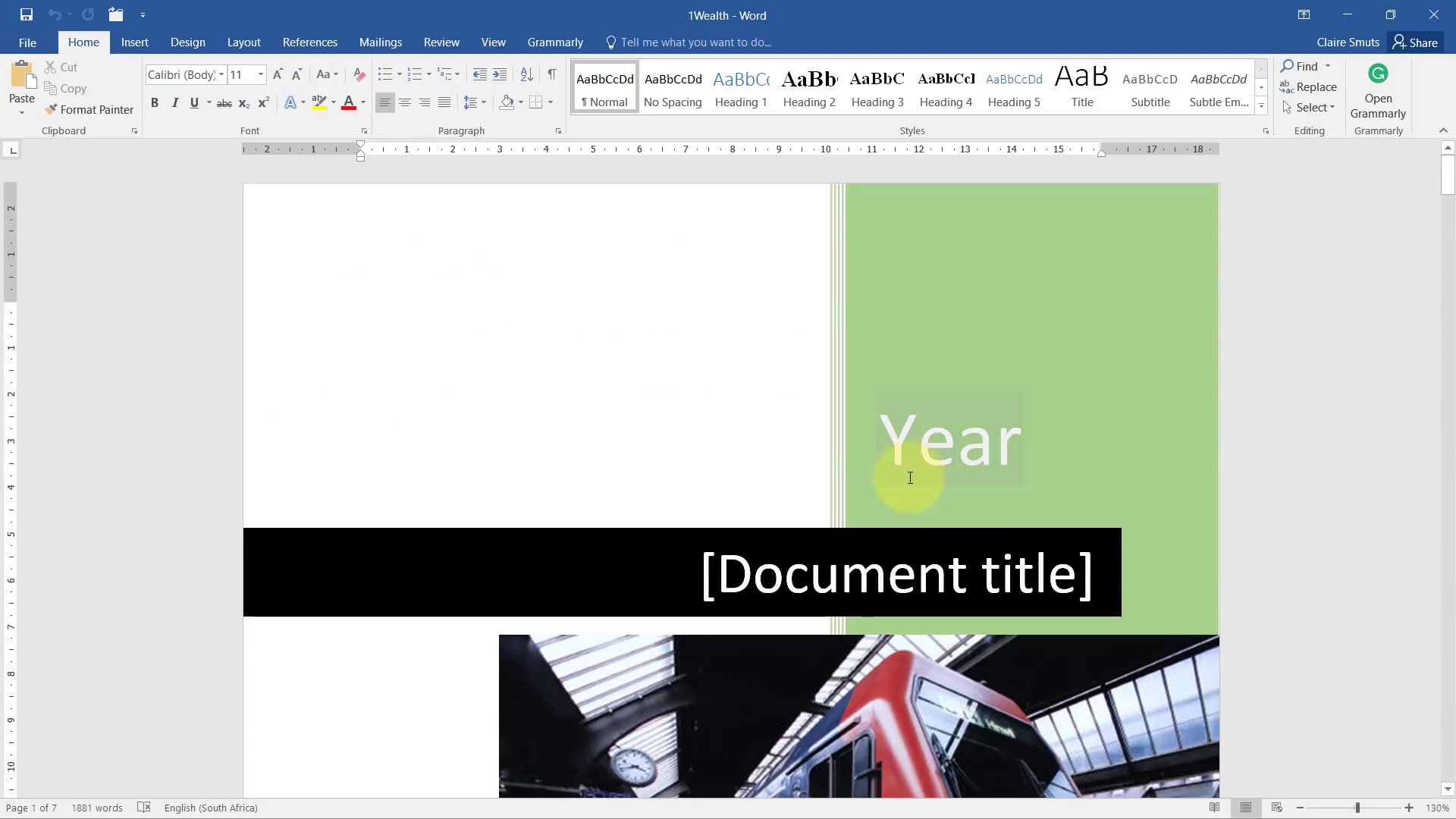
pyautogui.click(920, 447)
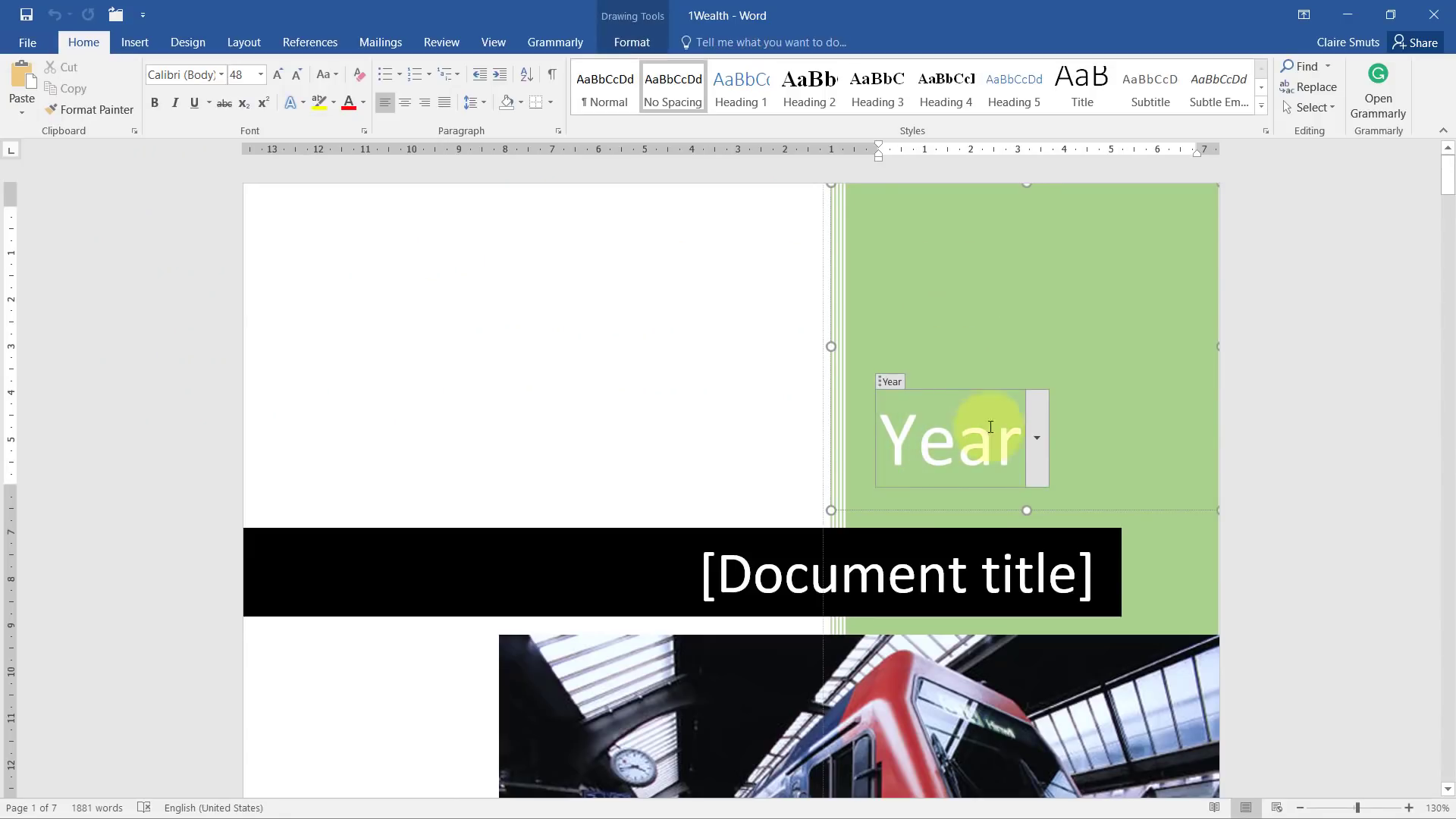
pyautogui.doubleClick(965, 444)
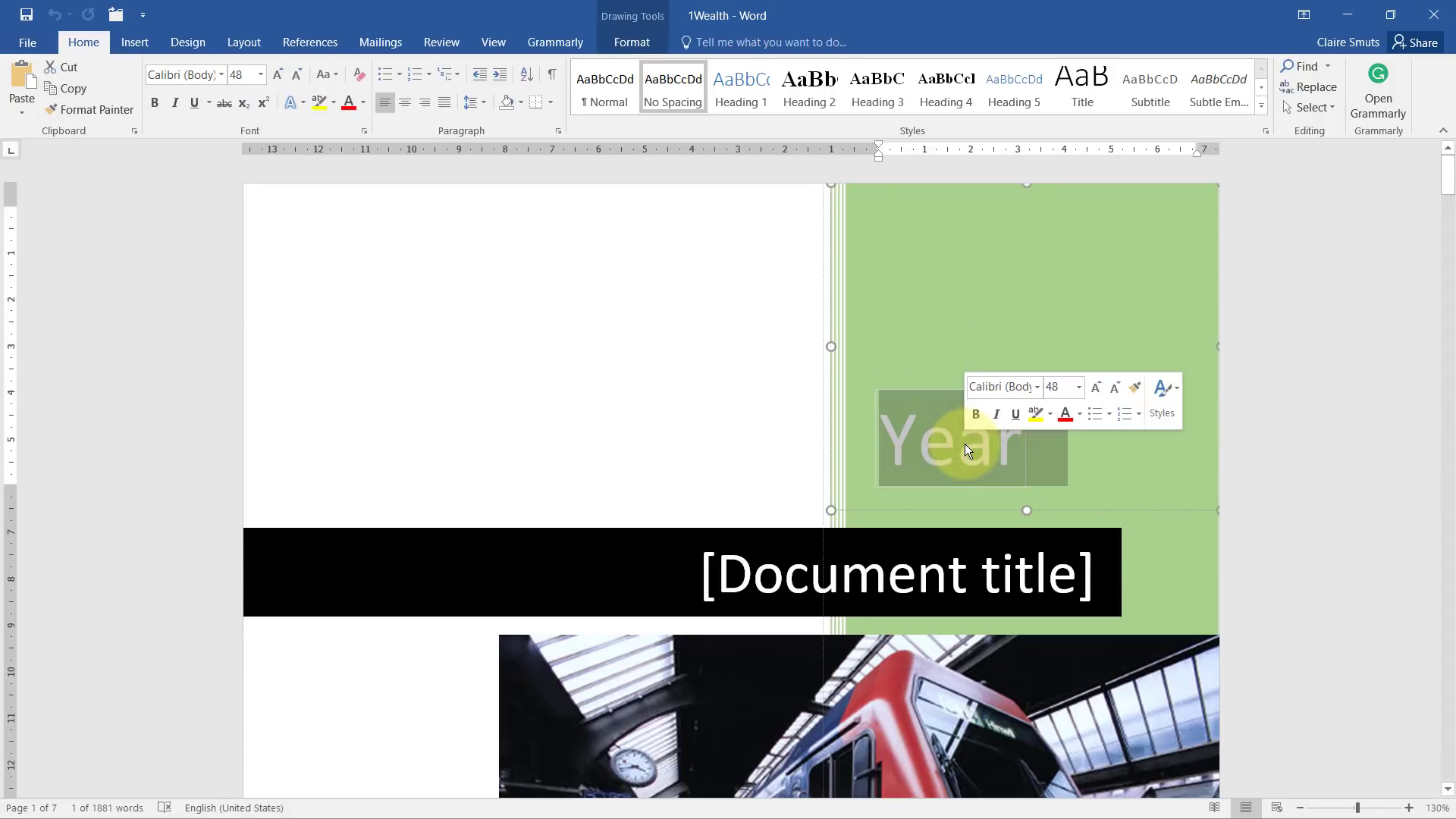
pyautogui.click(957, 447)
pyautogui.write('2')
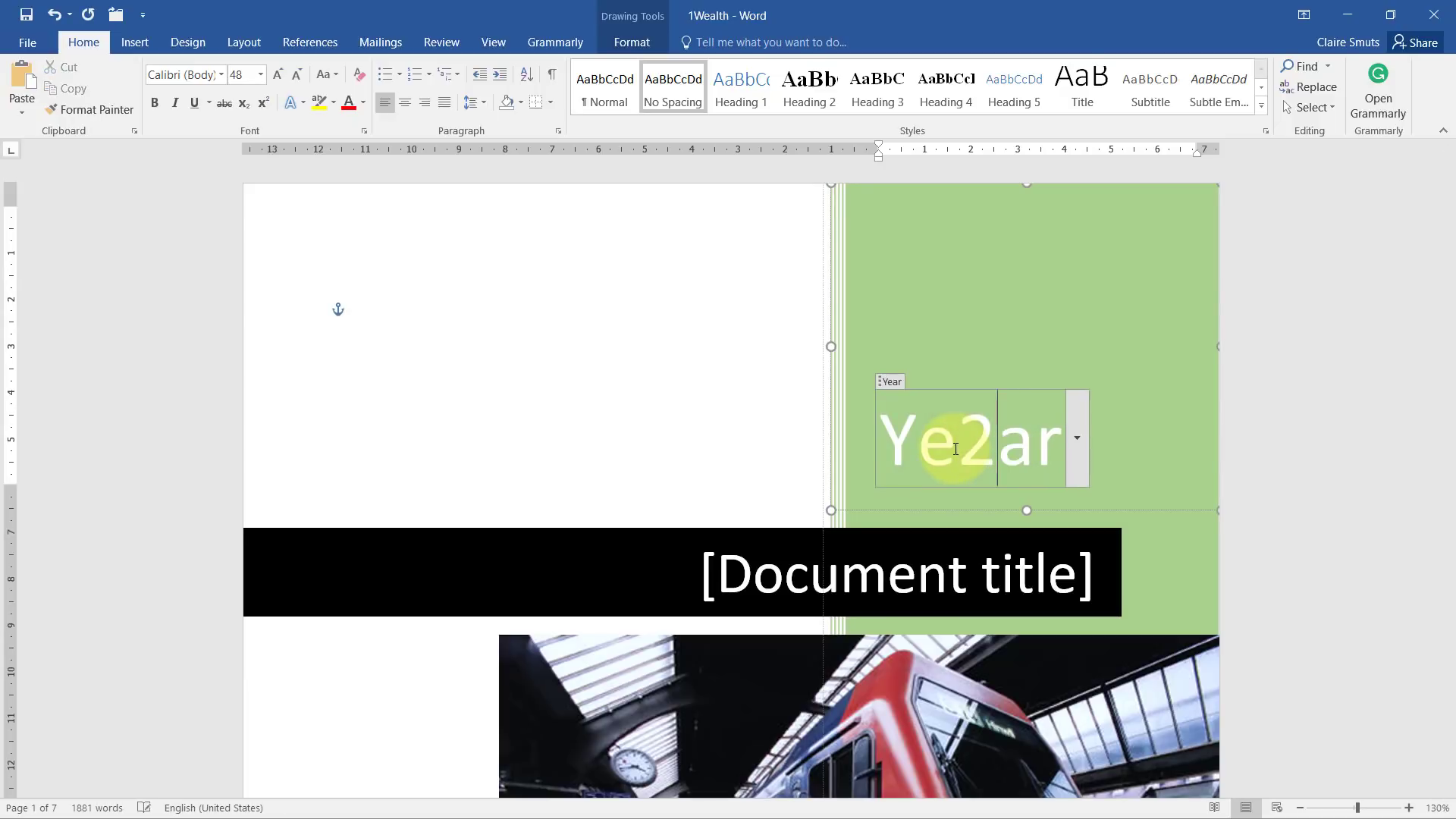
pyautogui.press('BackSpace')
pyautogui.press('BackSpace')
pyautogui.press('BackSpace')
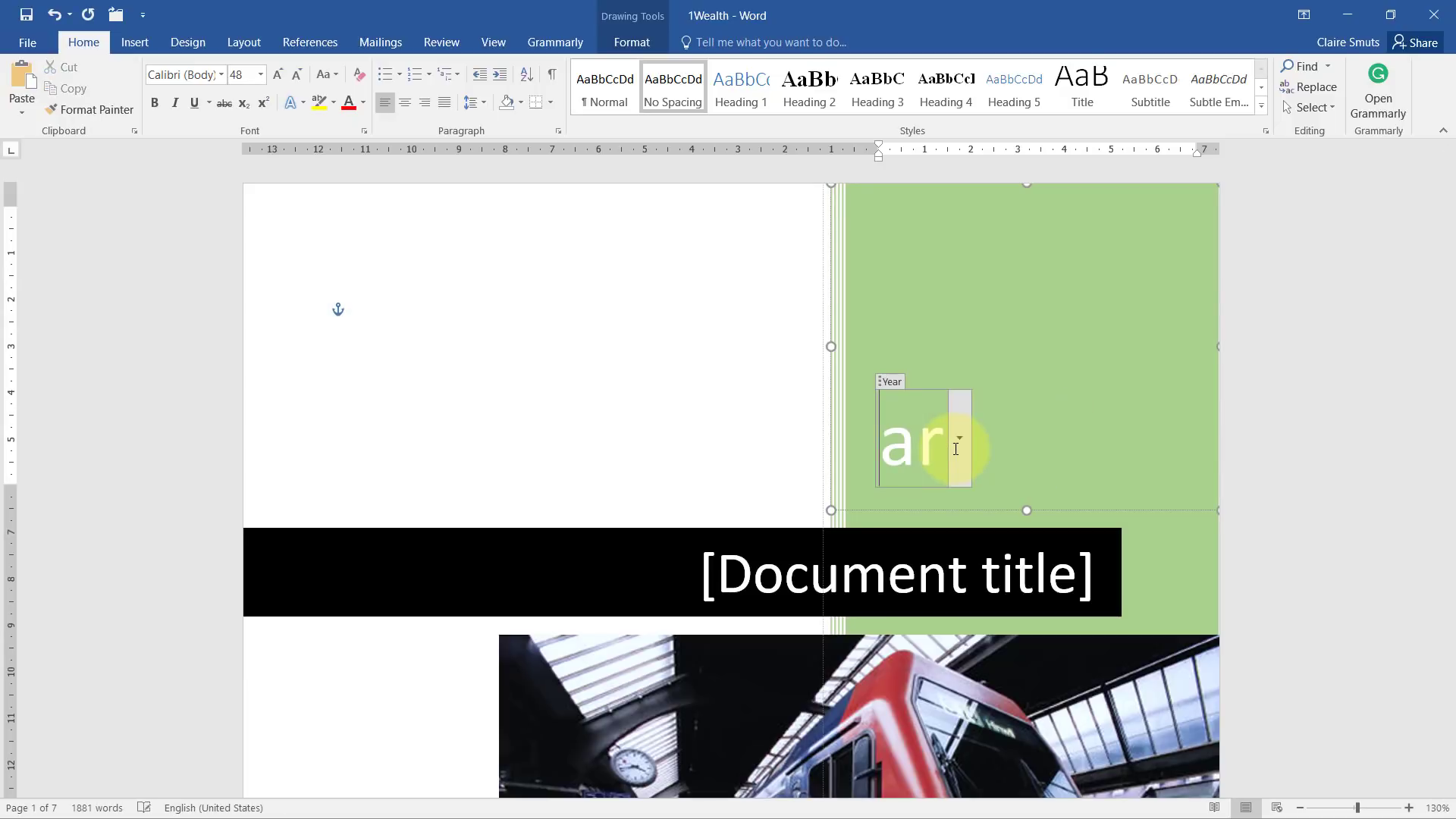
pyautogui.press('Delete')
pyautogui.press('Delete')
pyautogui.write('2018')
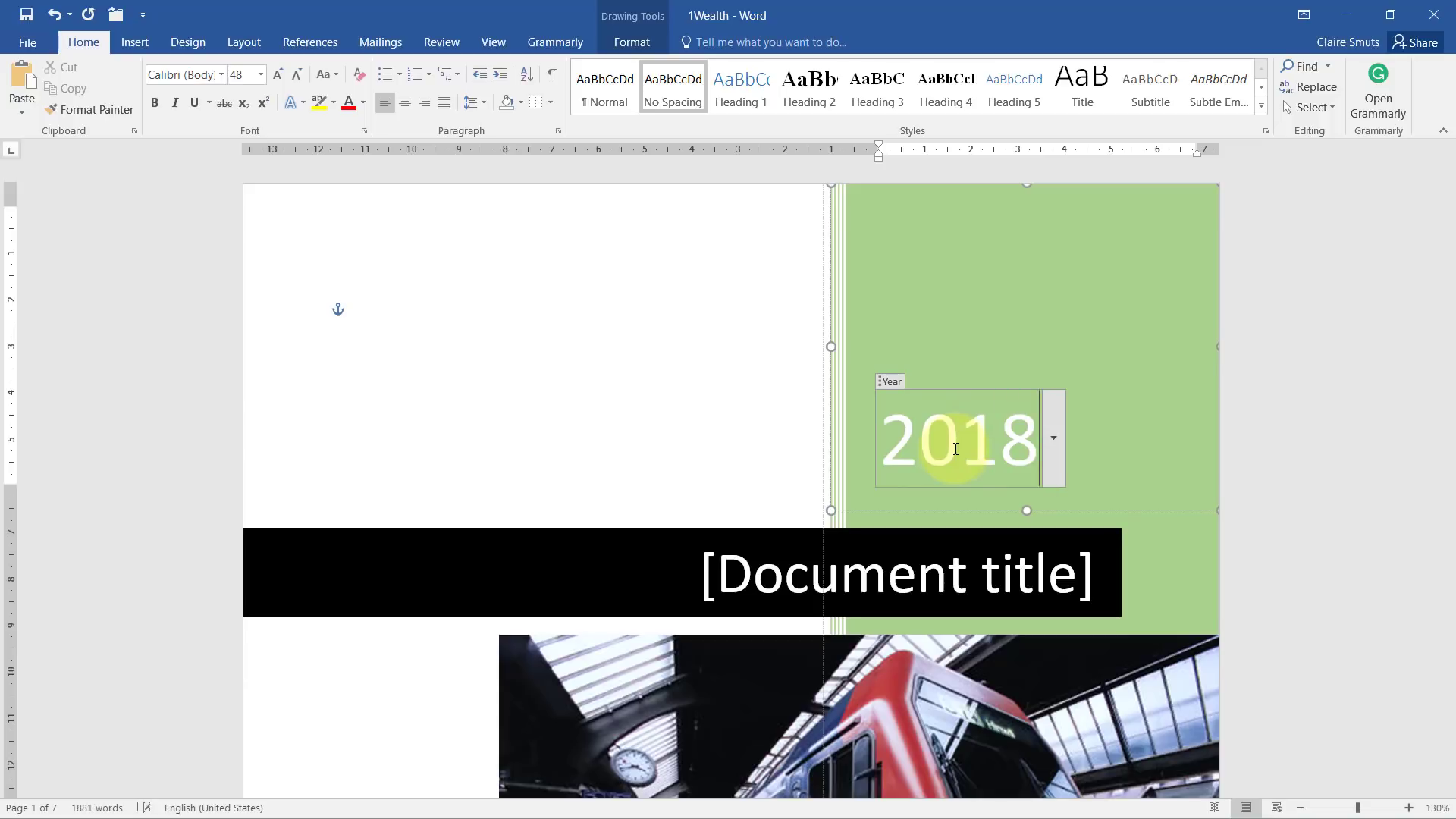
# Try picking the 15th in the Year date picker, then restore the 'Year' placeholder
pyautogui.click(1053, 433)
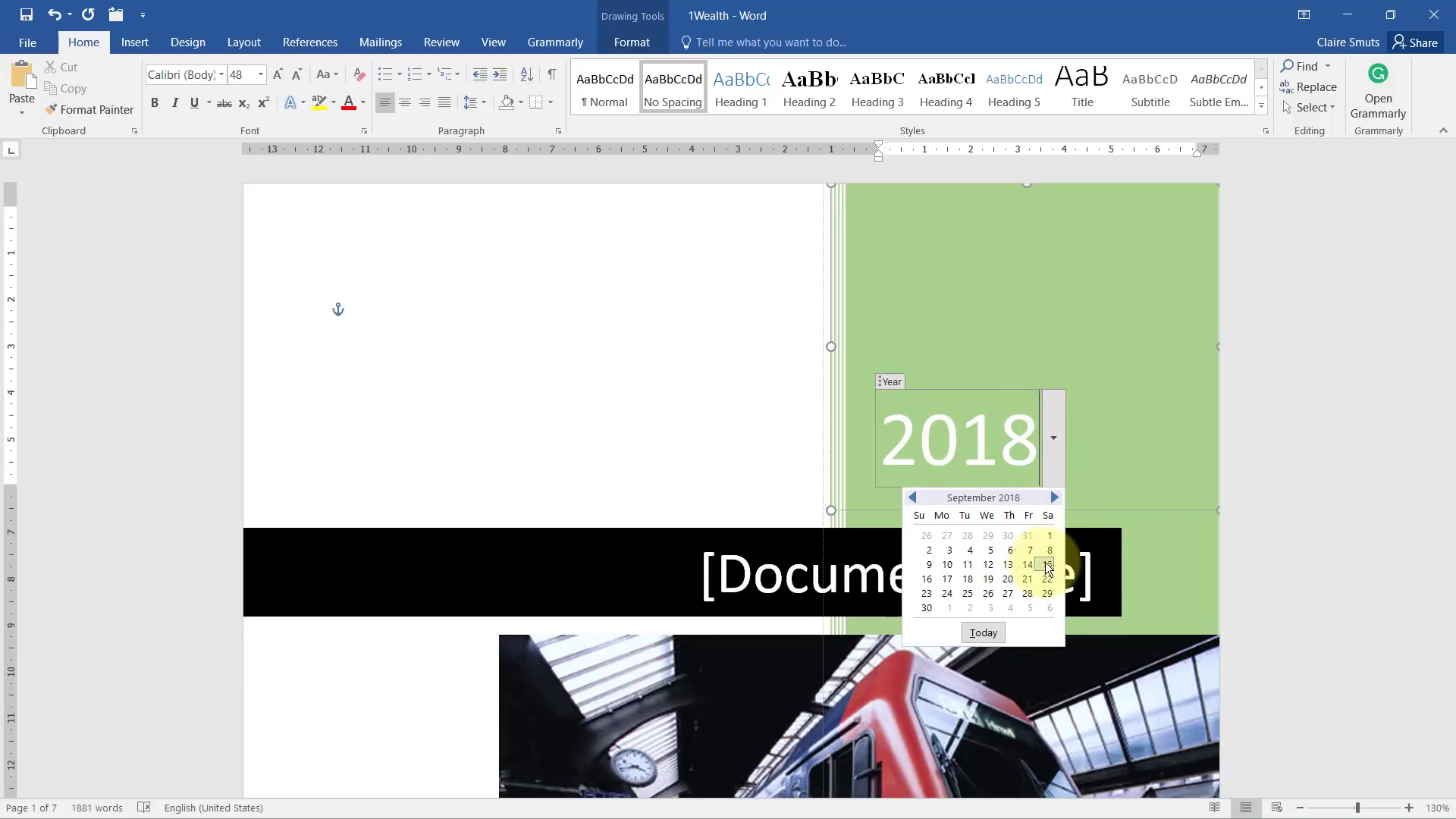
pyautogui.click(1047, 565)
pyautogui.click(1052, 452)
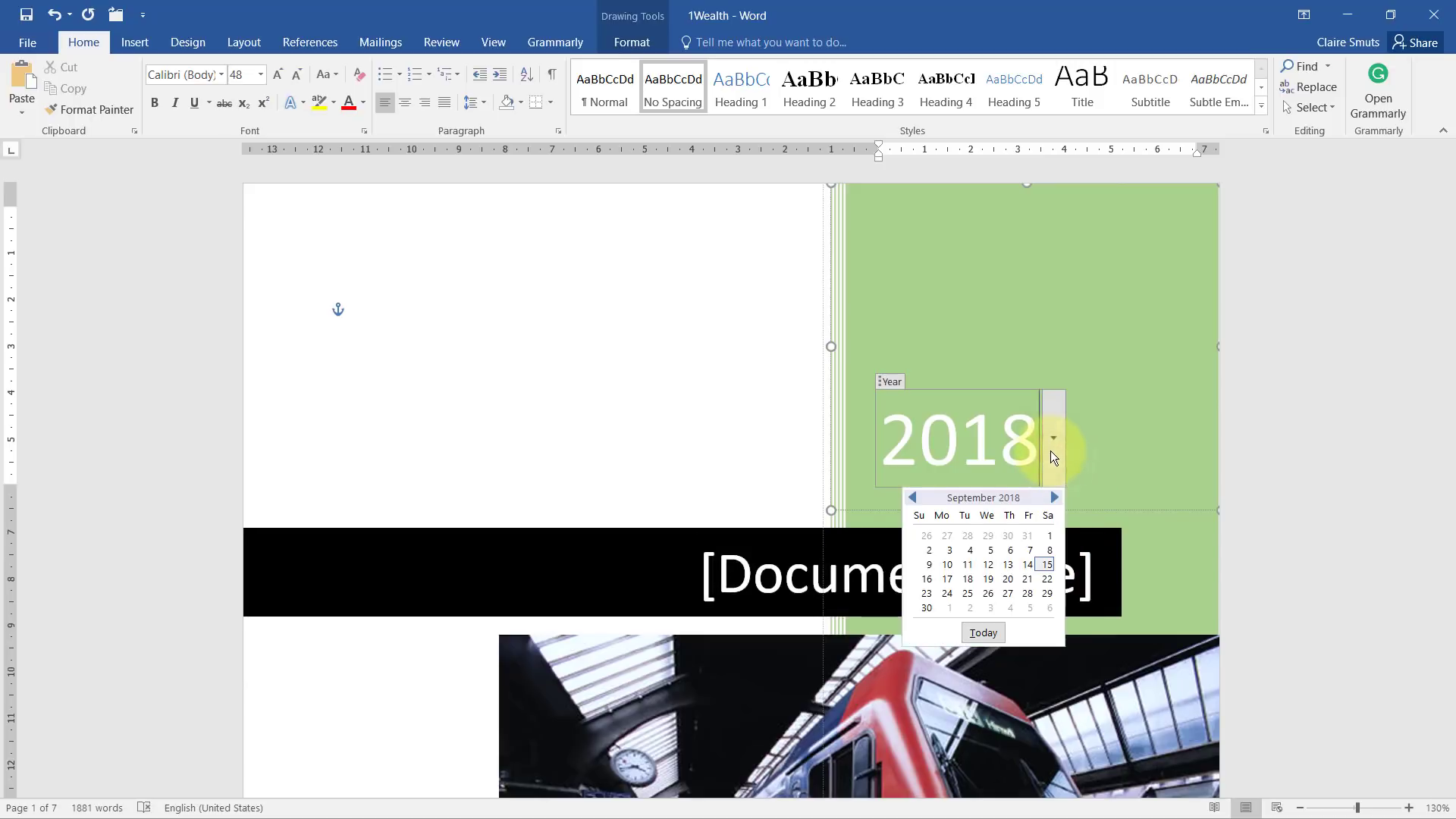
pyautogui.click(991, 417)
pyautogui.press('BackSpace')
pyautogui.press('BackSpace')
pyautogui.press('BackSpace')
pyautogui.press('BackSpace')
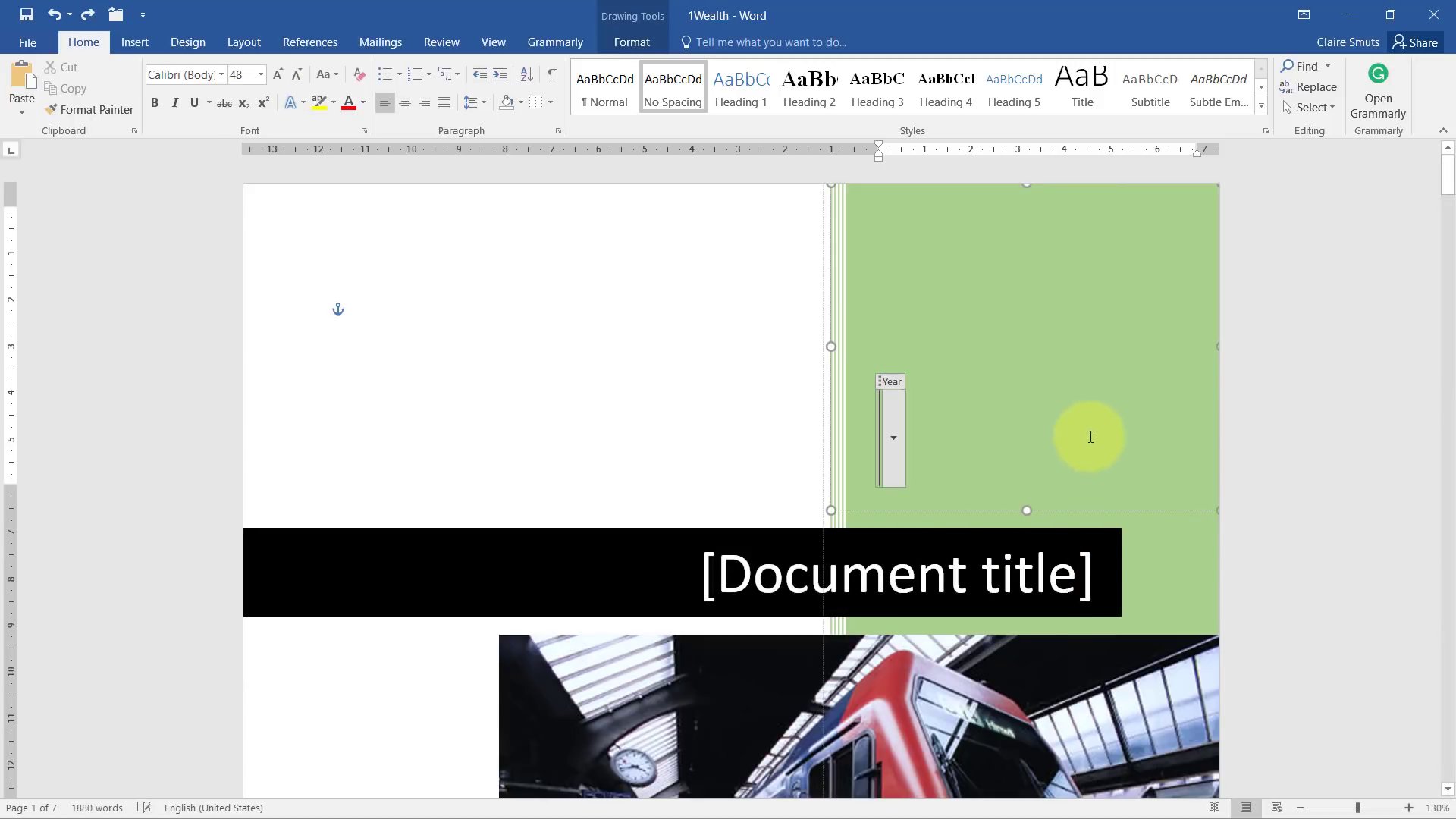
pyautogui.write('Year')
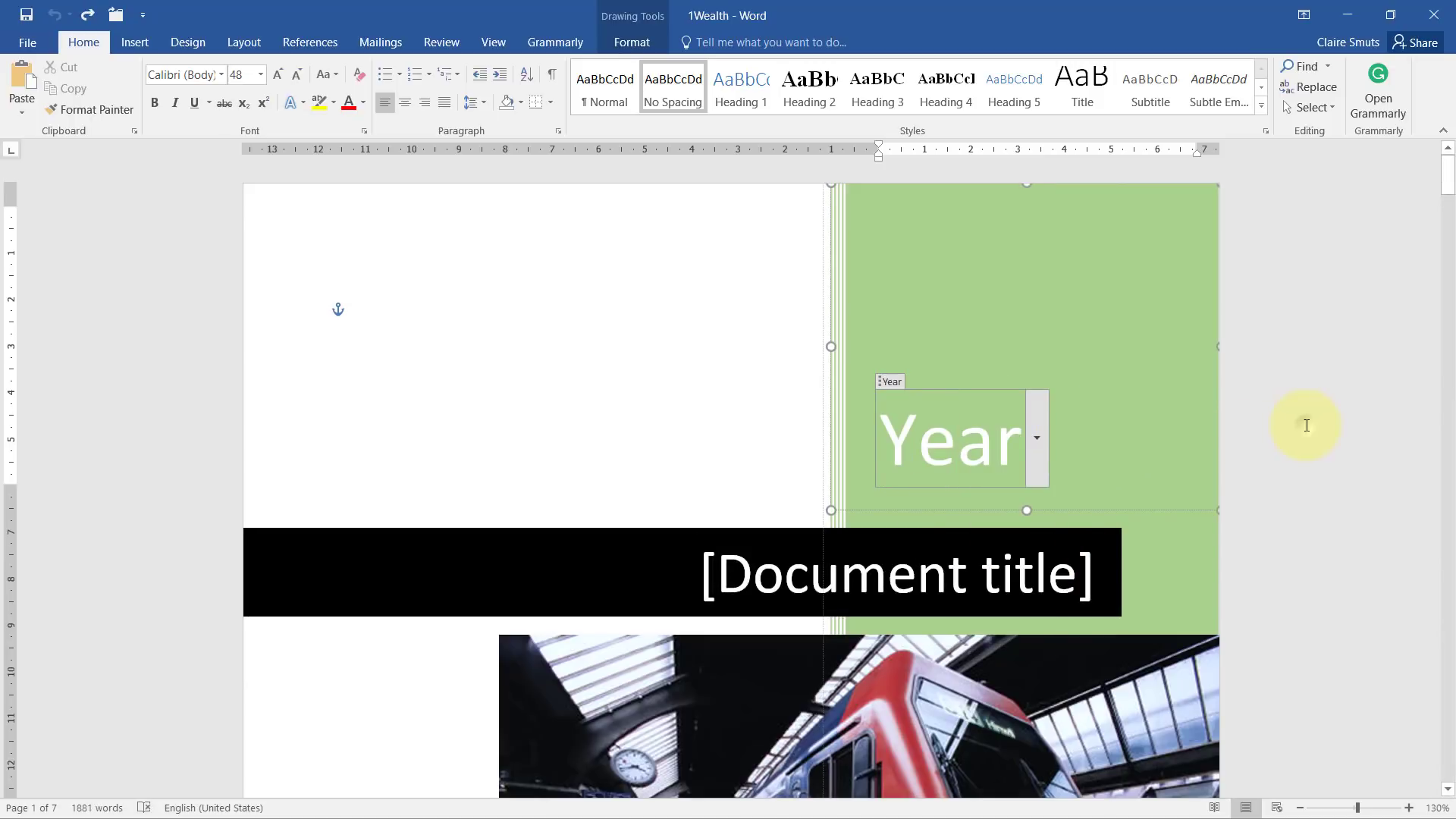
# Pick a September 2018 date in the Year date picker so it shows 2018
pyautogui.click(1307, 425)
pyautogui.click(1001, 438)
pyautogui.click(1039, 439)
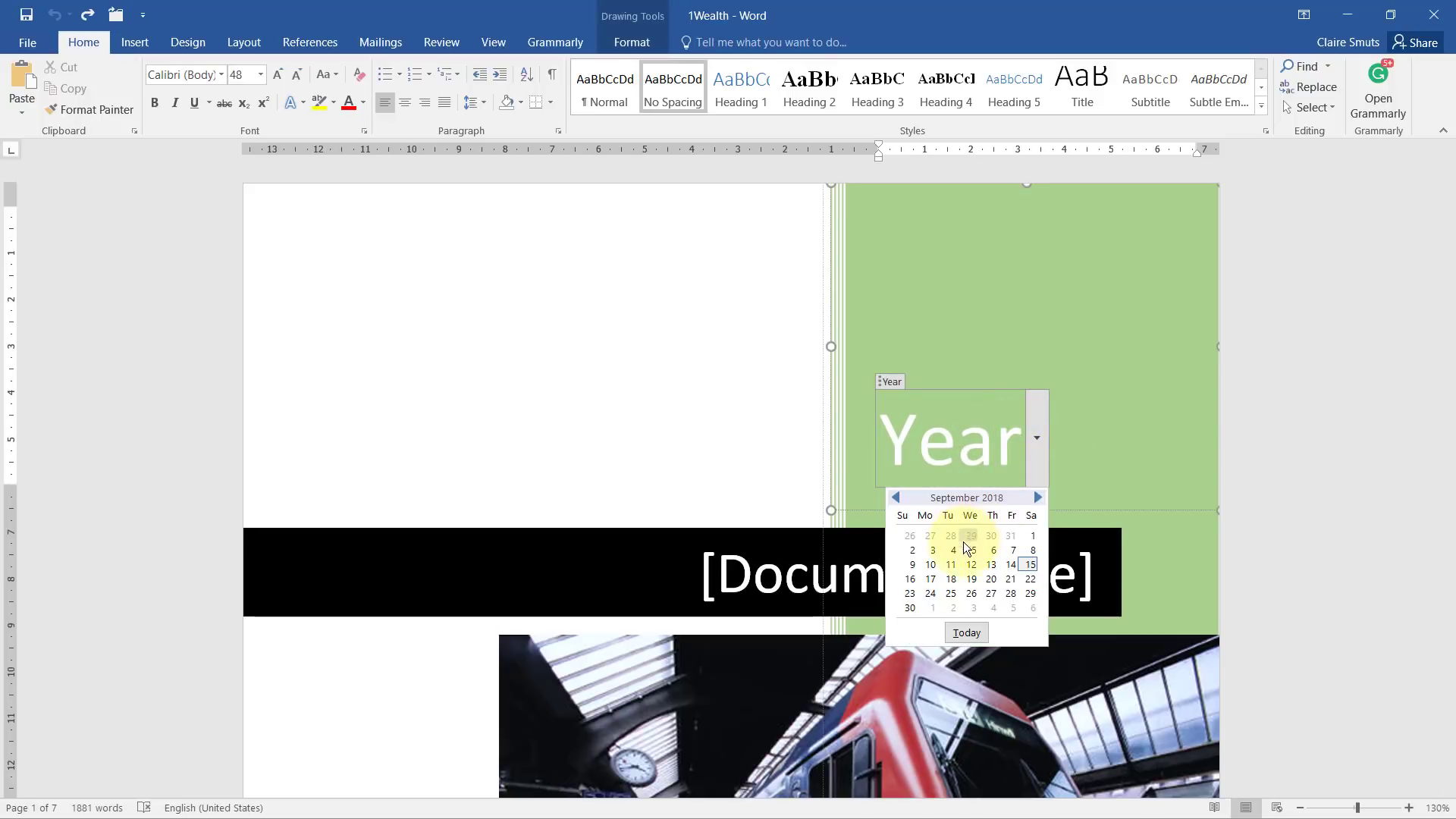
pyautogui.click(966, 548)
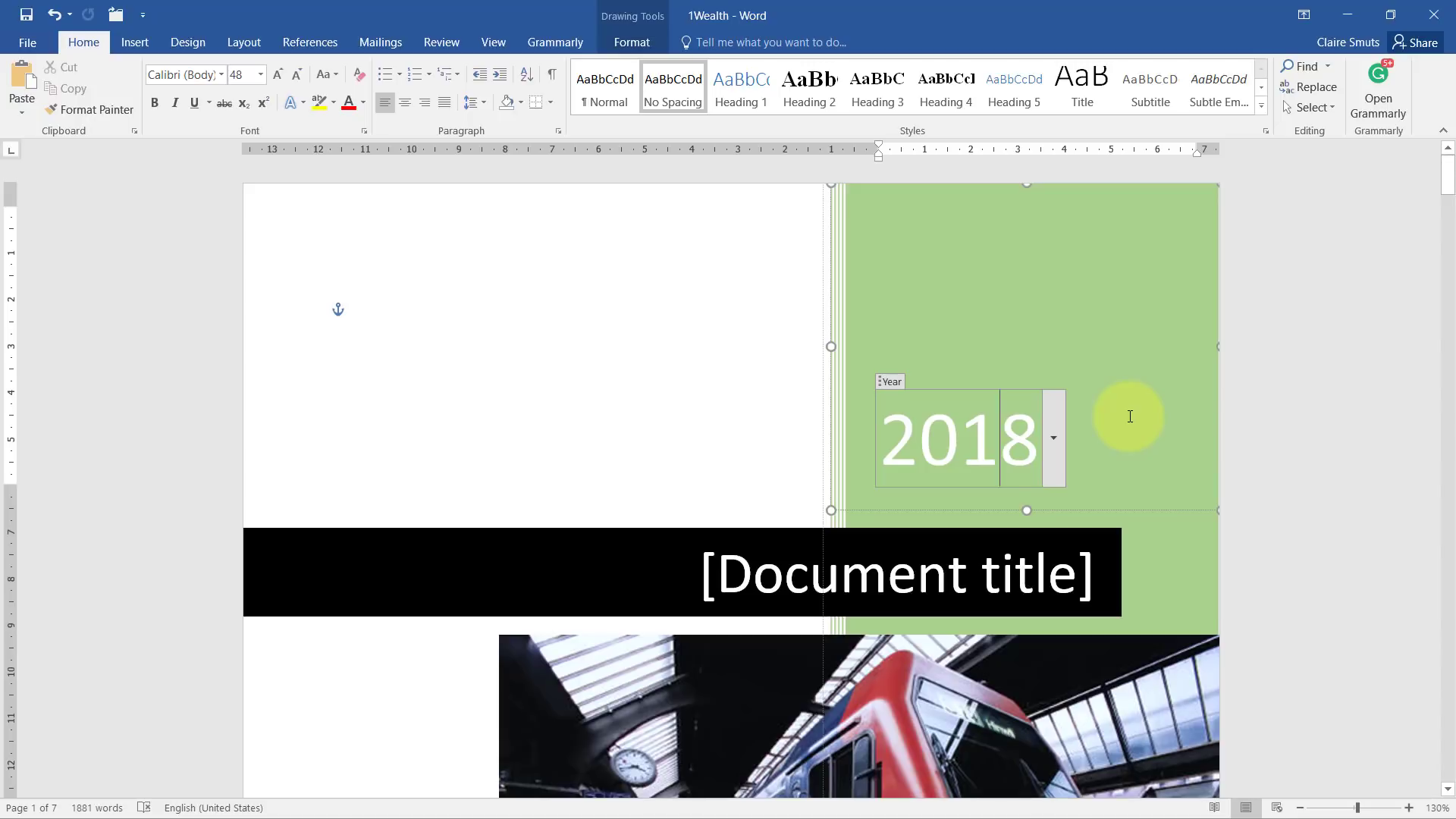
pyautogui.hotkey('alt', 'Tab')
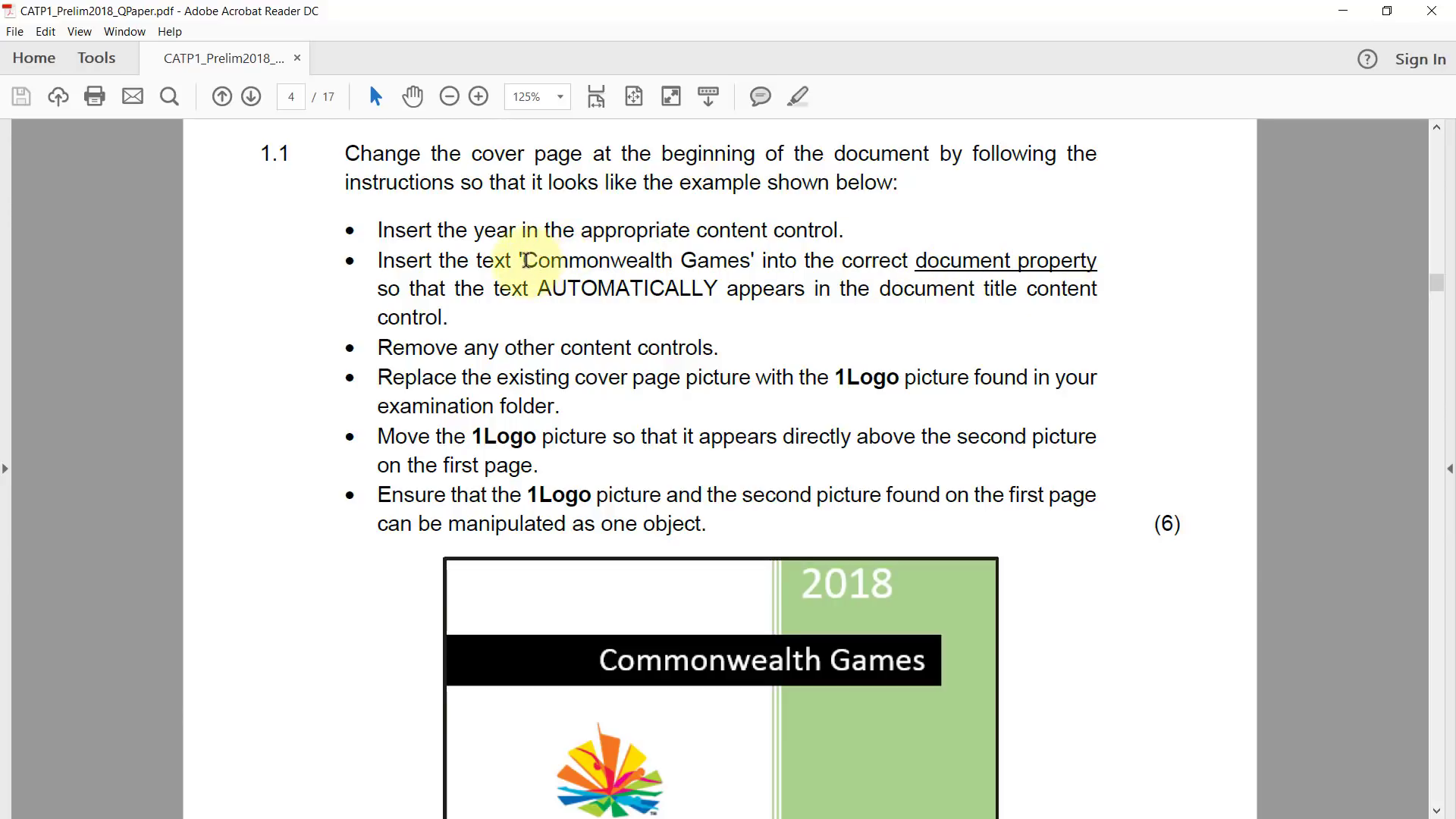
# Select exactly the words 'Commonwealth Games' in the question 1.1 instructions
pyautogui.moveTo(525, 261); pyautogui.dragTo(764, 260)
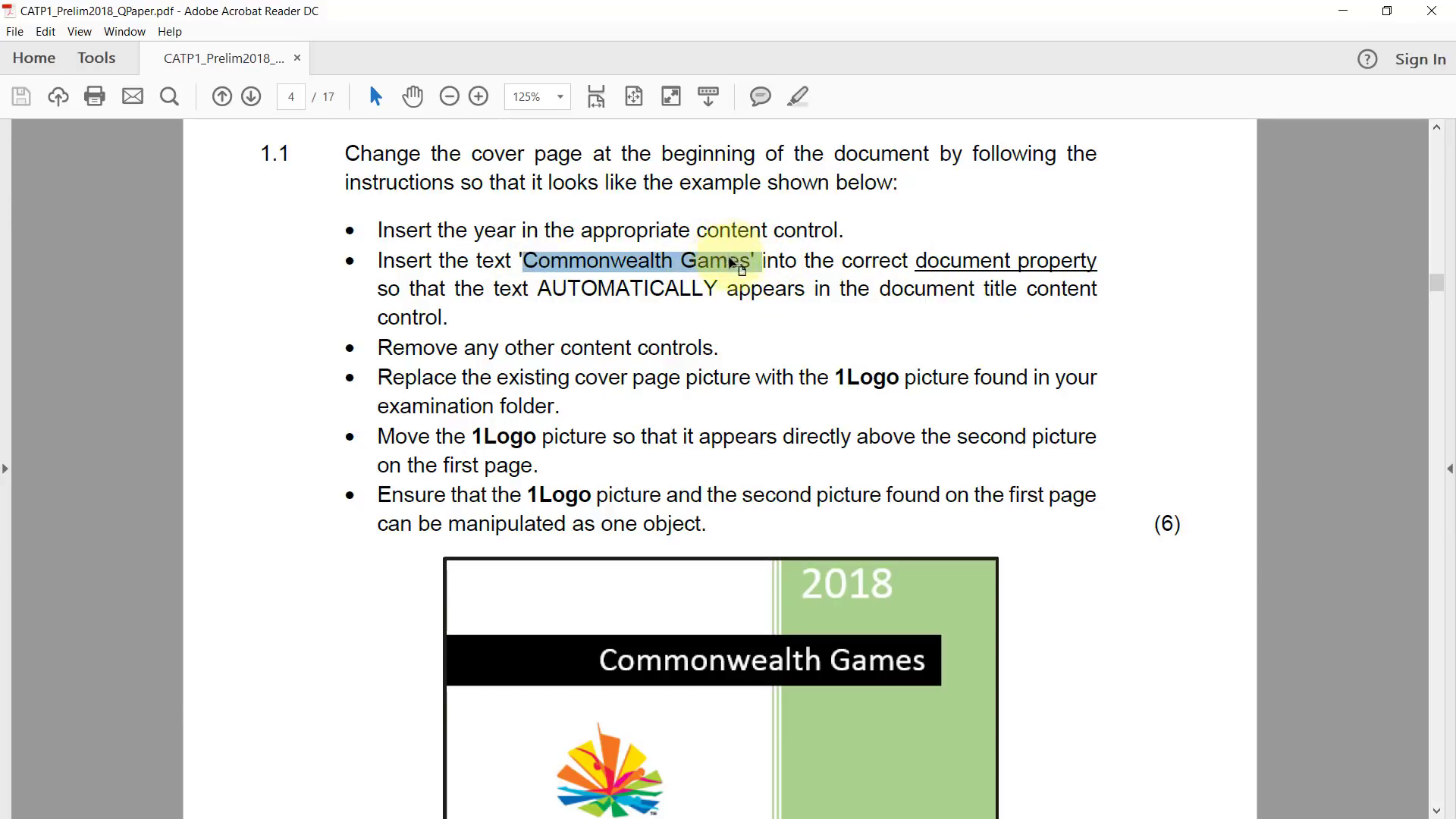
pyautogui.click(694, 258)
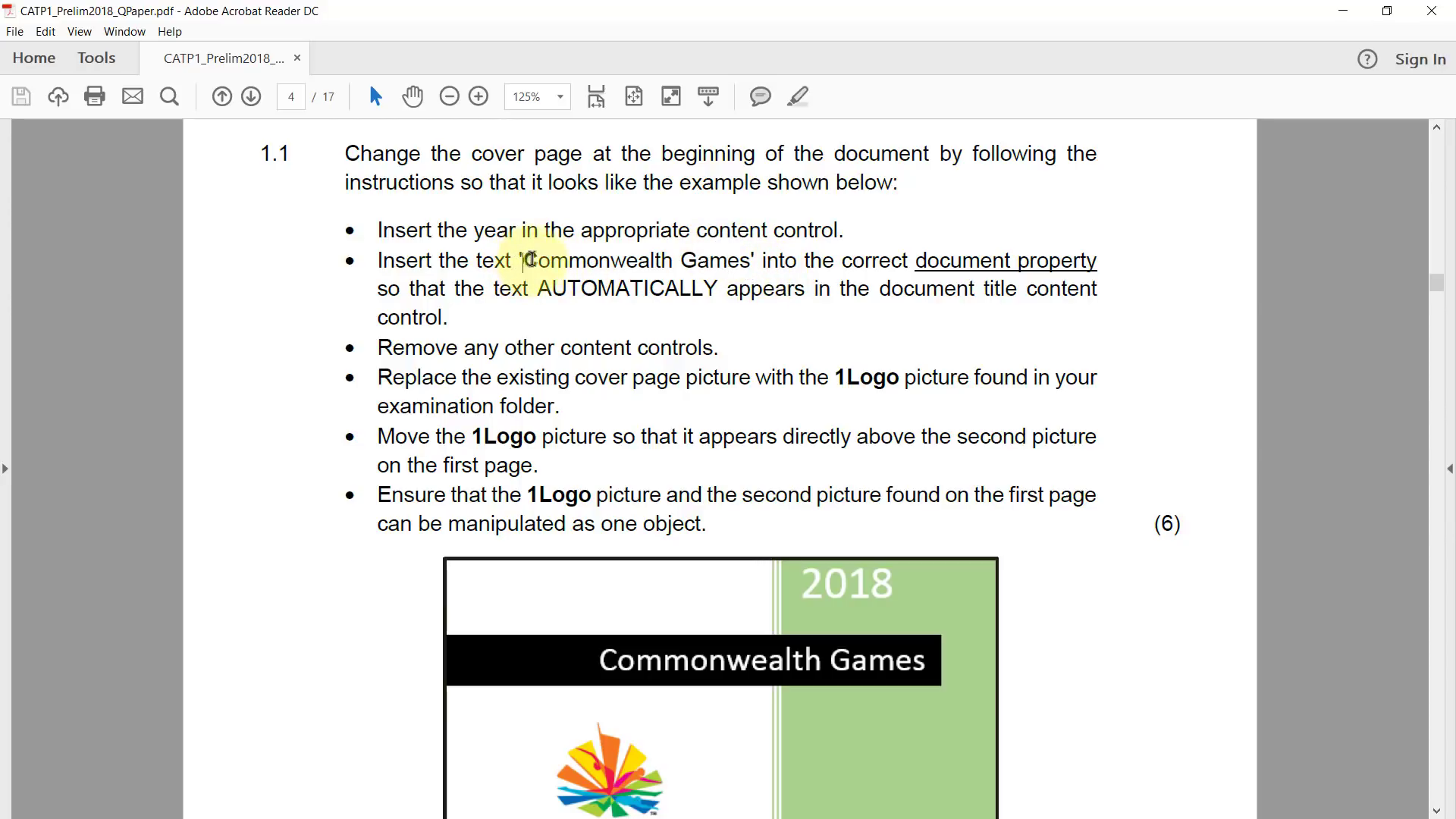
pyautogui.moveTo(523, 259); pyautogui.dragTo(741, 254)
pyautogui.hotkey('ctrl', 'c')
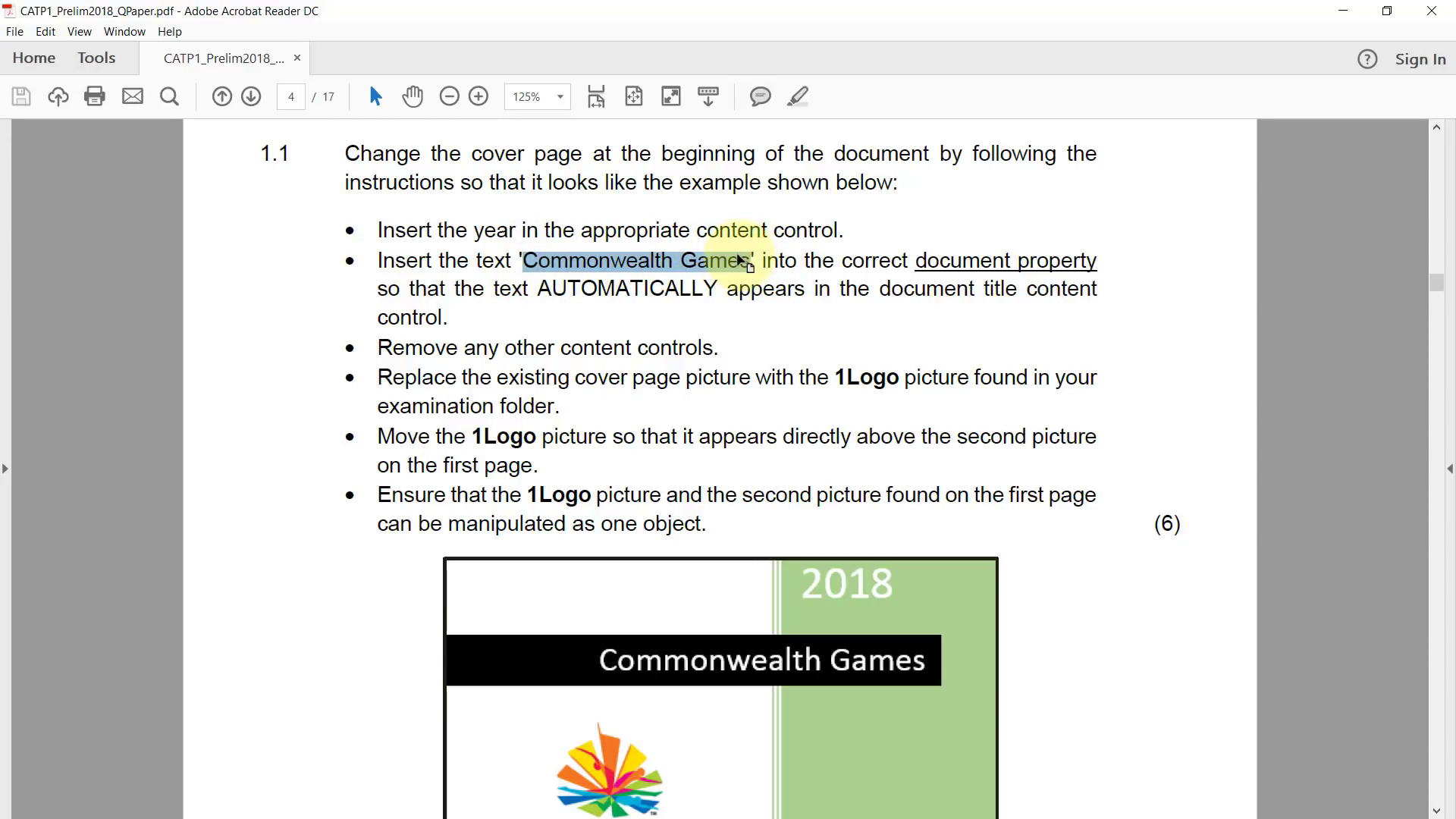
# Paste 'Commonwealth Games' as the document's Title property in File > Info
pyautogui.hotkey('alt', 'Tab')
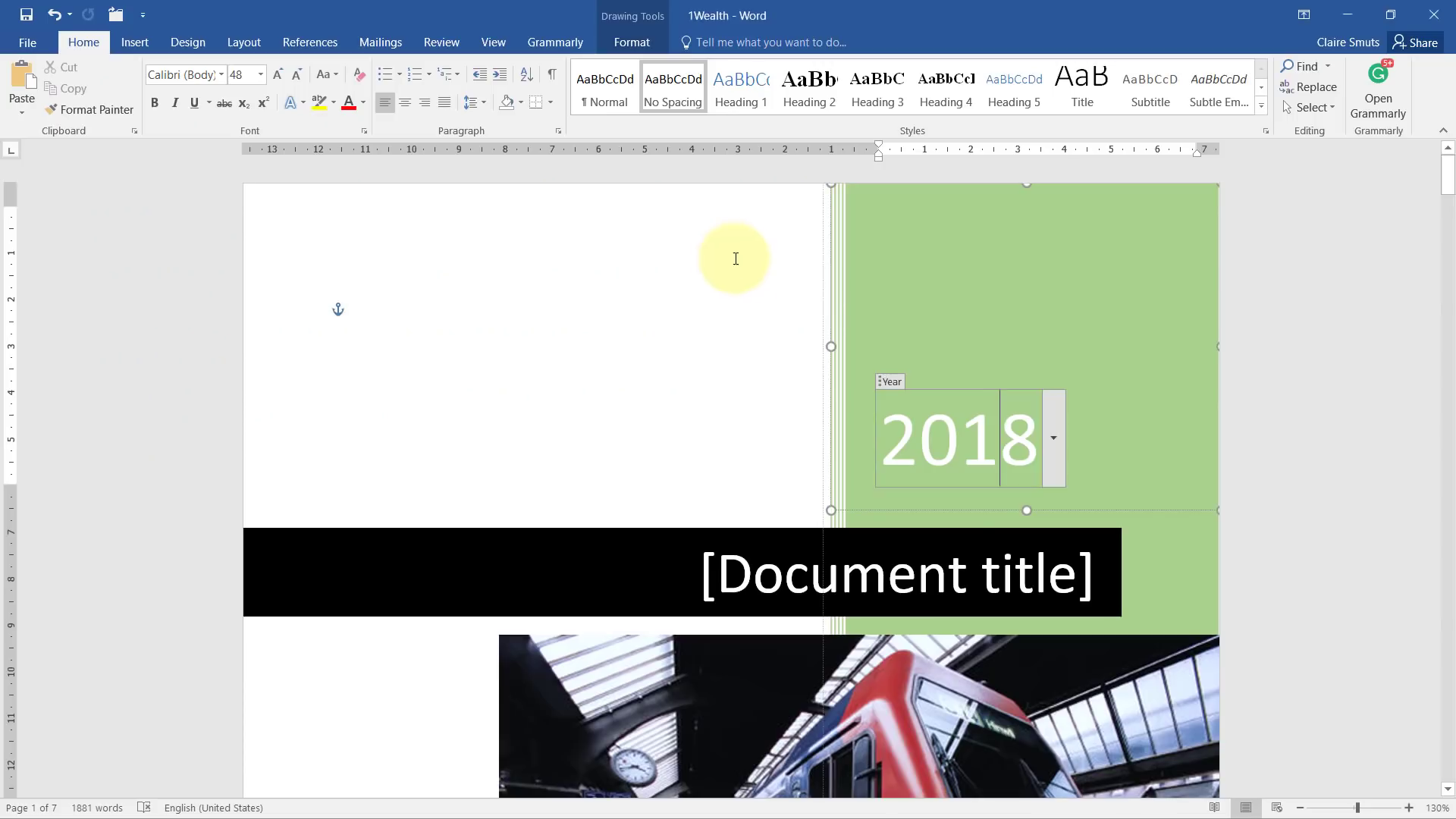
pyautogui.click(832, 576)
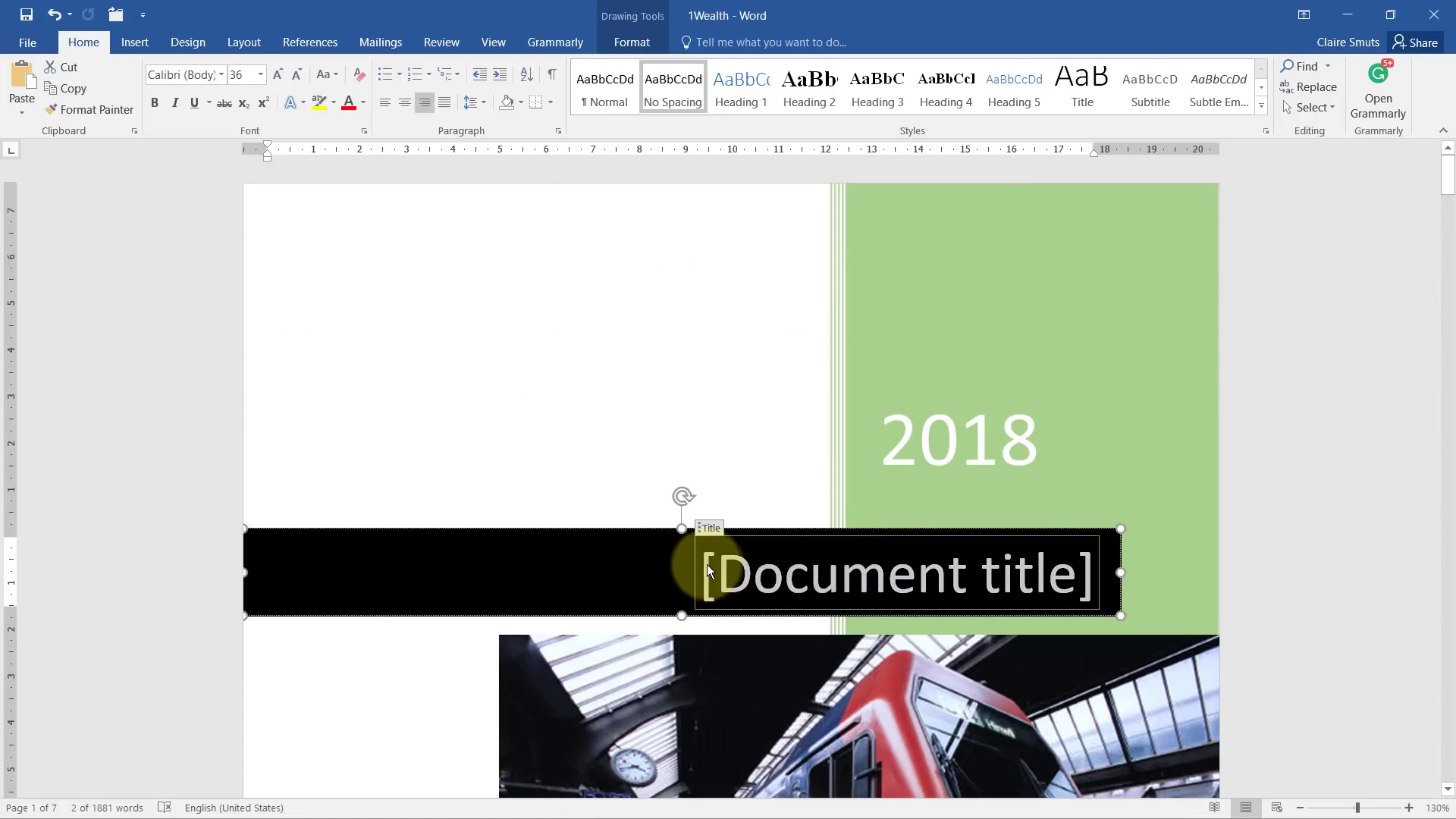
pyautogui.hotkey('ctrl', 'v')
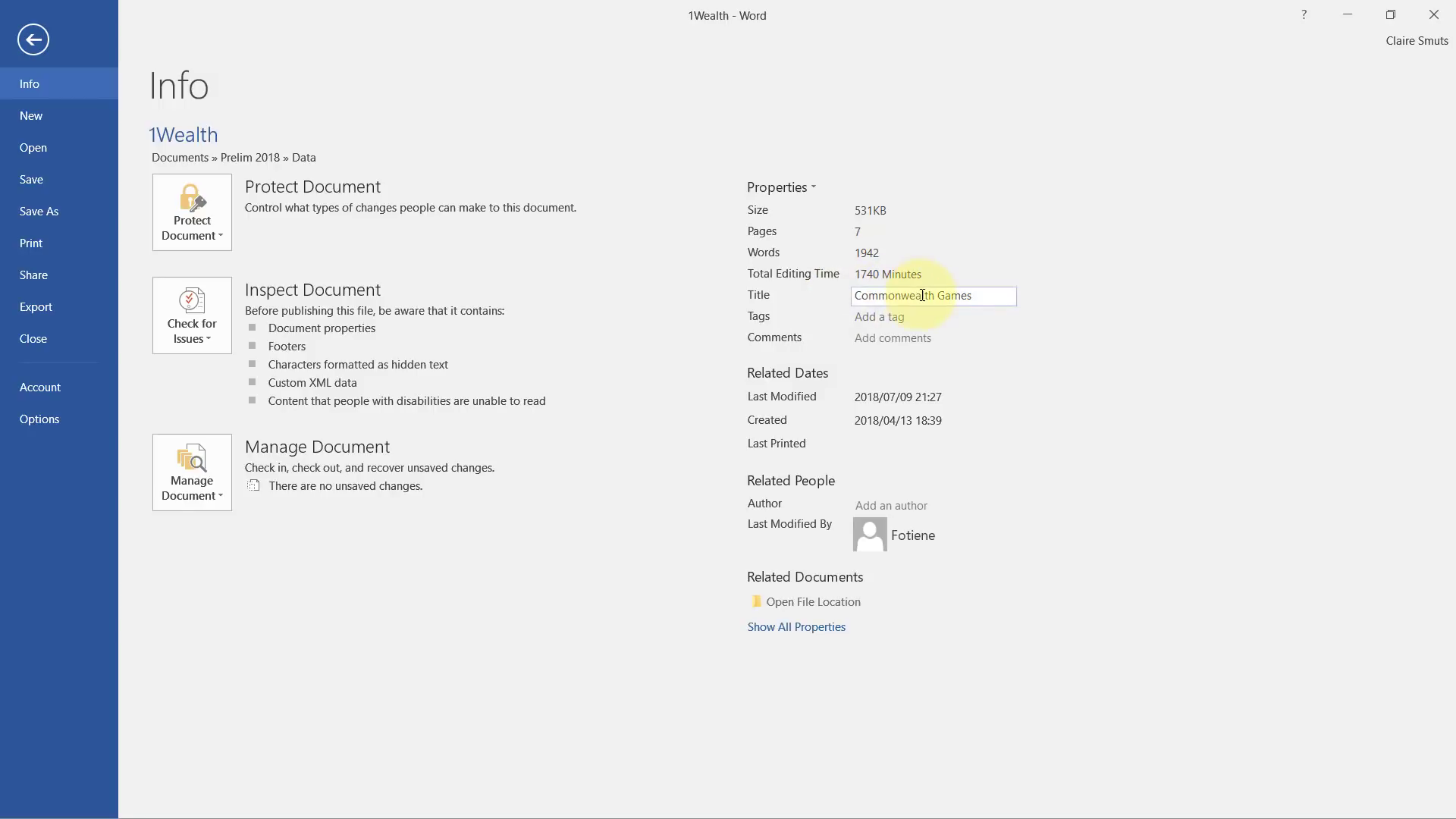
pyautogui.click(922, 295)
pyautogui.hotkey('ctrl', 'c')
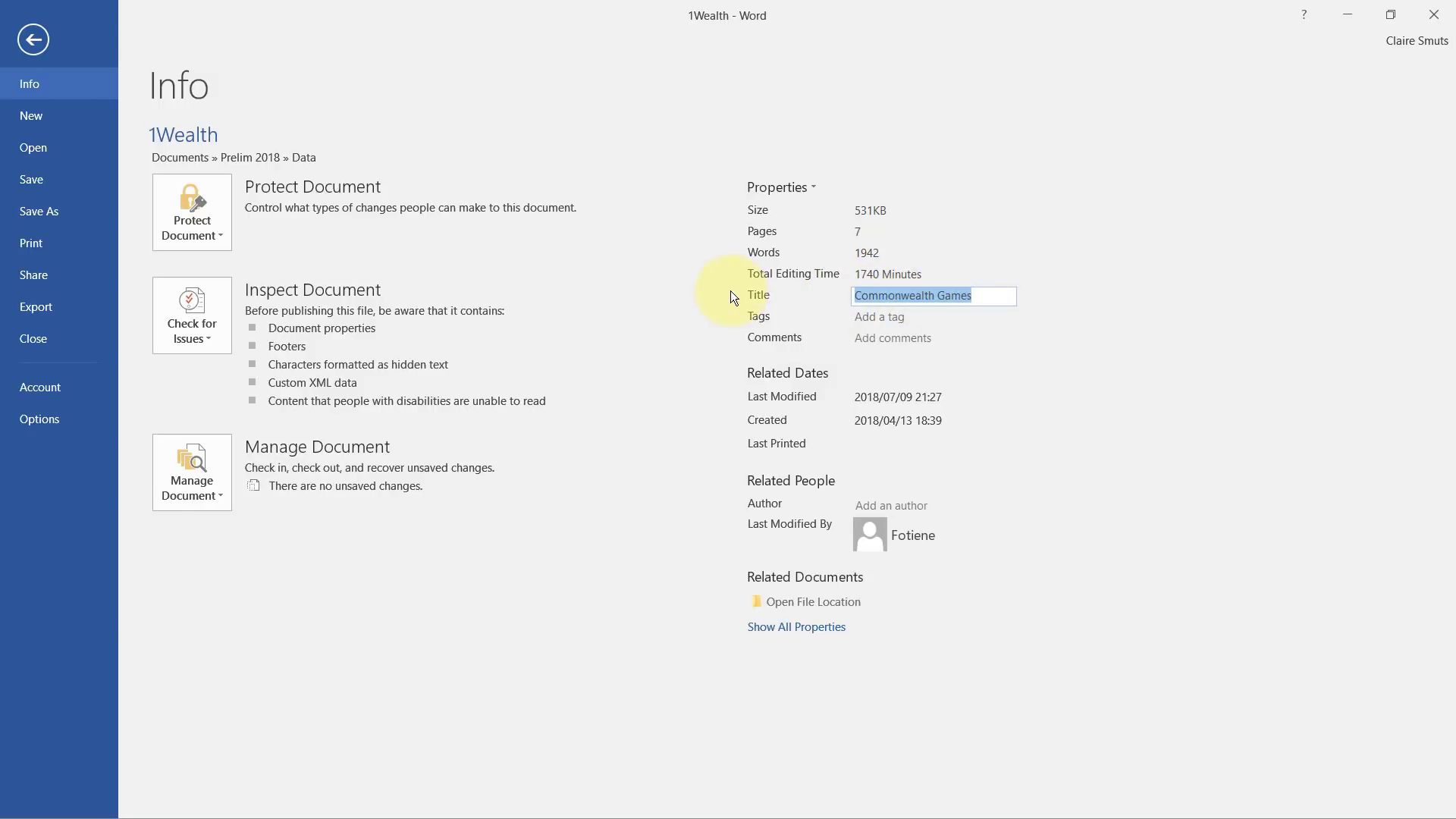
pyautogui.click(33, 40)
# Replace the wrongly formatted cover title with a Keep Text Only paste
pyautogui.click(1248, 521)
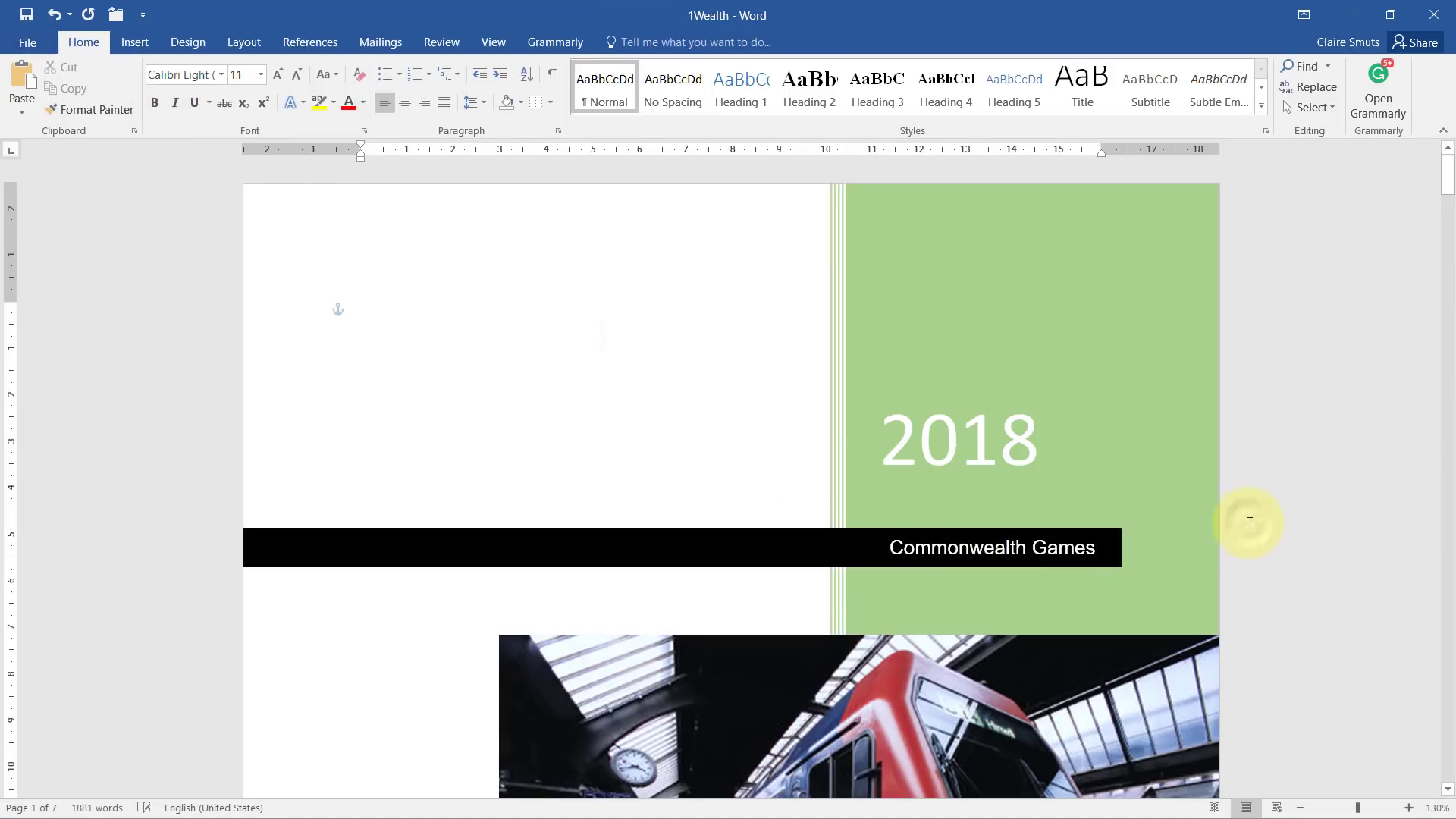
pyautogui.click(983, 548)
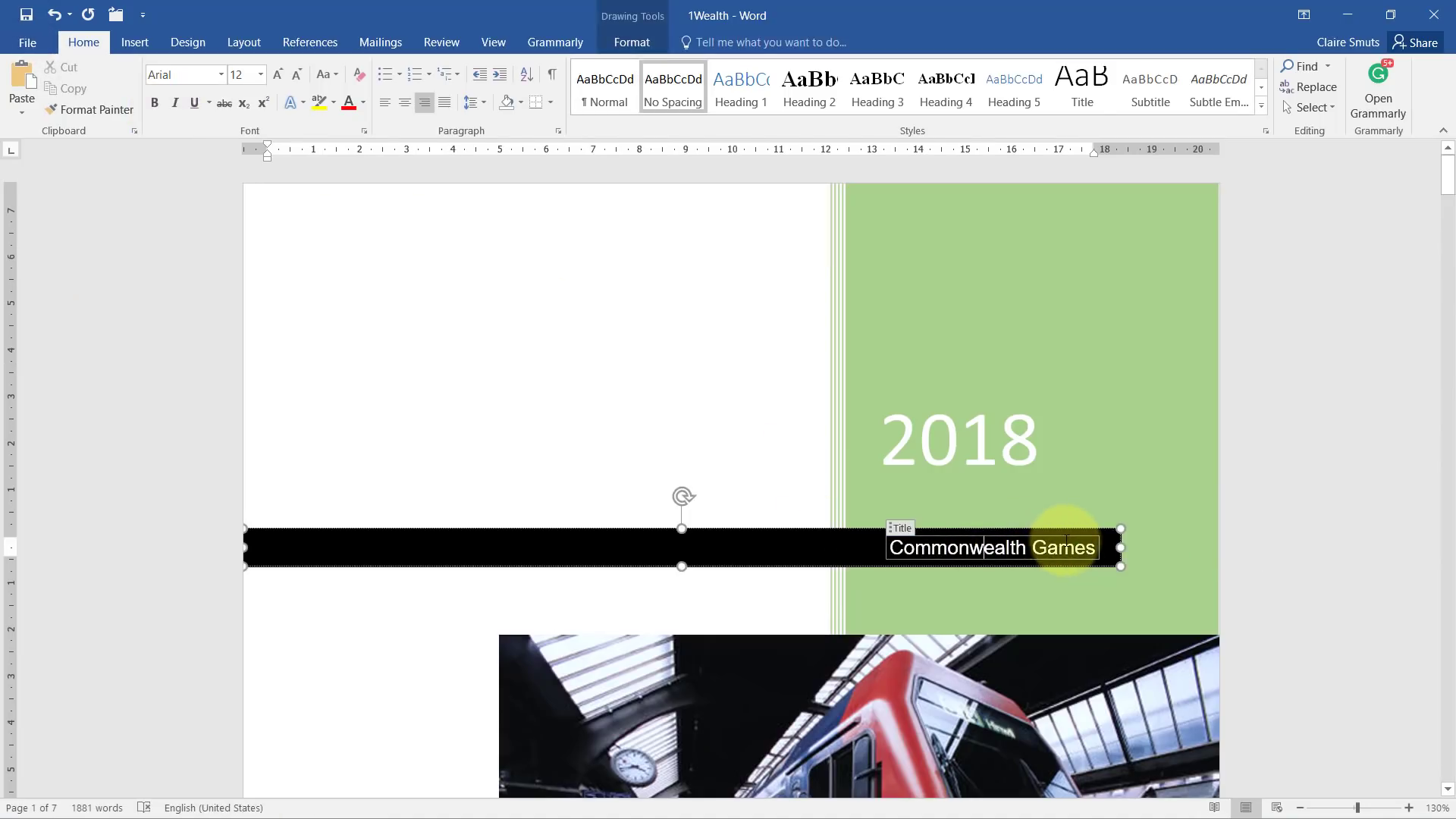
pyautogui.click(901, 528)
pyautogui.press('Delete')
pyautogui.rightClick(849, 565)
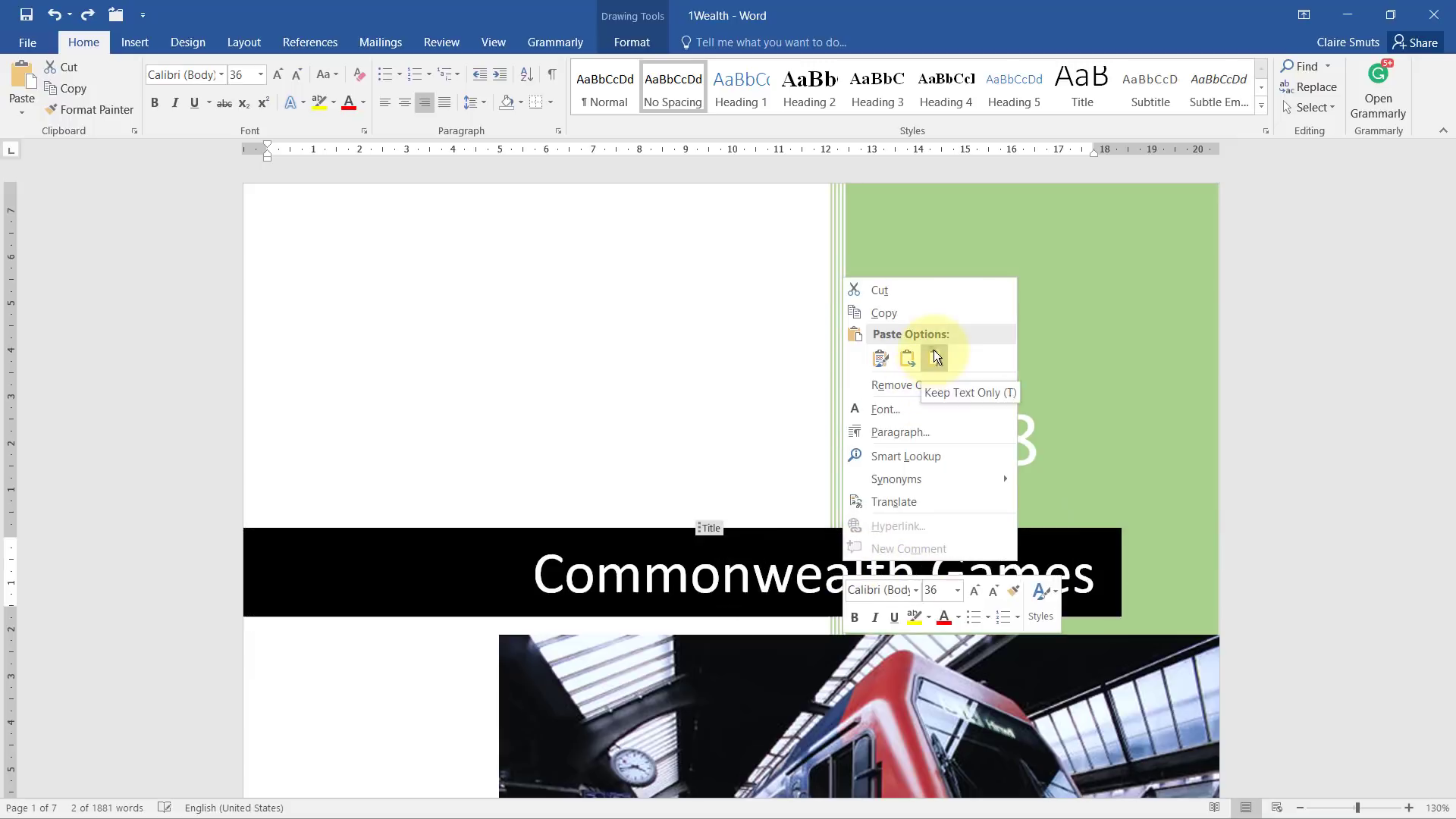
pyautogui.click(934, 357)
# Verify the cover title's formatting and the Title property value
pyautogui.click(1284, 520)
pyautogui.click(851, 572)
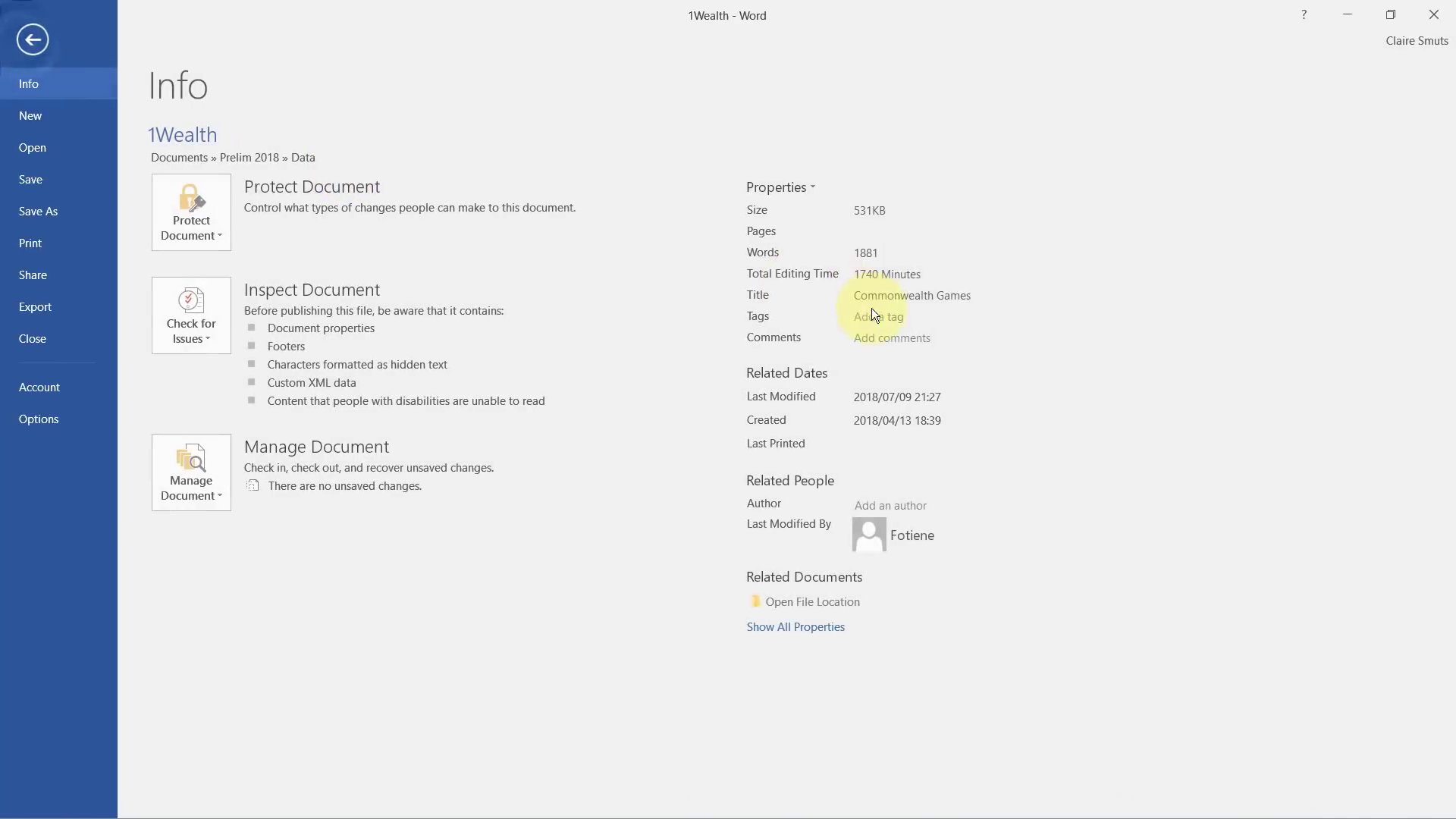
pyautogui.click(27, 42)
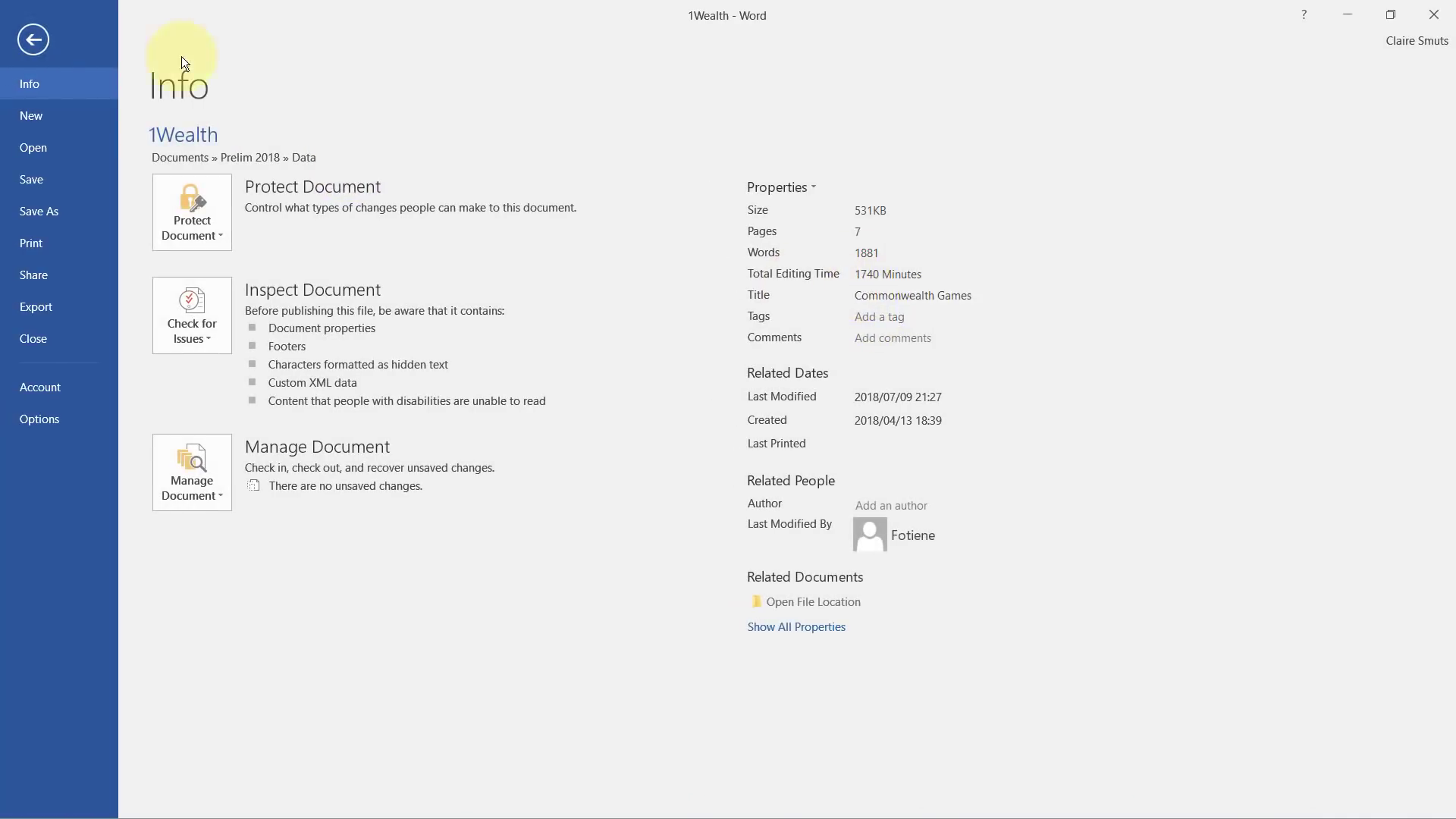
pyautogui.click(33, 40)
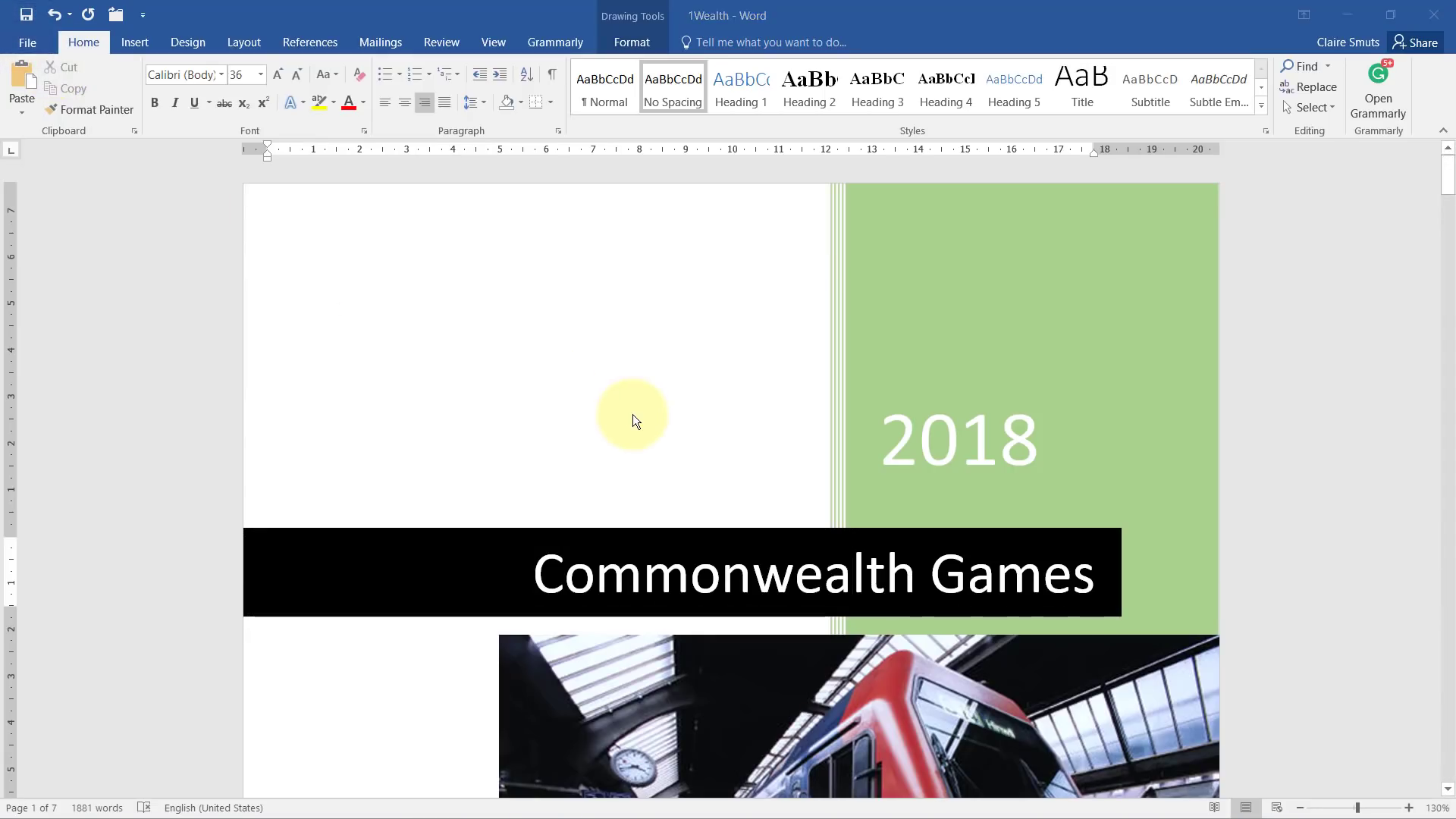
pyautogui.hotkey('alt', 'Tab')
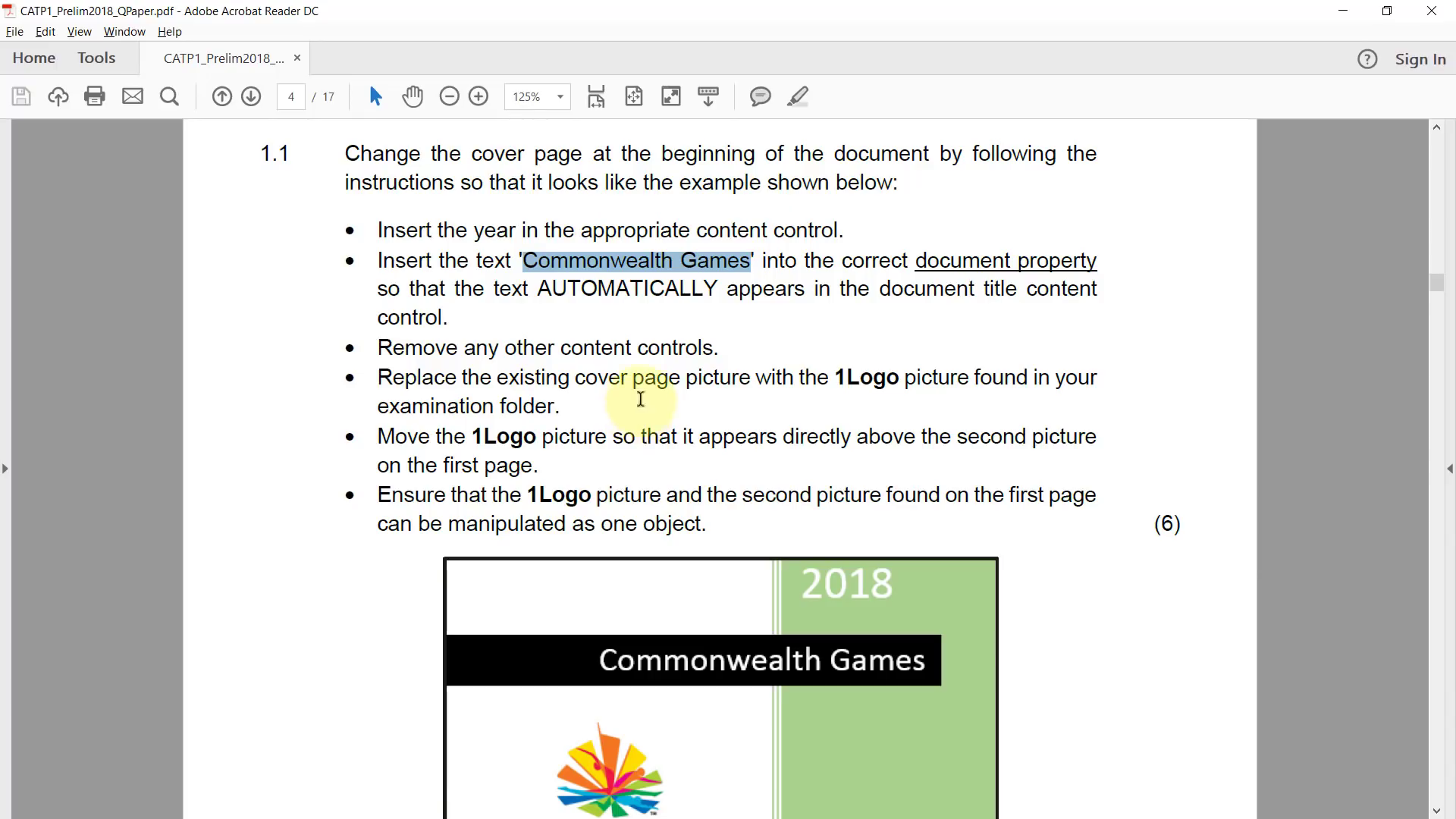
# Select the whole [Company name] content control in the green panel and delete it
pyautogui.click(337, 354)
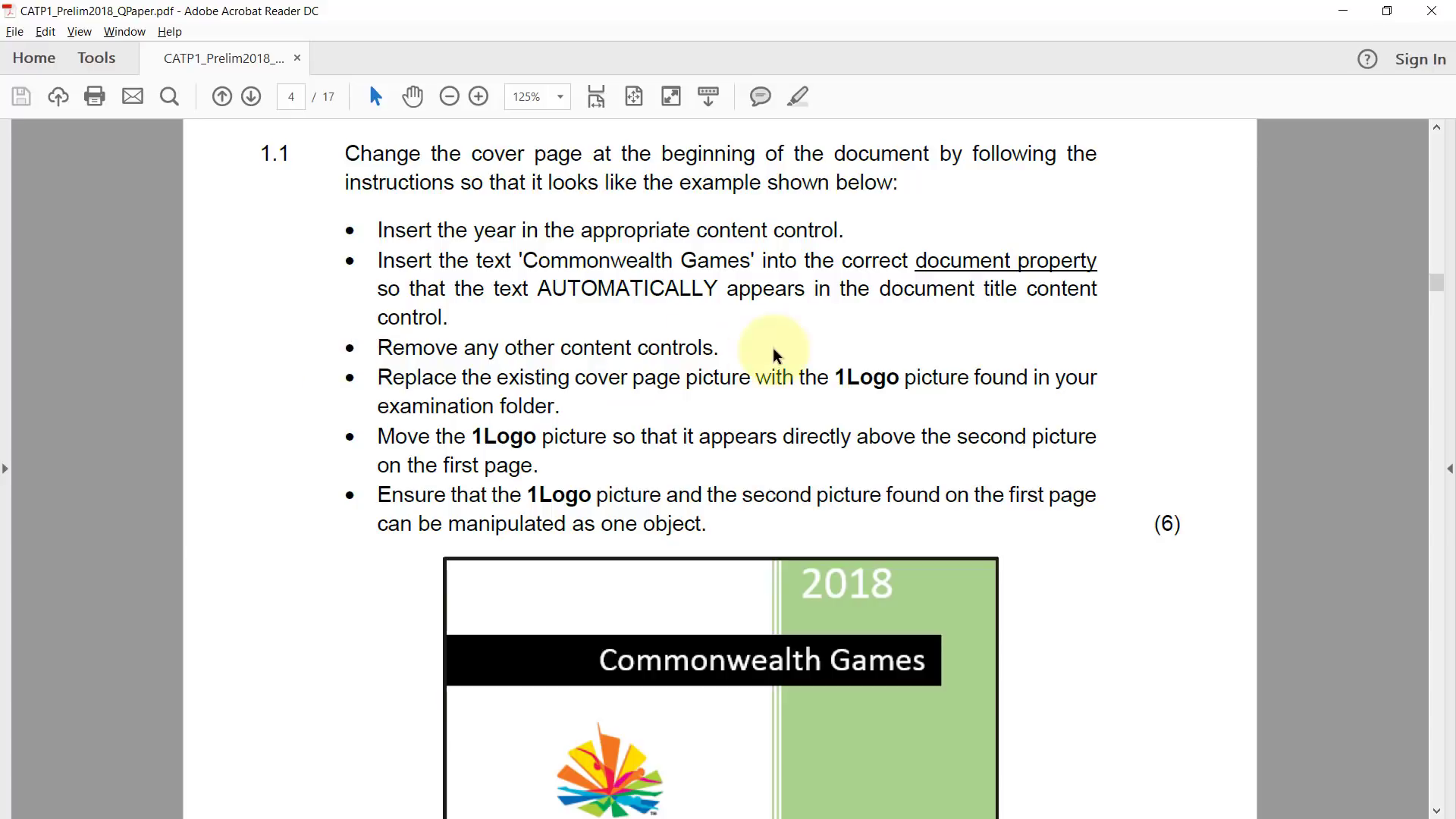
pyautogui.hotkey('alt', 'Tab')
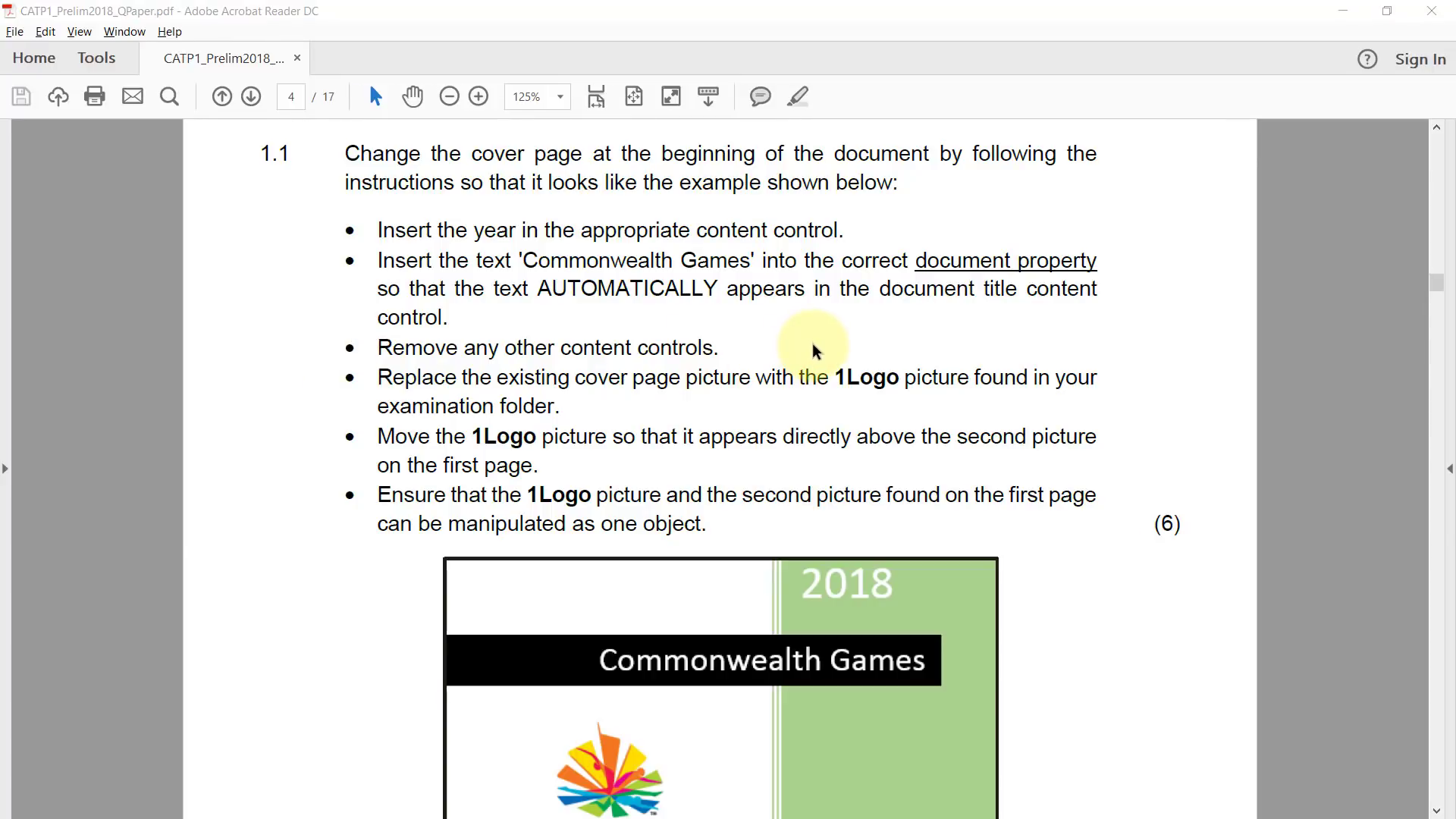
pyautogui.scroll(-10, 1153, 530)
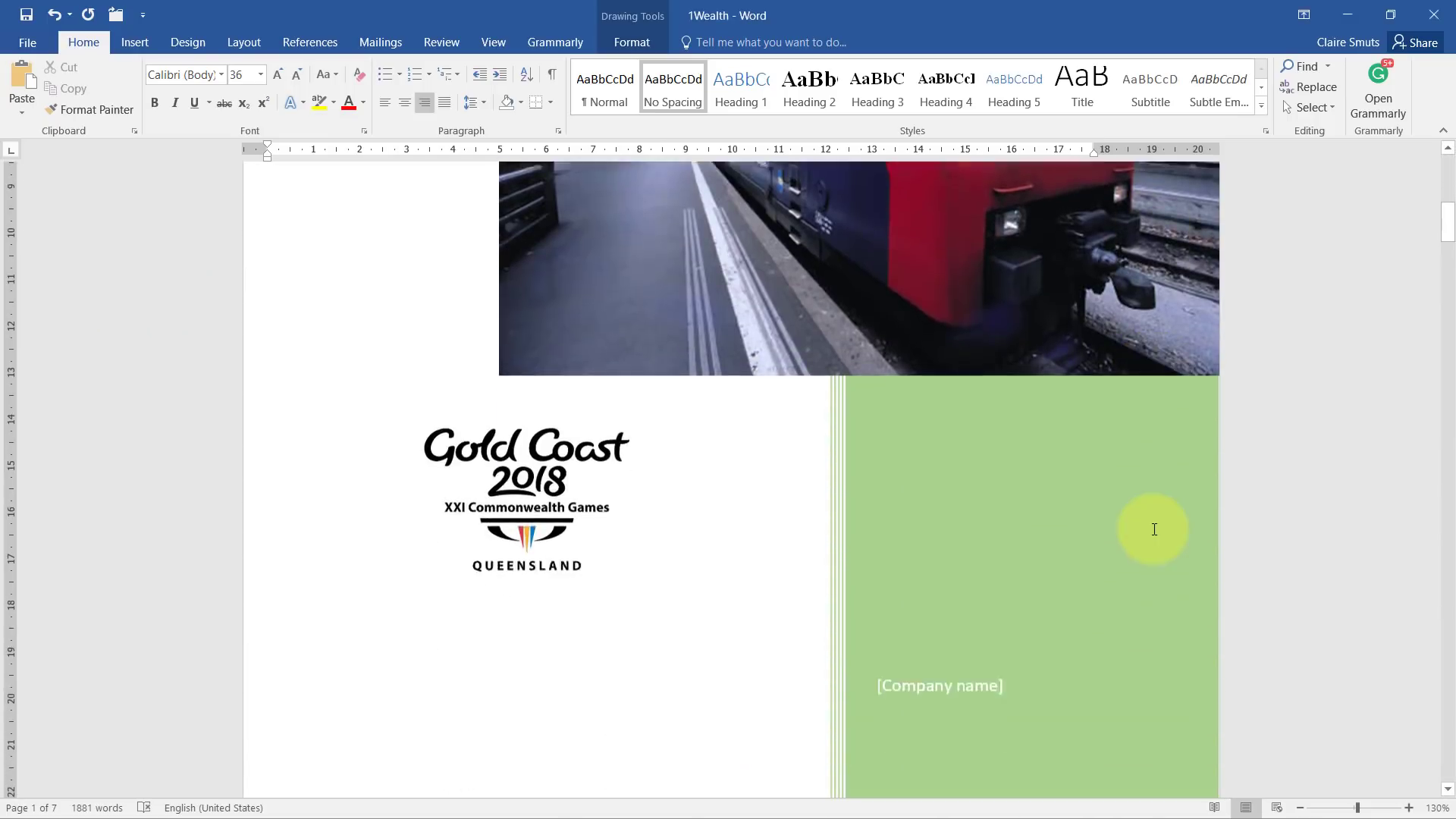
pyautogui.scroll(-2, 1154, 530)
pyautogui.click(986, 534)
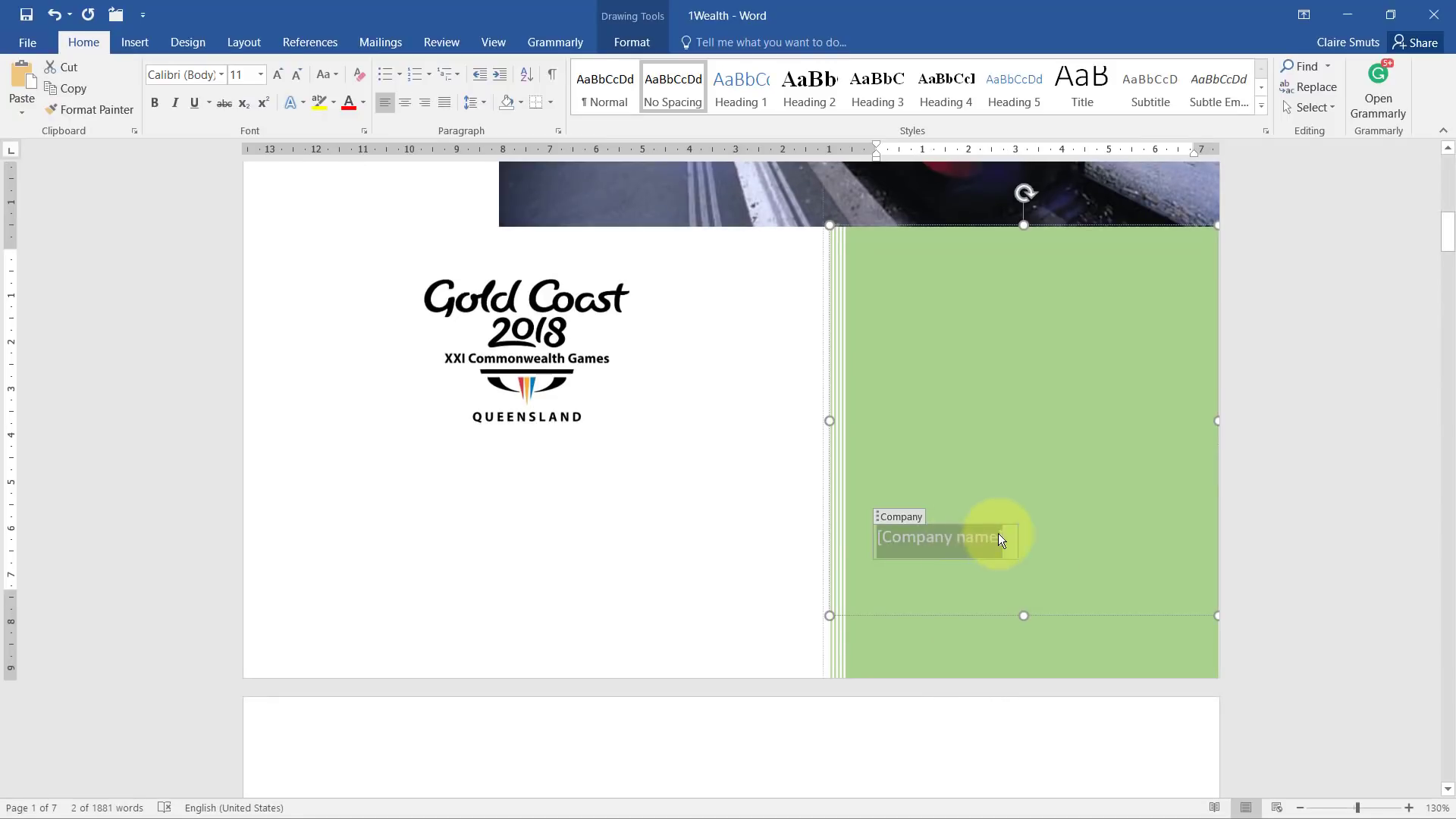
pyautogui.click(879, 522)
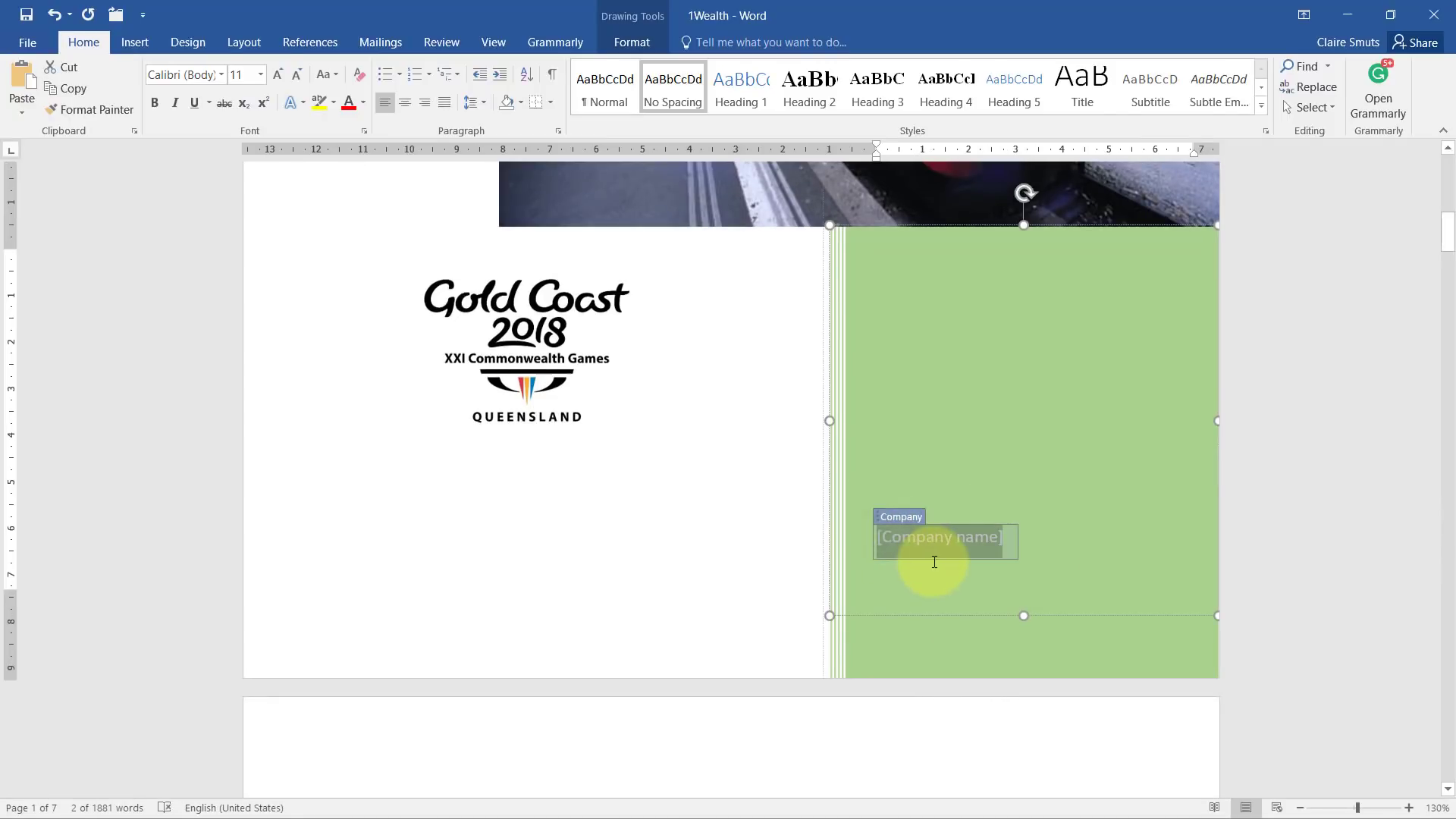
pyautogui.press('Delete')
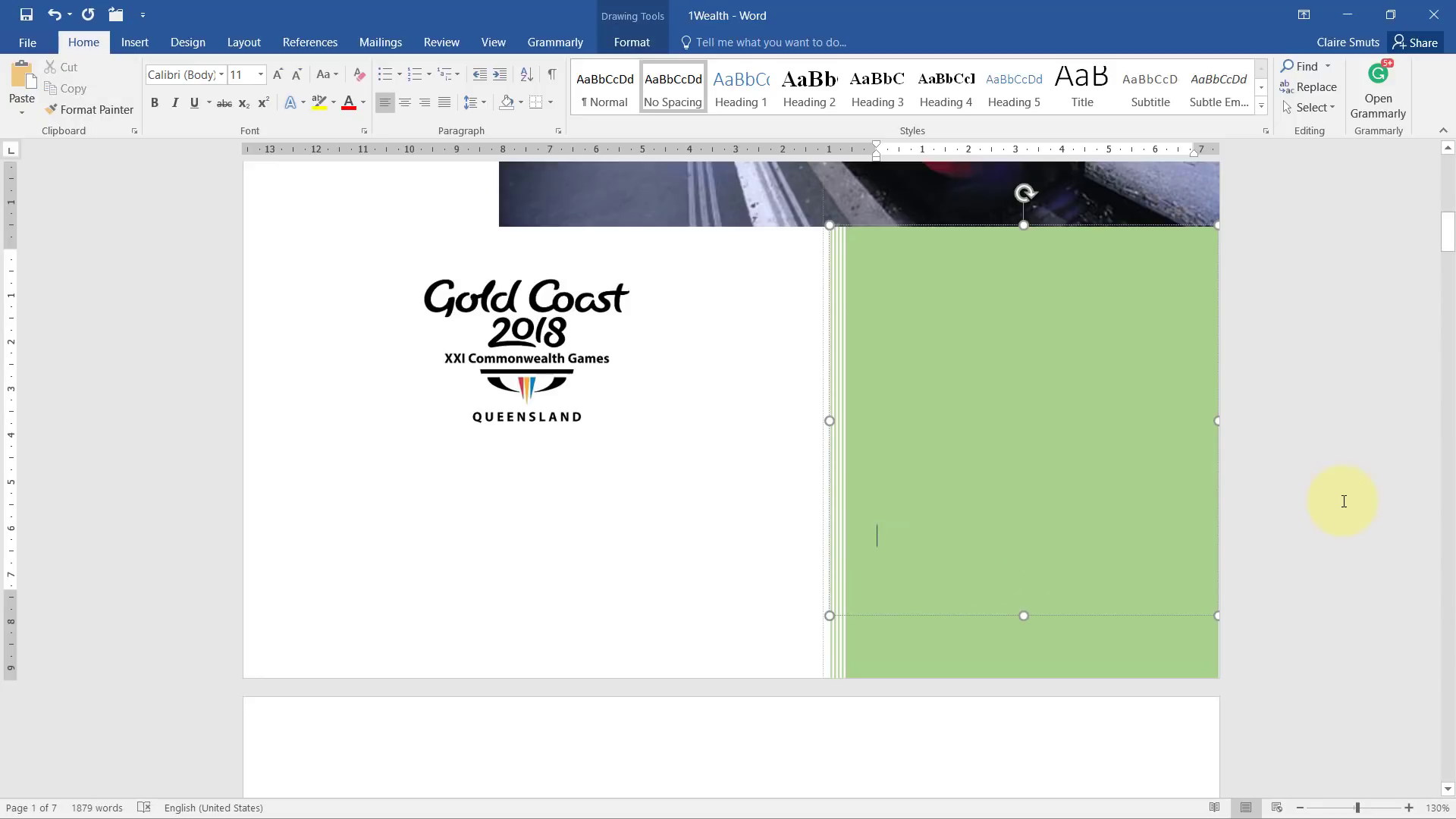
pyautogui.hotkey('alt', 'Tab')
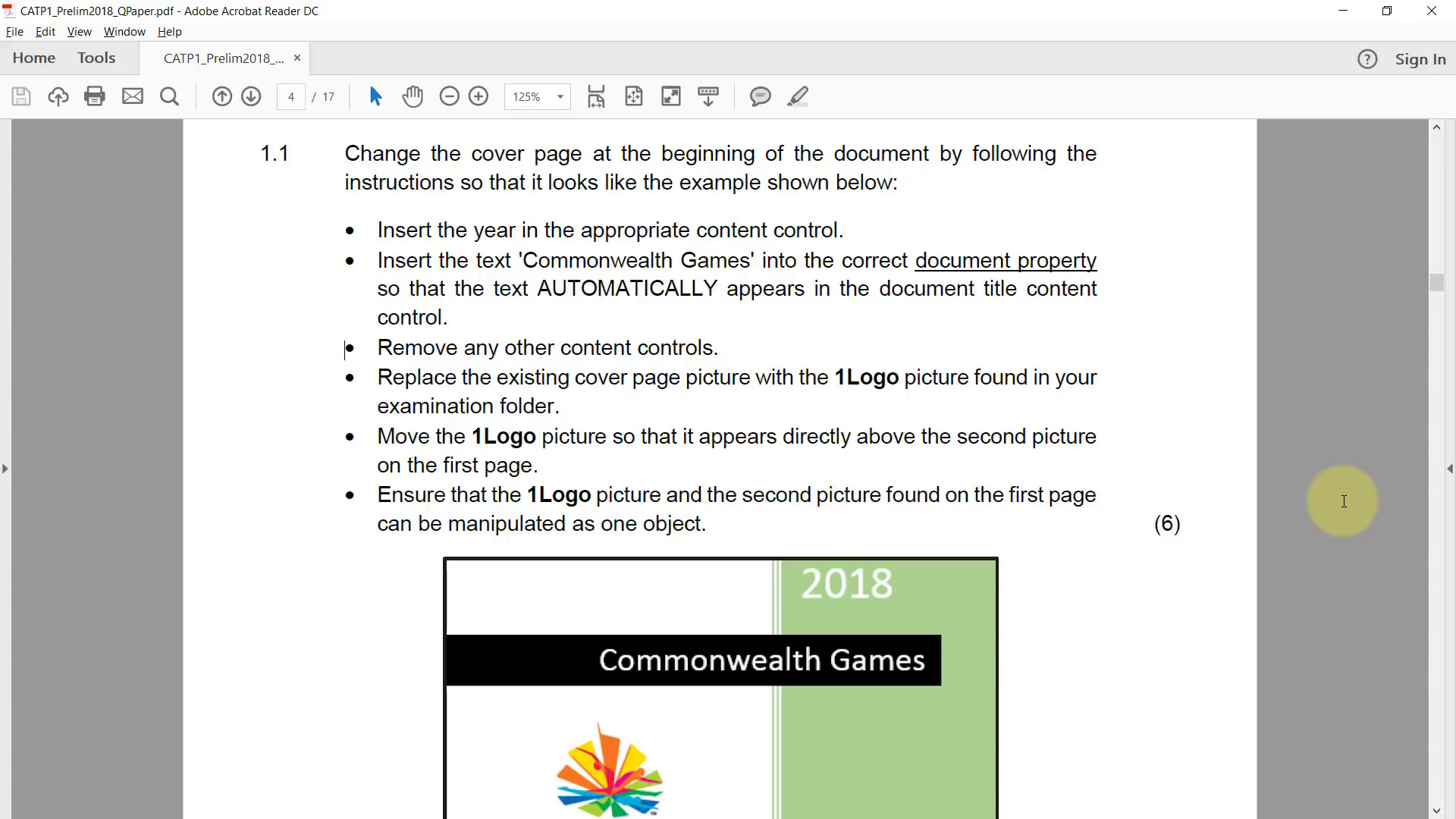
# Change the train picture to 1Logo from Documents > Prelim 2018 > Data
pyautogui.hotkey('alt', 'Tab')
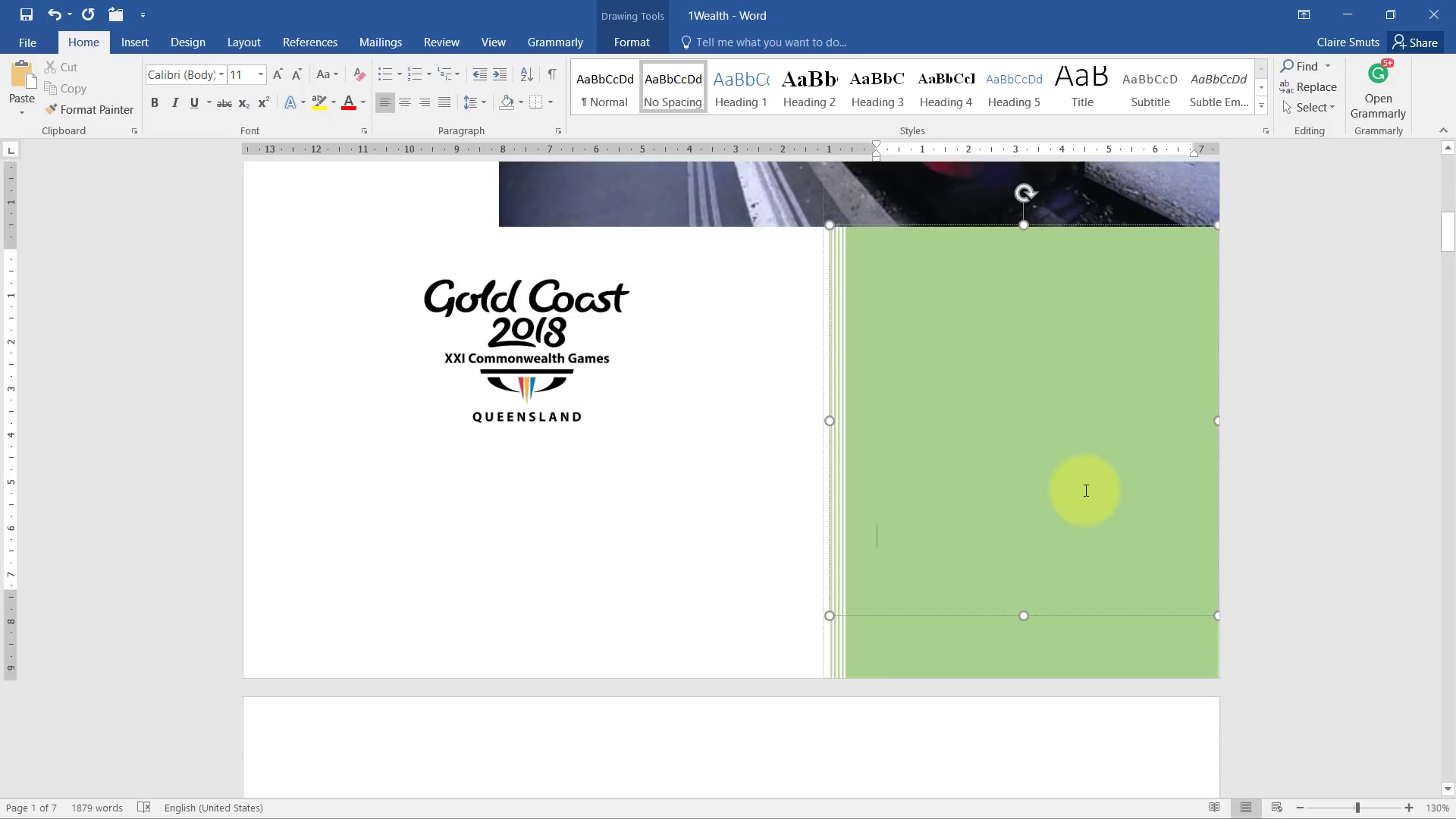
pyautogui.scroll(5, 1085, 502)
pyautogui.scroll(3, 1084, 502)
pyautogui.scroll(-3, 678, 398)
pyautogui.click(595, 394)
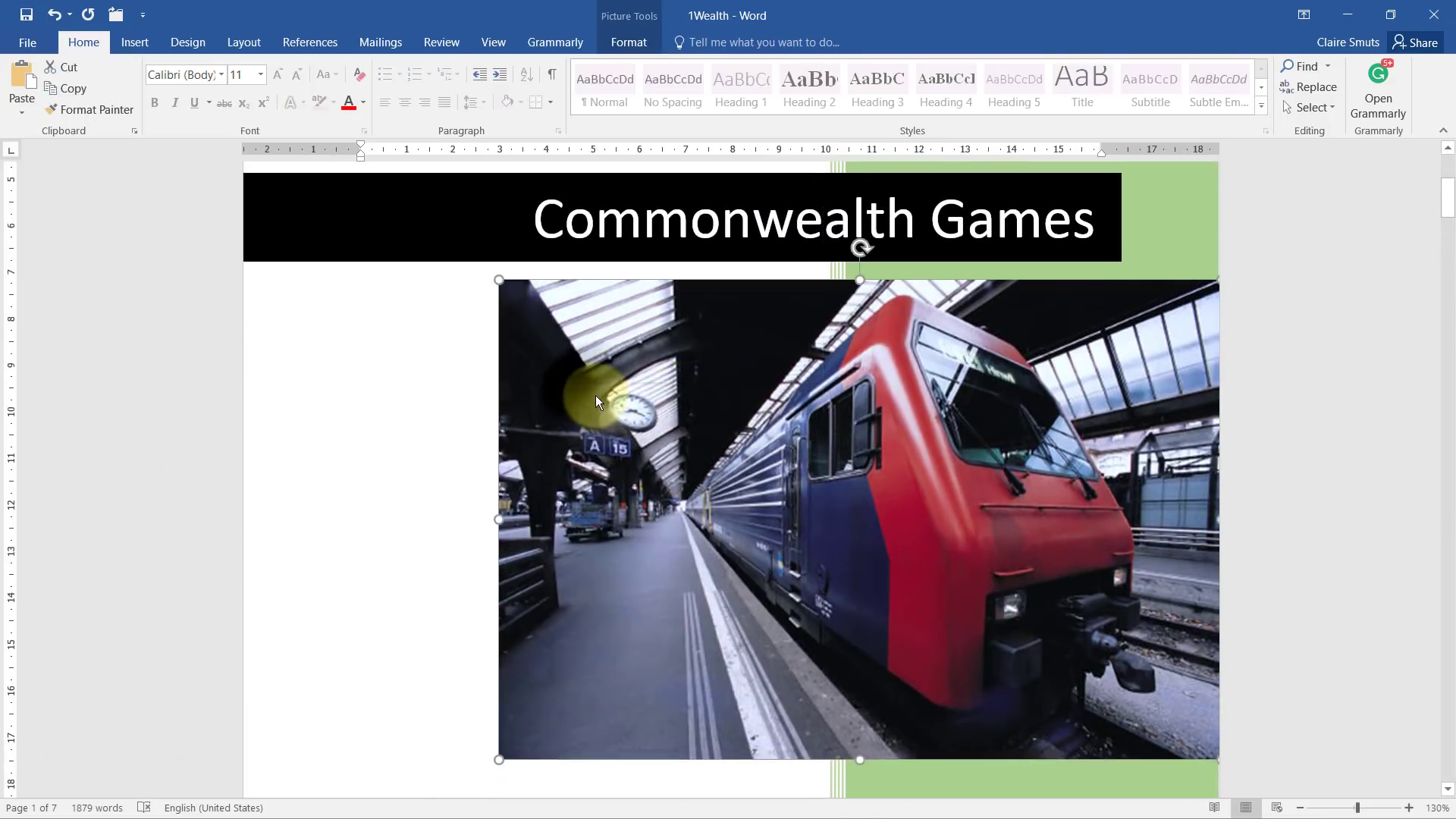
pyautogui.rightClick(595, 394)
pyautogui.click(694, 551)
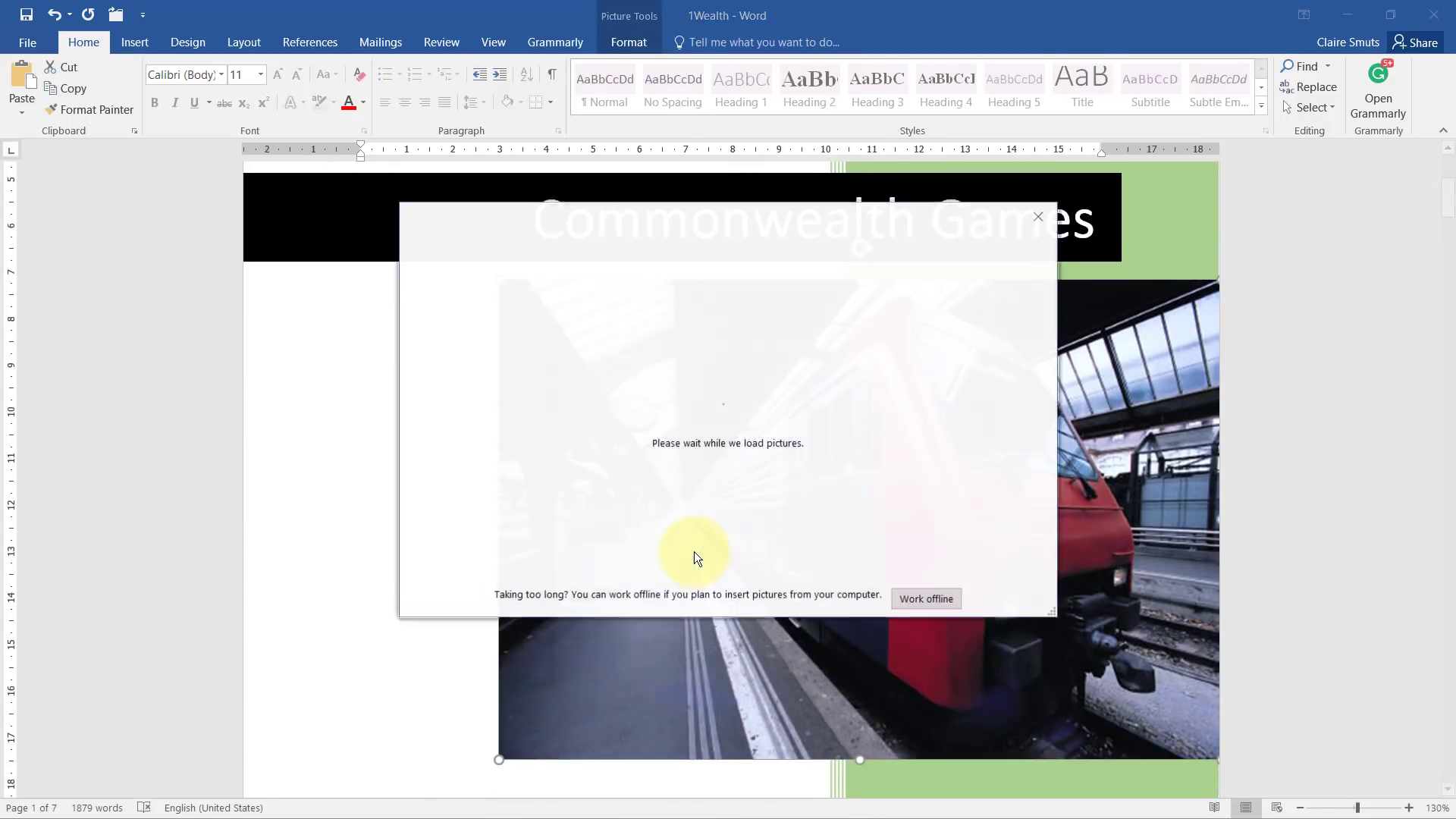
pyautogui.click(904, 598)
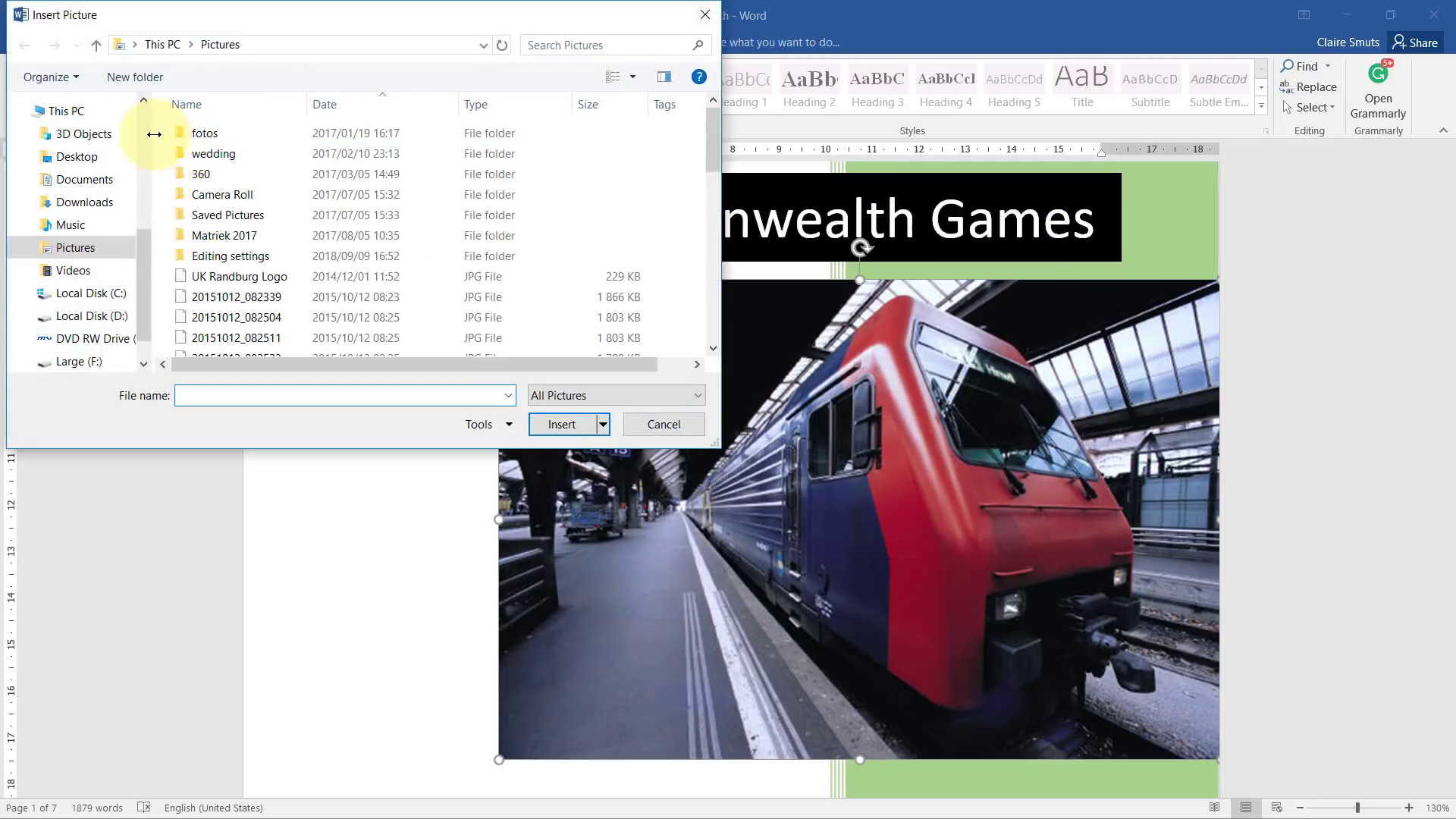
pyautogui.click(83, 202)
pyautogui.click(83, 179)
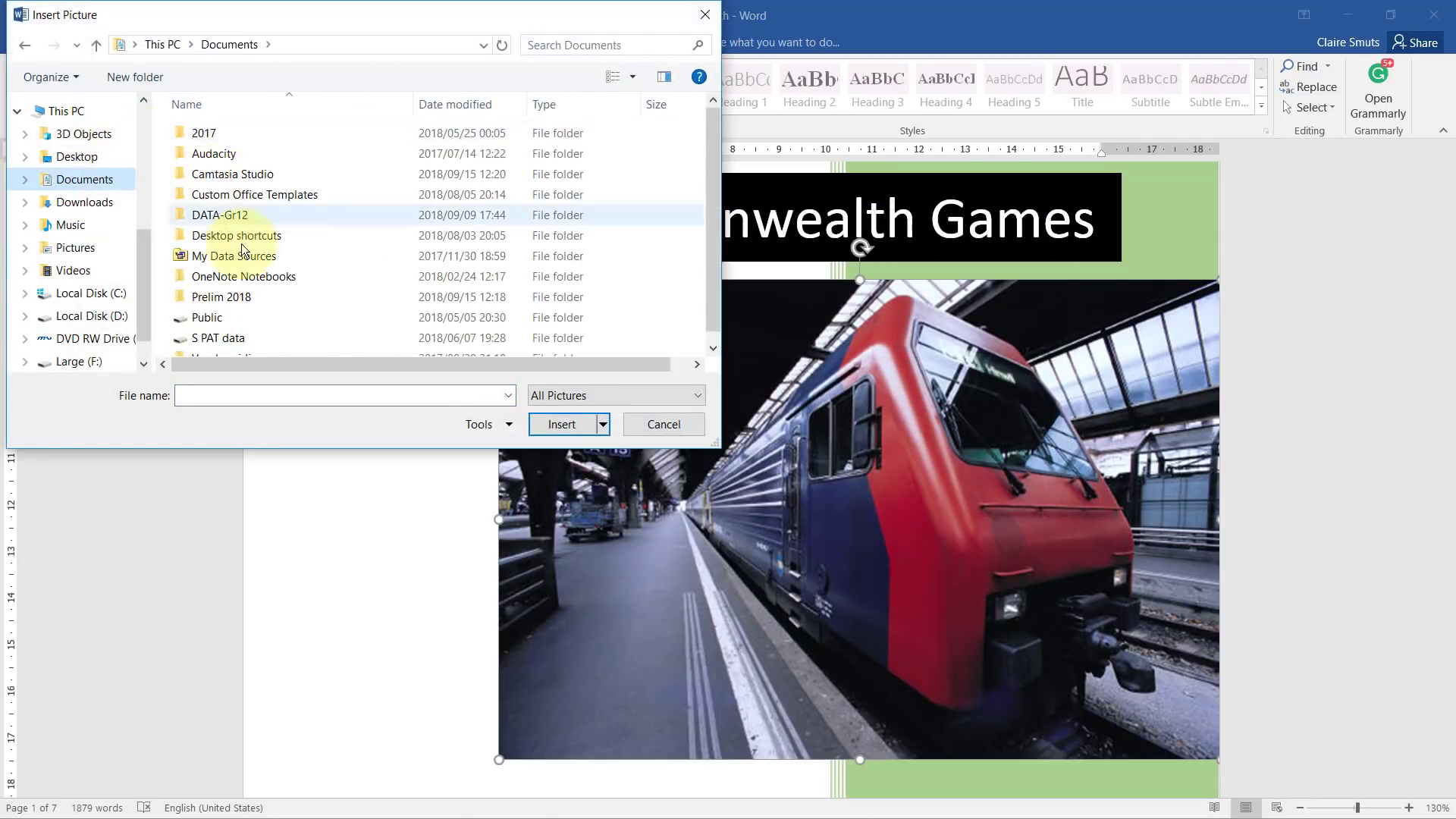
pyautogui.doubleClick(246, 296)
pyautogui.doubleClick(248, 132)
pyautogui.click(243, 144)
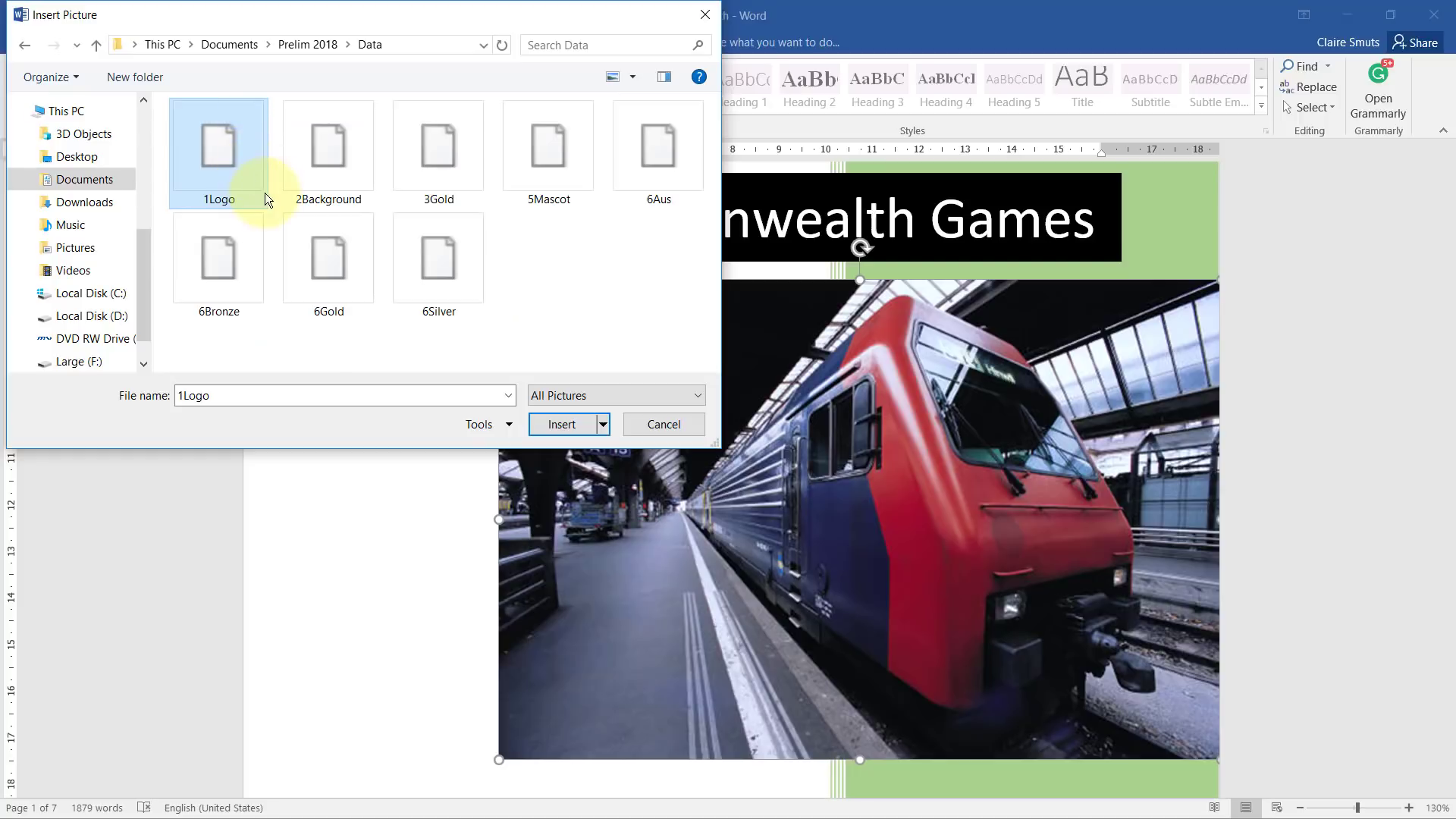
pyautogui.doubleClick(243, 176)
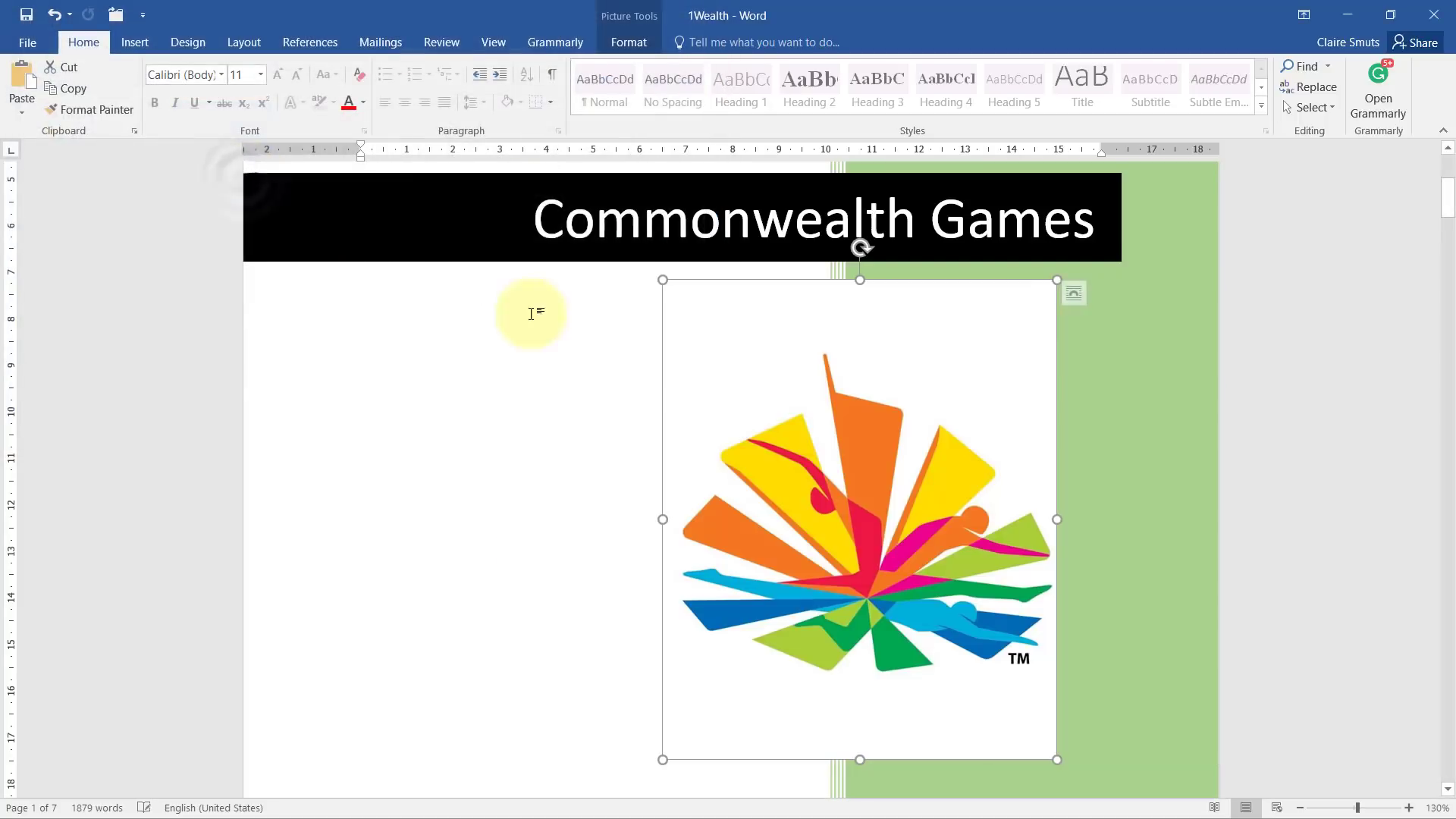
# Drag the 1Logo picture directly above the Gold Coast 2018 logo
pyautogui.click(1255, 508)
pyautogui.scroll(-5, 1251, 504)
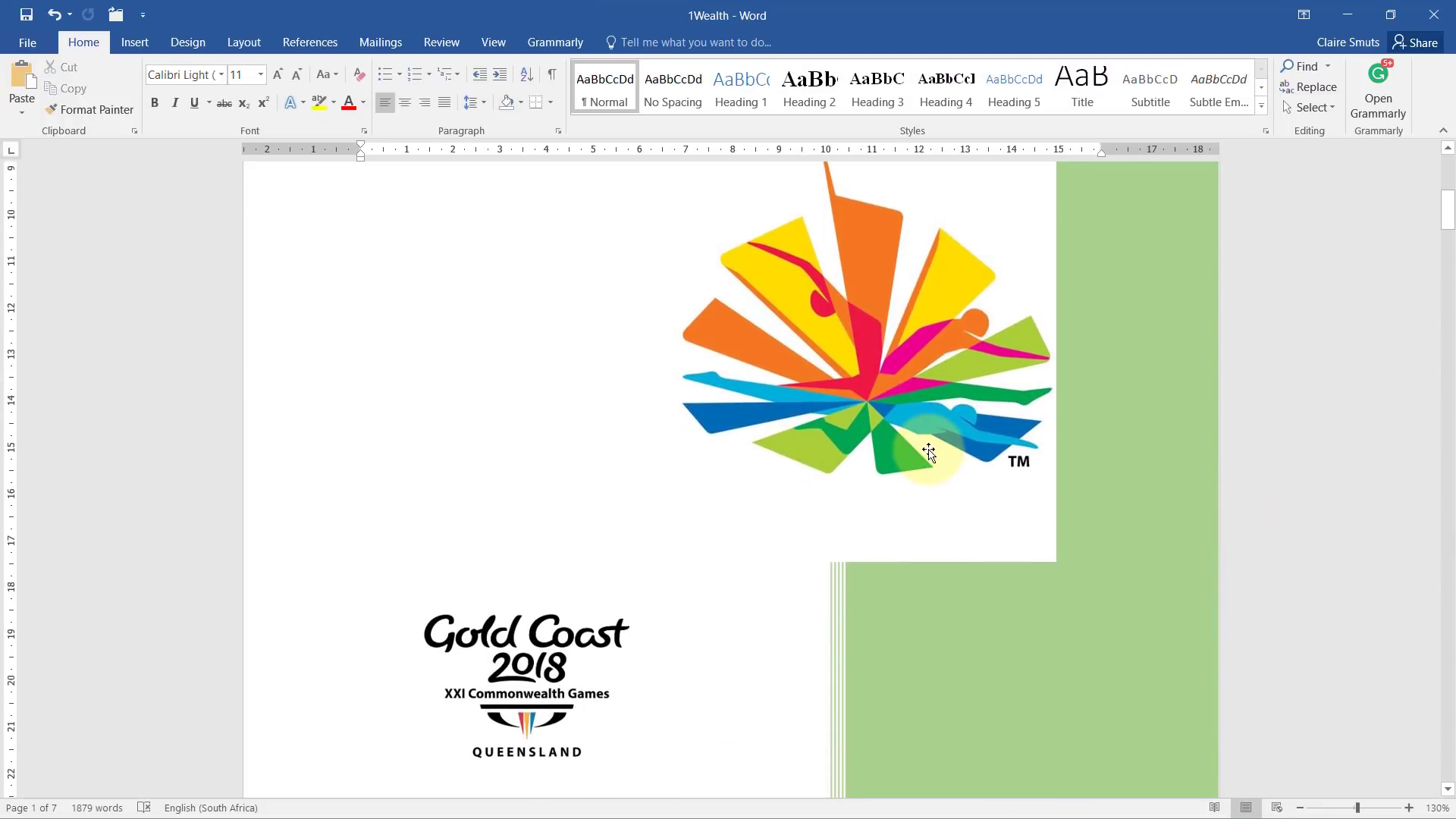
pyautogui.moveTo(907, 413); pyautogui.dragTo(579, 441)
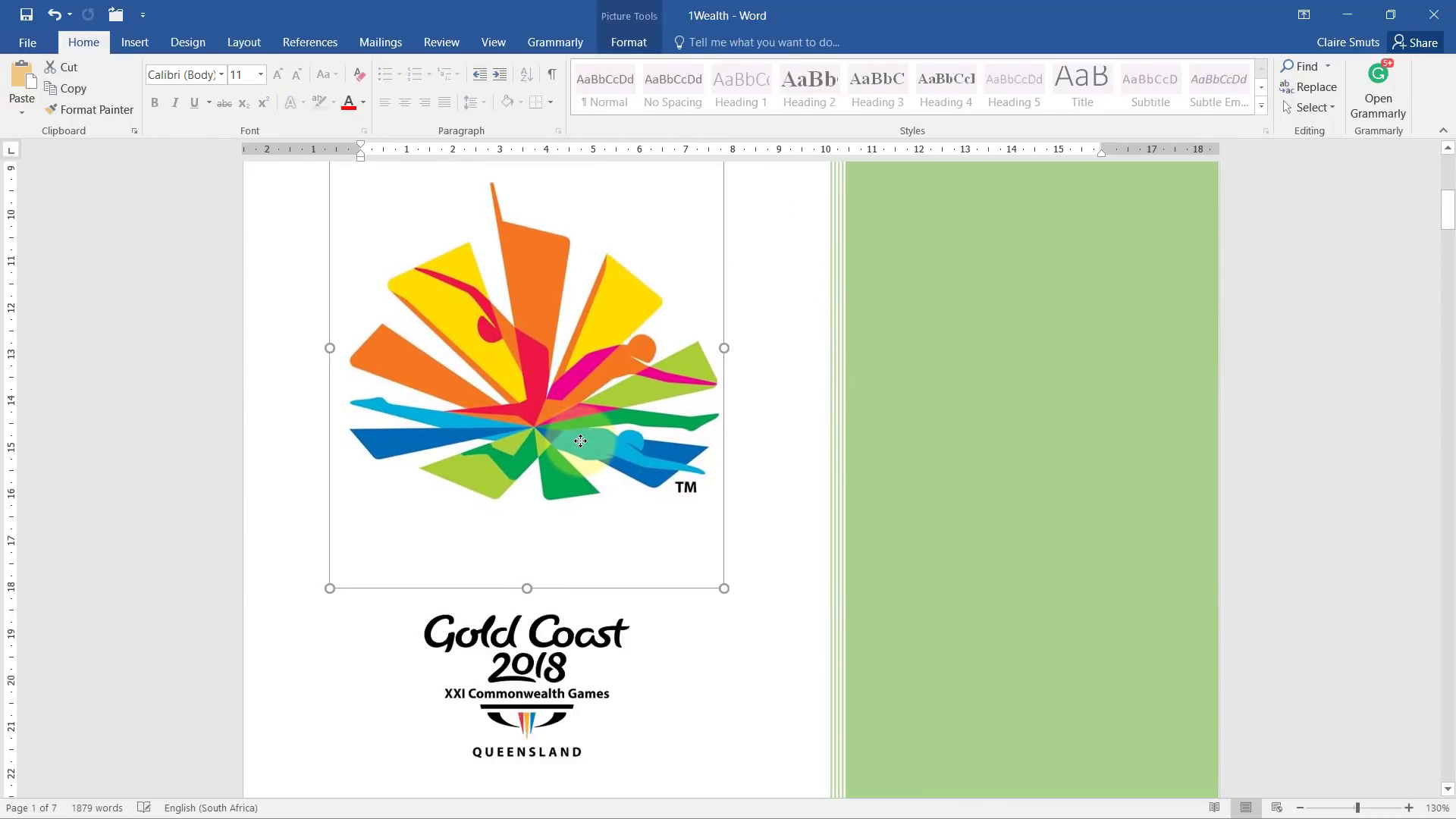
pyautogui.click(747, 452)
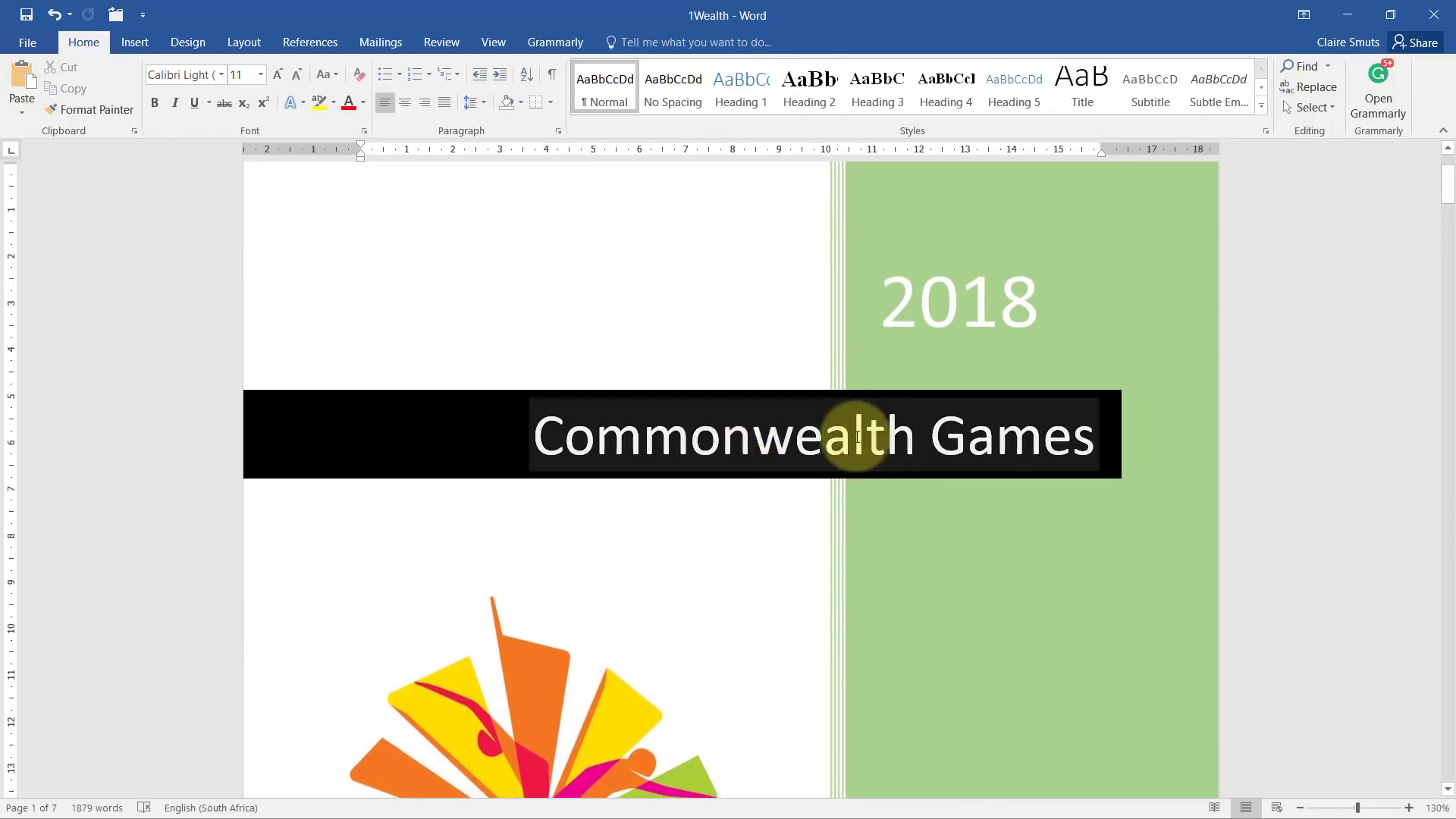
pyautogui.hotkey('alt', 'Tab')
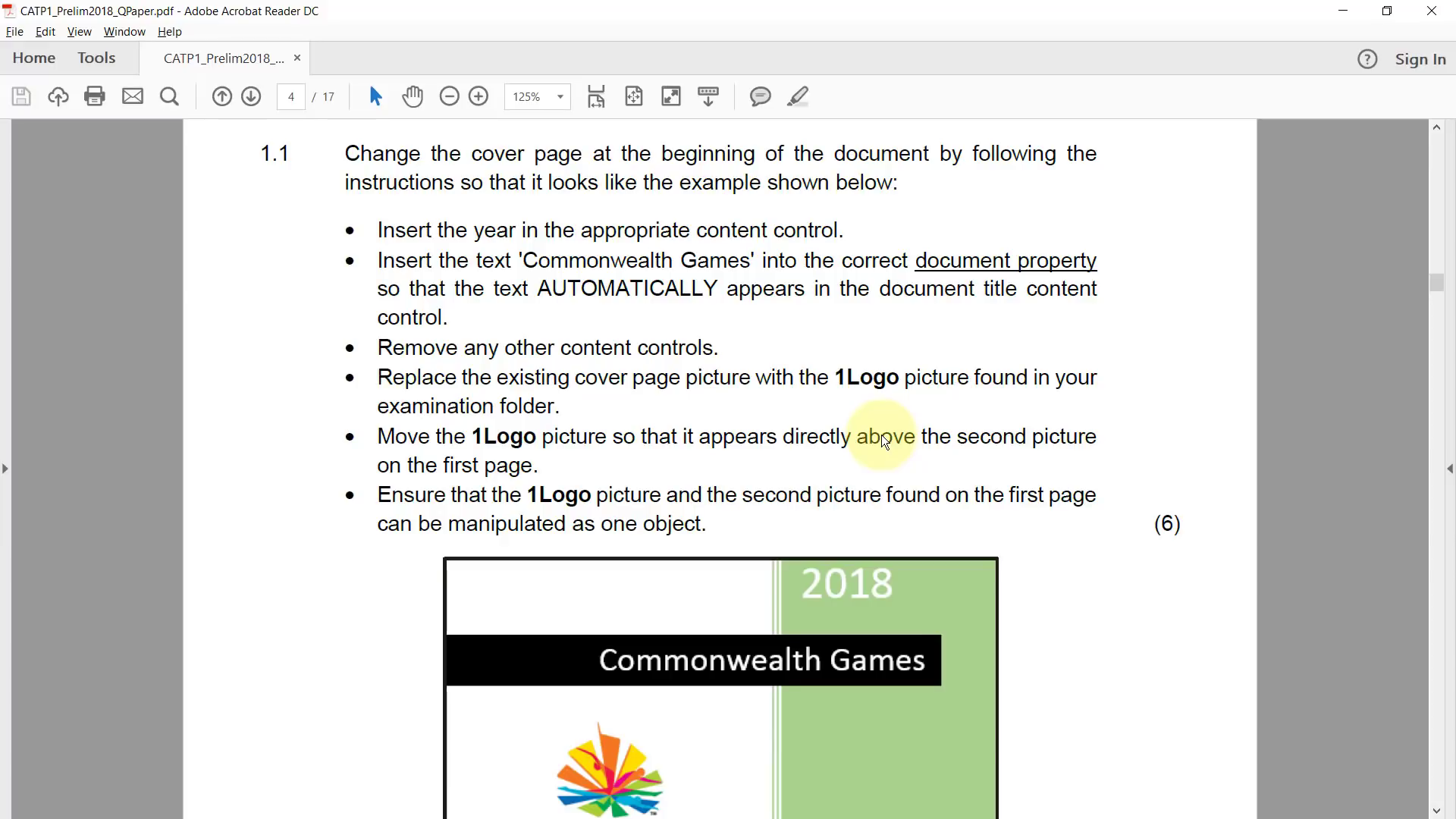
# Scroll the PDF to the example cover page, then return to the 1Wealth document
pyautogui.scroll(-4, 590, 444)
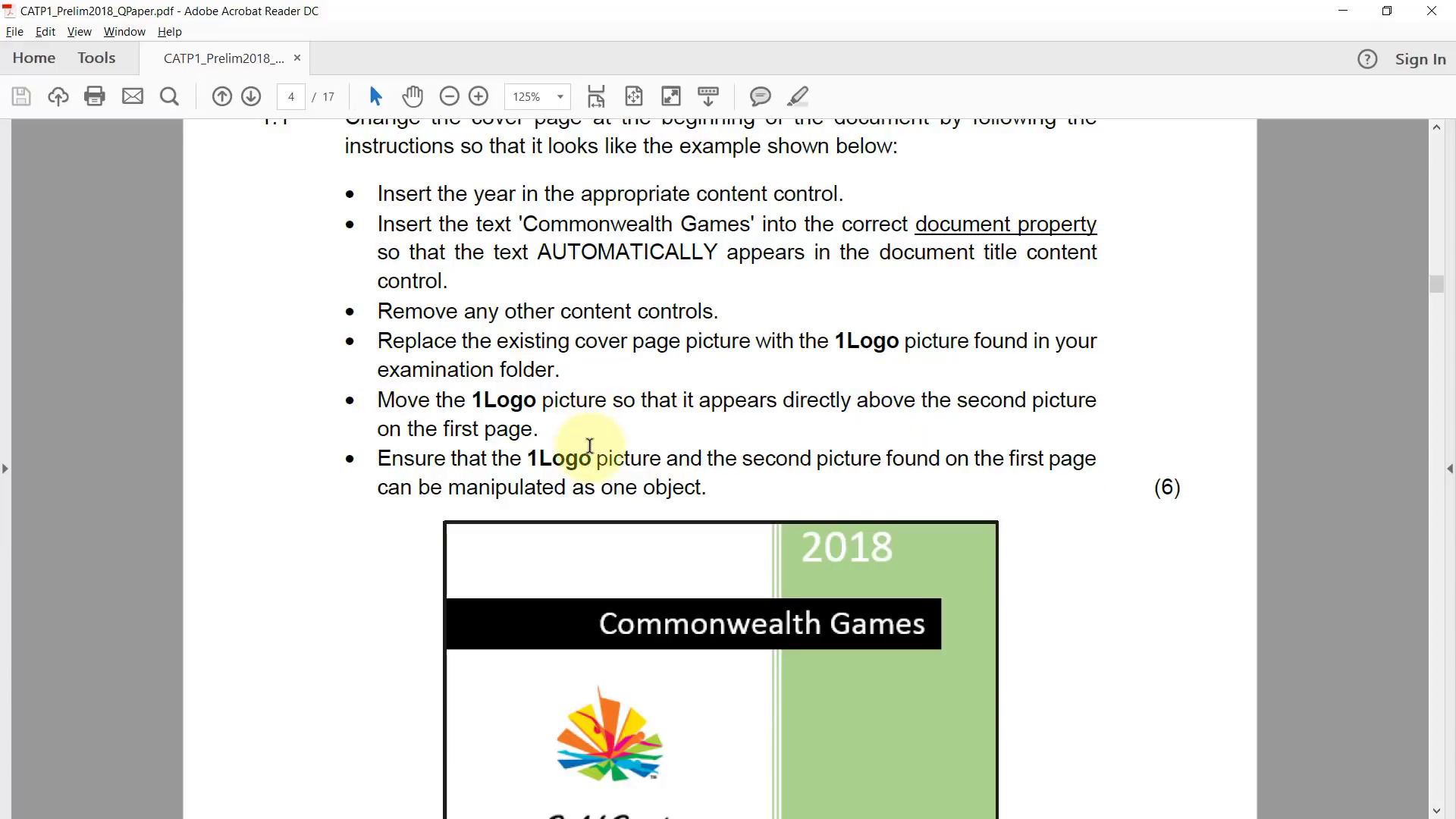
pyautogui.scroll(-2, 534, 367)
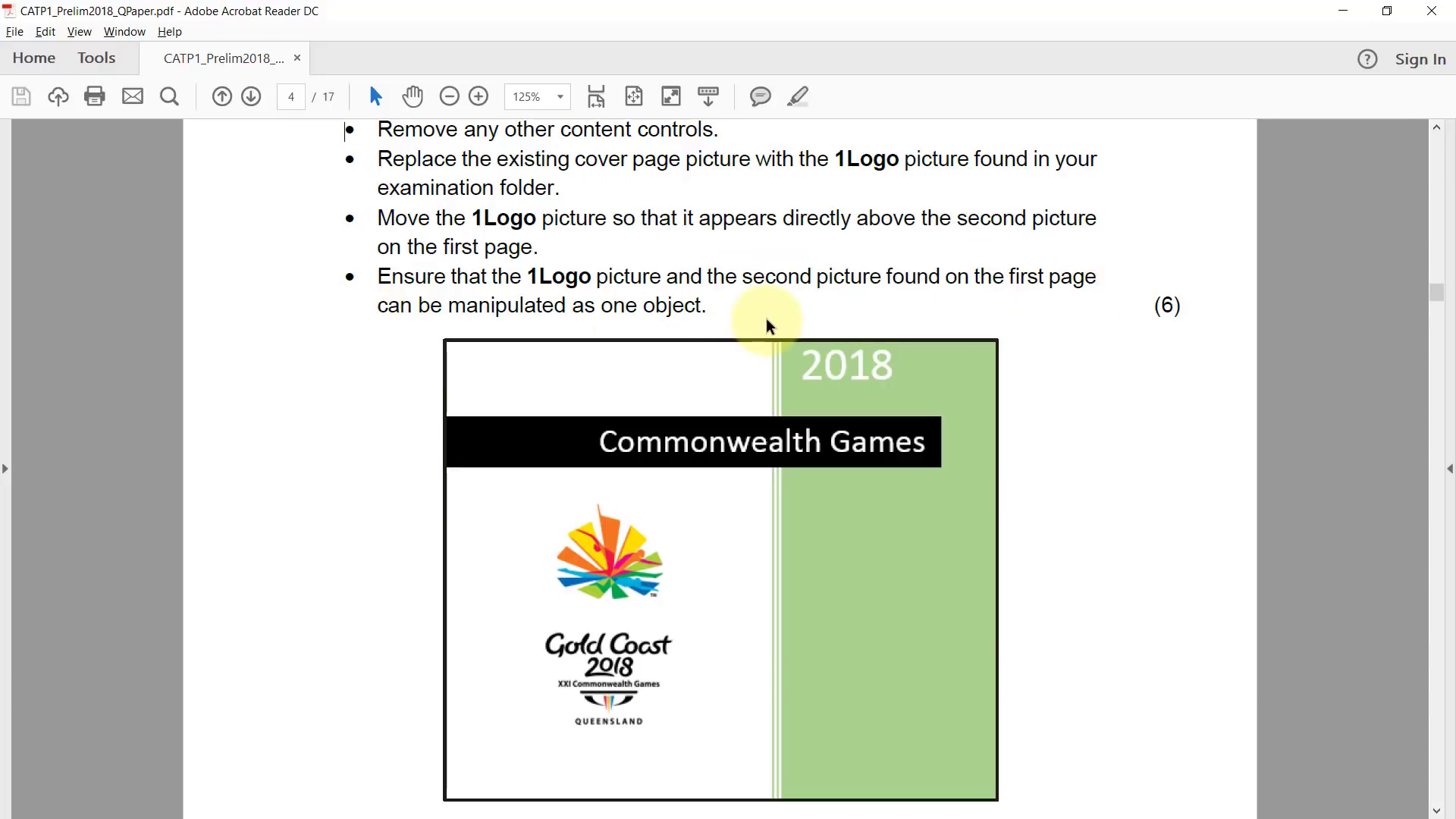
pyautogui.hotkey('alt', 'Tab')
# Shift-select the 1Logo and Gold Coast 2018 pictures and group them via Picture Tools Format > Group
pyautogui.scroll(-9, 622, 470)
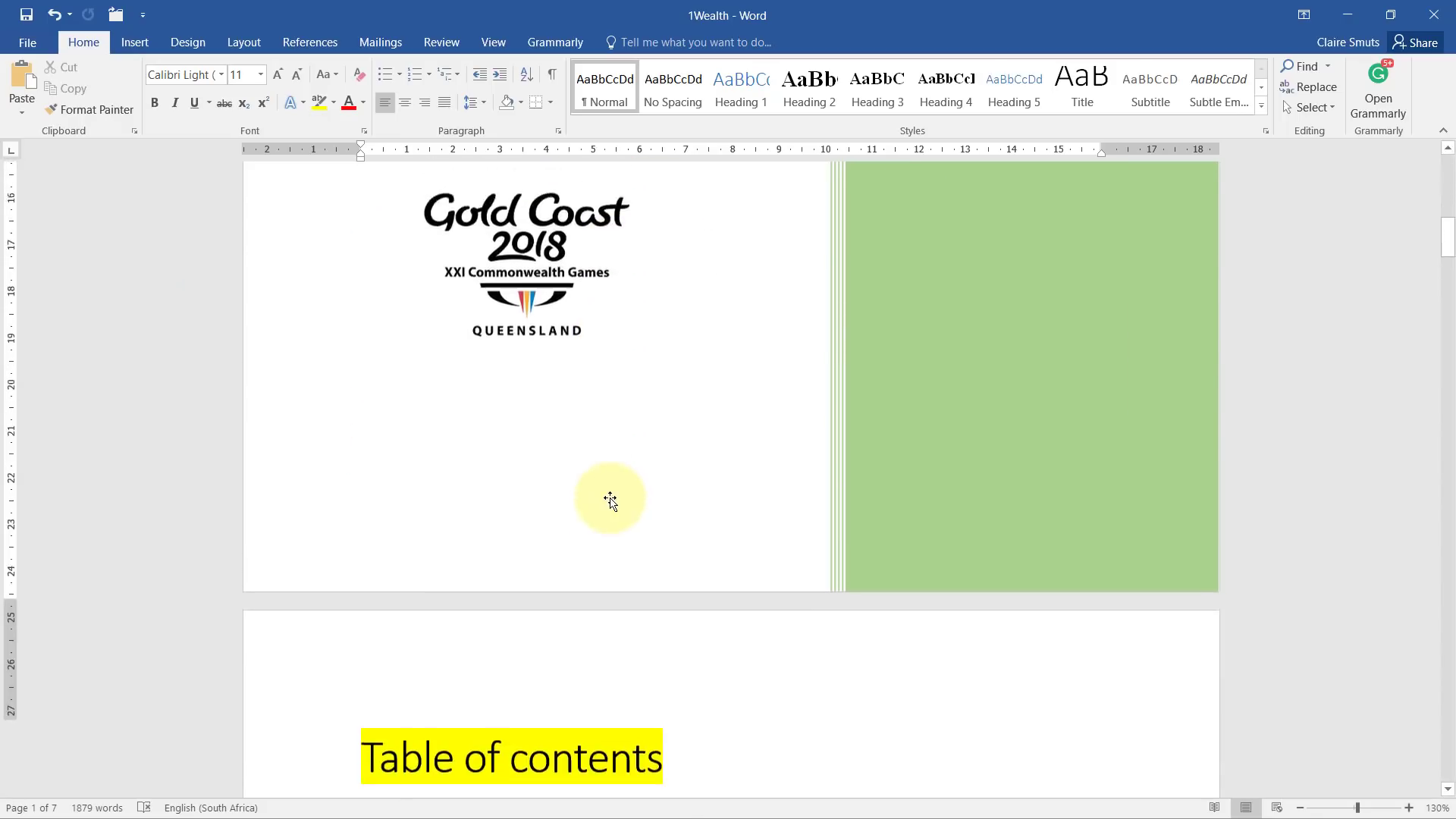
pyautogui.scroll(5, 610, 501)
pyautogui.click(586, 414)
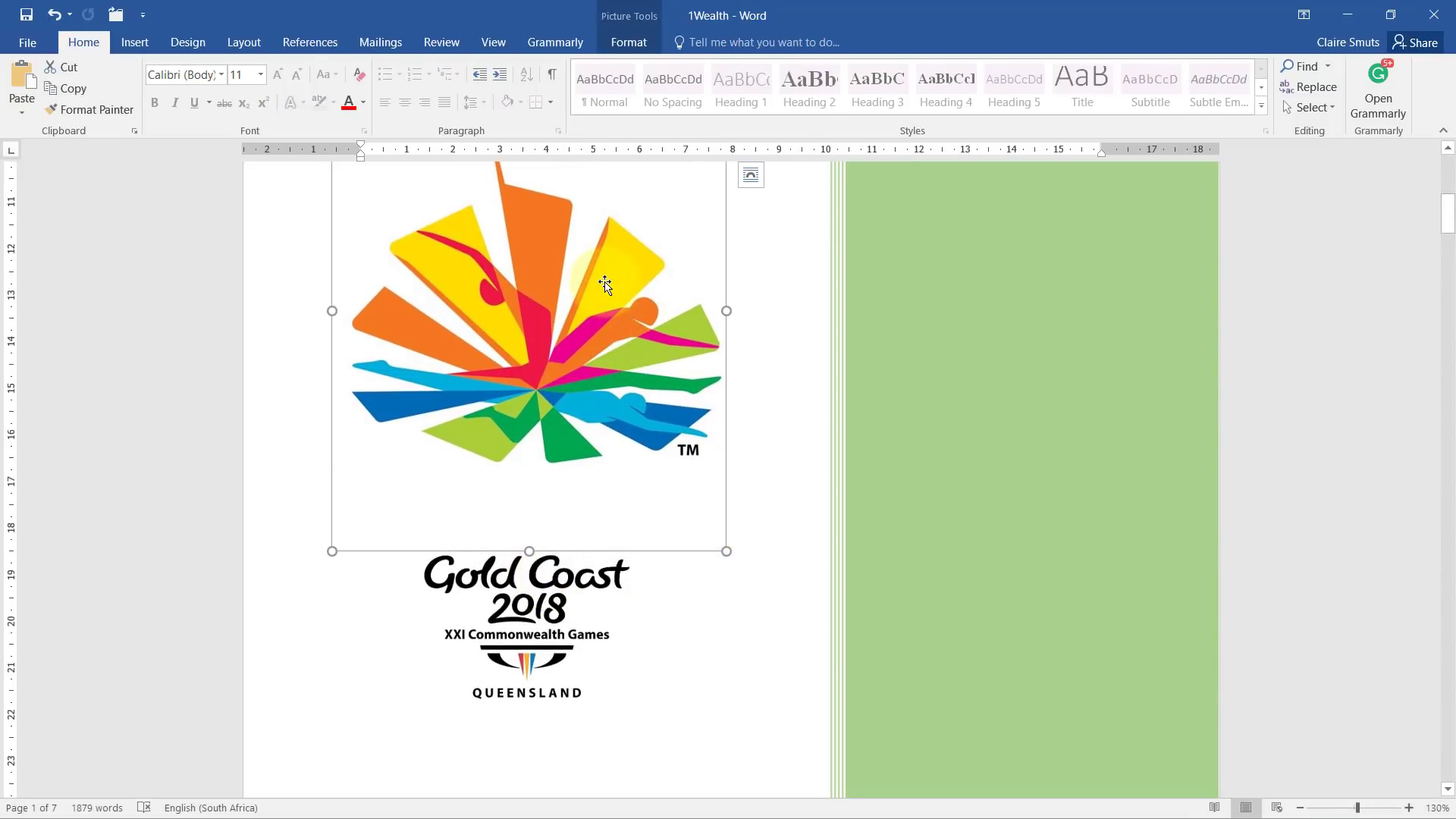
pyautogui.click(585, 593)
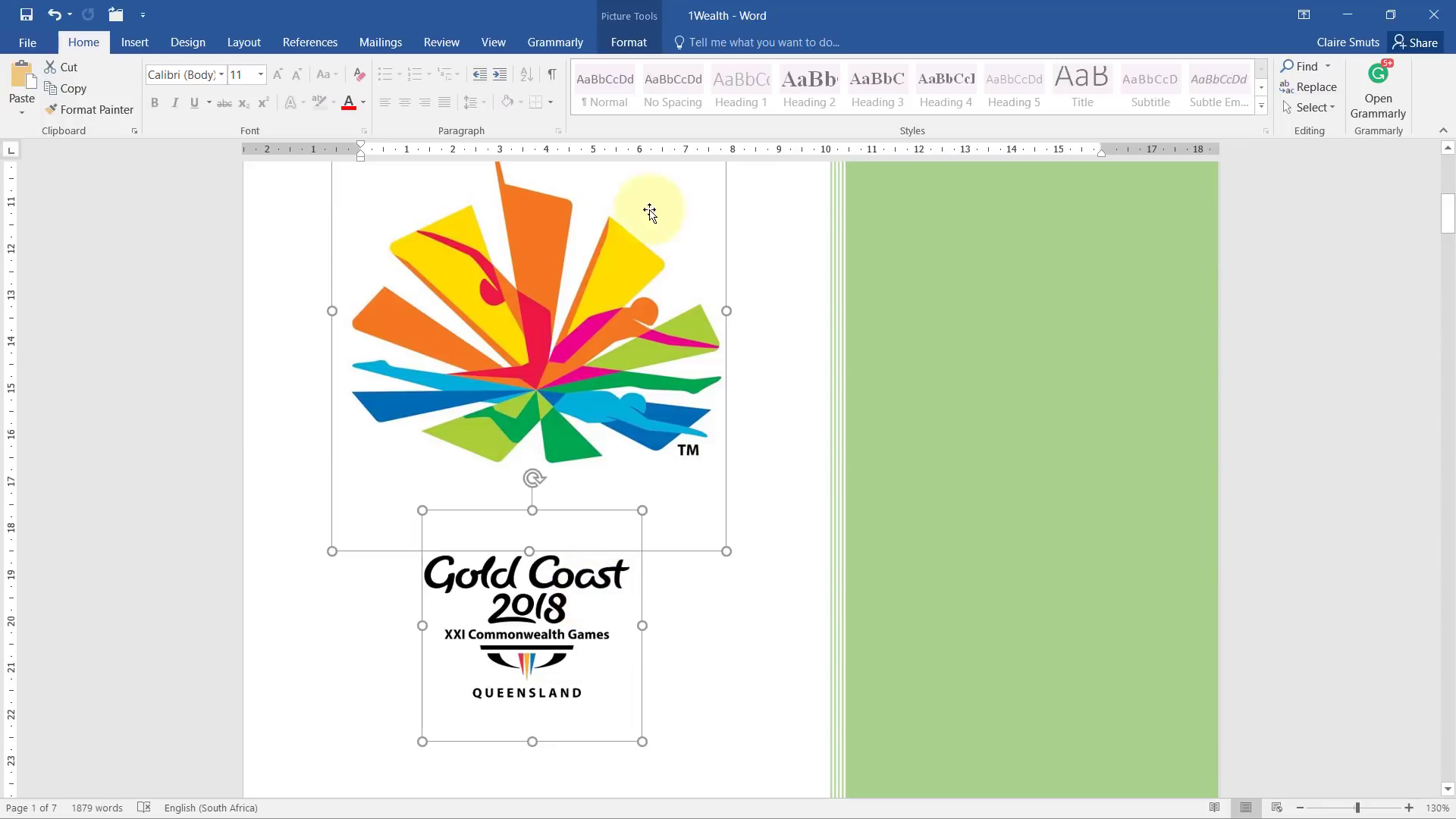
pyautogui.click(643, 47)
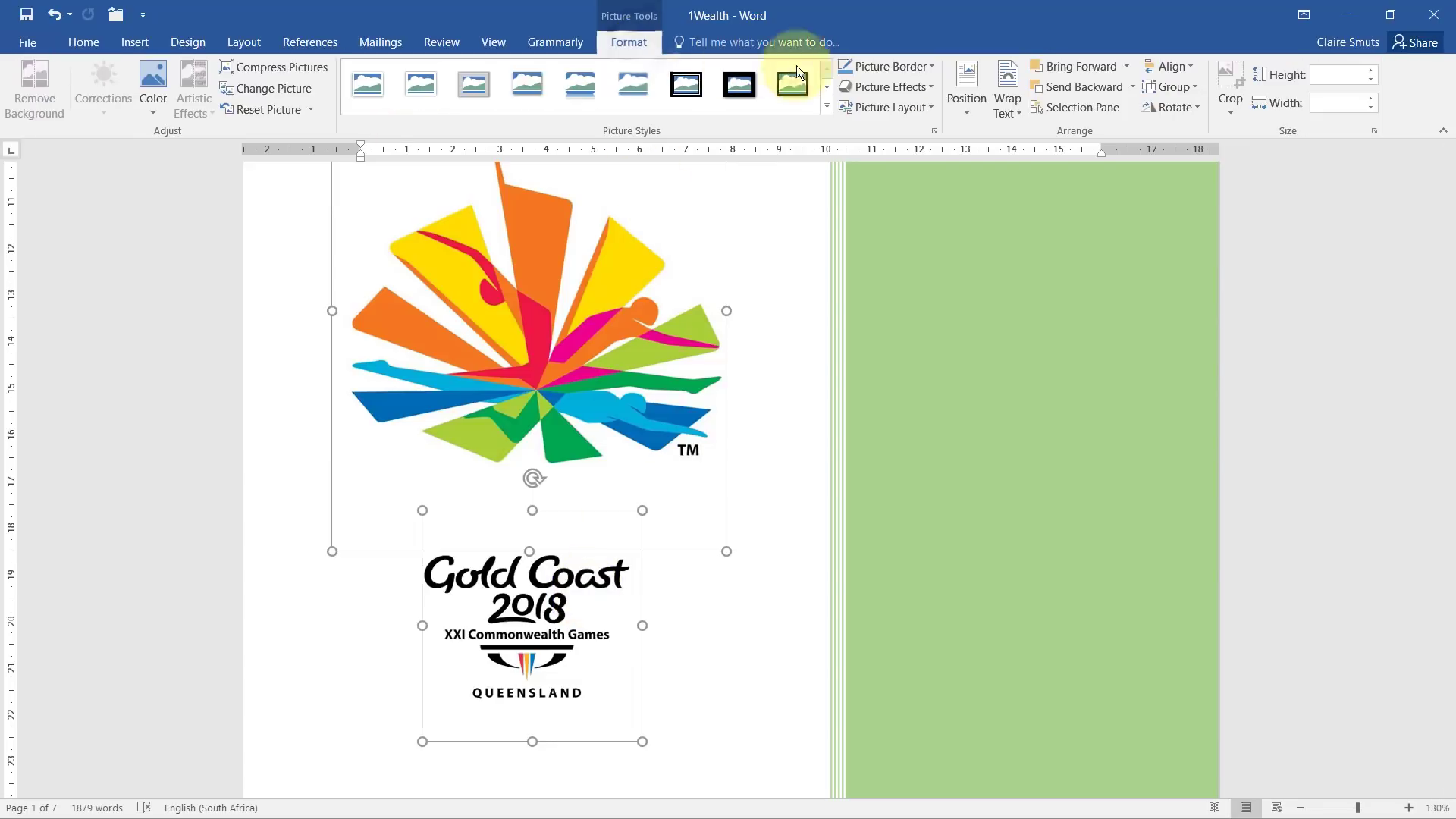
pyautogui.click(1175, 85)
pyautogui.click(1177, 114)
pyautogui.rightClick(586, 392)
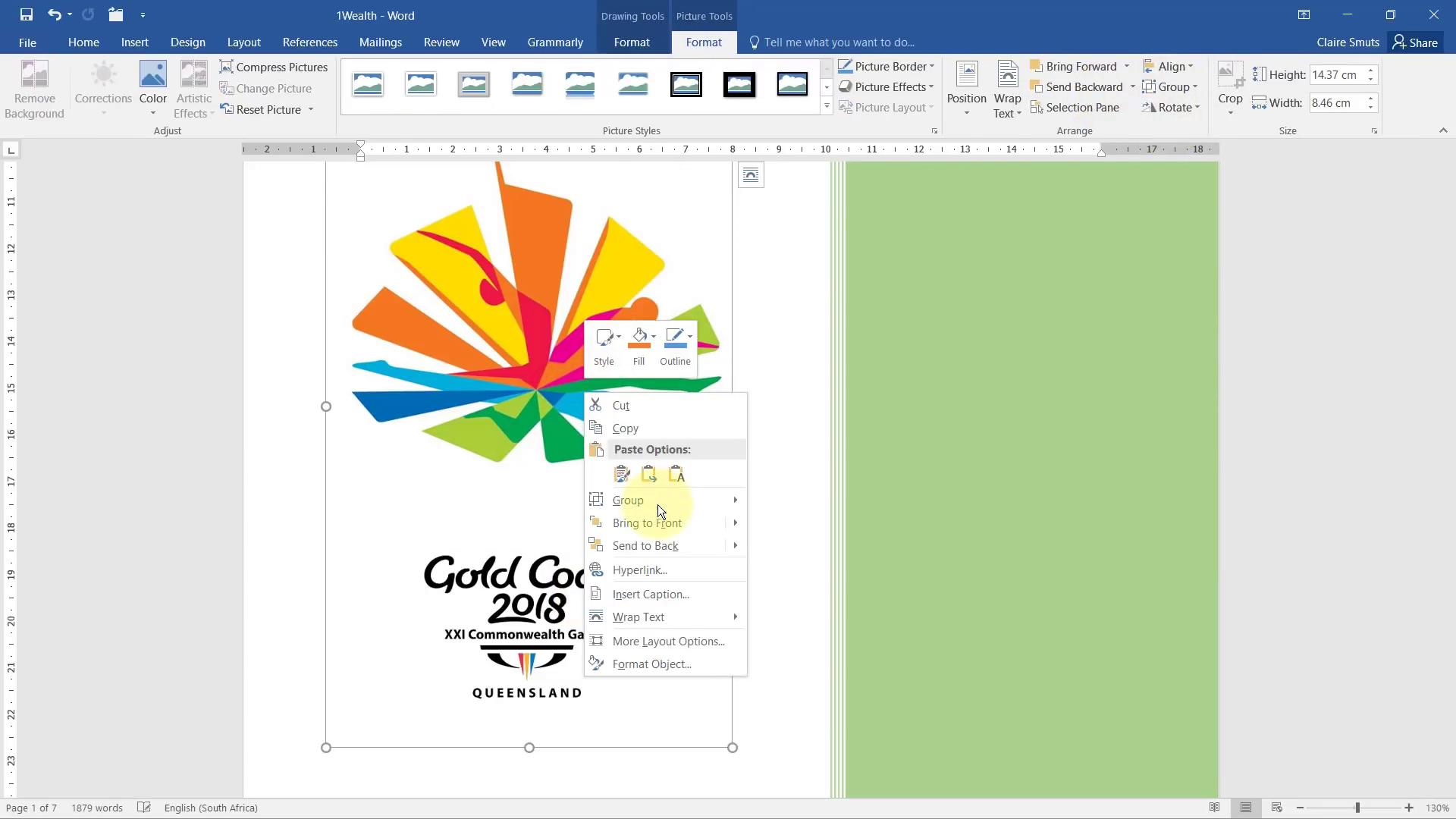
pyautogui.moveTo(659, 511)
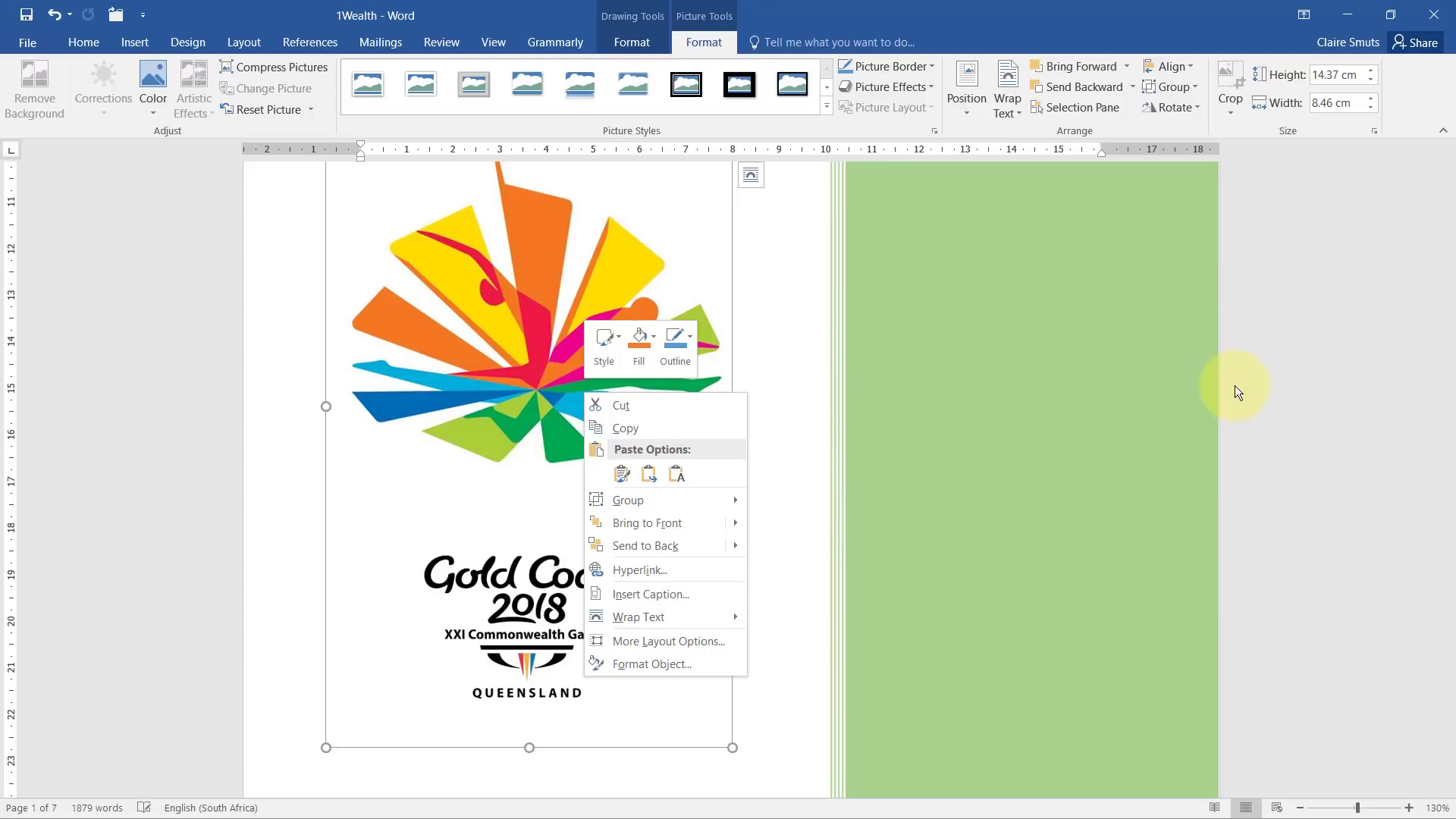
pyautogui.click(1284, 382)
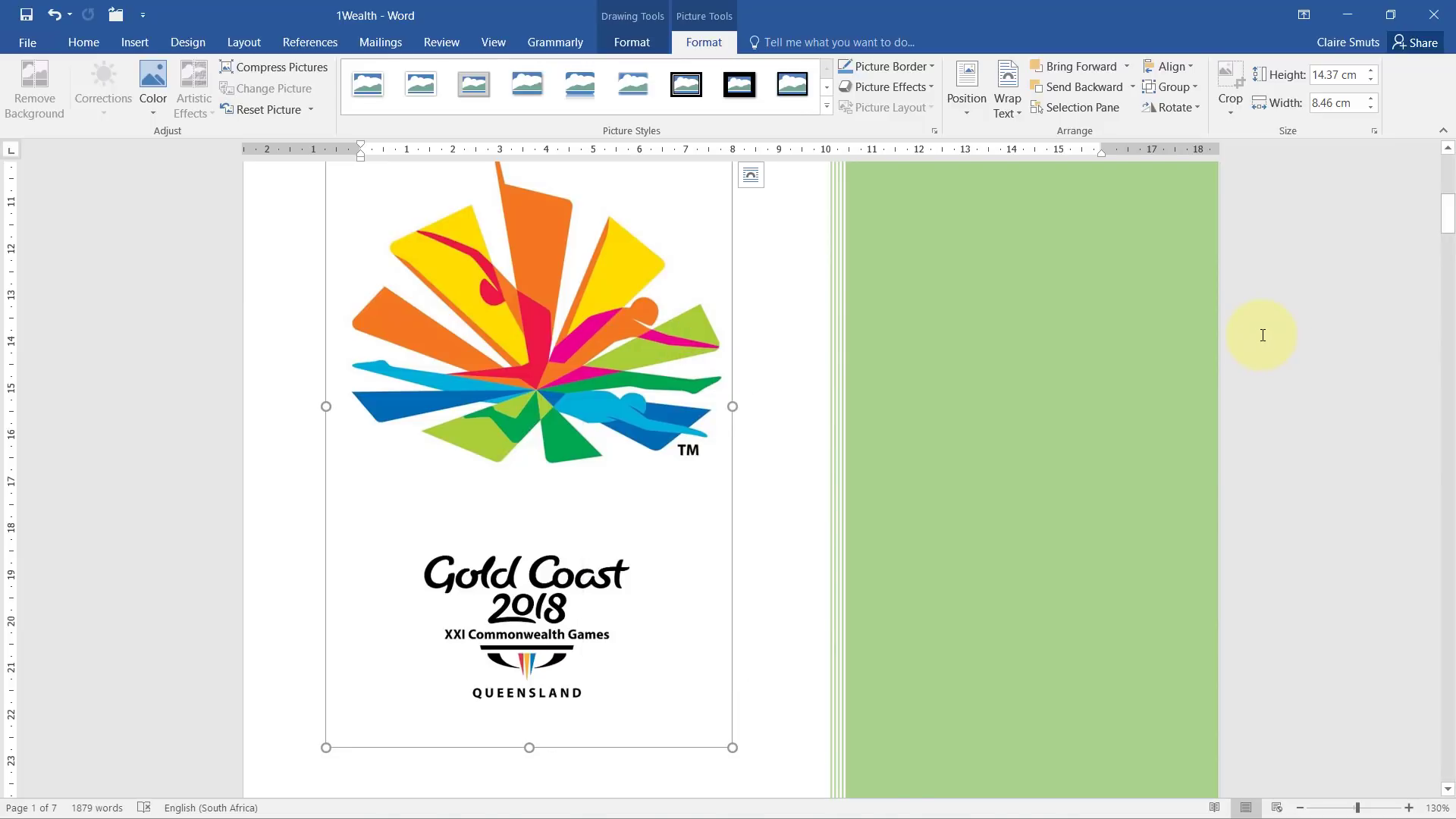
pyautogui.hotkey('alt', 'Tab')
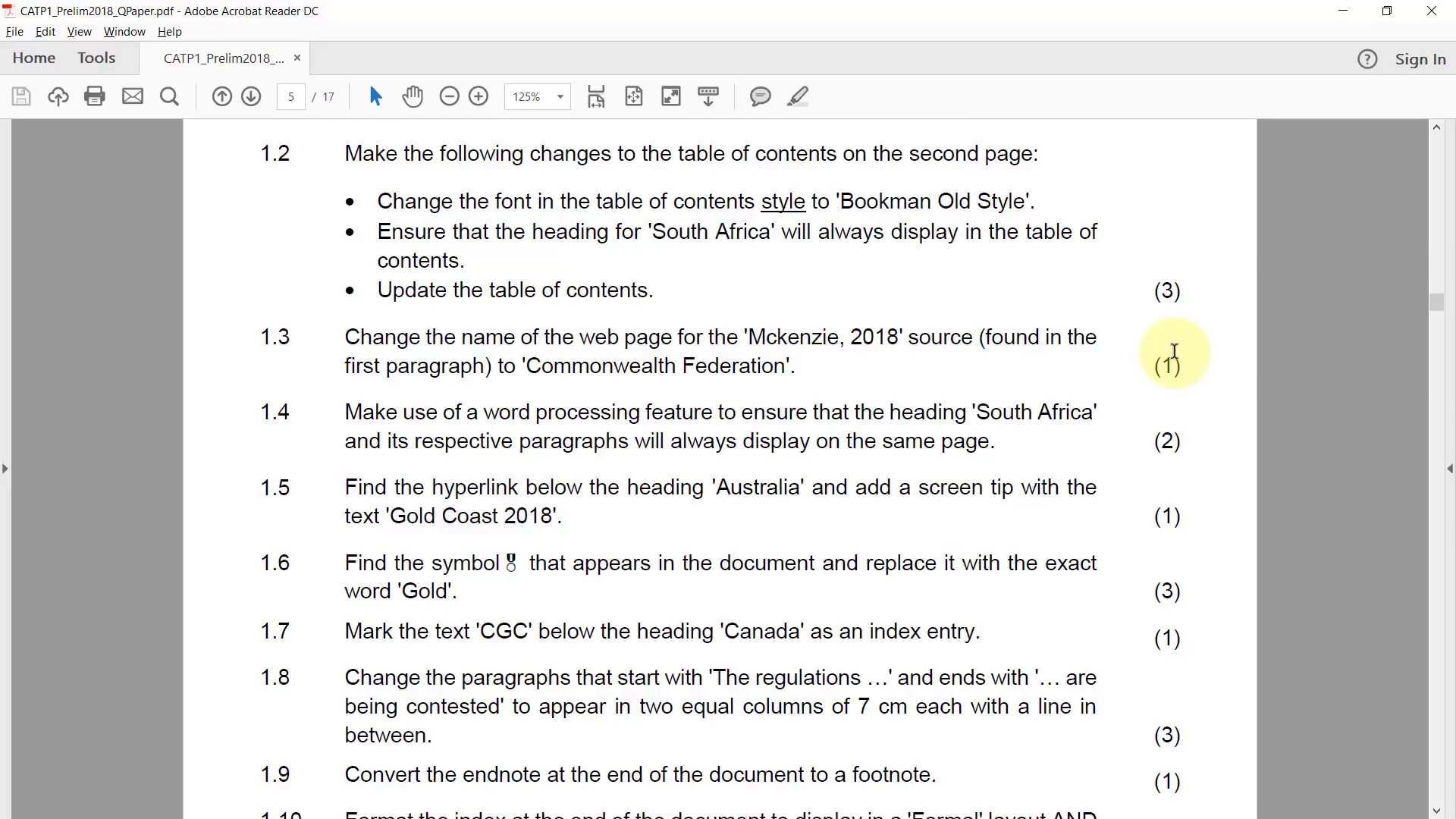
pyautogui.hotkey('alt', 'Tab')
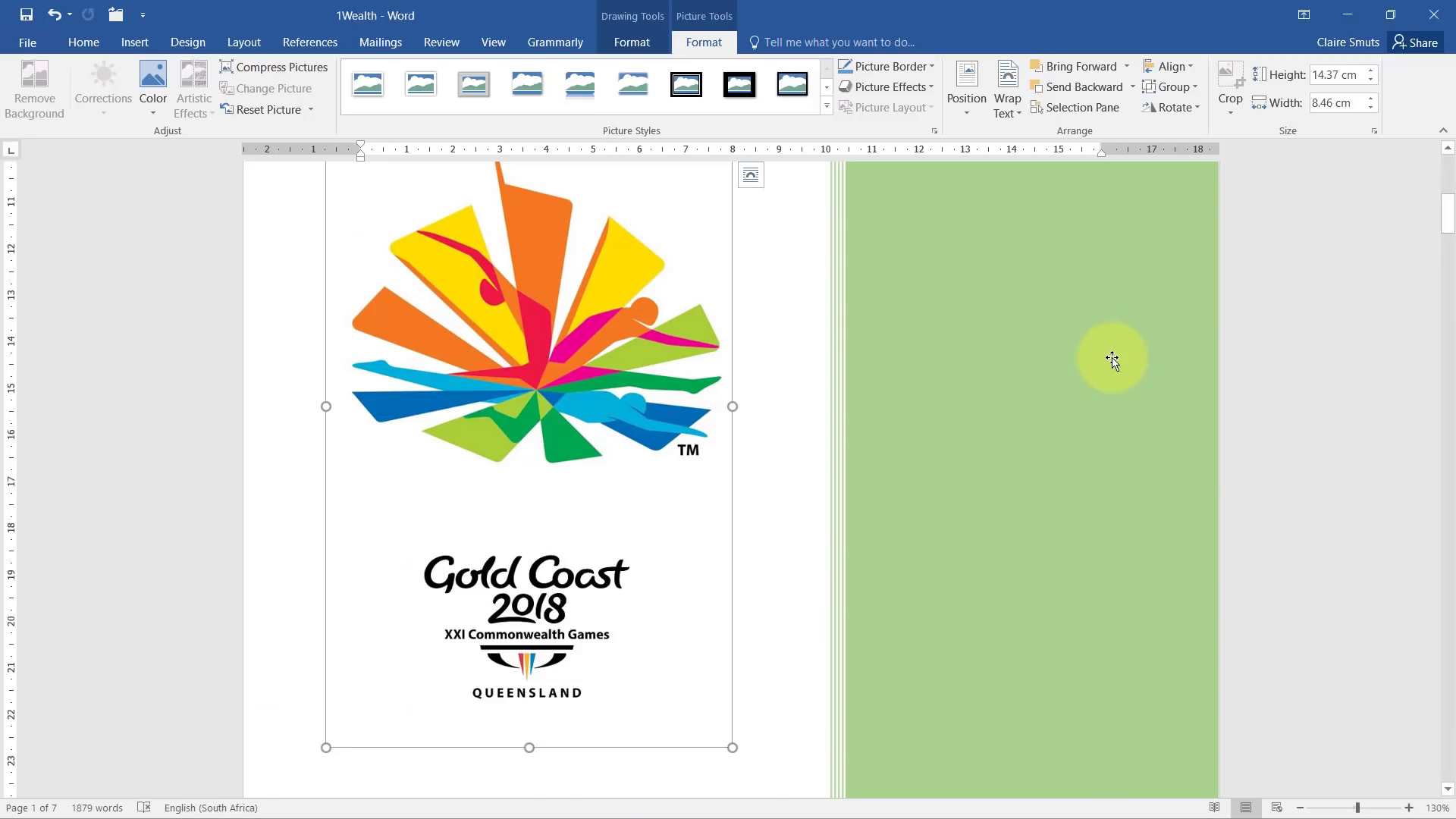
pyautogui.scroll(-10, 1212, 324)
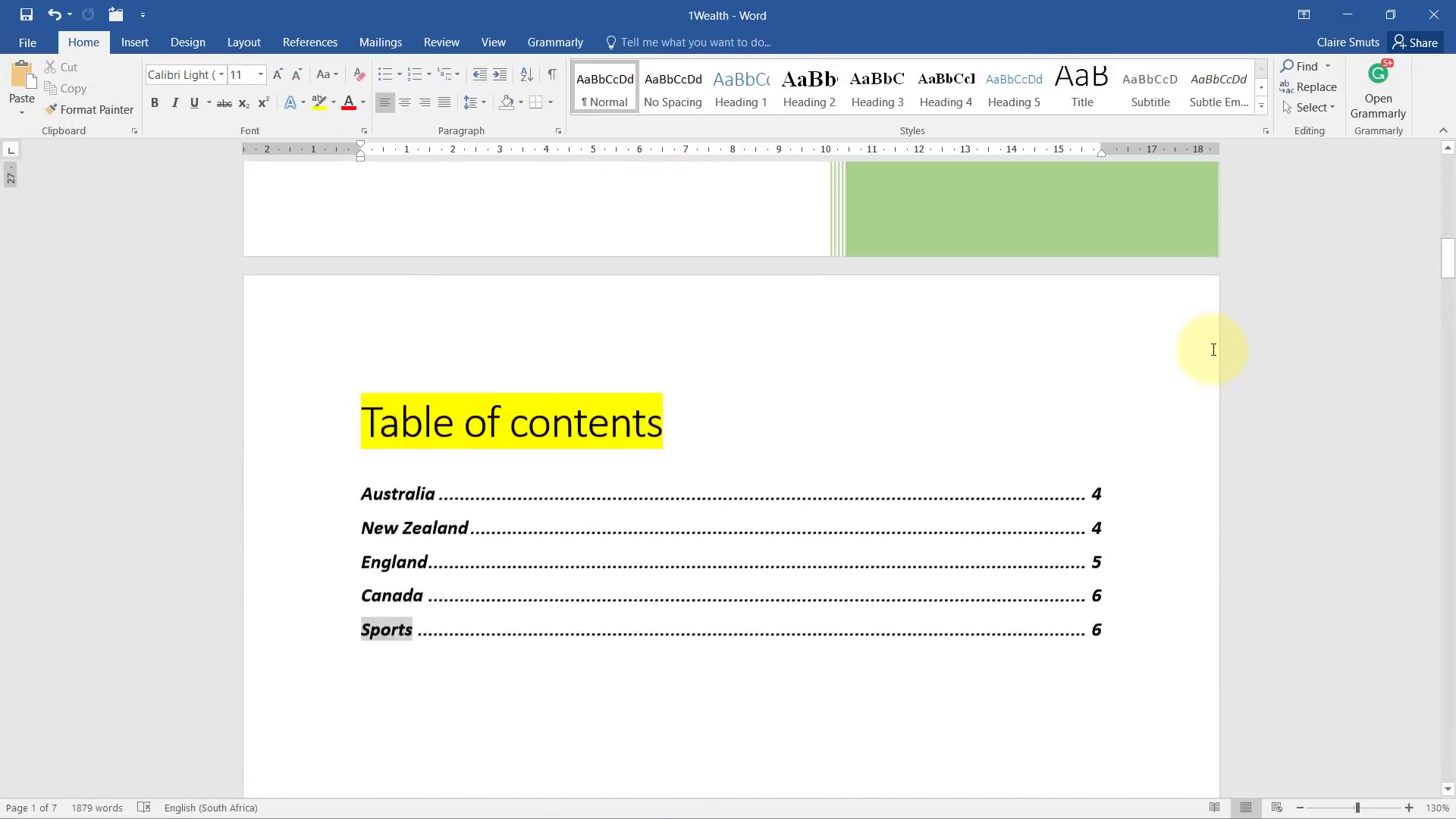
pyautogui.click(1262, 107)
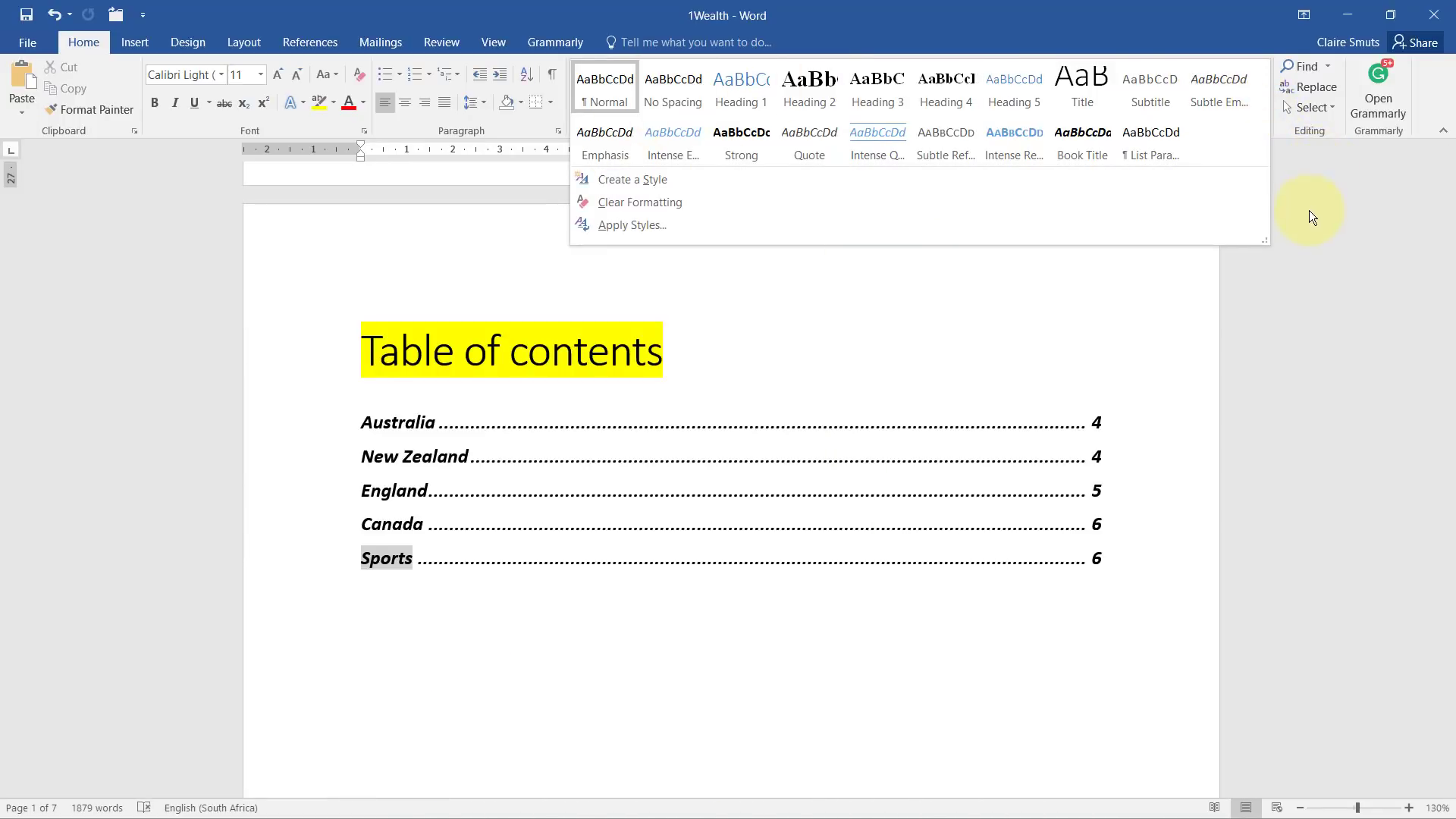
pyautogui.click(1305, 152)
pyautogui.click(1267, 126)
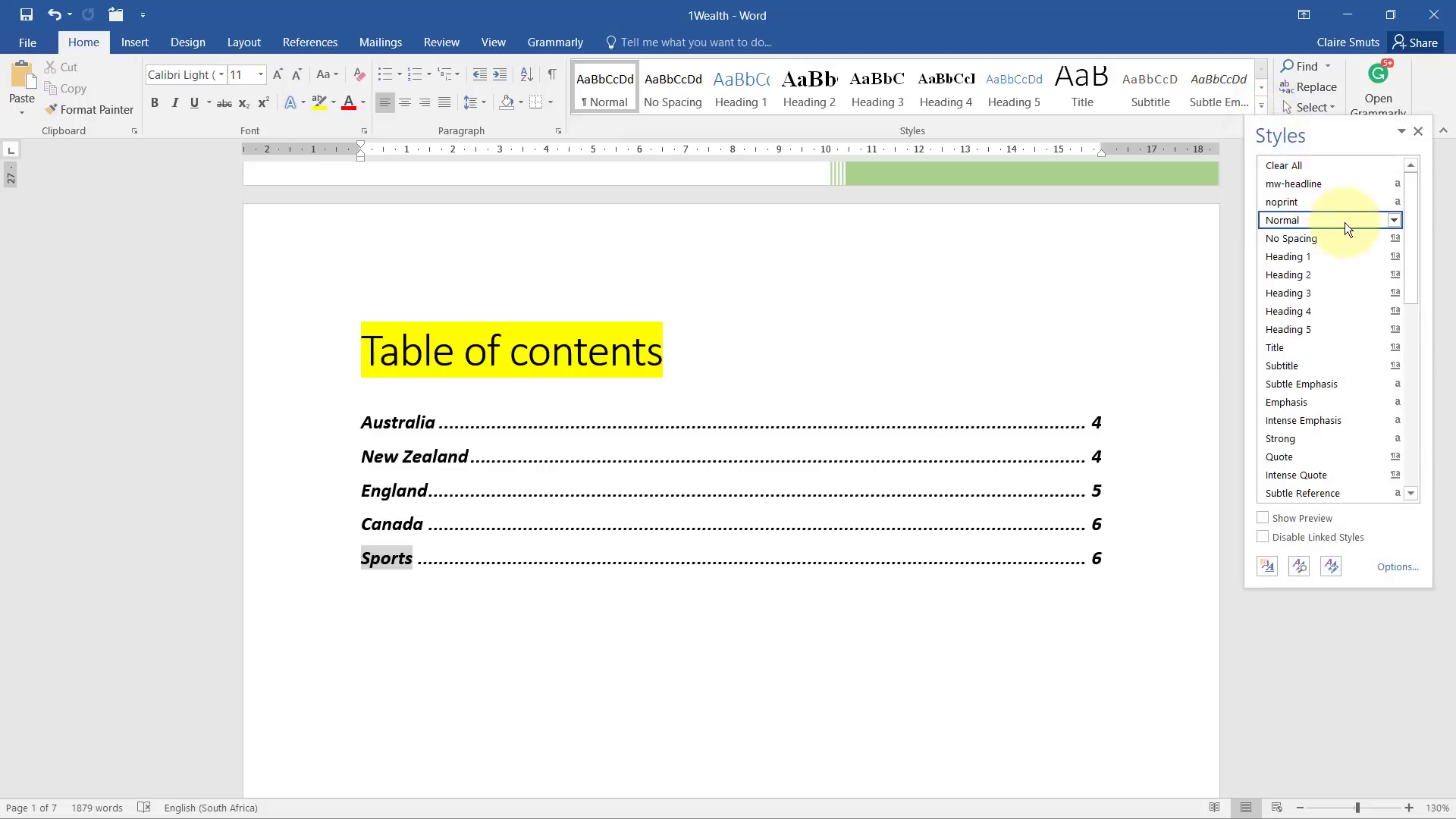
pyautogui.moveTo(1409, 193); pyautogui.dragTo(1408, 402)
pyautogui.click(1393, 572)
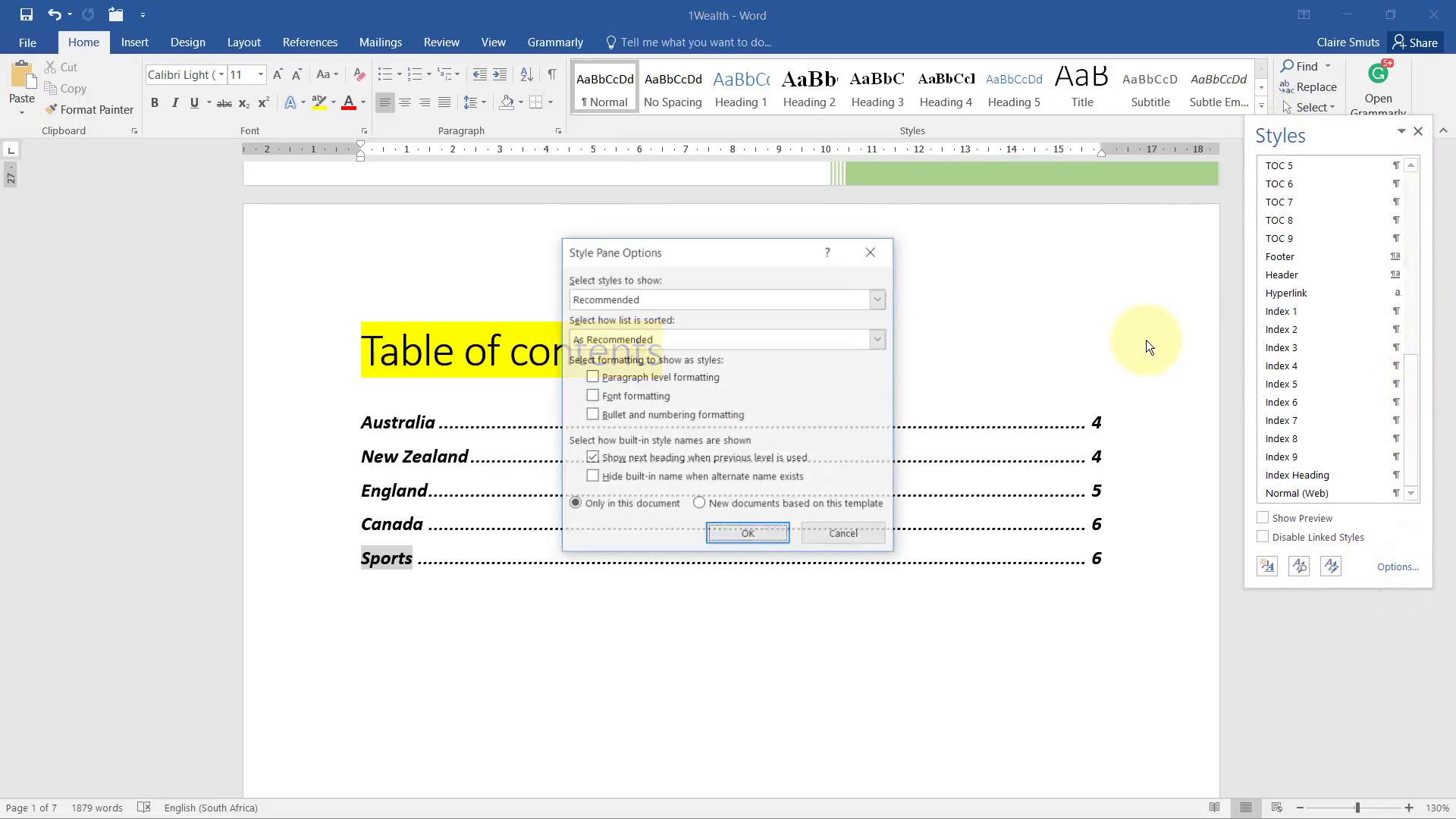
pyautogui.click(635, 299)
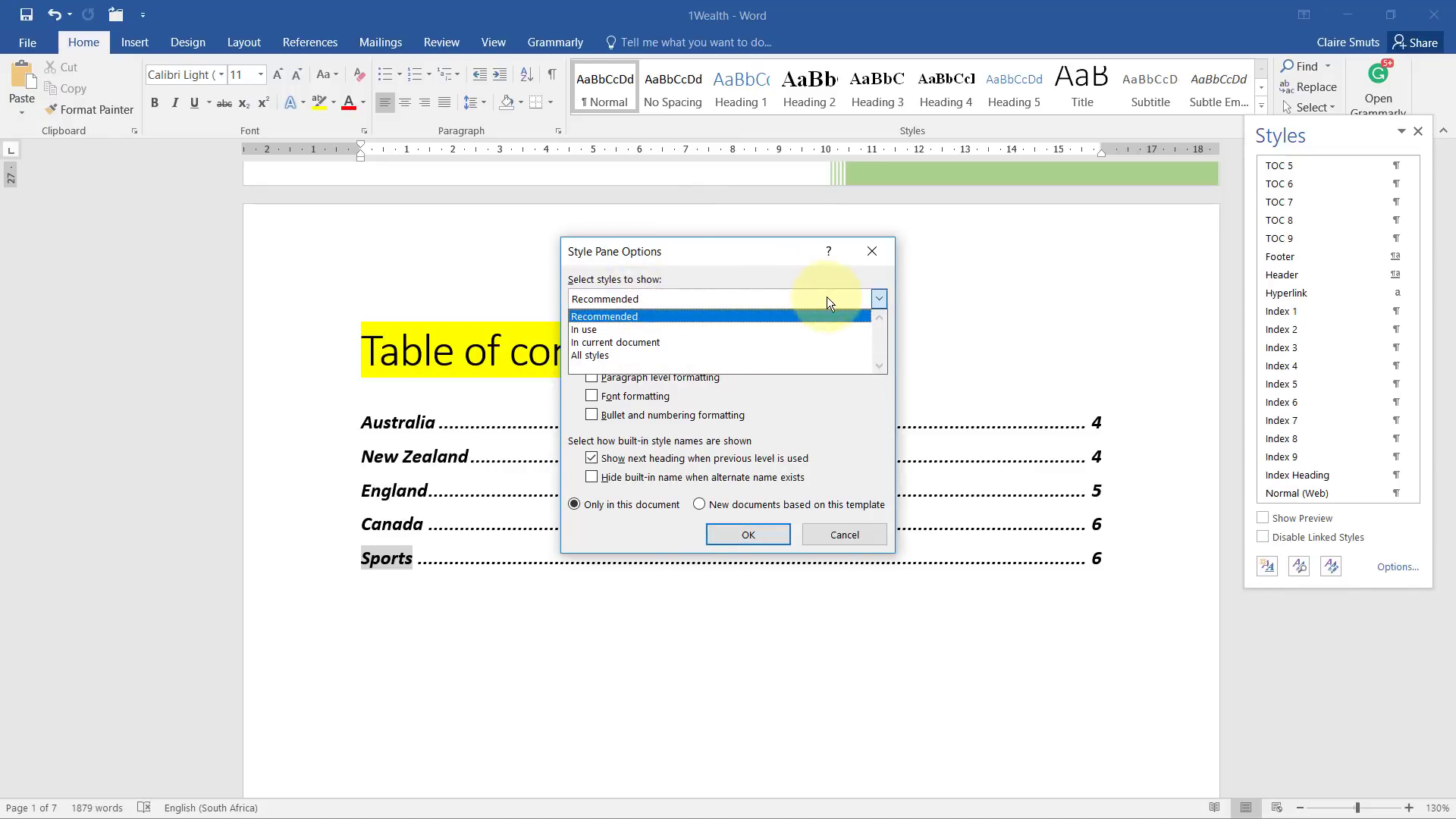
pyautogui.click(657, 317)
pyautogui.click(628, 299)
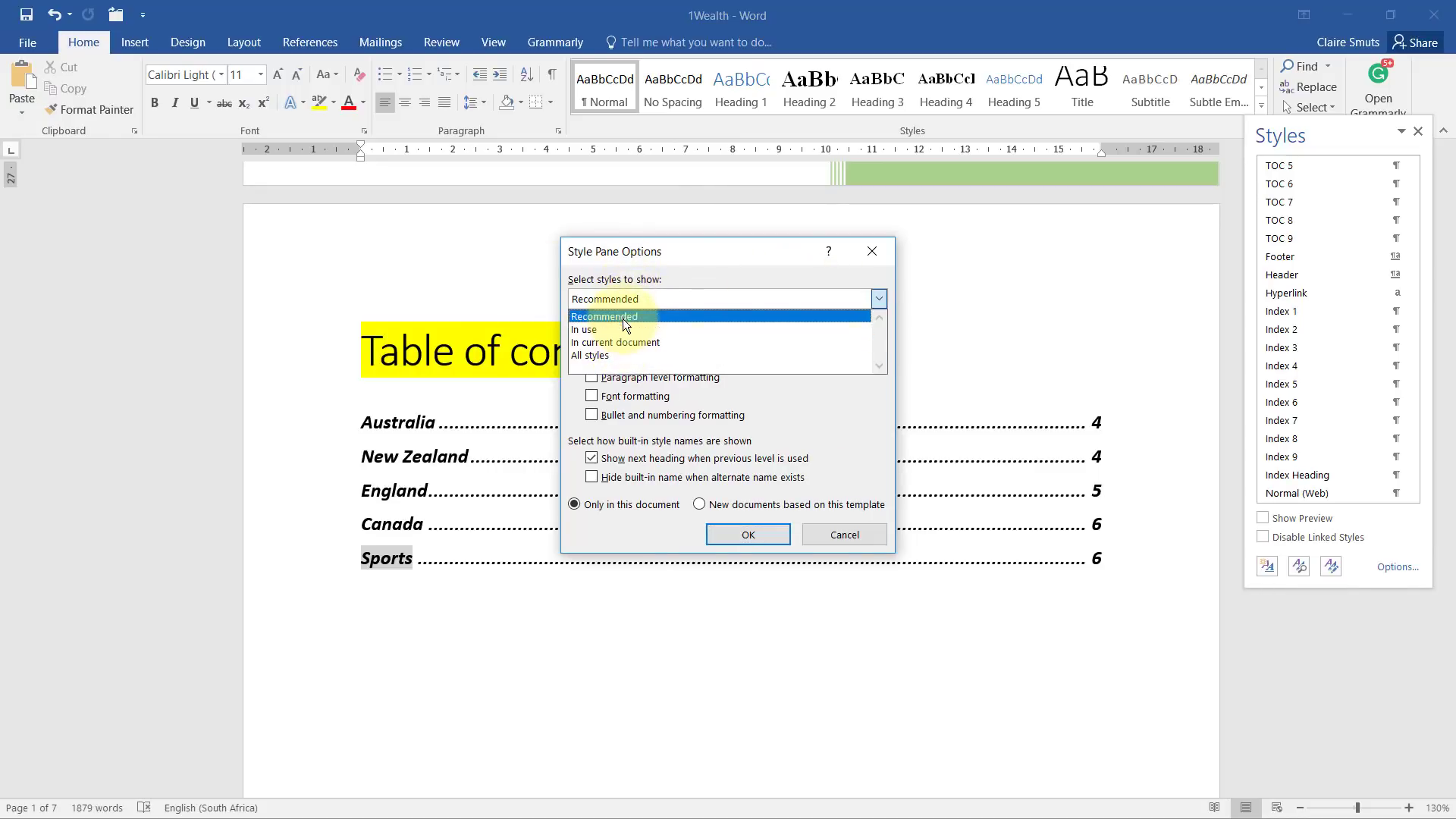
pyautogui.click(602, 355)
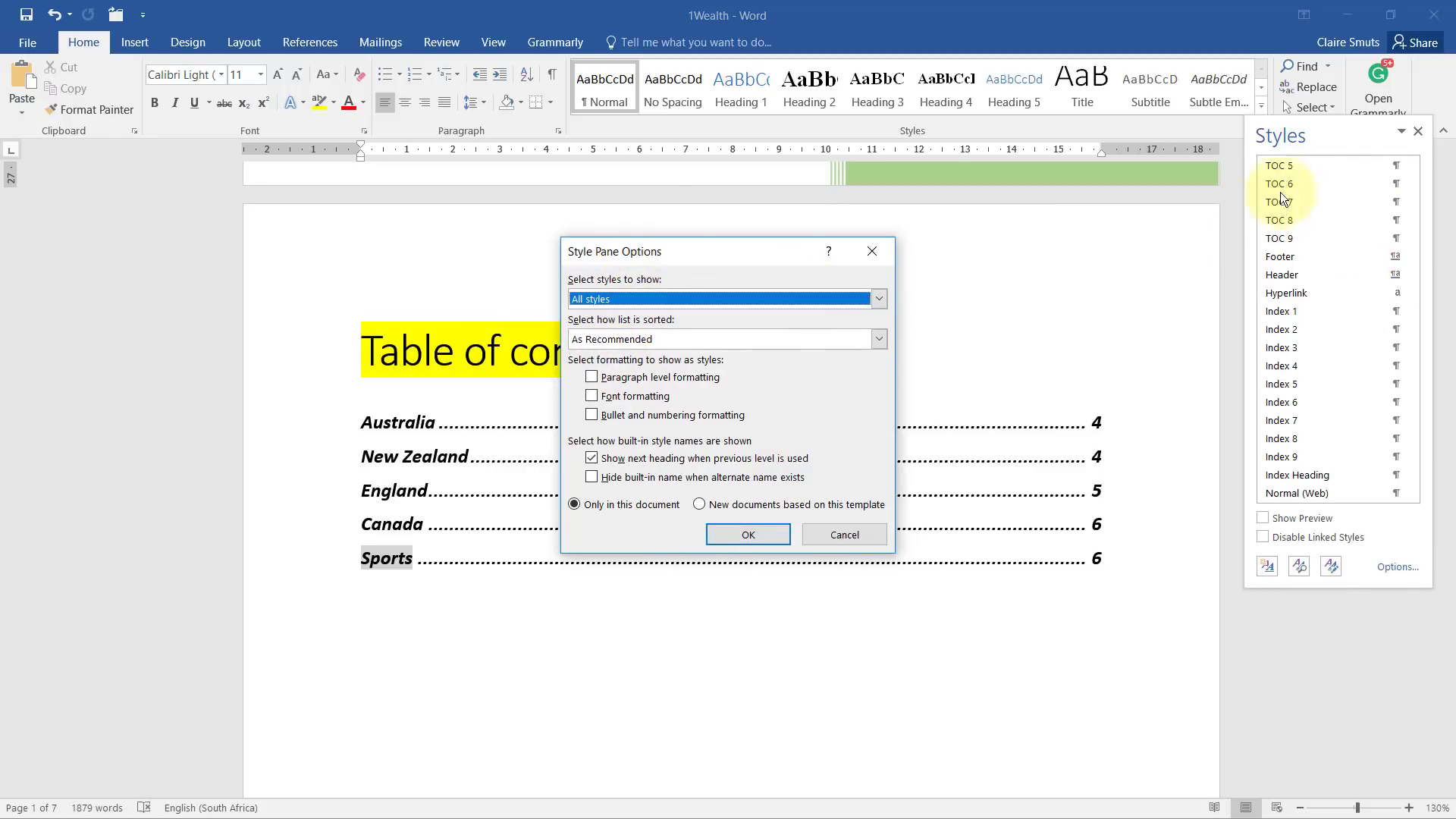
pyautogui.click(745, 534)
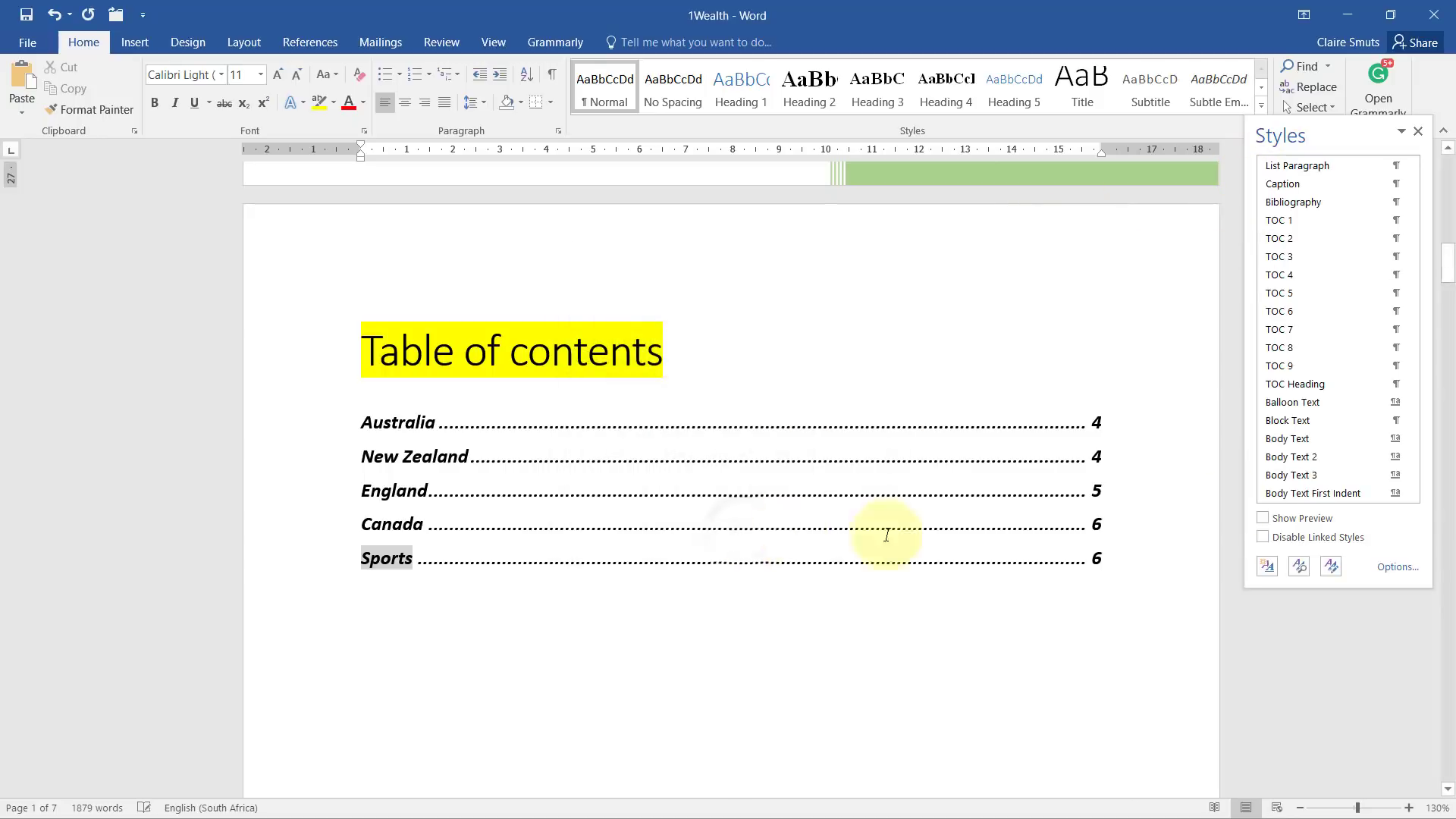
pyautogui.click(1394, 219)
pyautogui.click(1278, 262)
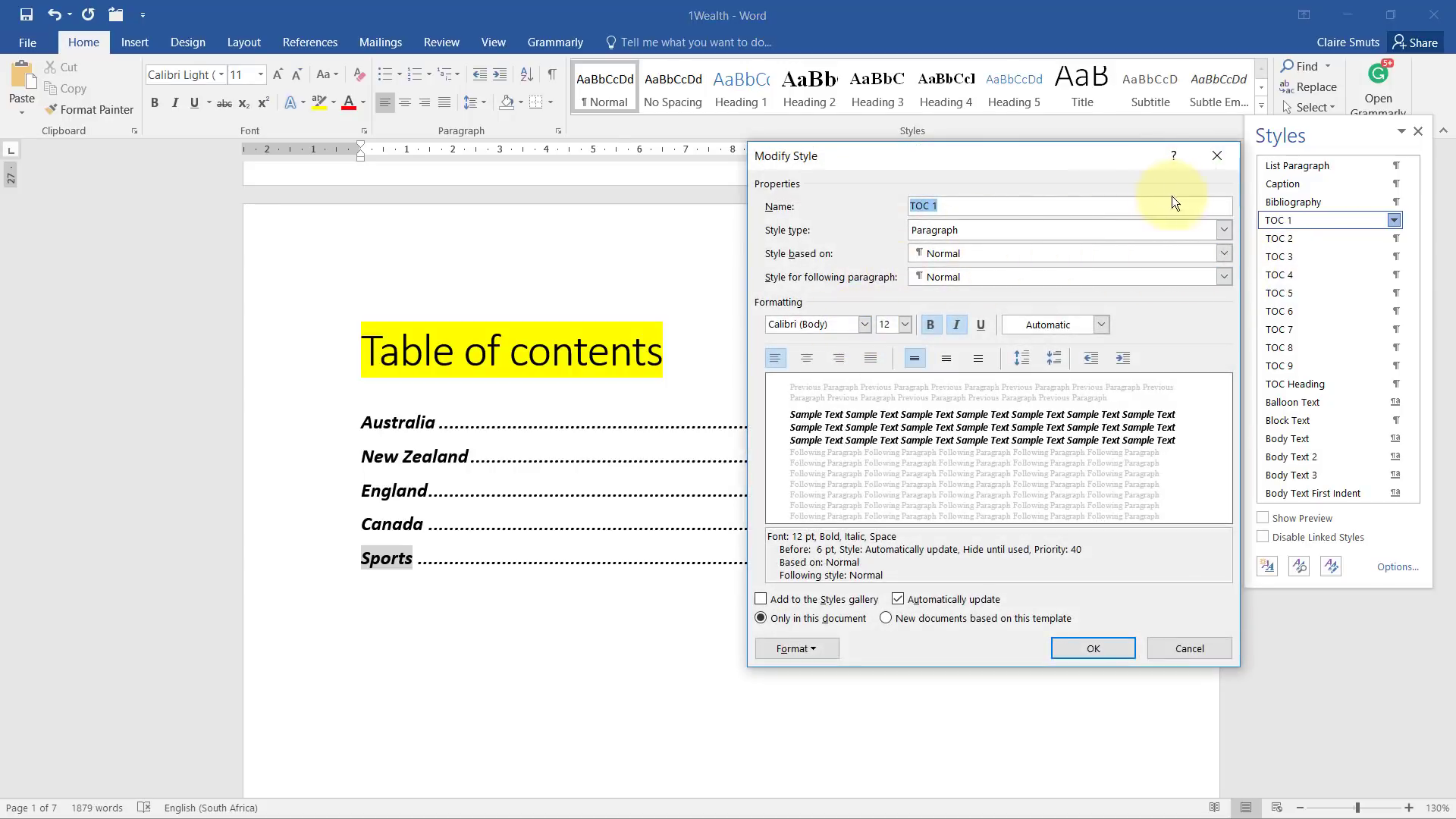
pyautogui.click(1215, 157)
pyautogui.click(1417, 131)
pyautogui.click(1283, 403)
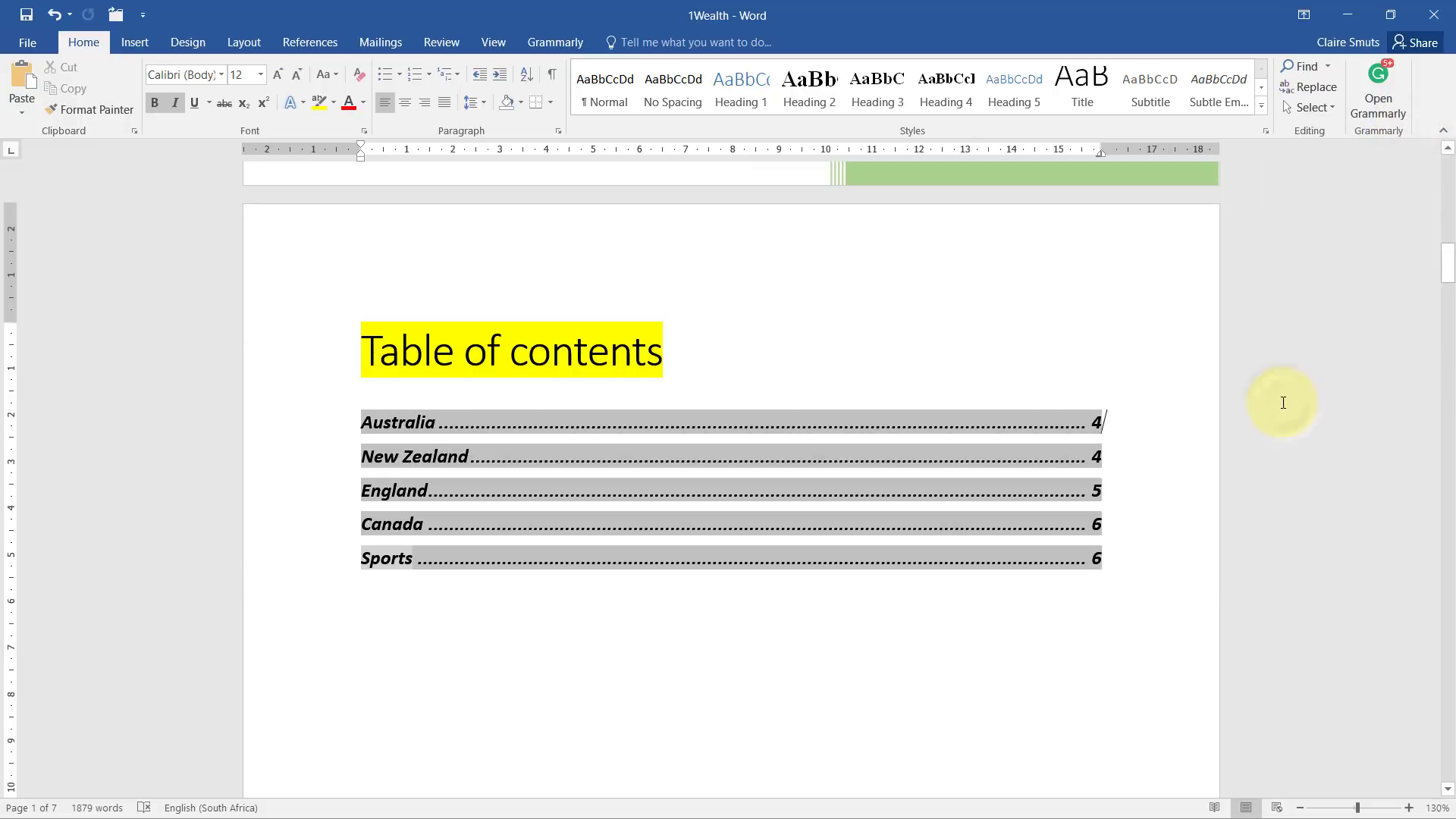
pyautogui.hotkey('alt', 'Tab')
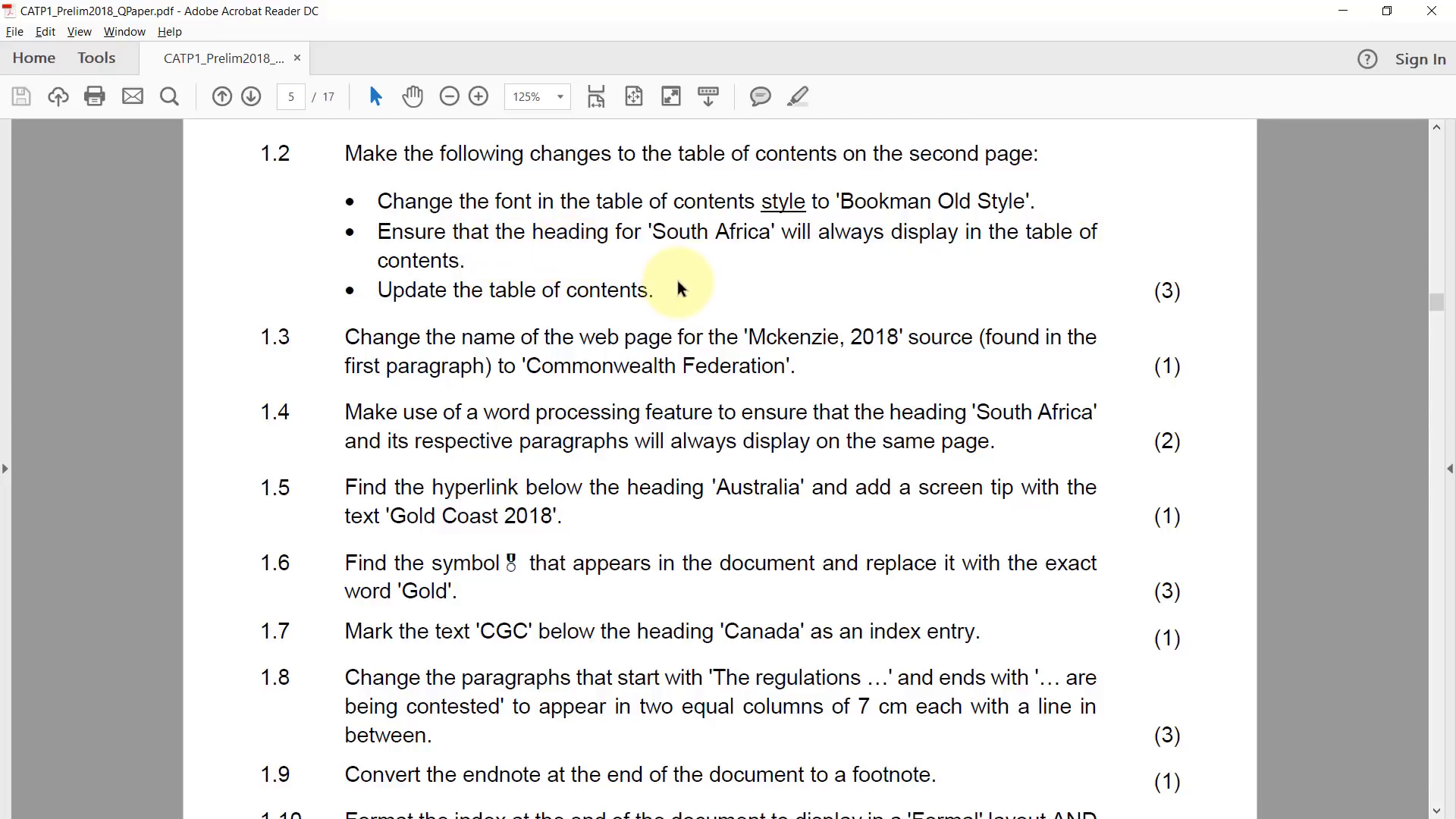
pyautogui.hotkey('alt', 'Tab')
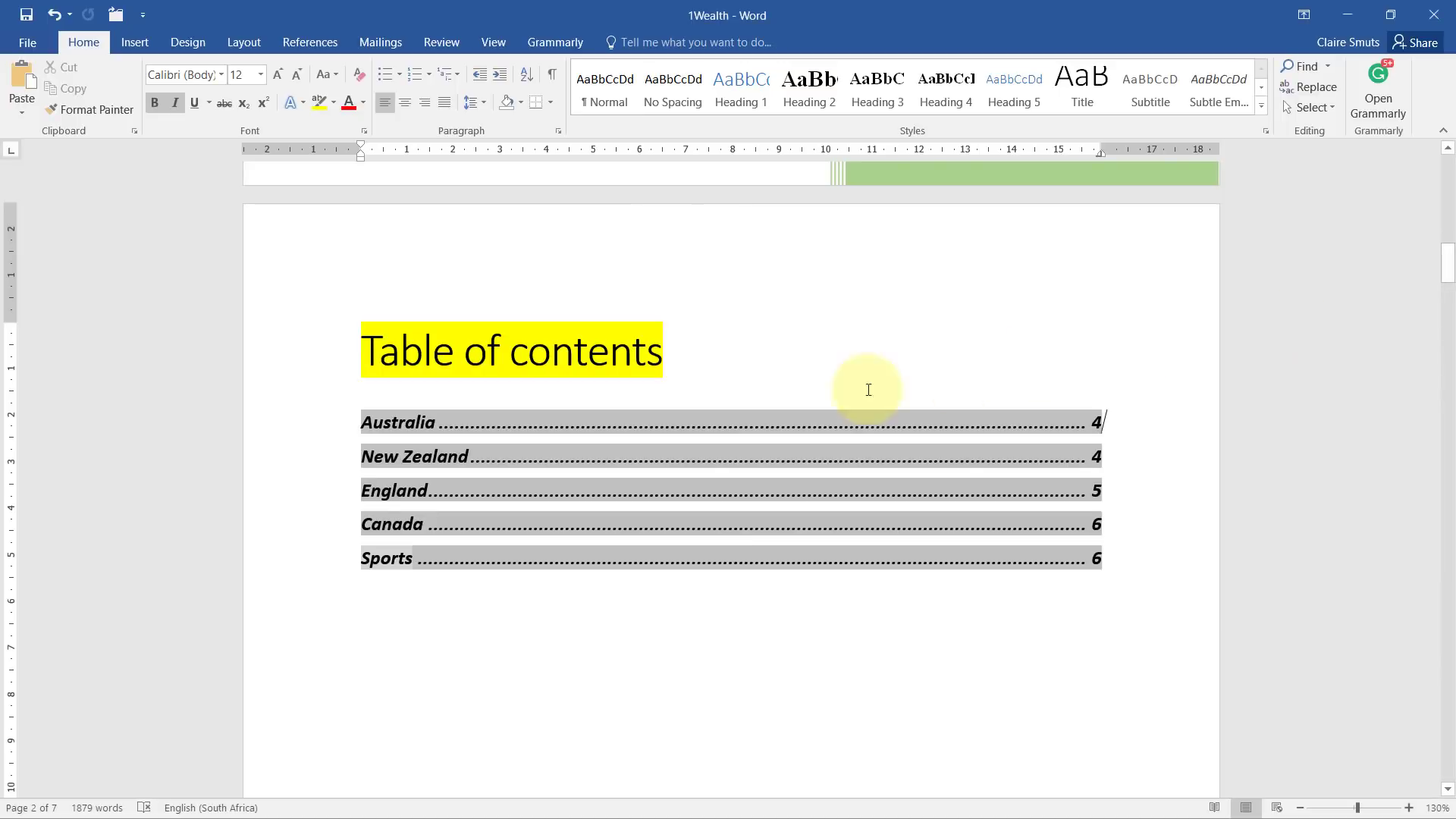
# Apply the Heading 1 style to the South Africa heading
pyautogui.keyDown('ctrl'); pyautogui.click(406, 424); pyautogui.keyUp('ctrl')
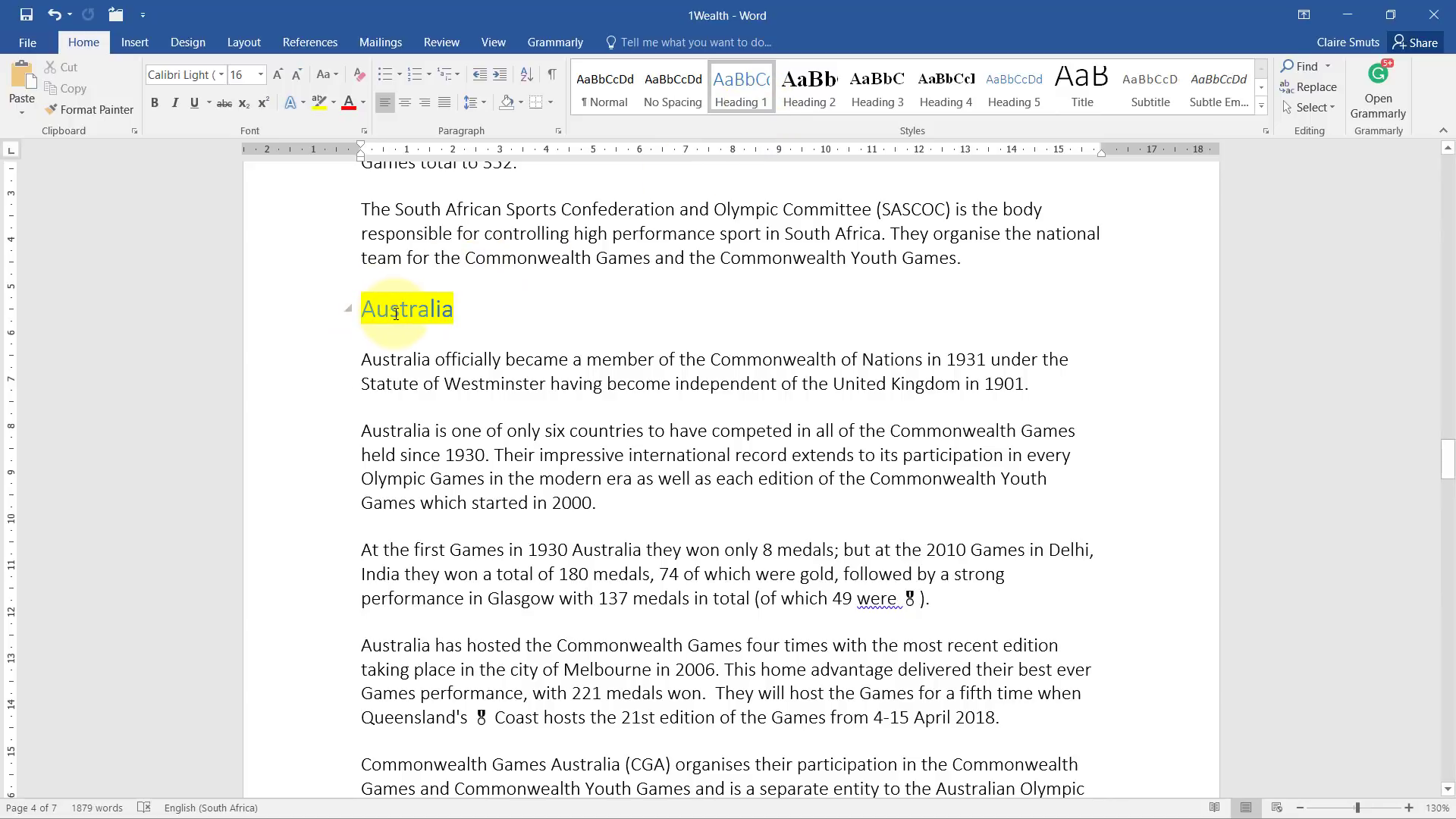
pyautogui.scroll(15, 504, 266)
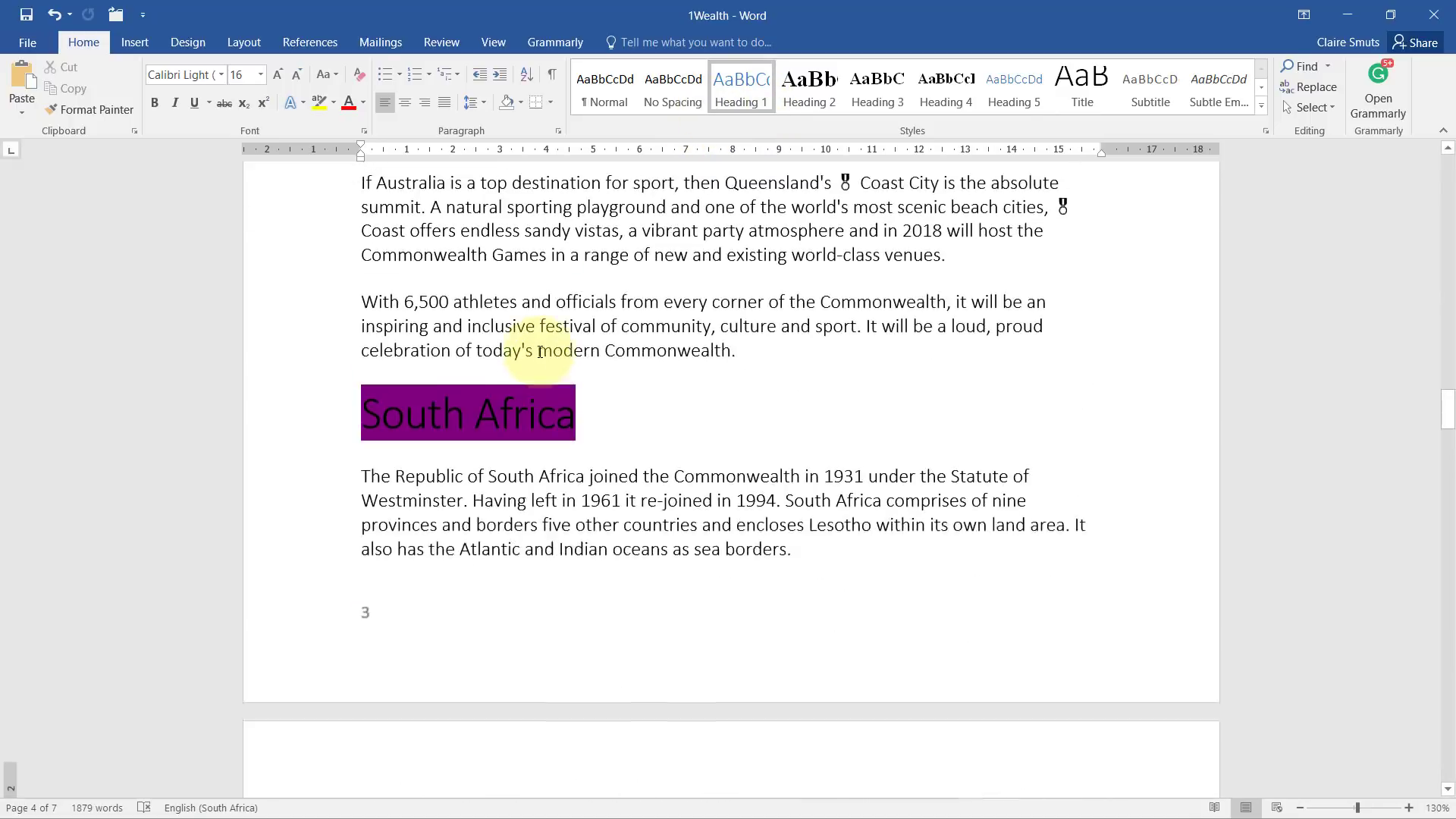
pyautogui.scroll(1, 540, 351)
pyautogui.click(324, 471)
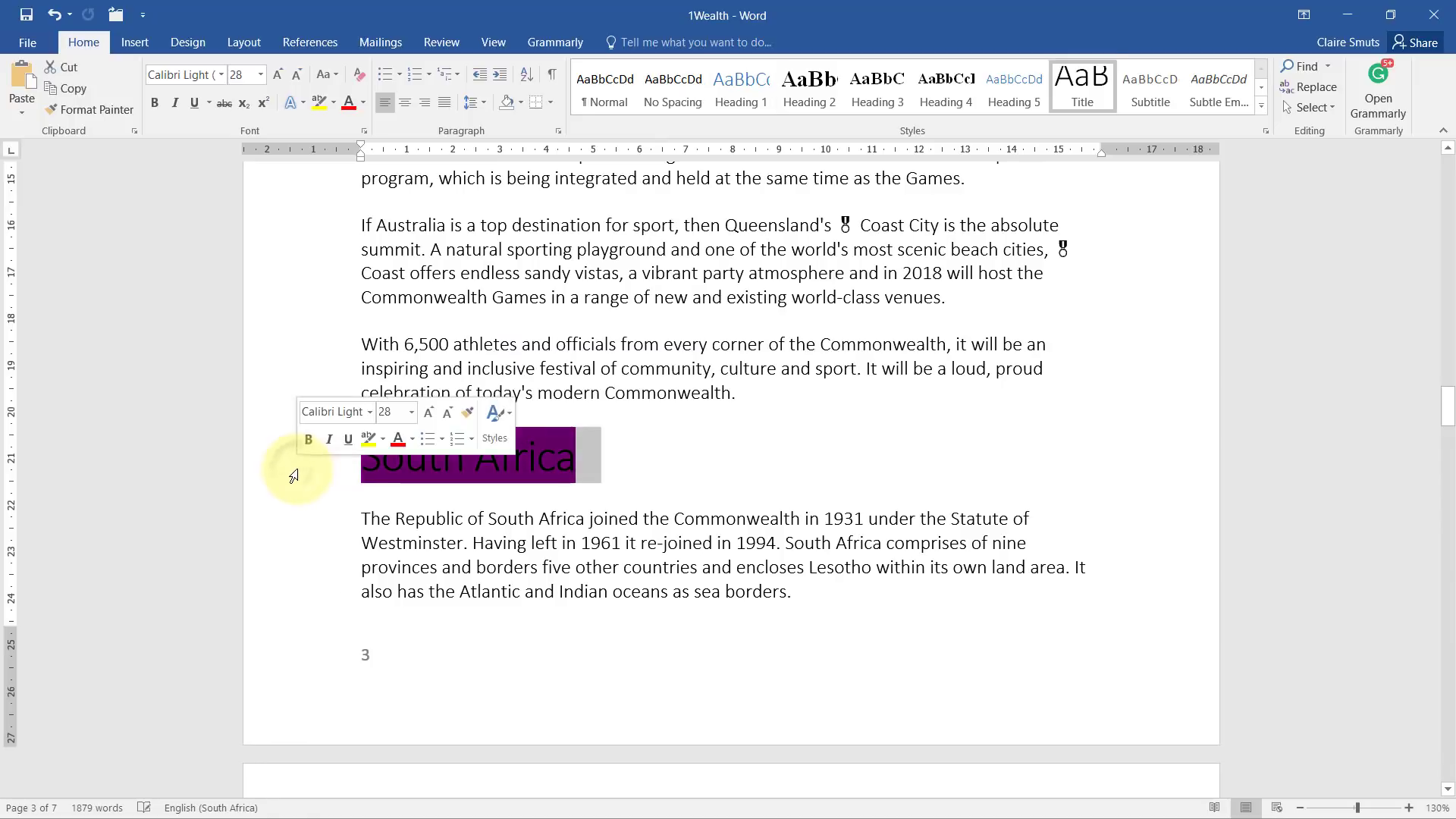
pyautogui.click(735, 89)
pyautogui.click(764, 396)
# Update the entire table of contents so it lists South Africa and India
pyautogui.scroll(15, 764, 401)
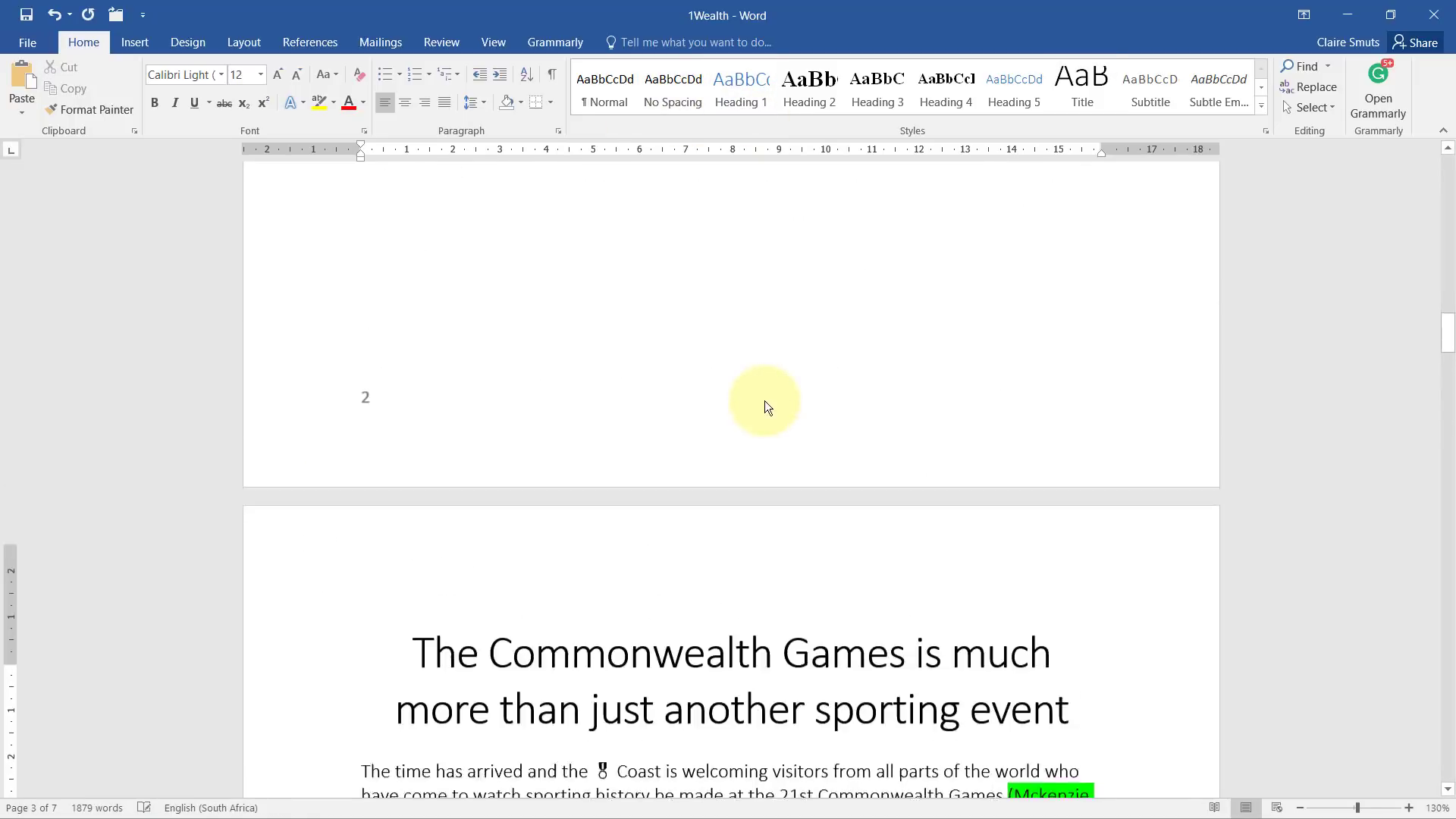
pyautogui.scroll(10, 764, 400)
pyautogui.rightClick(518, 421)
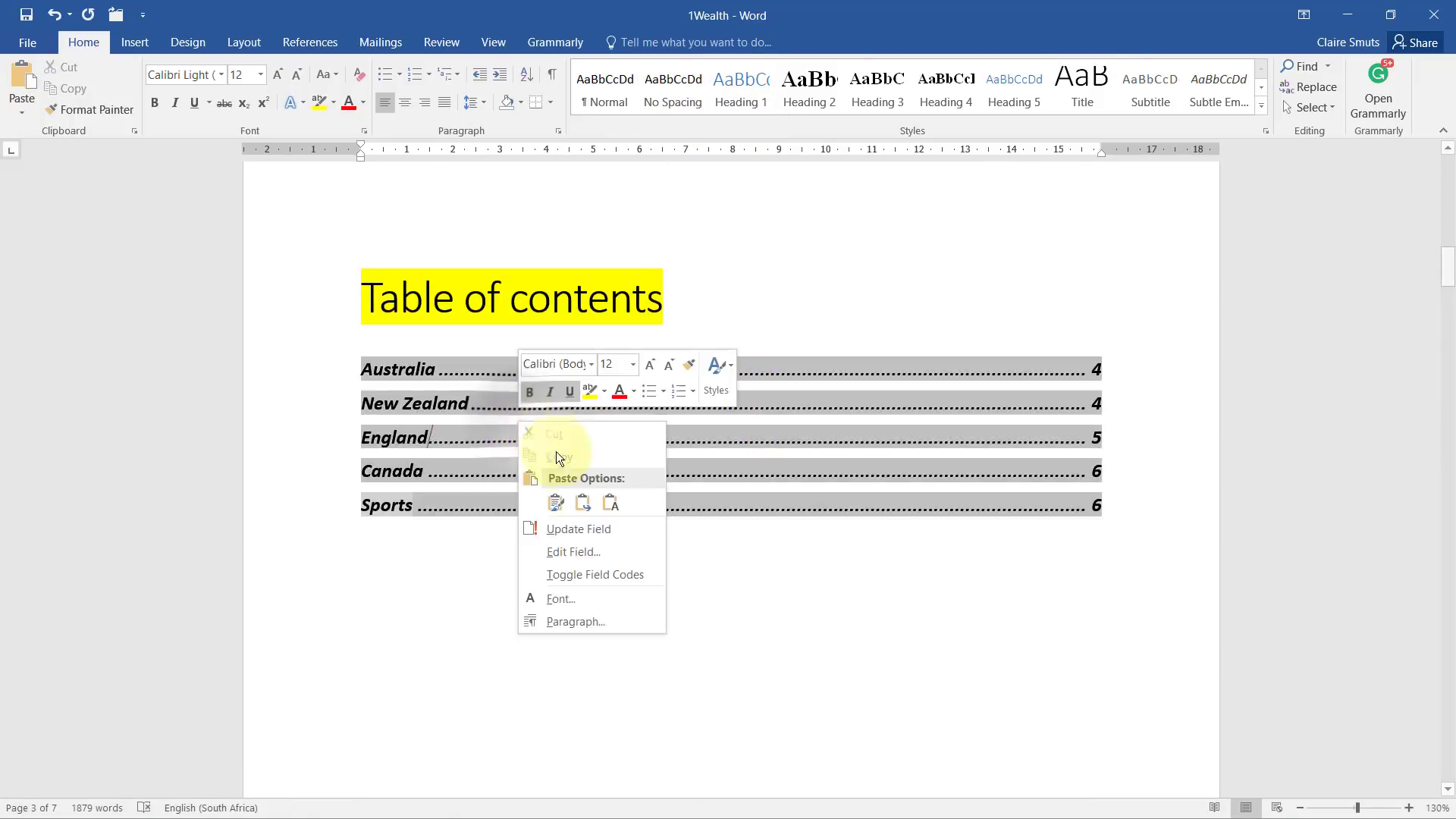
pyautogui.click(562, 530)
pyautogui.click(660, 415)
pyautogui.click(721, 439)
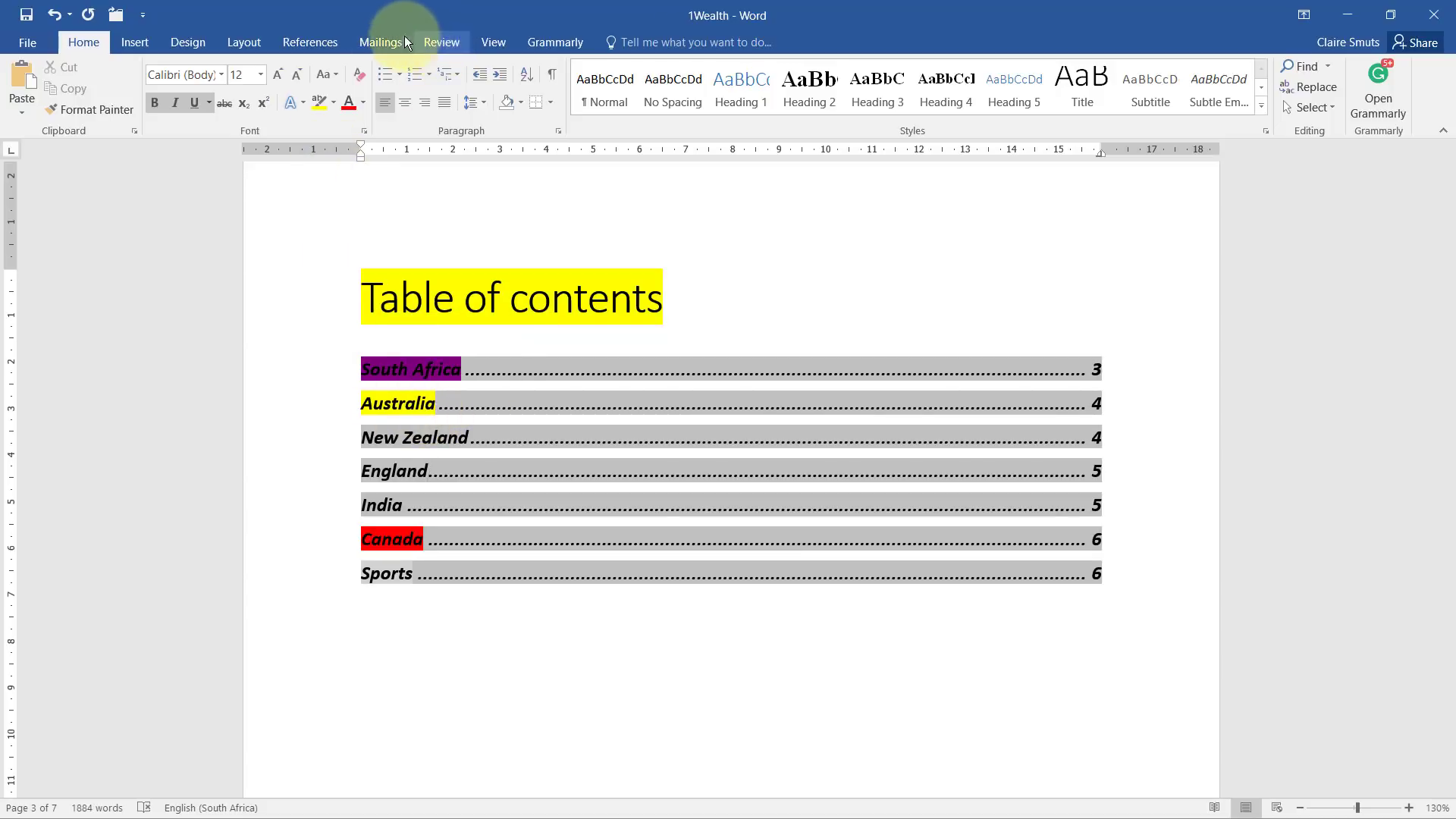
# Replace the table of contents with a custom one: 1 level, TOC 1 in Bookman Old Style
pyautogui.click(372, 43)
pyautogui.click(282, 45)
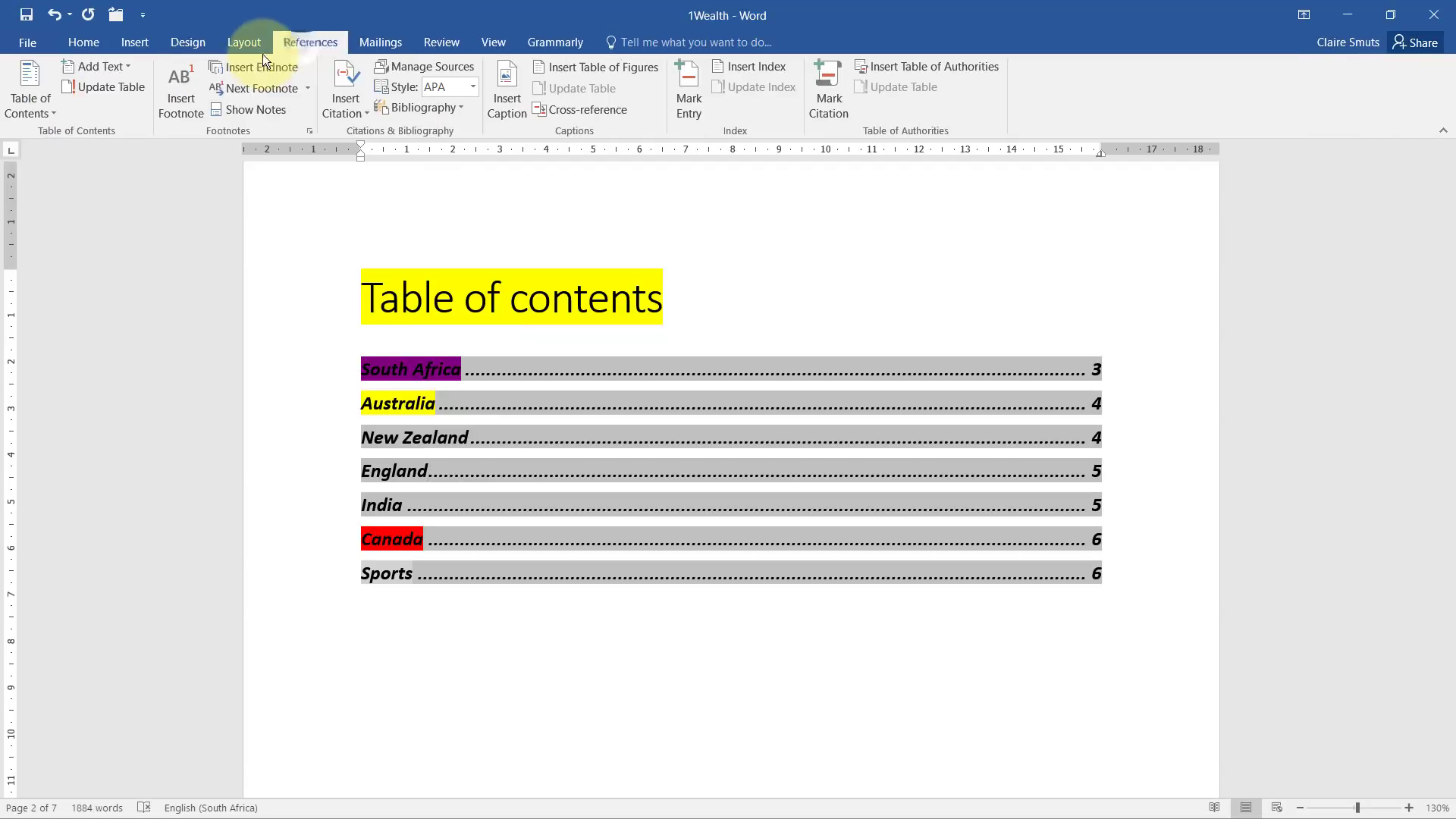
pyautogui.click(30, 102)
pyautogui.click(66, 530)
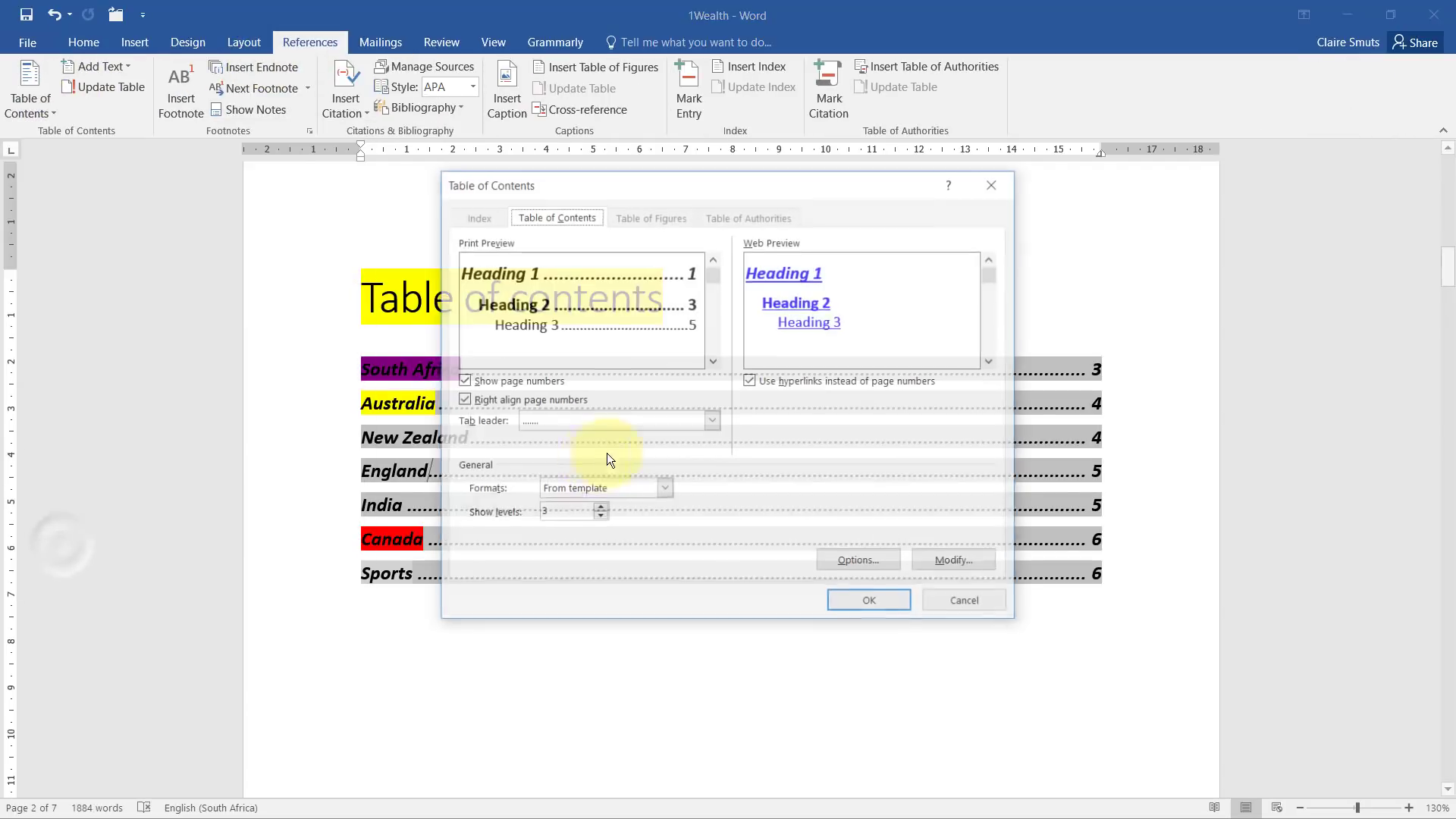
pyautogui.click(600, 517)
pyautogui.click(600, 516)
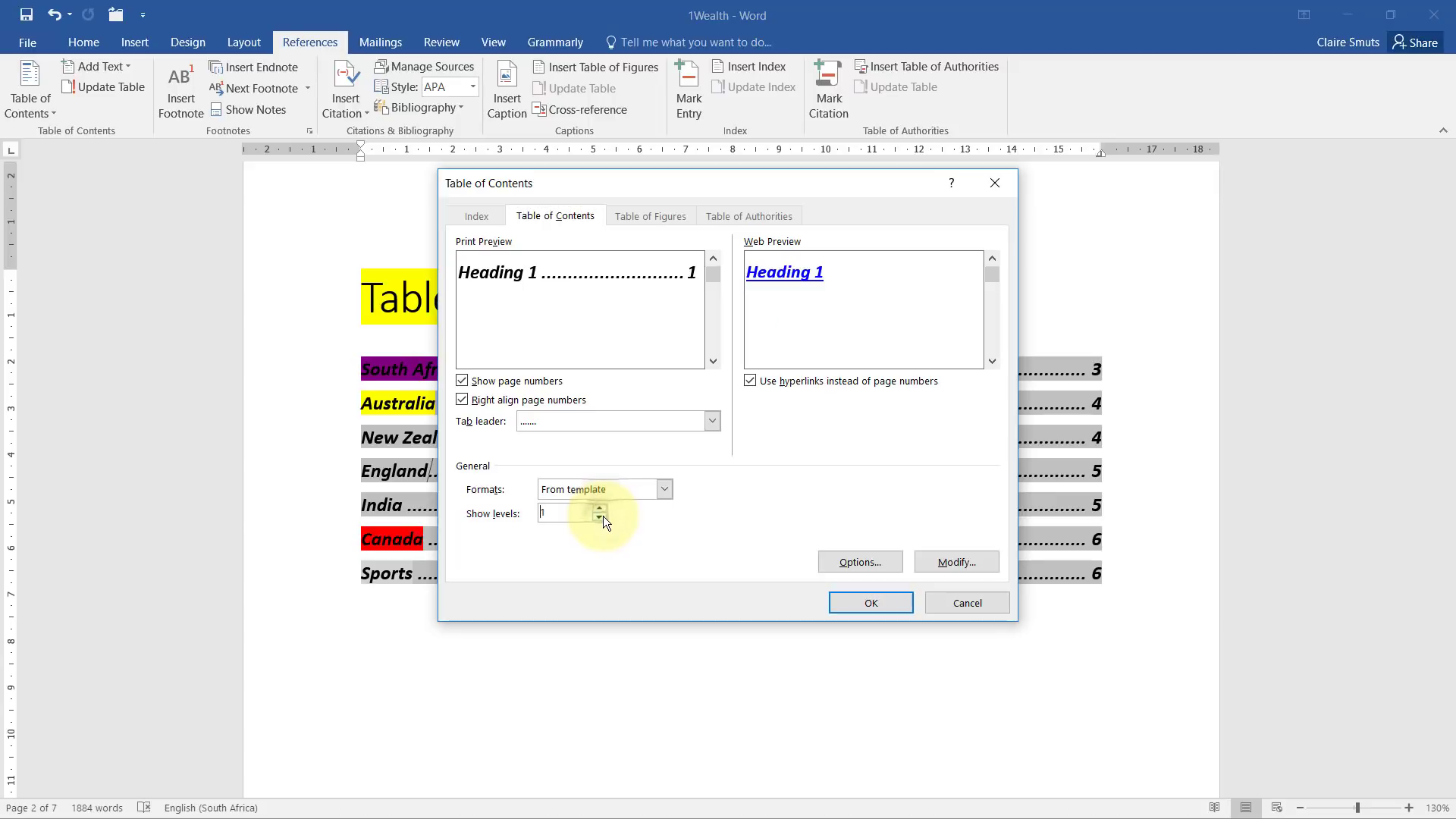
pyautogui.click(926, 560)
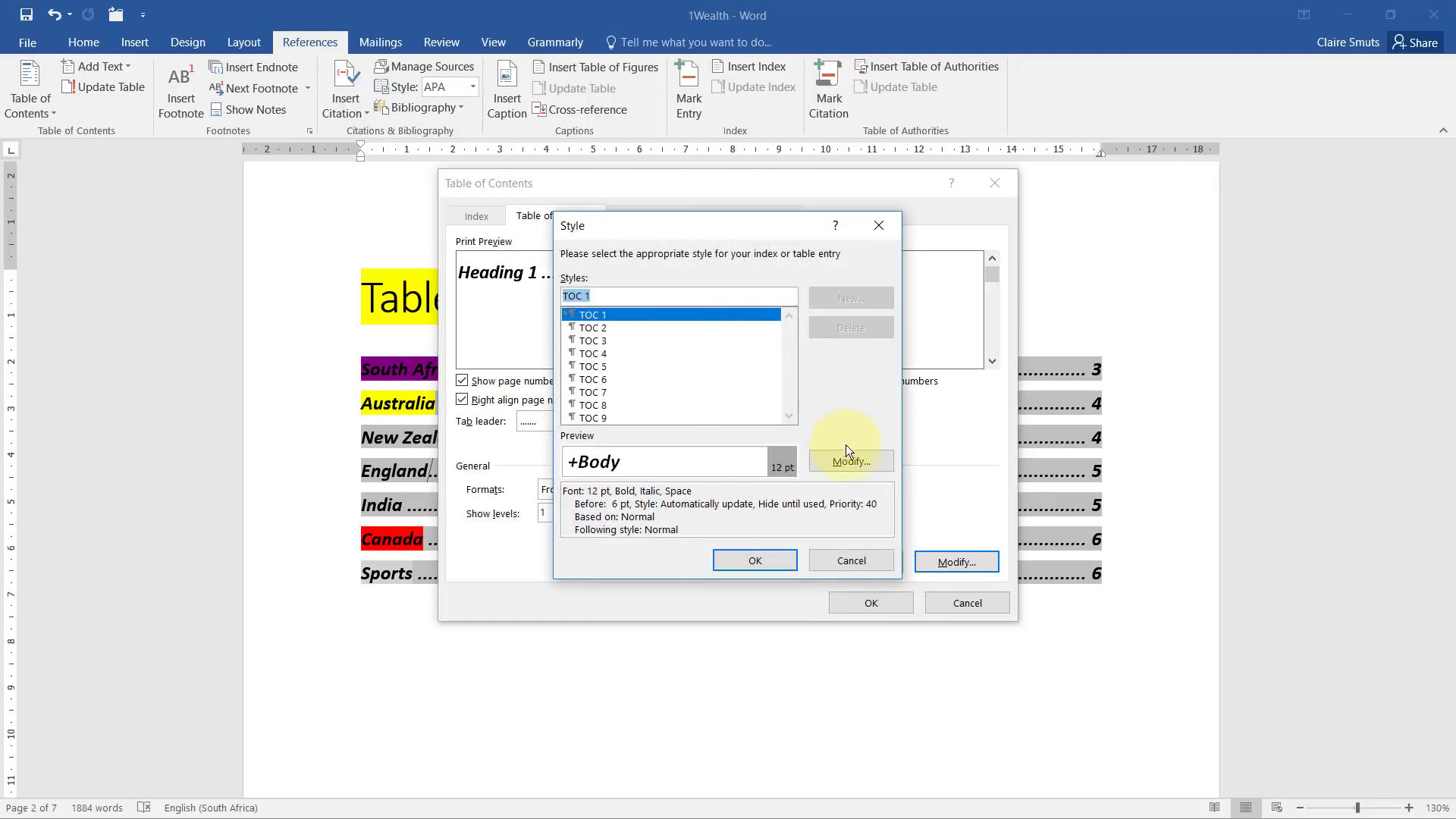
pyautogui.click(852, 462)
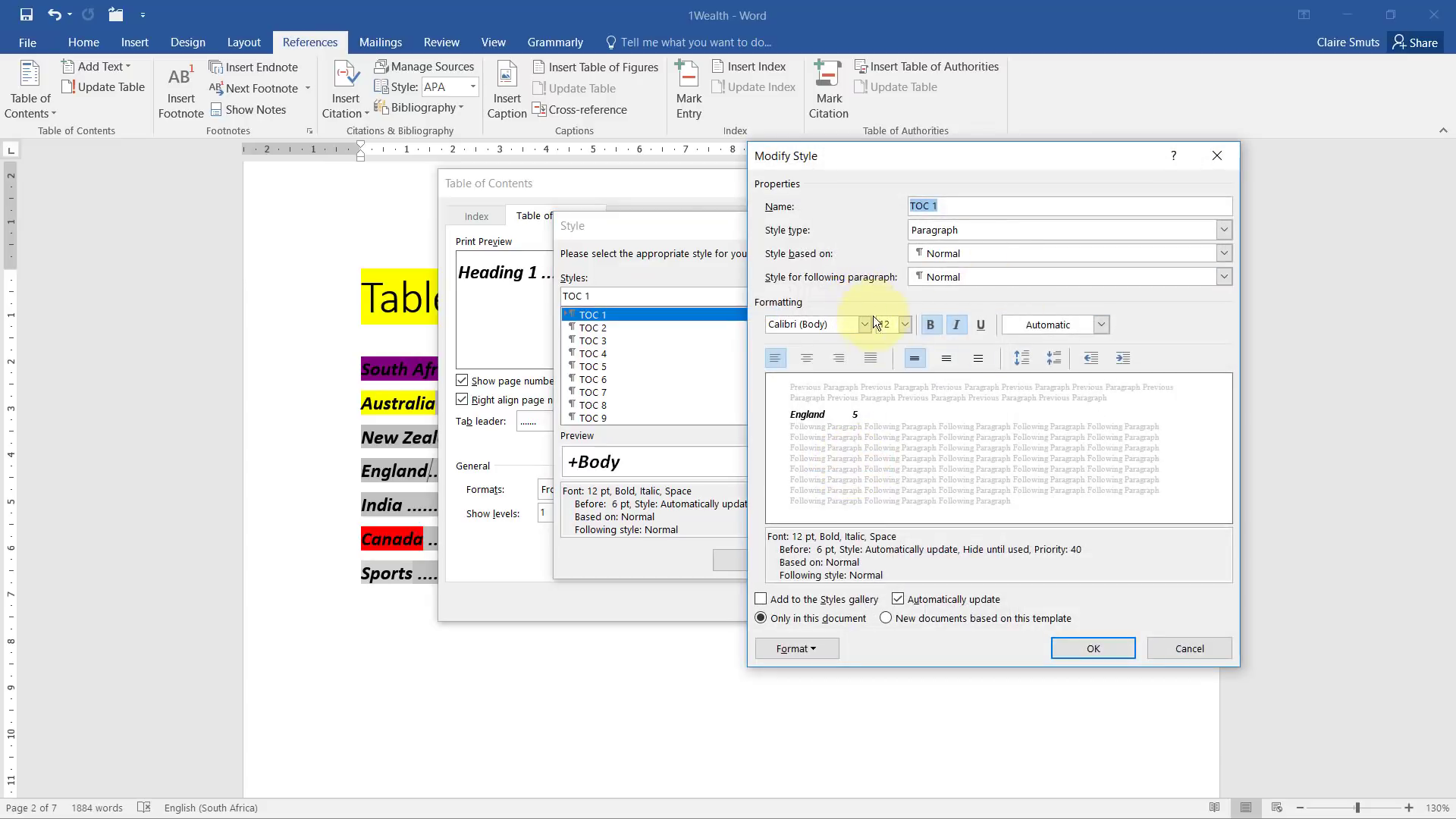
pyautogui.click(866, 324)
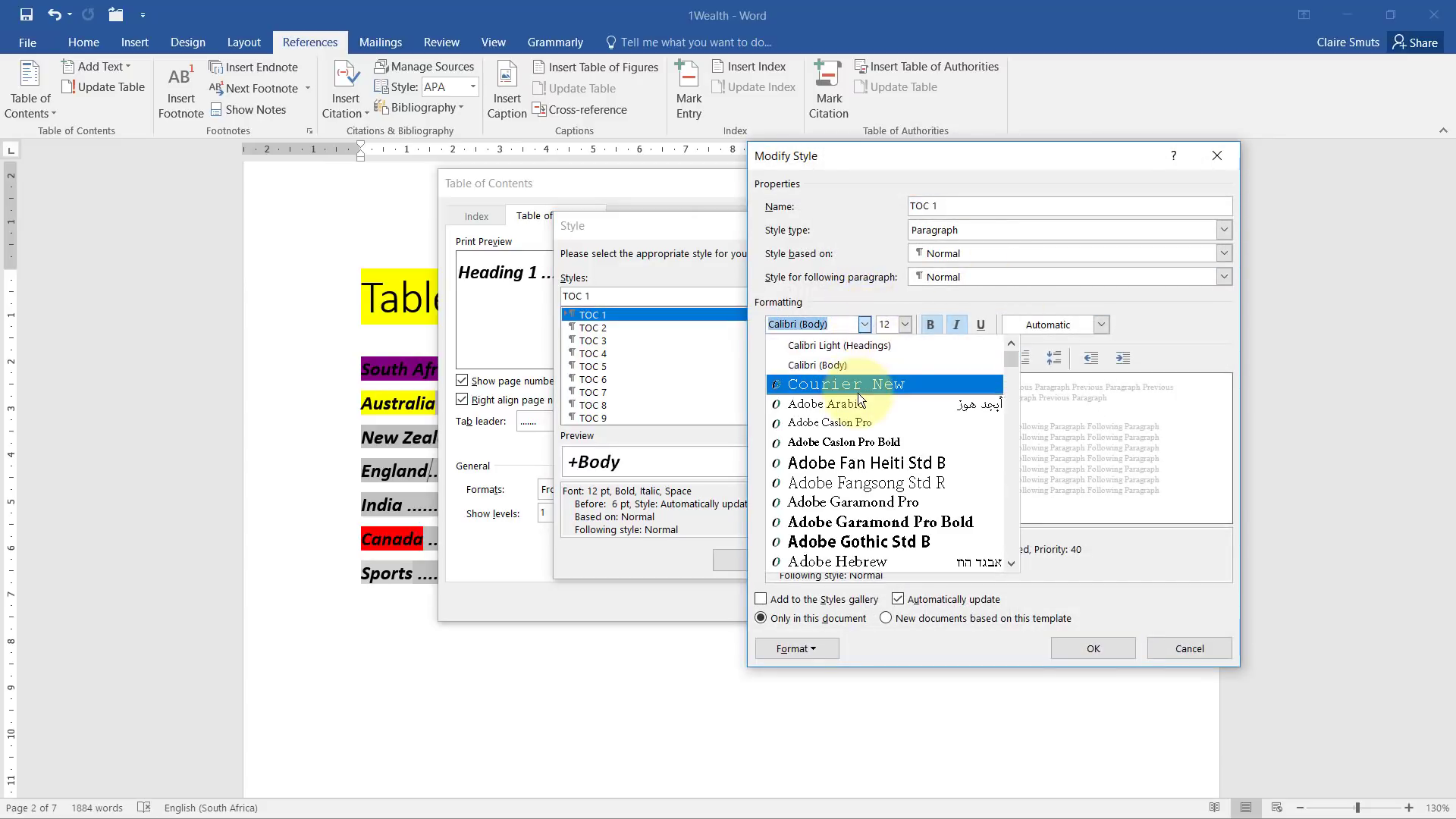
pyautogui.write('Book Antiqua')
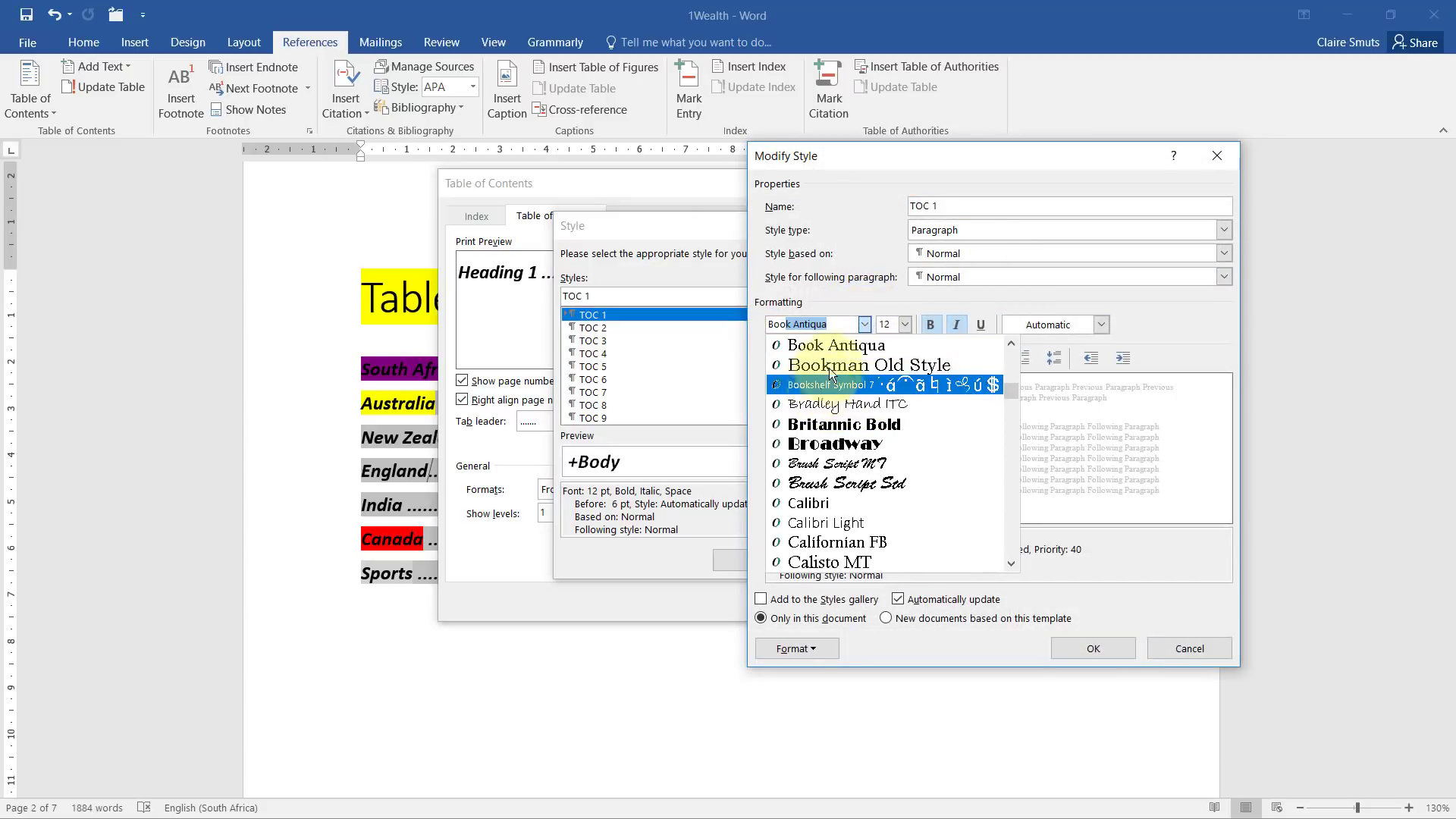
pyautogui.click(831, 367)
pyautogui.click(1101, 644)
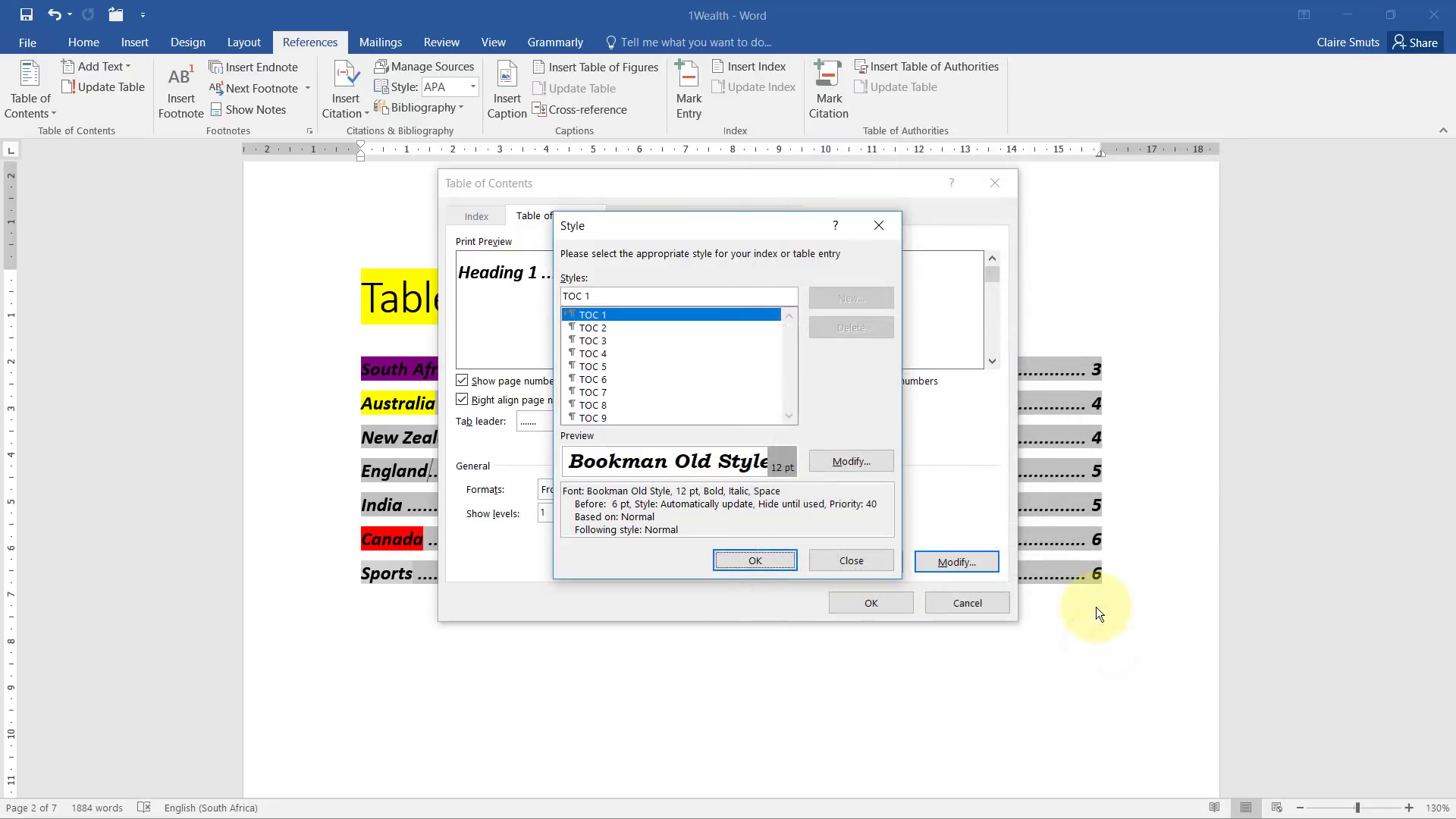
pyautogui.click(812, 564)
pyautogui.click(865, 599)
pyautogui.click(700, 472)
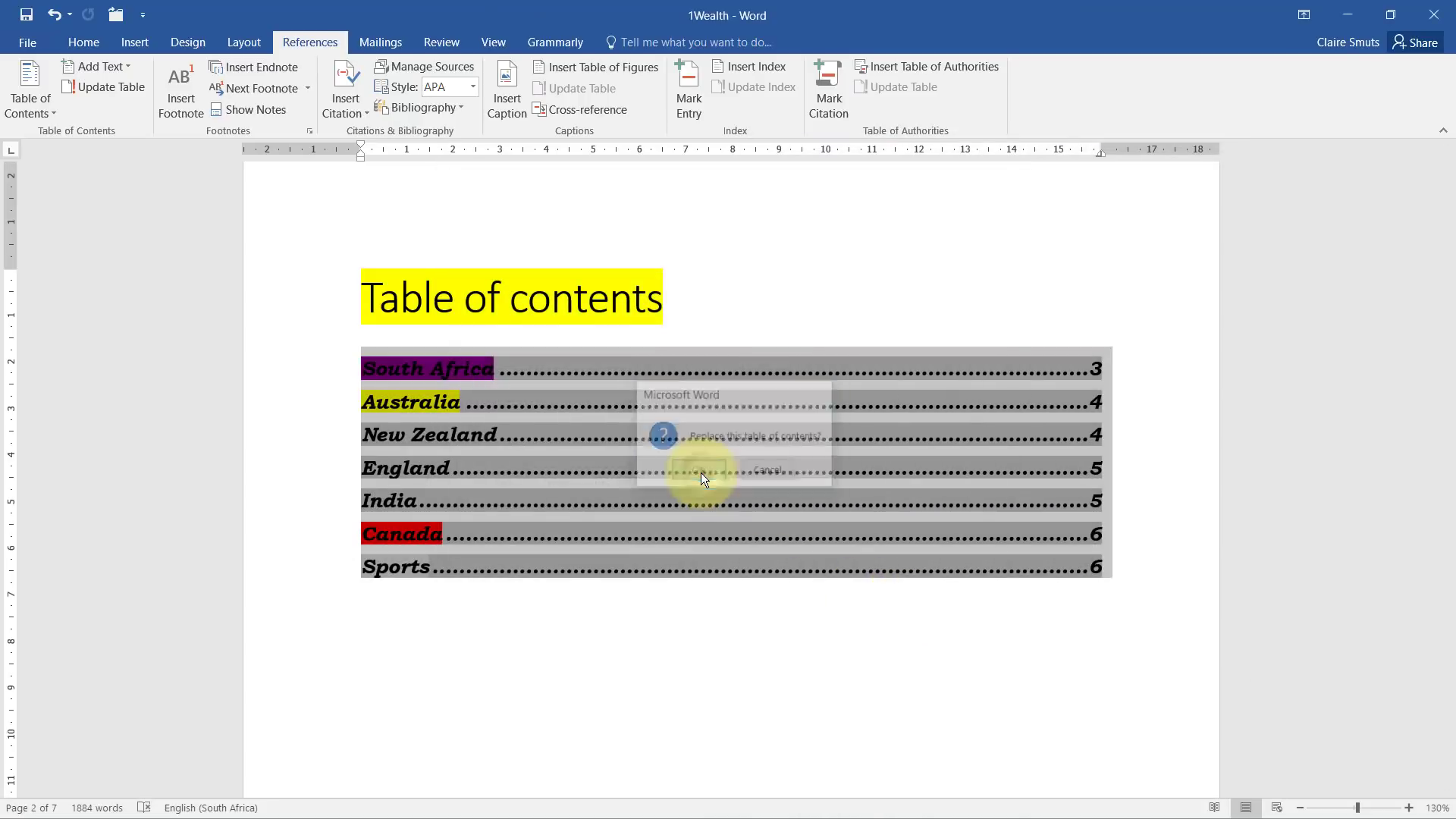
# Inspect the TOC 1 style settings in the Styles pane without changing them
pyautogui.click(85, 43)
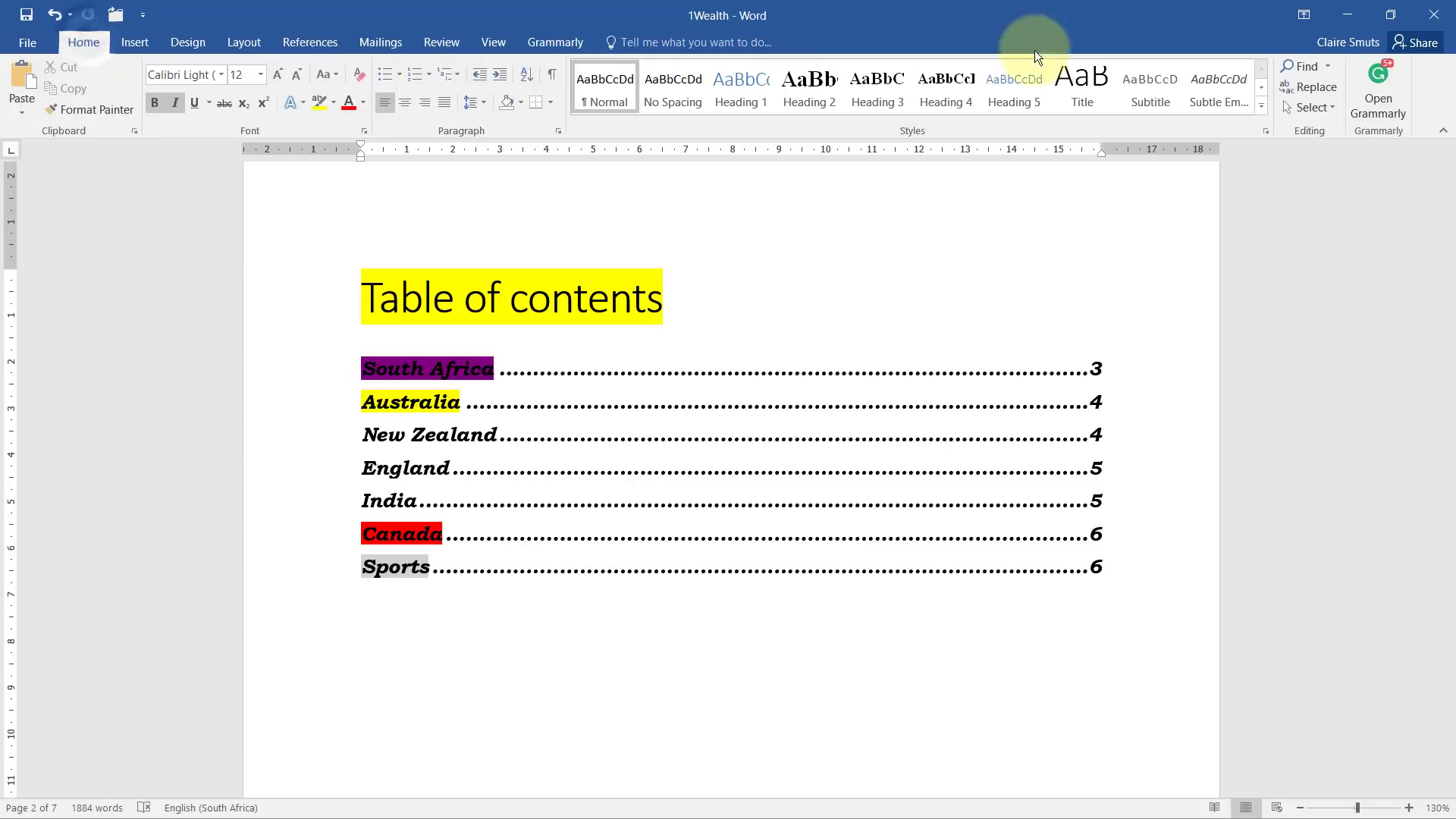
pyautogui.click(1265, 132)
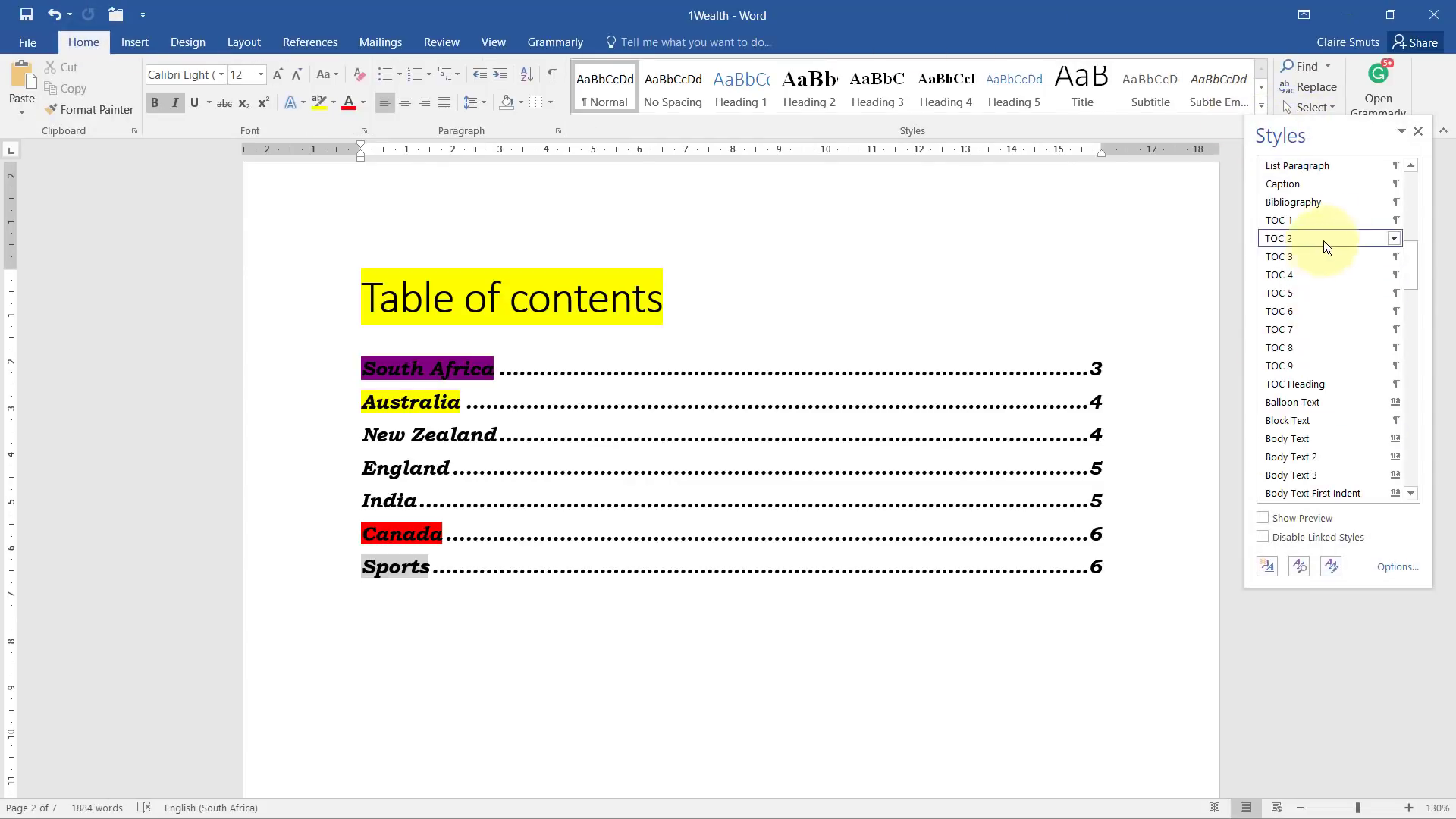
pyautogui.click(1399, 221)
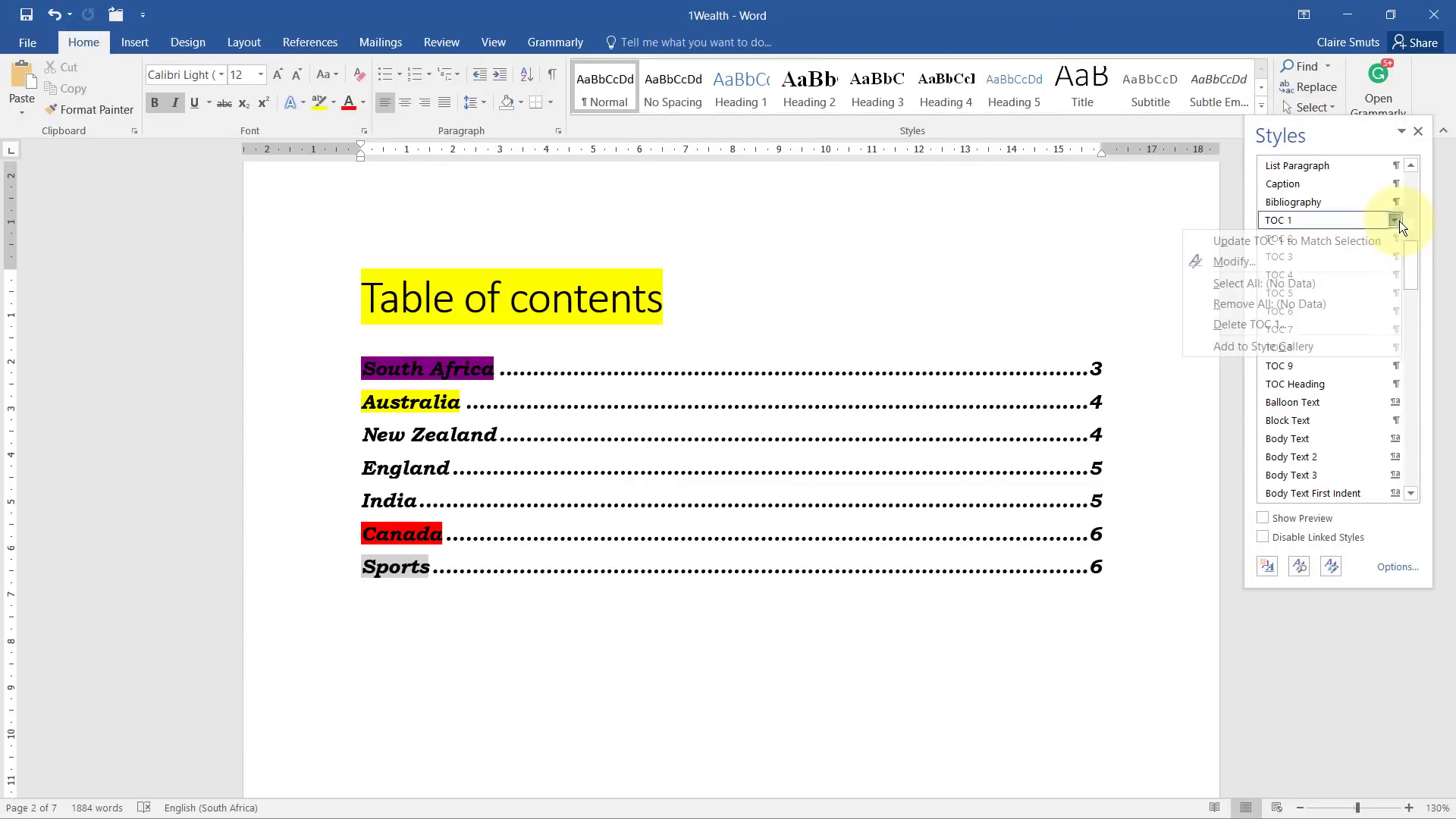
pyautogui.click(1358, 260)
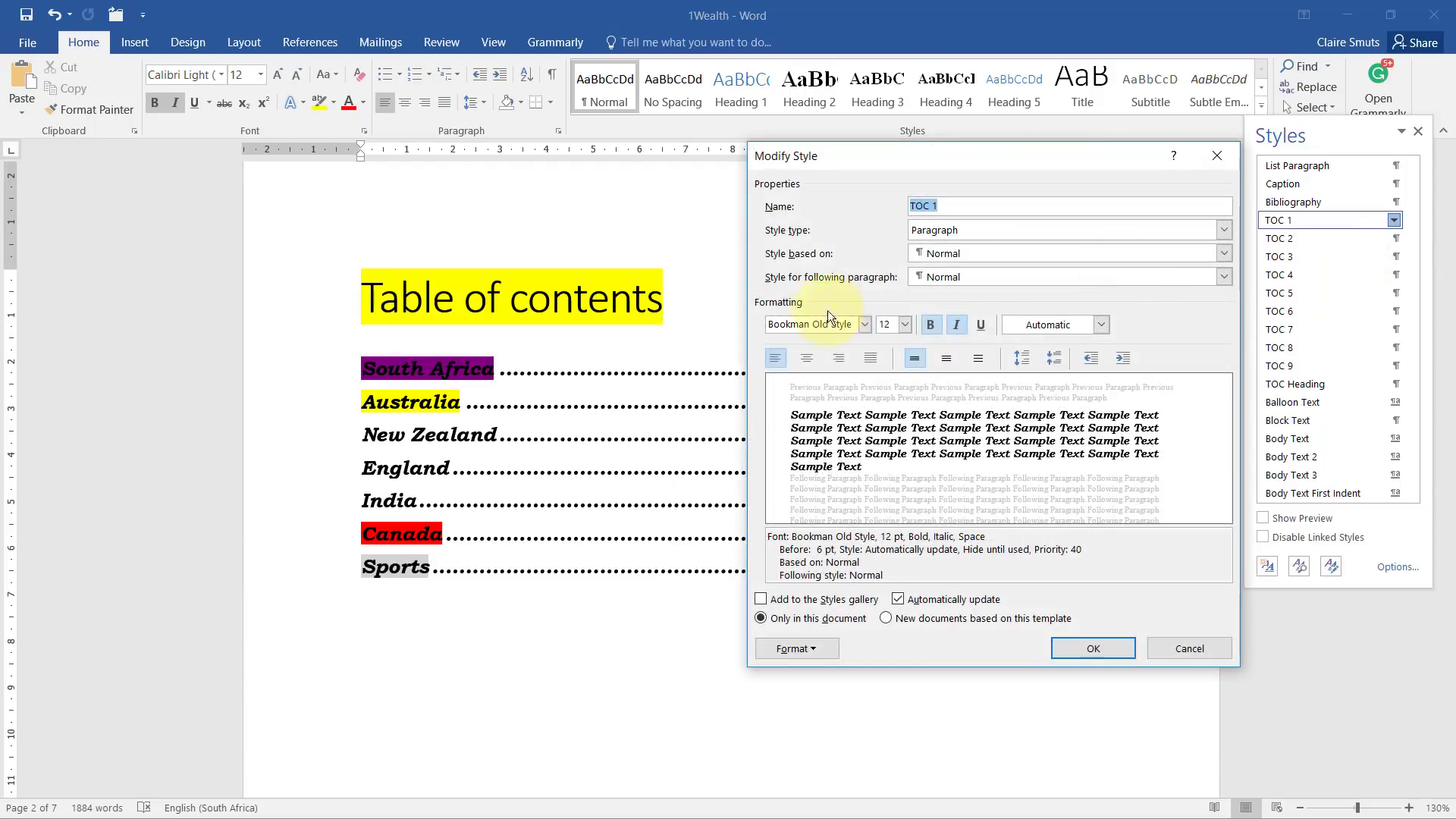
pyautogui.click(1190, 646)
pyautogui.click(1417, 137)
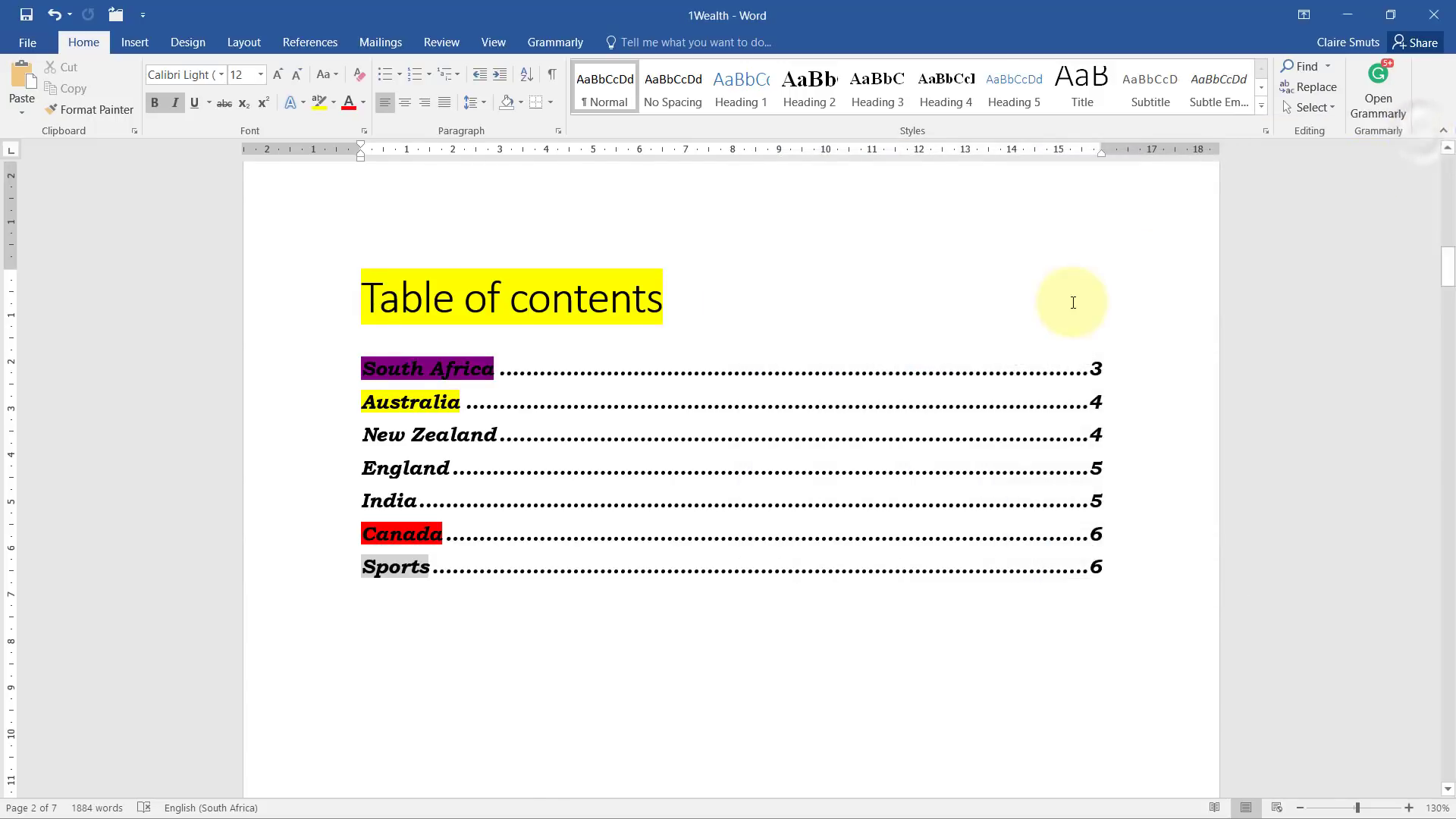
# Read question 1.3 in the question paper, highlighting 'of the web page', then return to the 1Wealth document
pyautogui.hotkey('alt', 'Tab')
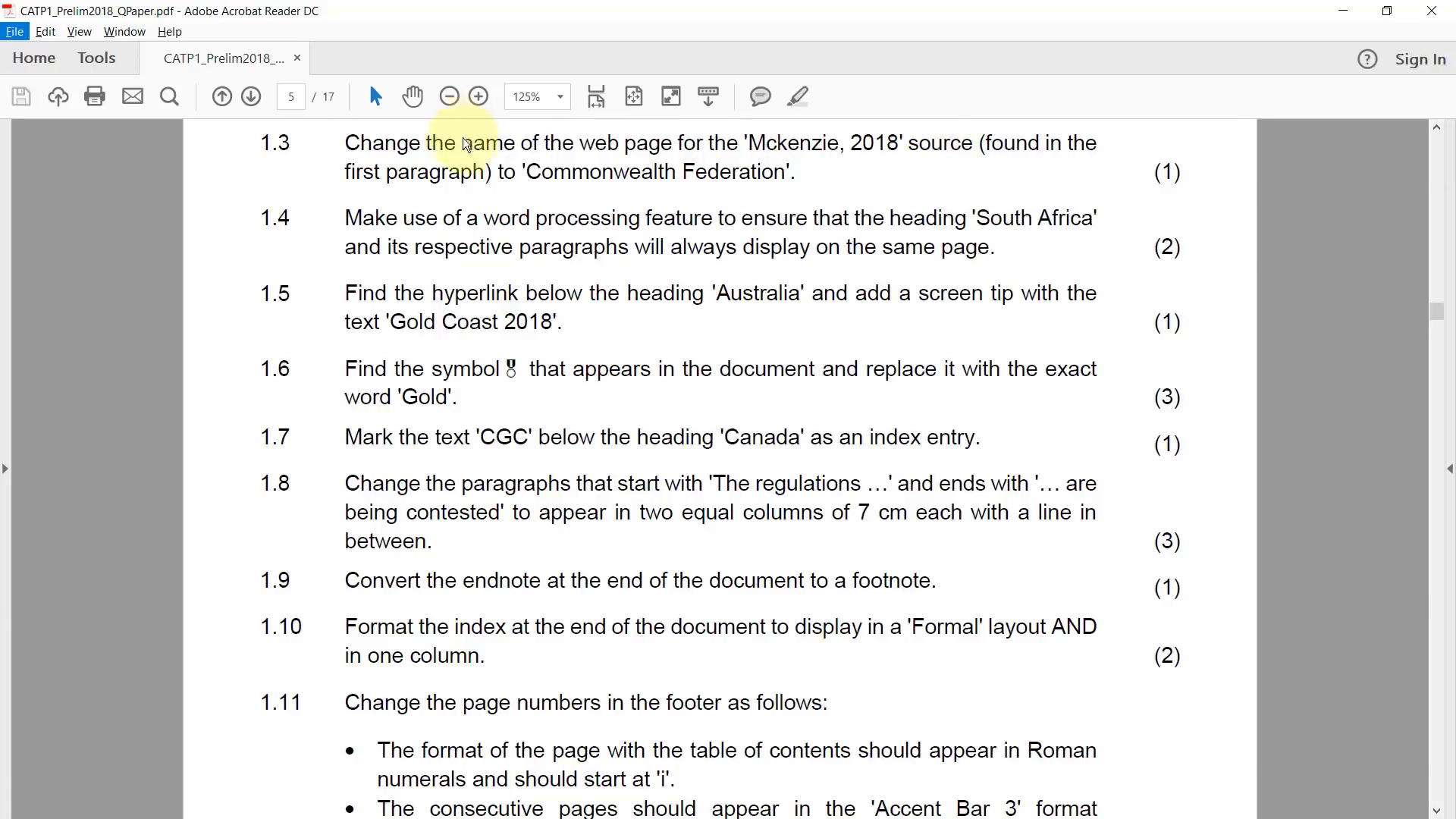
pyautogui.click(485, 144)
pyautogui.moveTo(521, 143); pyautogui.dragTo(672, 143)
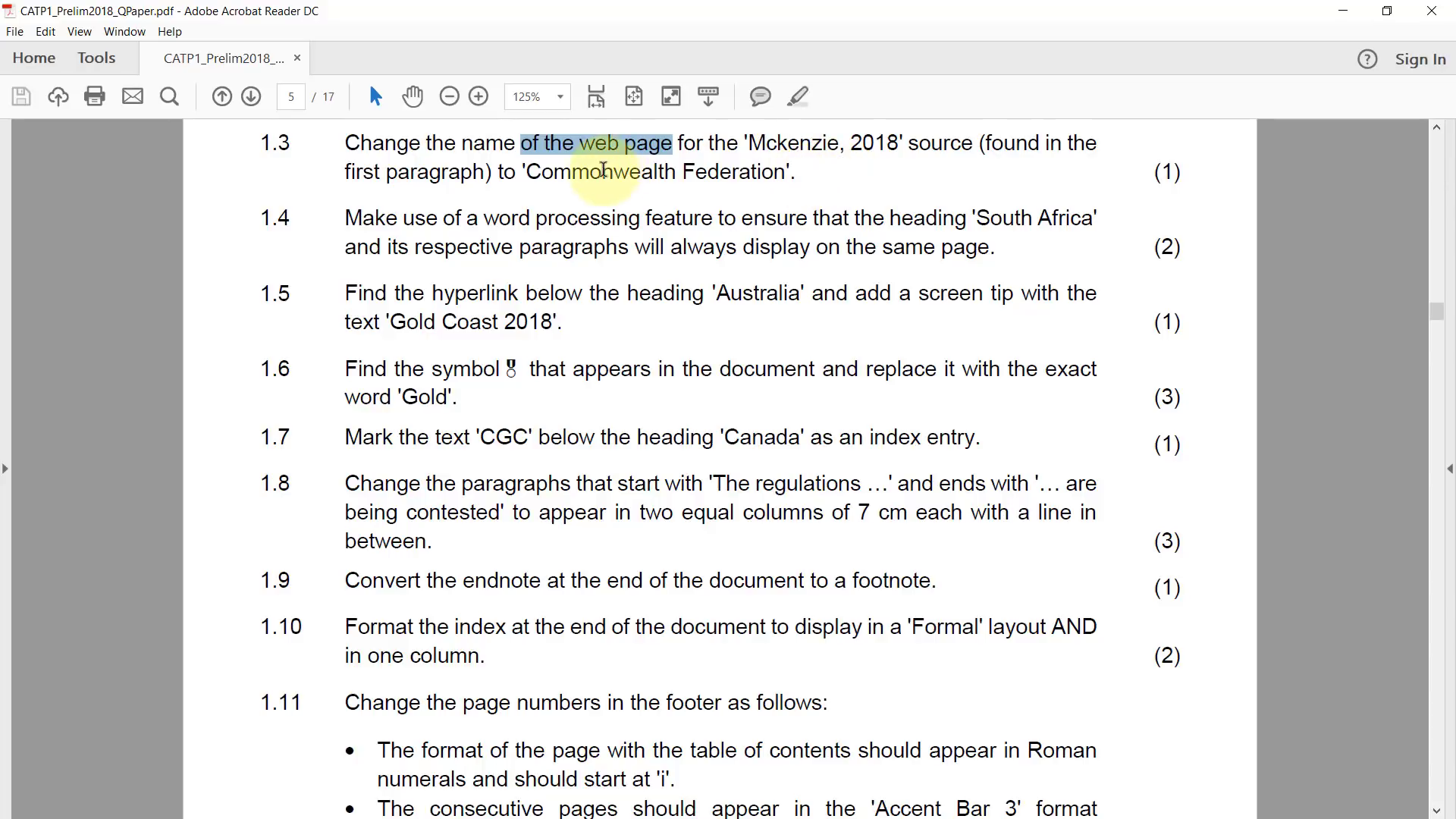
pyautogui.click(851, 173)
pyautogui.hotkey('alt', 'Tab')
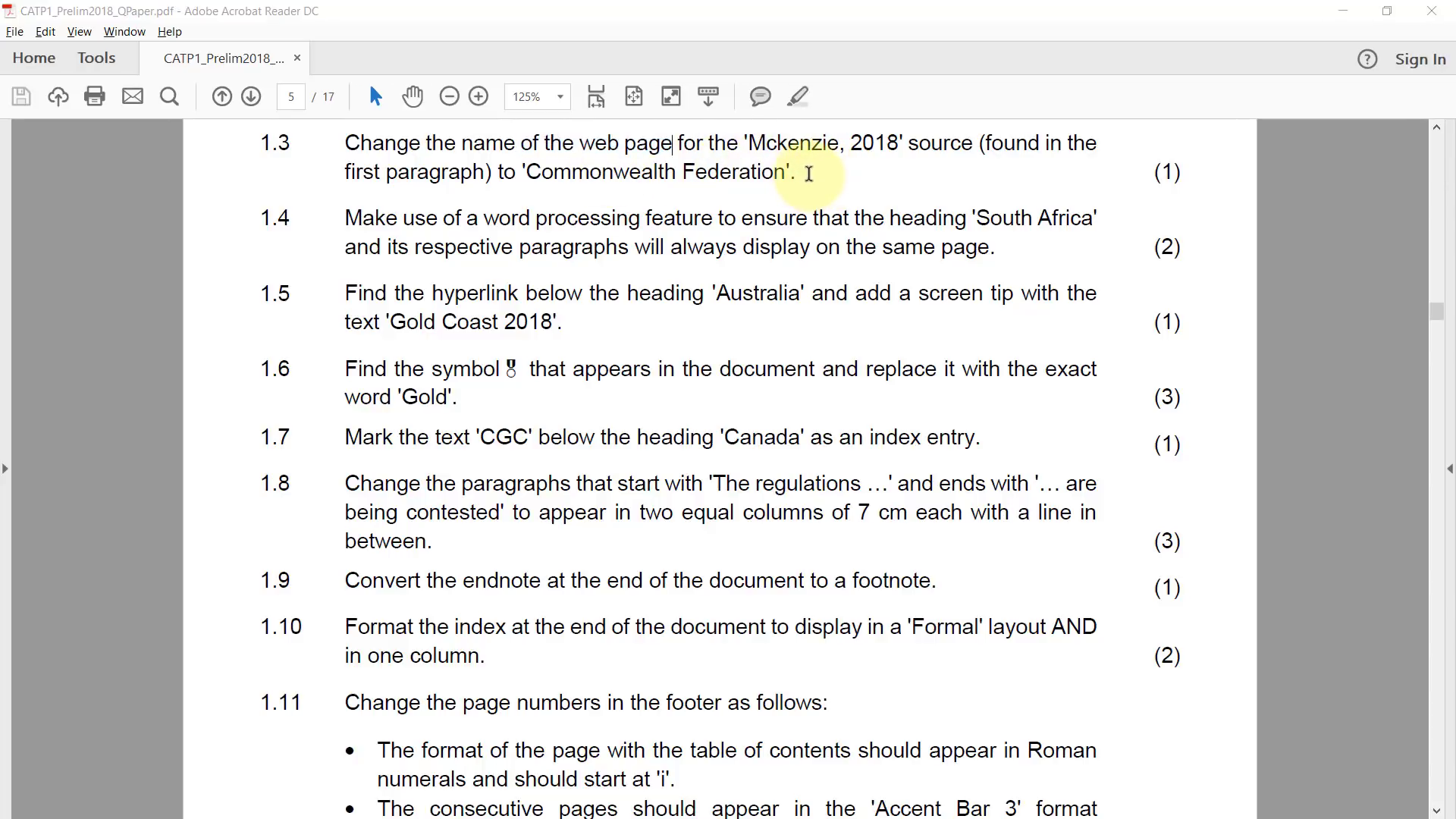
pyautogui.scroll(-15, 969, 367)
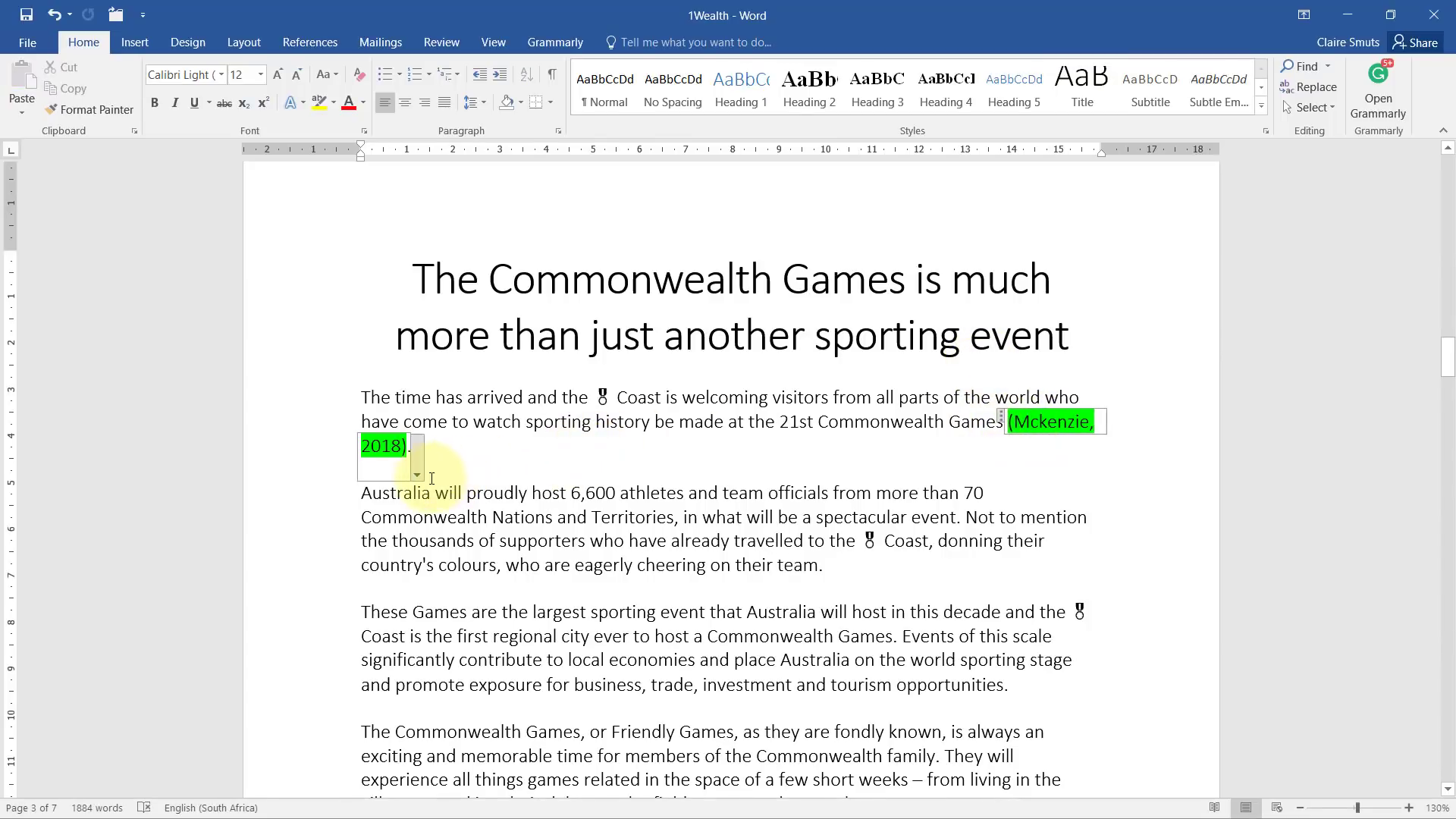
# Edit the first paragraph's citation source so the web page name reads 'Commonwealth Federation'
pyautogui.click(419, 469)
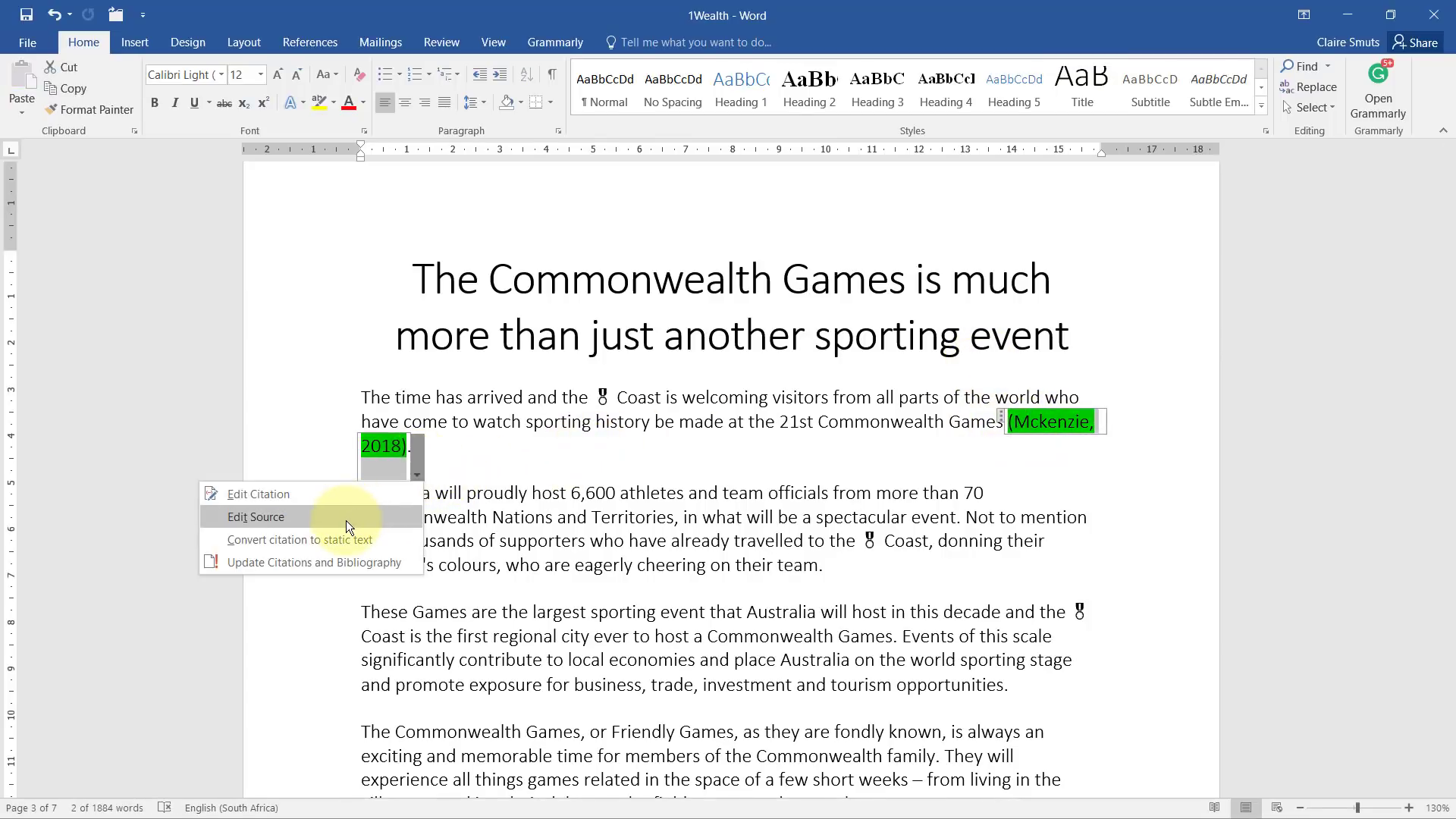
pyautogui.click(346, 520)
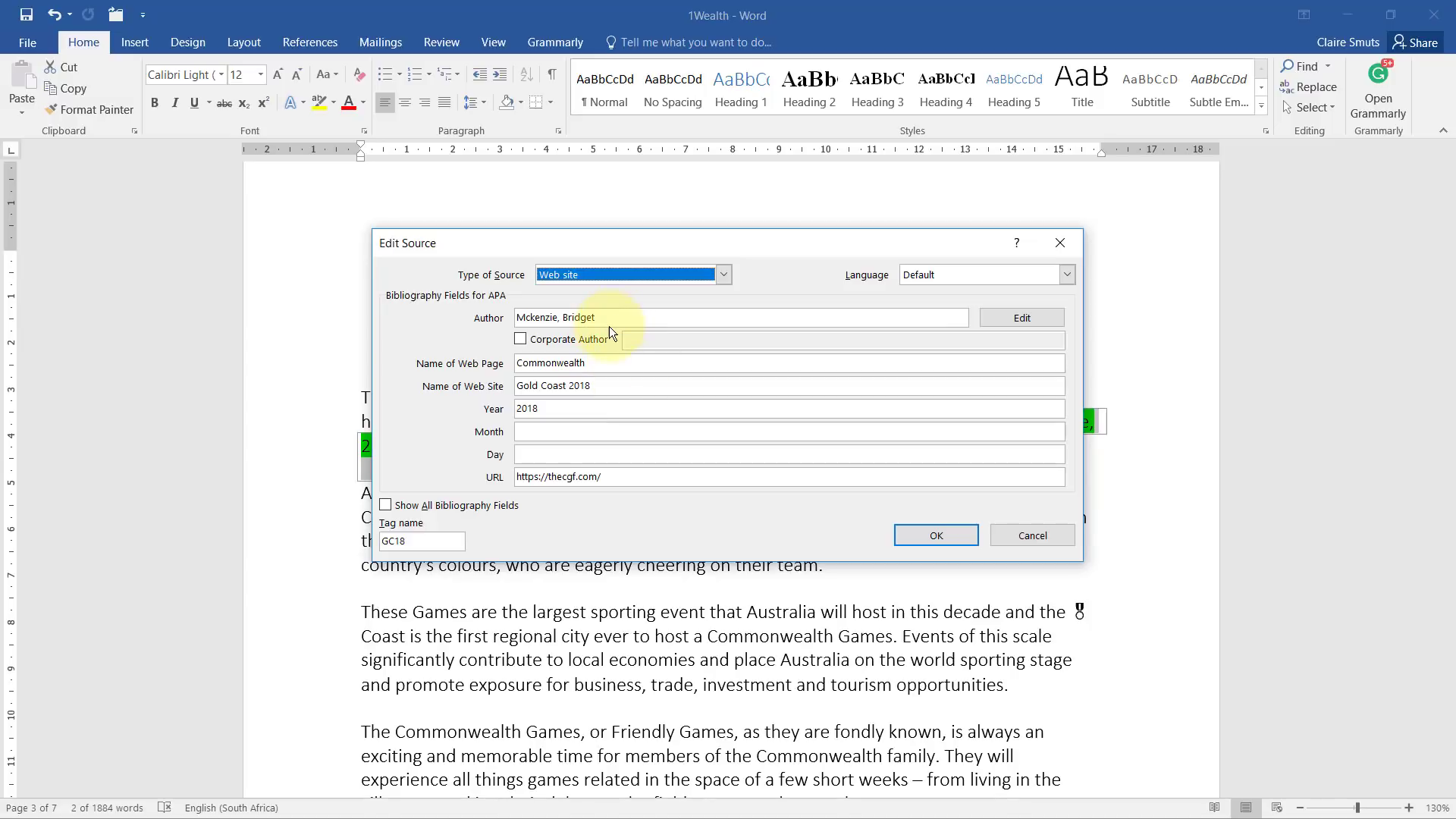
pyautogui.click(618, 314)
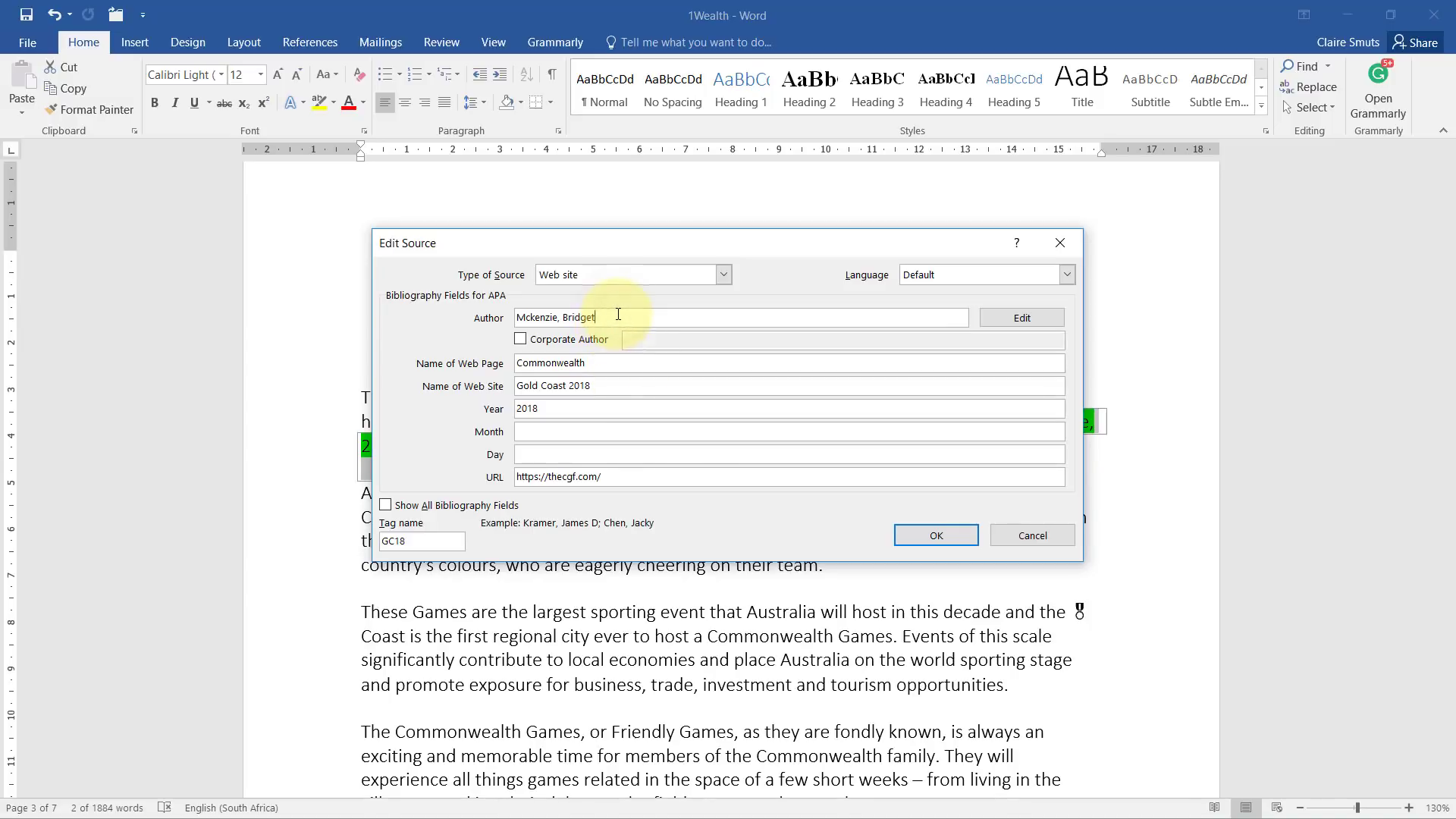
pyautogui.click(606, 367)
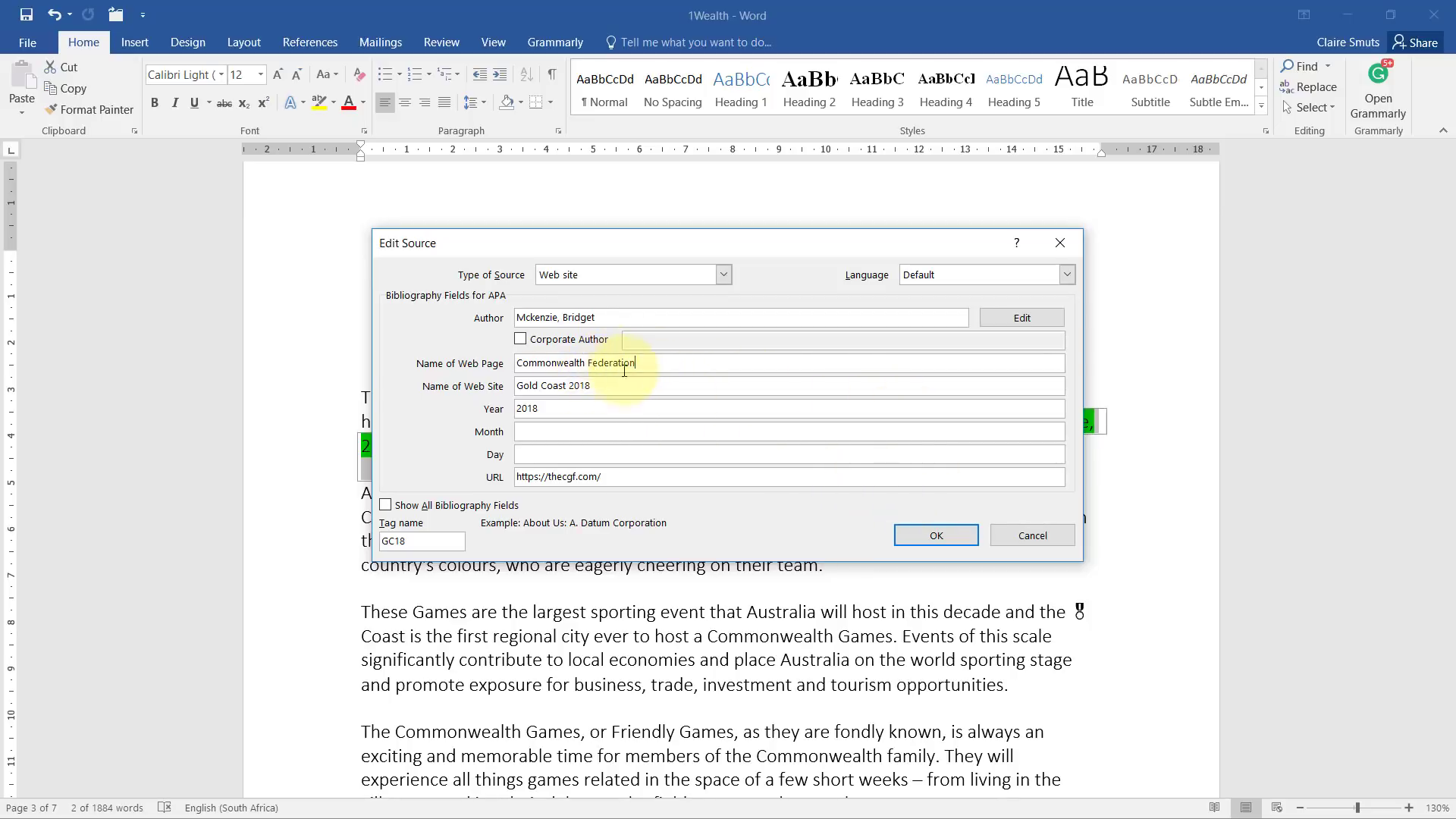
pyautogui.click(937, 534)
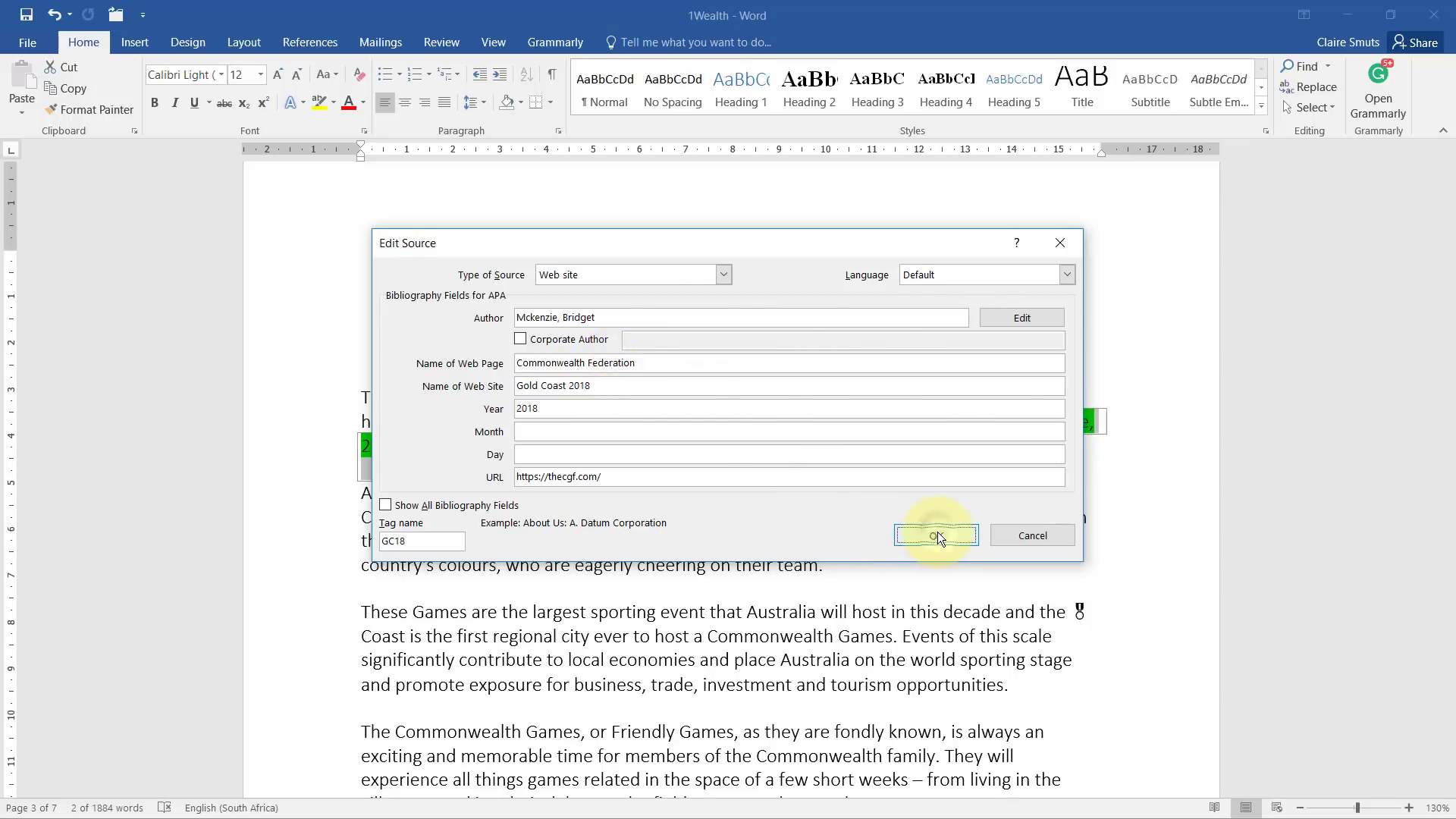
pyautogui.hotkey('alt', 'Tab')
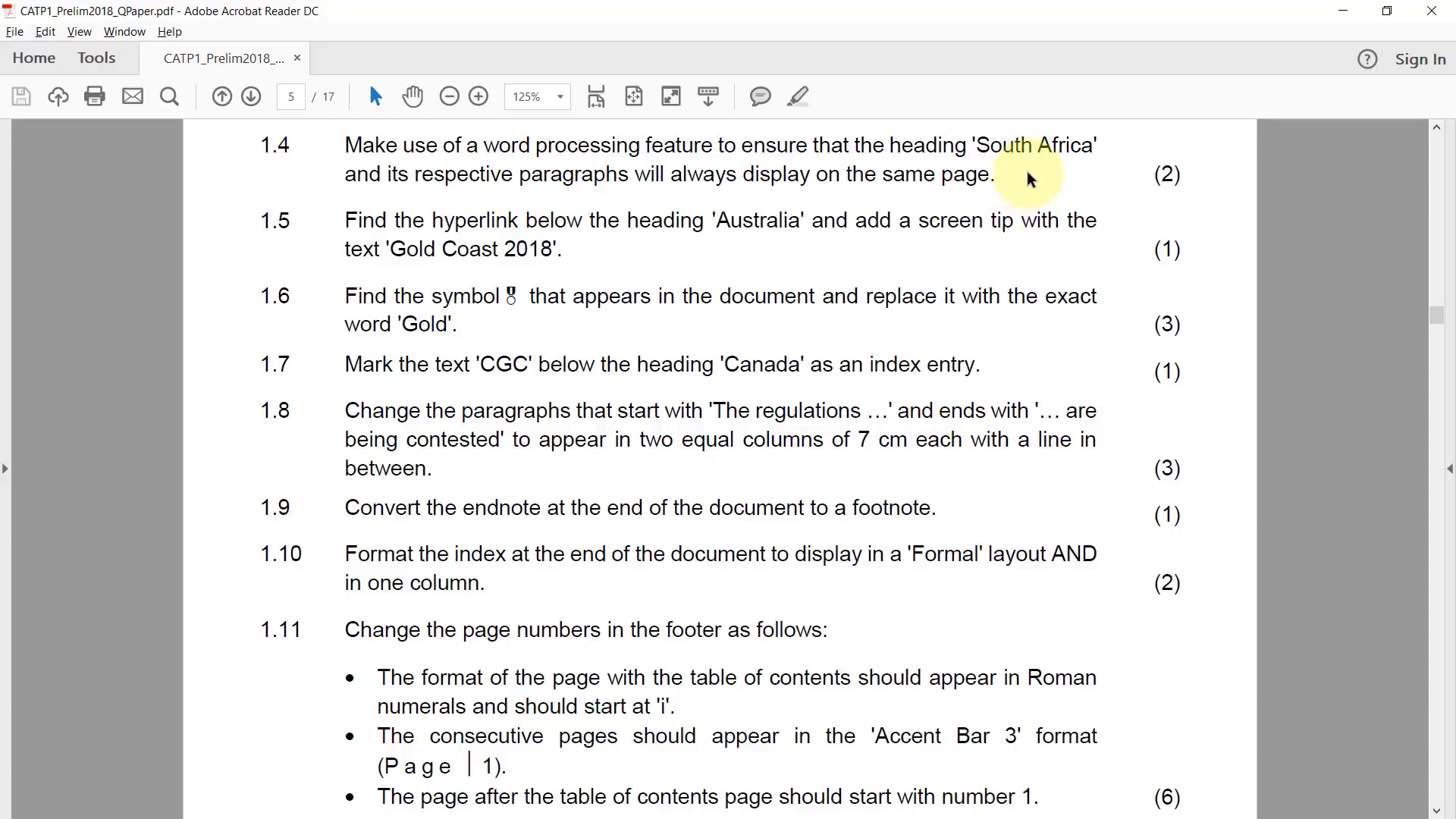
# Return to the 1Wealth document after reading question 1.4 on the South Africa heading
pyautogui.hotkey('alt', 'Tab')
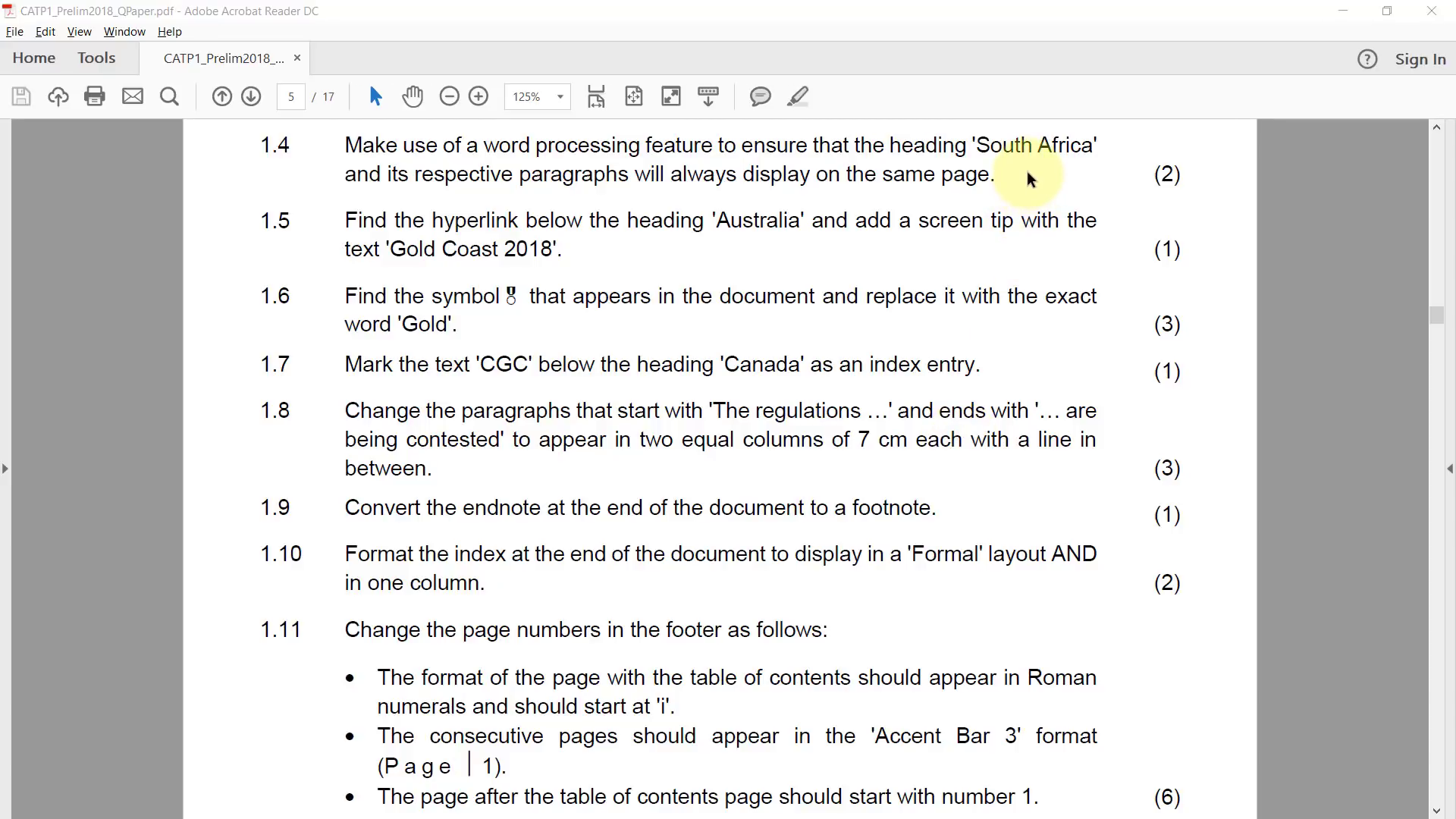
# Check the South Africa heading's line and page break settings in the Paragraph dialog
pyautogui.scroll(-10, 1054, 489)
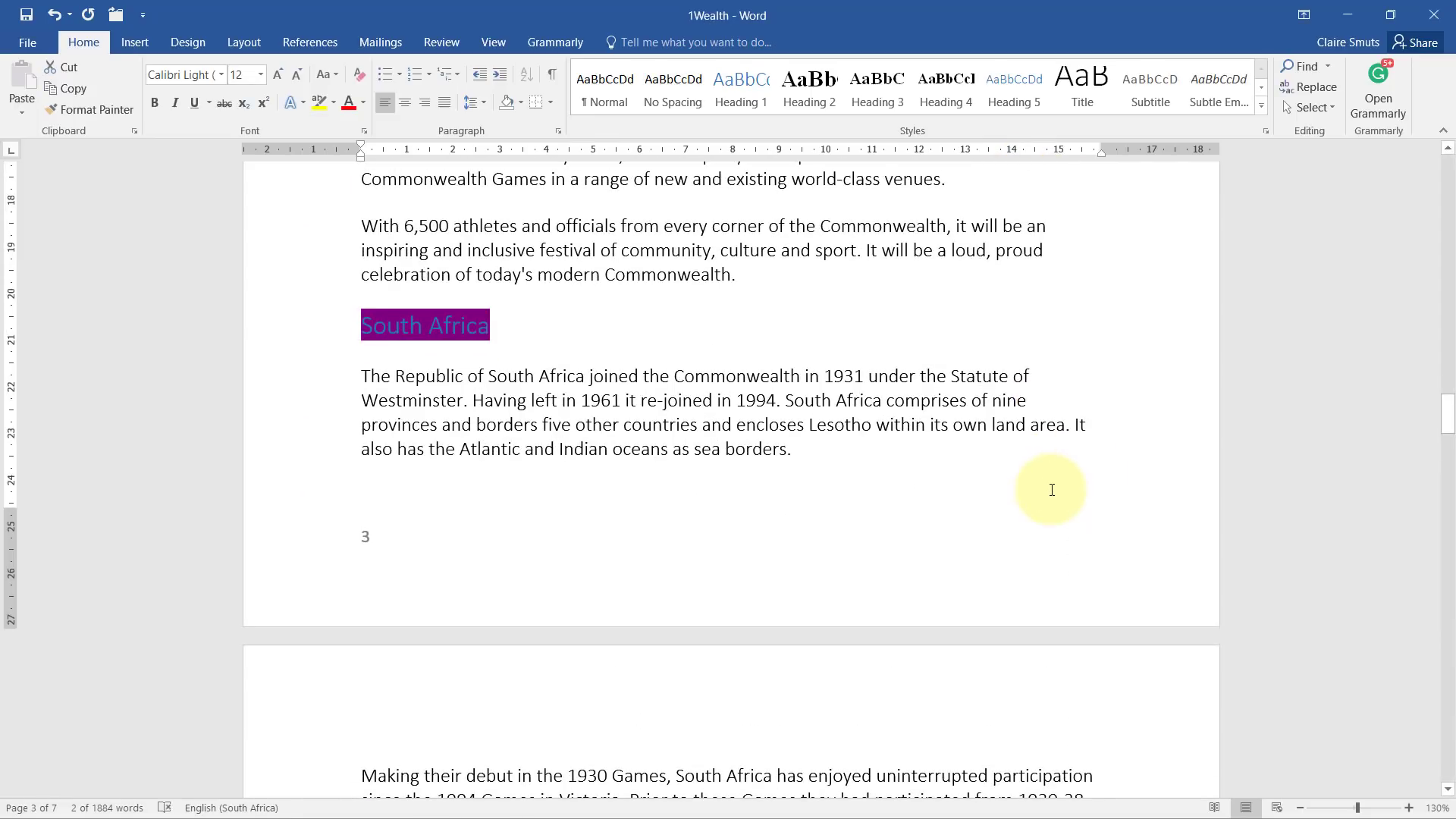
pyautogui.click(367, 319)
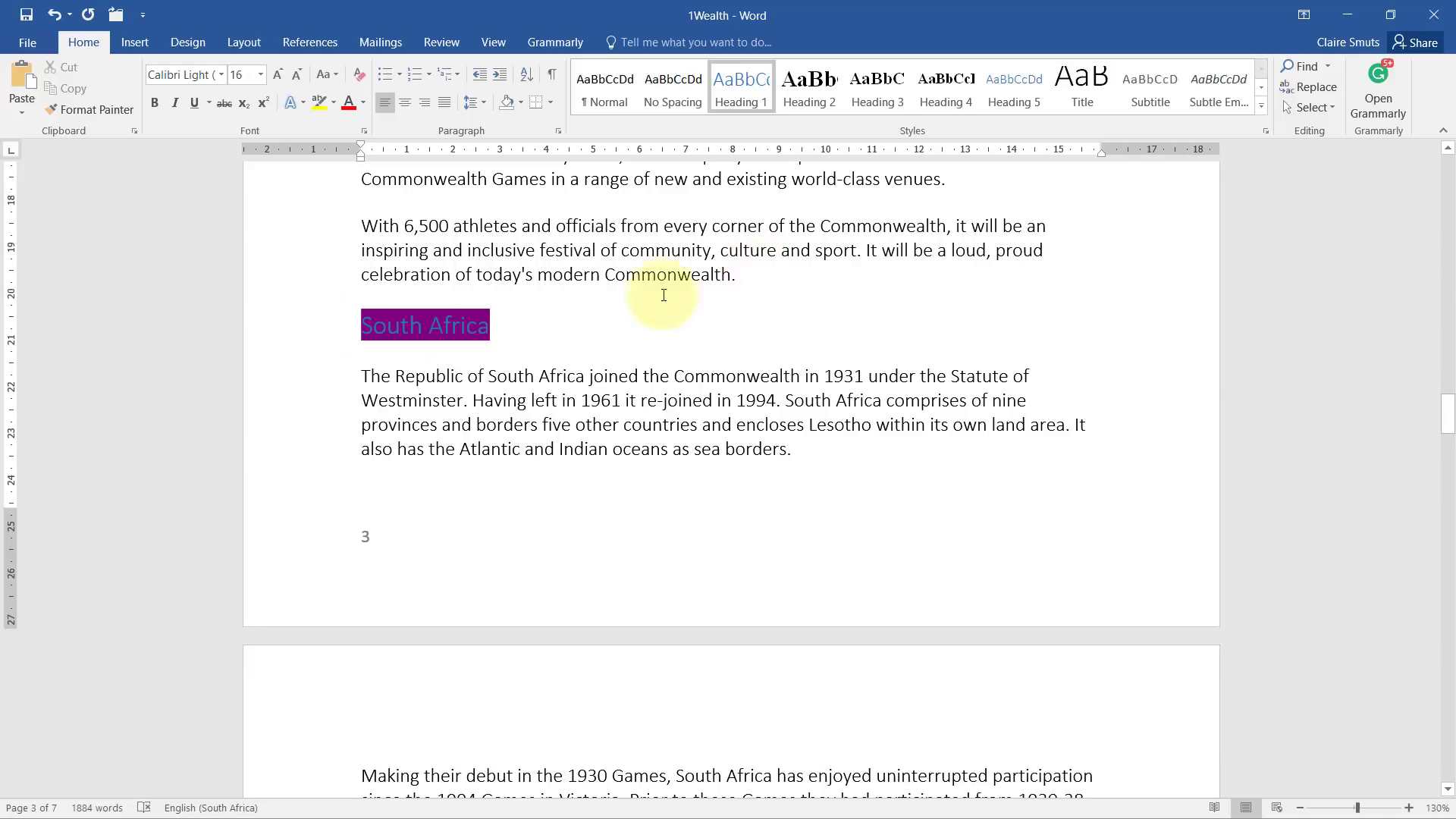
pyautogui.click(307, 324)
pyautogui.click(559, 131)
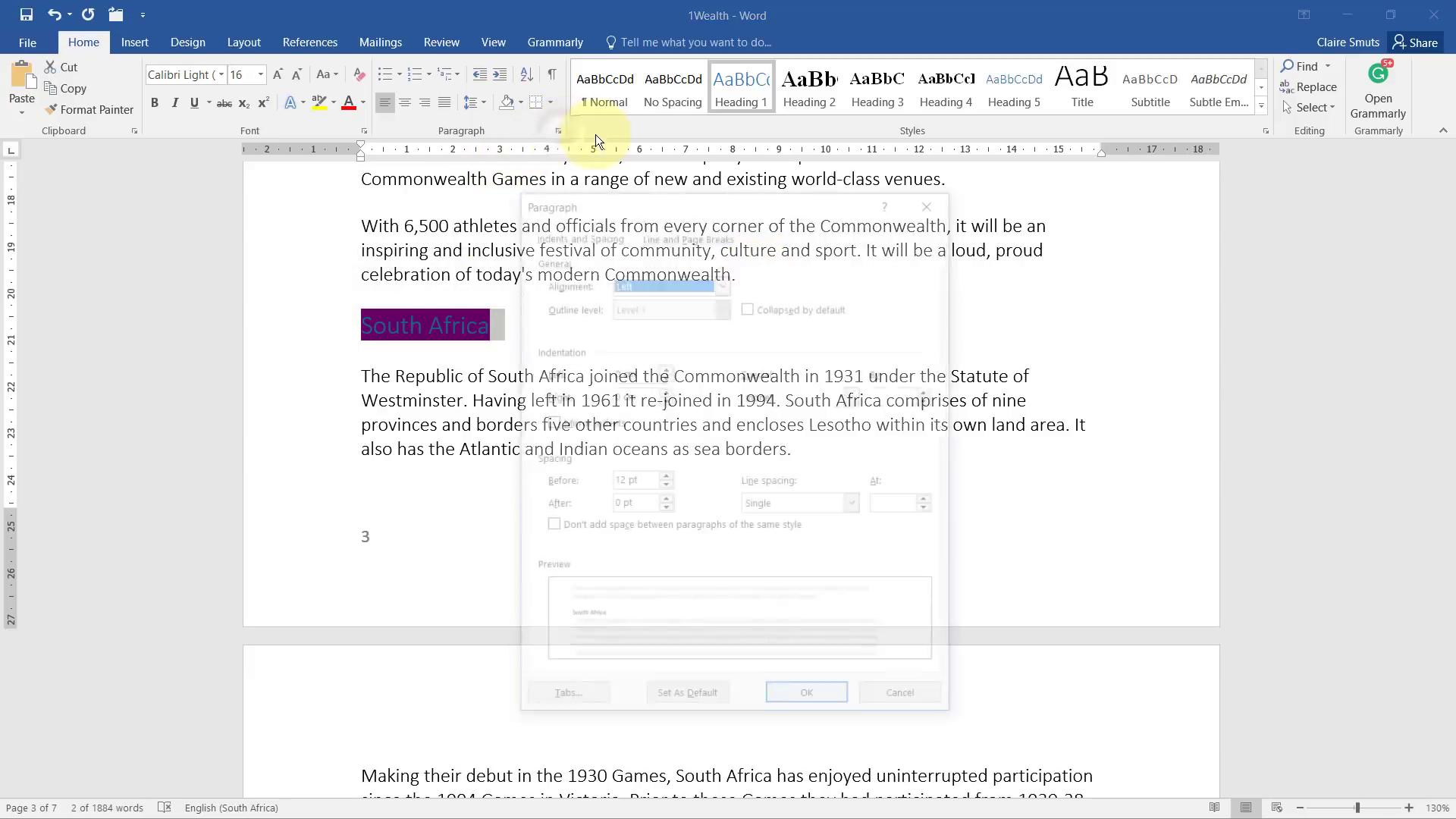
pyautogui.click(683, 233)
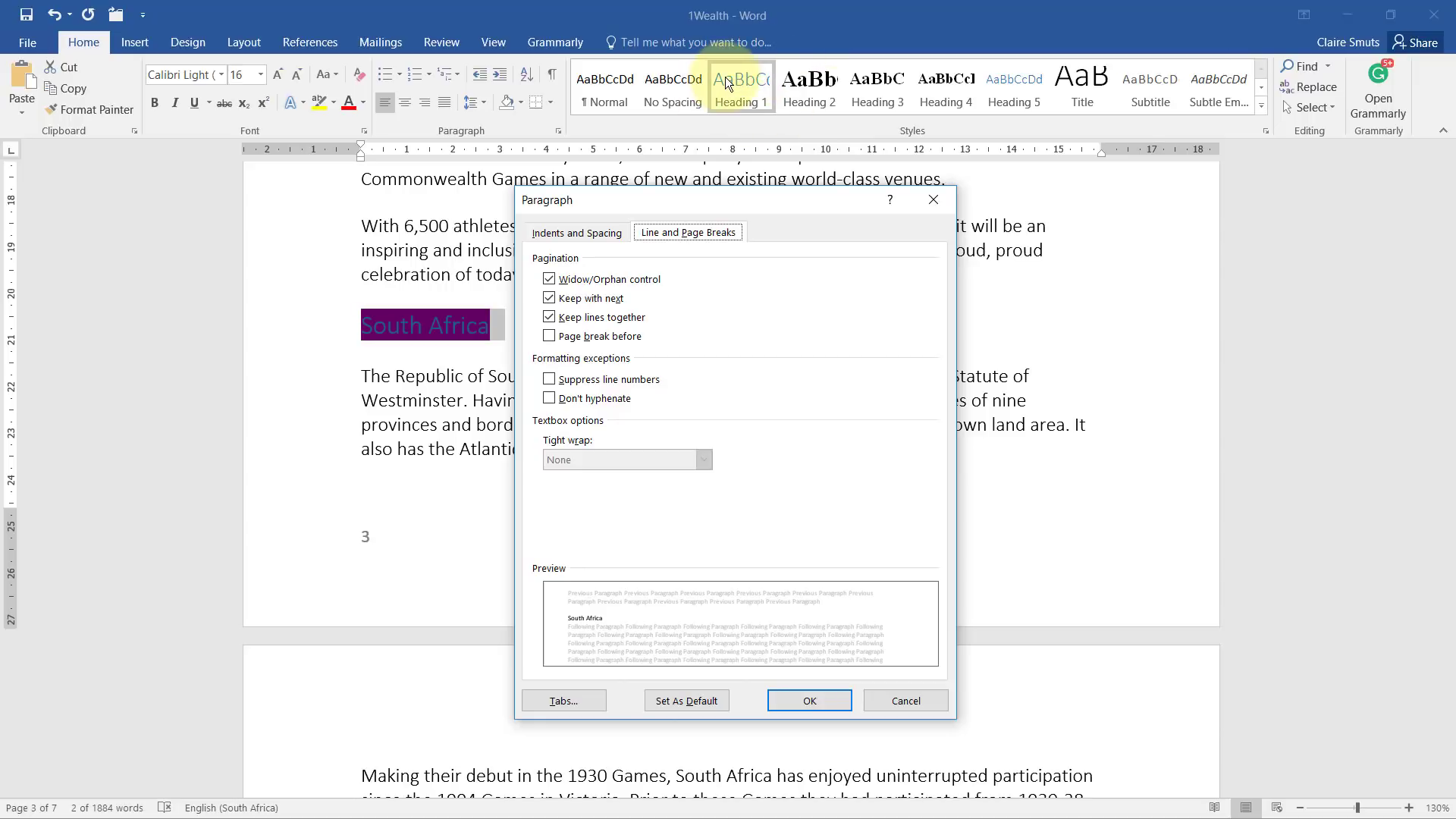
pyautogui.click(951, 201)
# Select the South Africa heading together with its paragraphs
pyautogui.moveTo(299, 335); pyautogui.dragTo(286, 512)
pyautogui.scroll(-4, 294, 408)
pyautogui.scroll(-4, 293, 406)
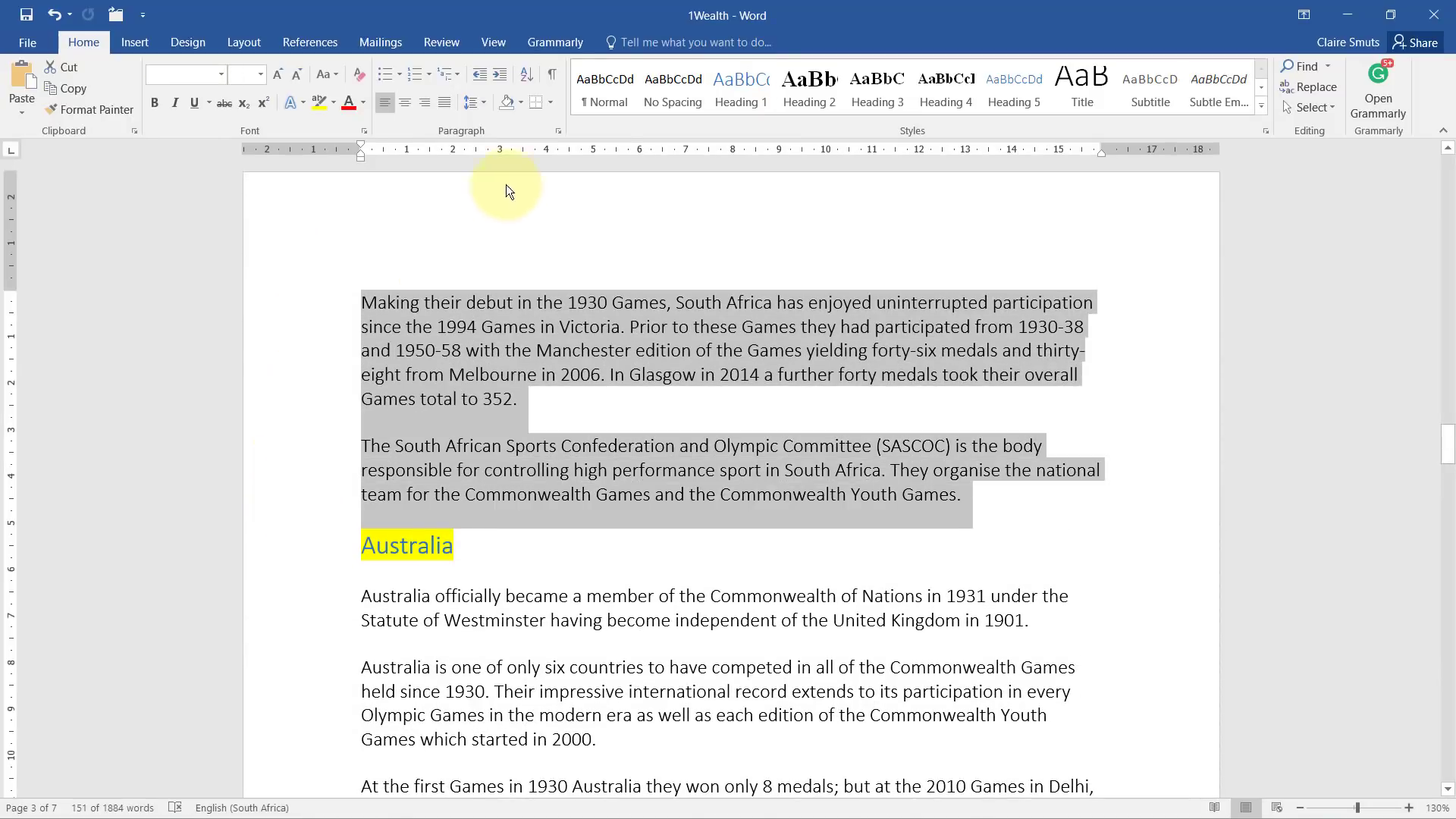
# Apply Keep with next and Keep lines together to the South Africa section, and show formatting marks
pyautogui.click(558, 130)
pyautogui.click(566, 300)
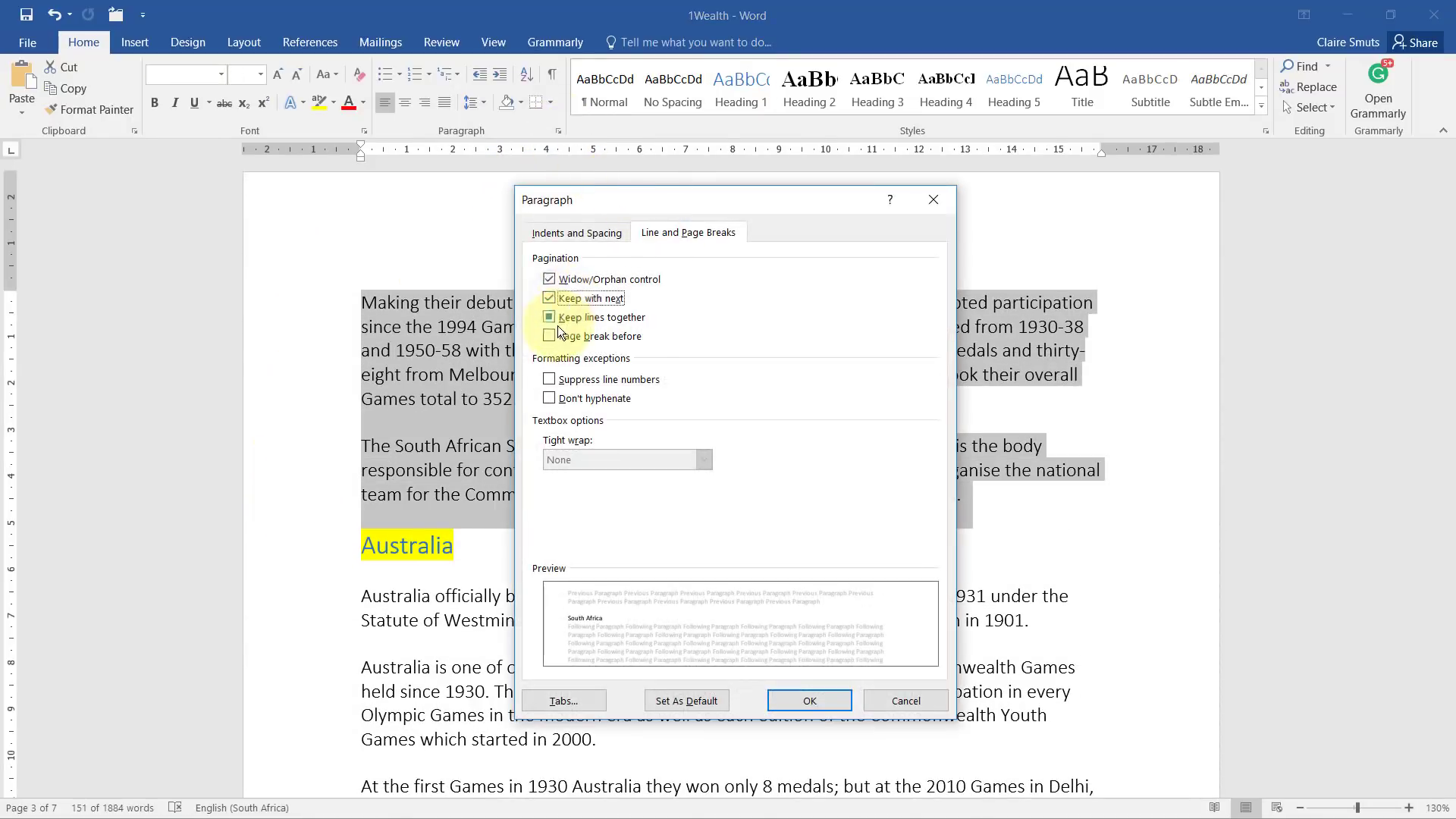
pyautogui.click(570, 318)
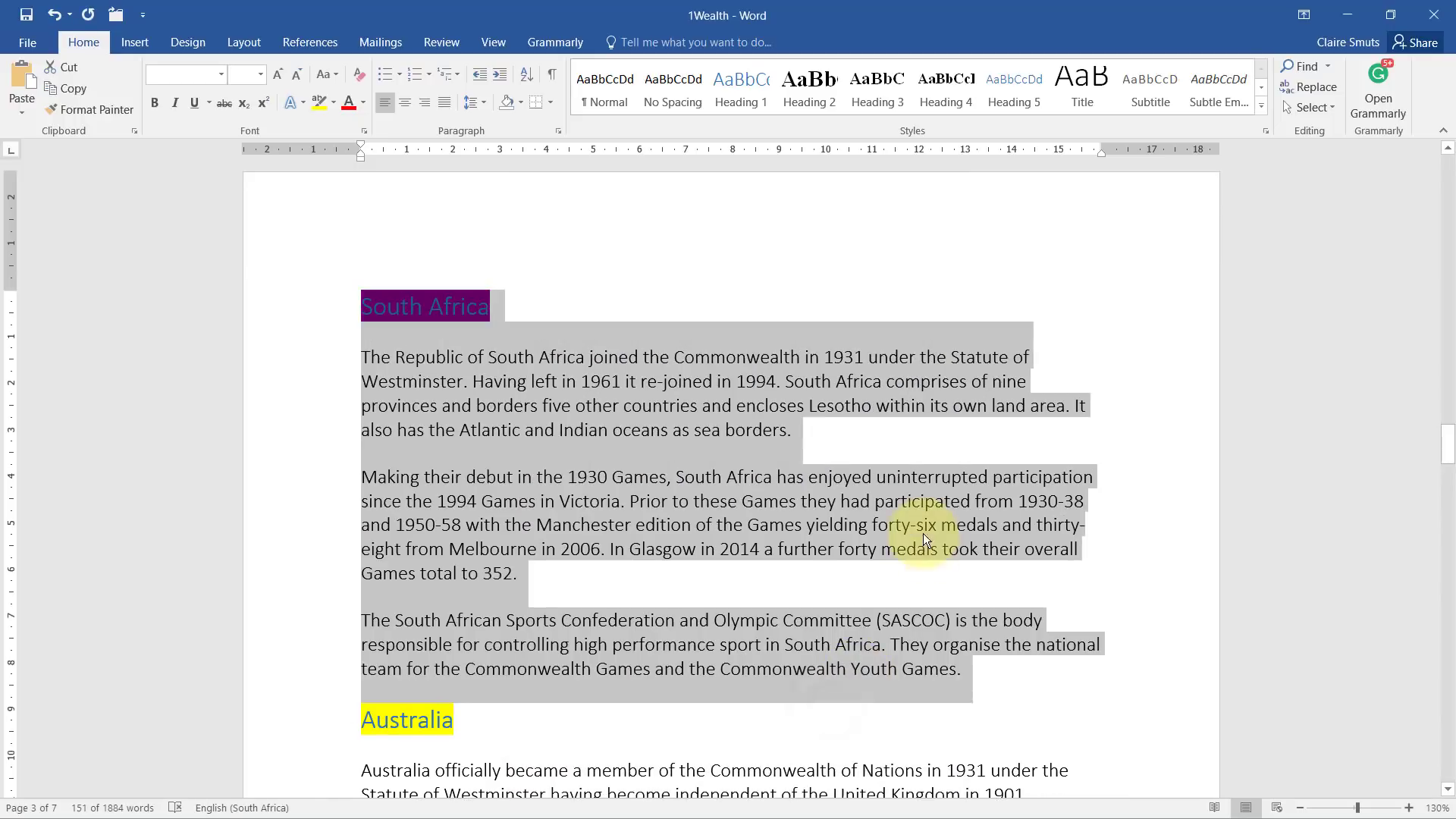
pyautogui.click(812, 564)
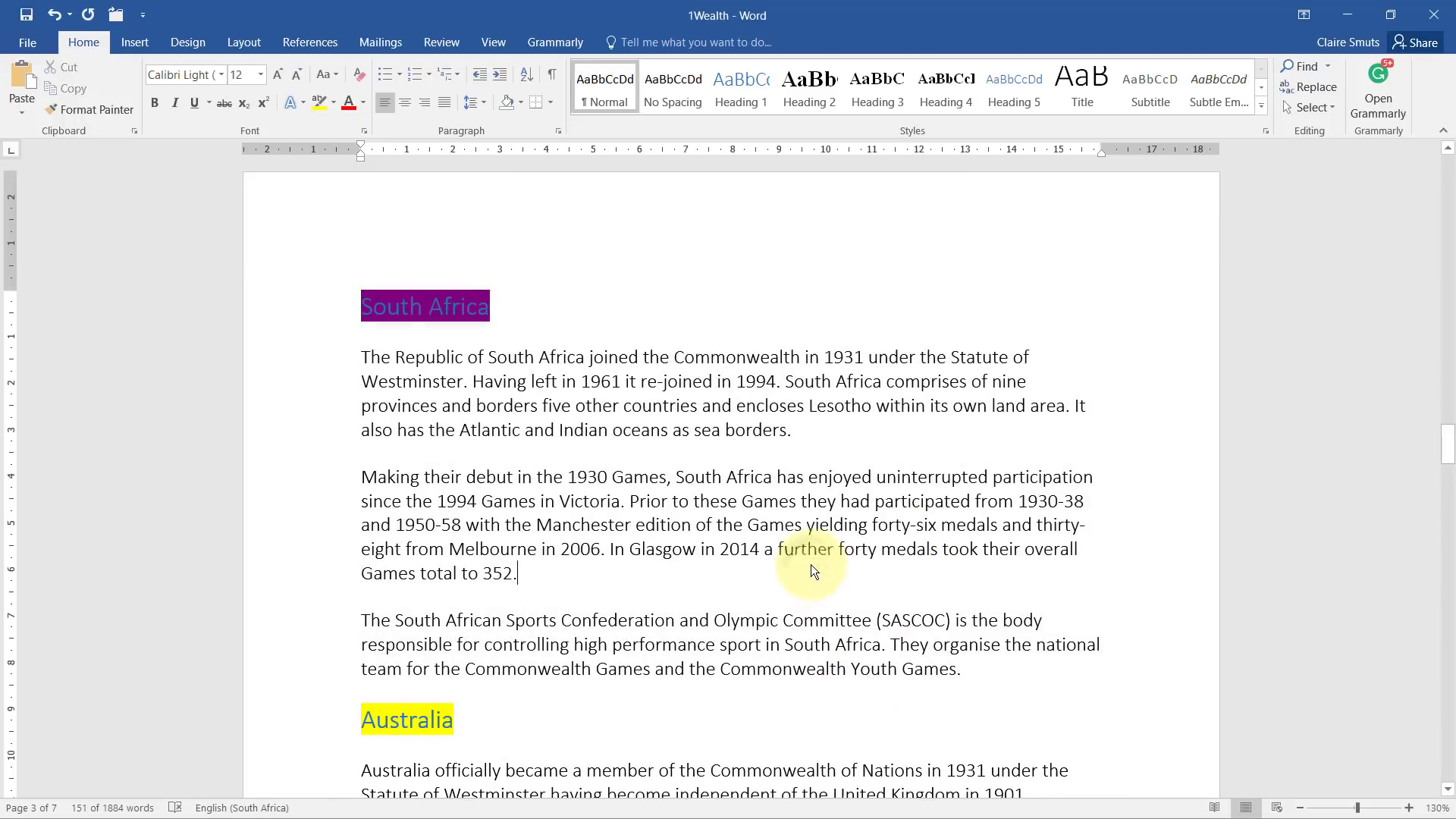
pyautogui.click(551, 75)
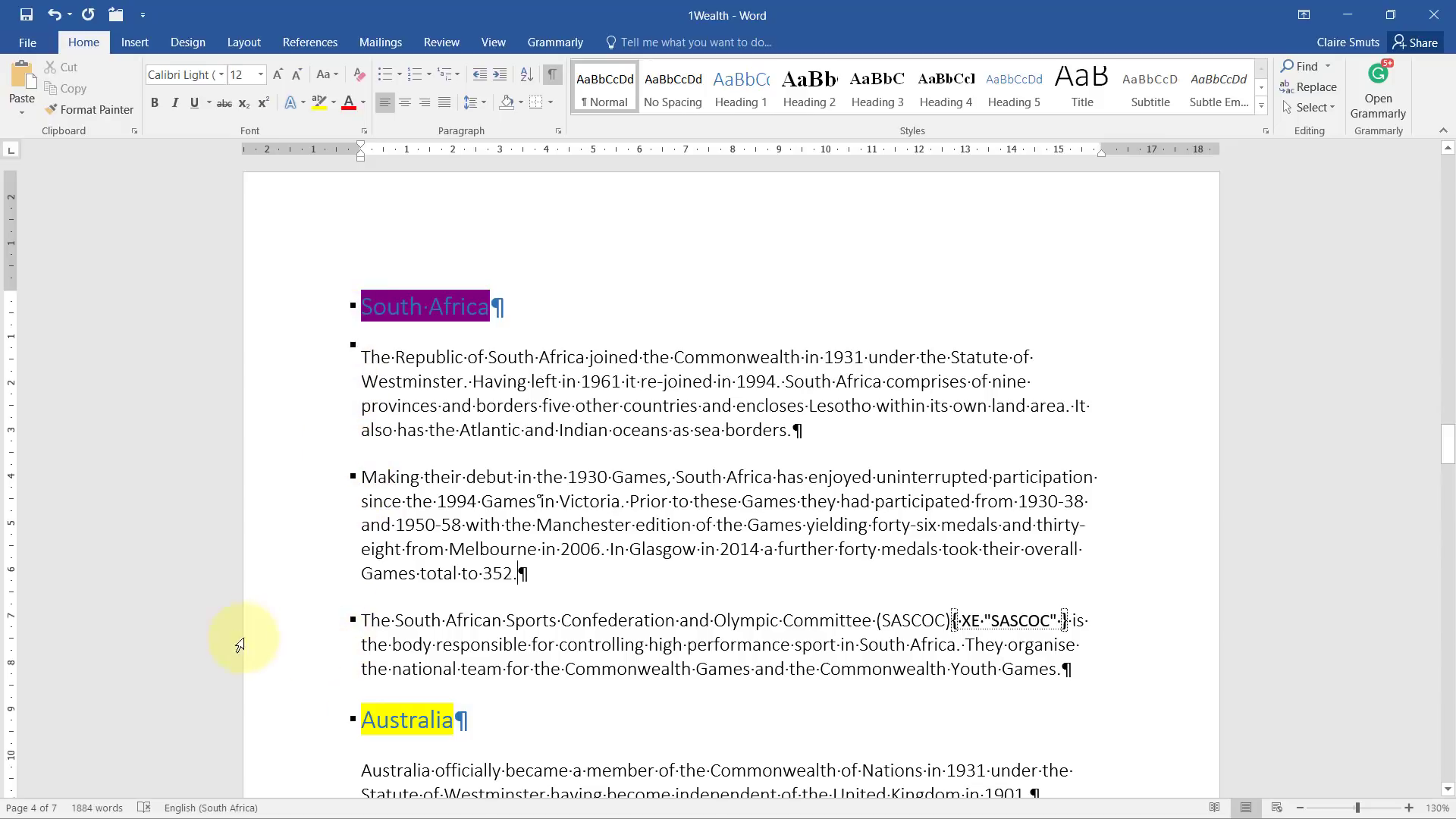
# Turn off Keep with next for the SASCOC paragraph and review the section's formatting
pyautogui.scroll(-3, 240, 644)
pyautogui.moveTo(303, 432); pyautogui.dragTo(293, 494)
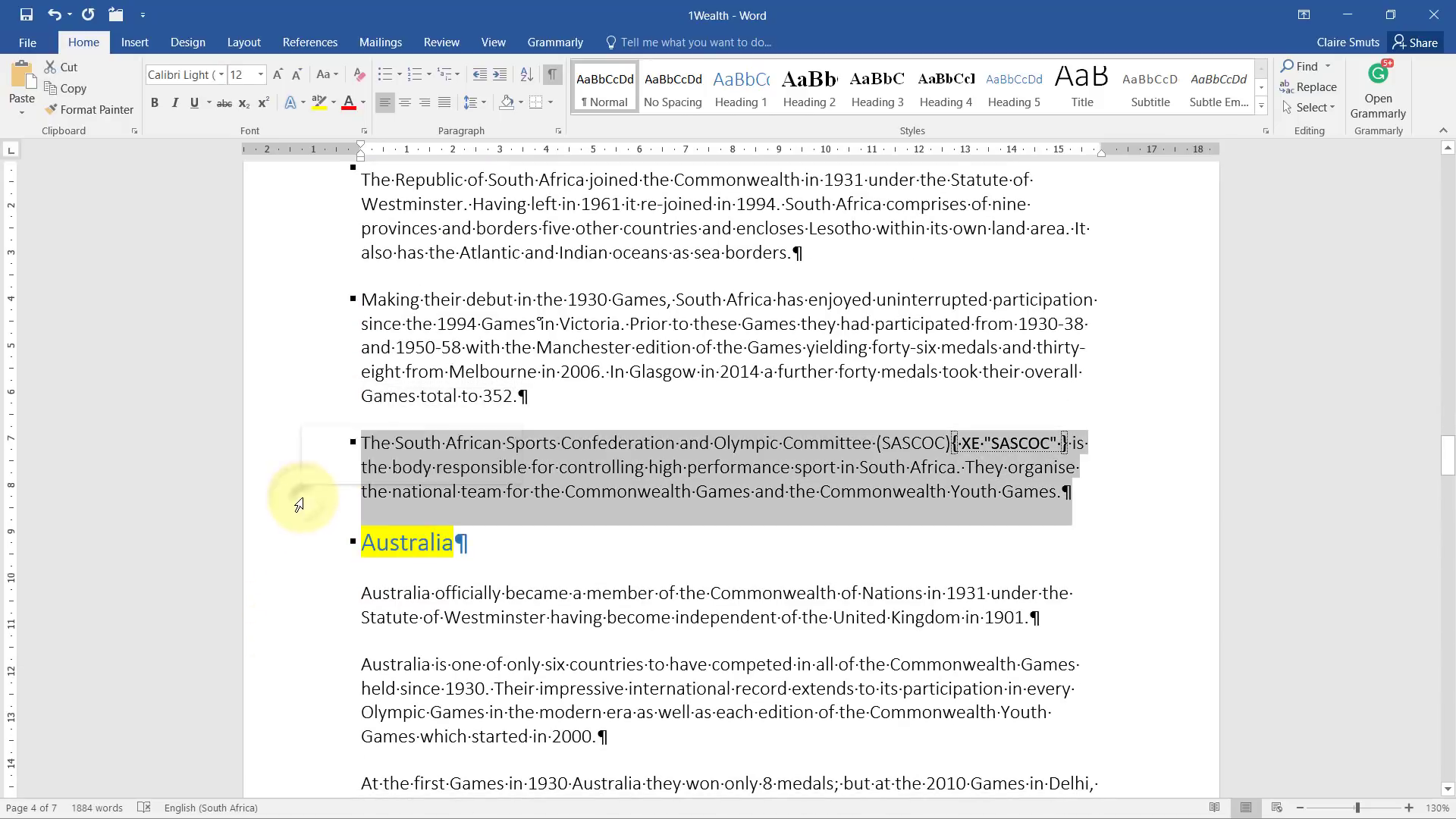
pyautogui.click(560, 130)
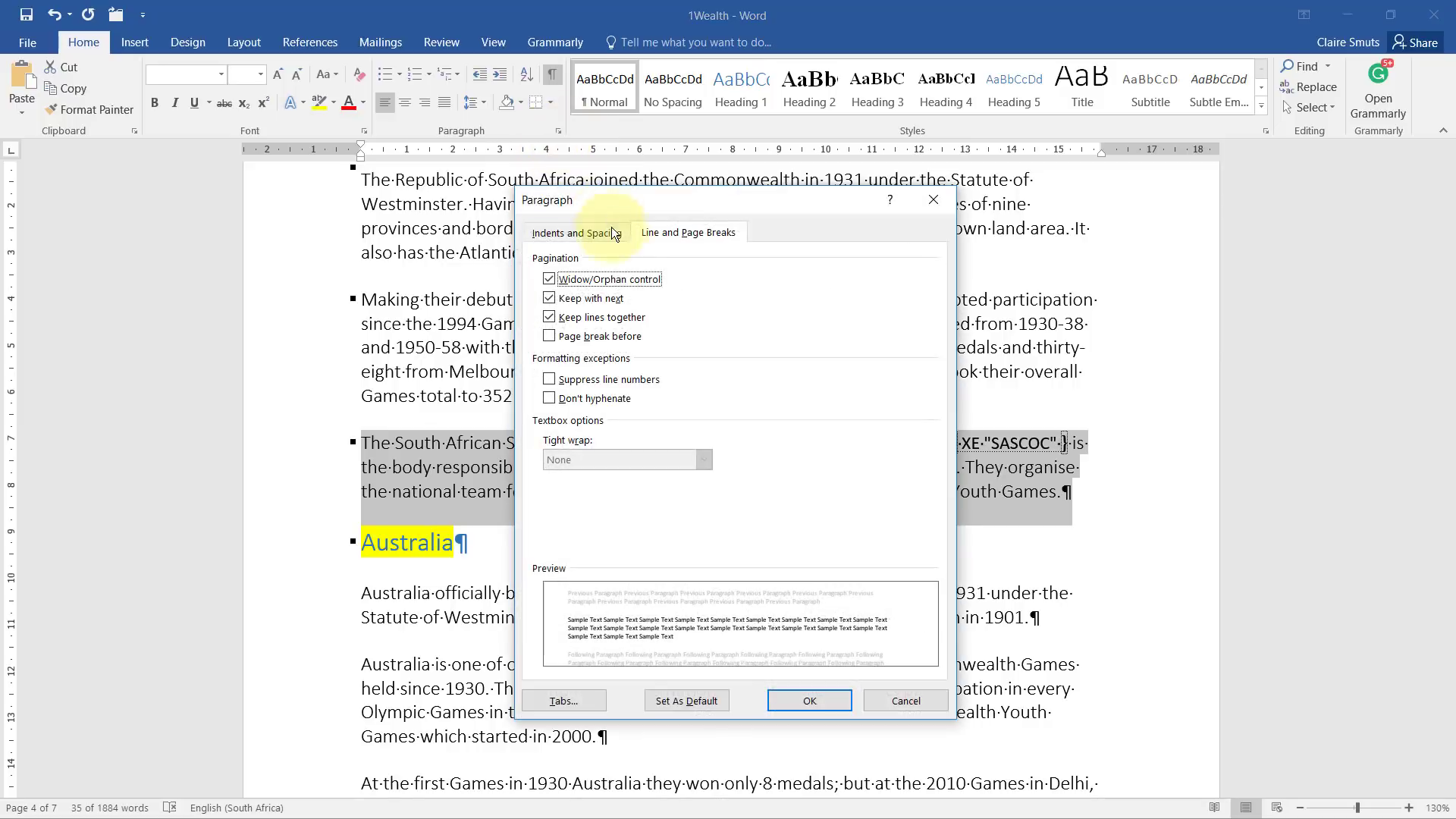
pyautogui.click(589, 299)
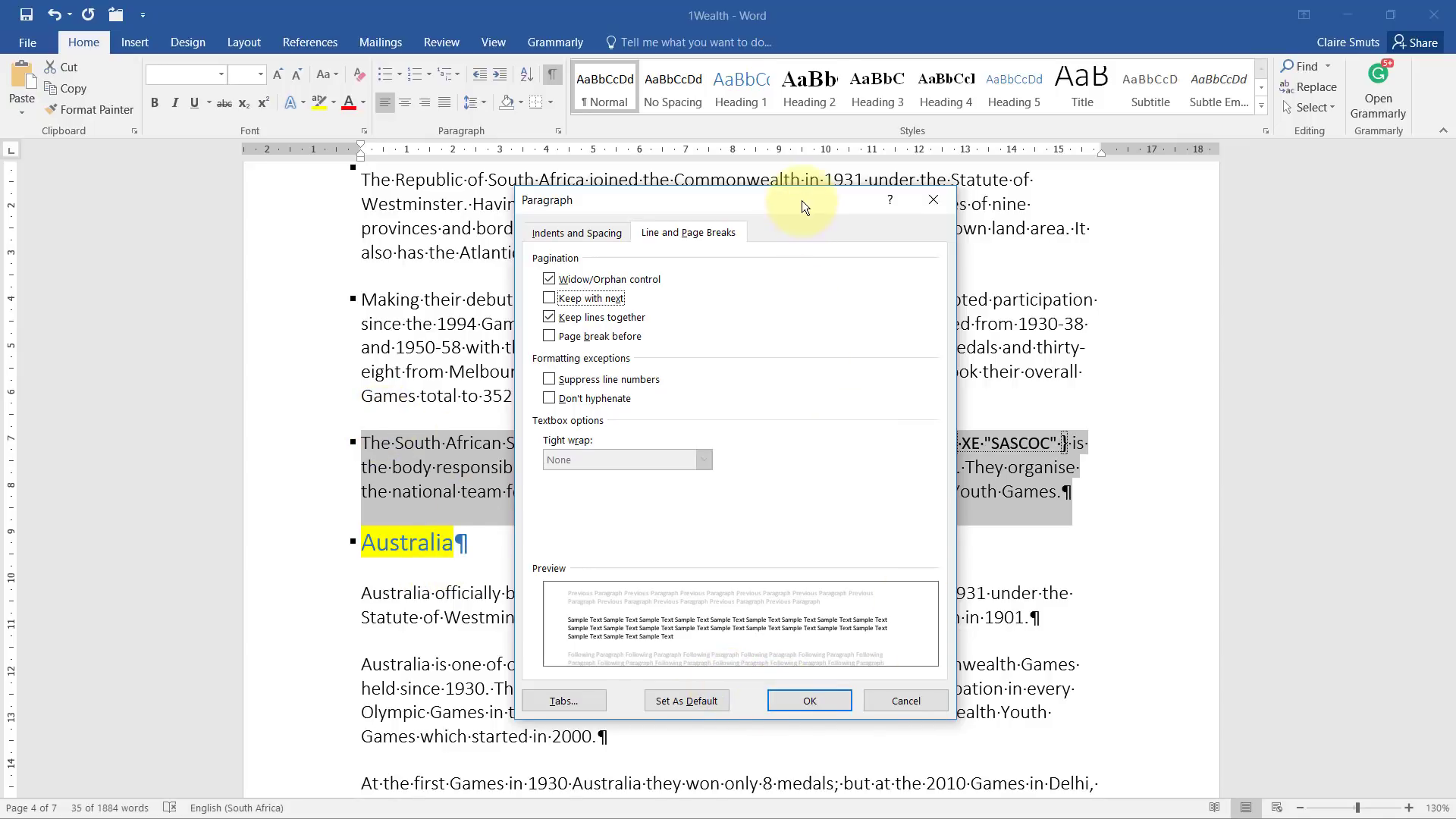
pyautogui.moveTo(803, 200); pyautogui.dragTo(1136, 151)
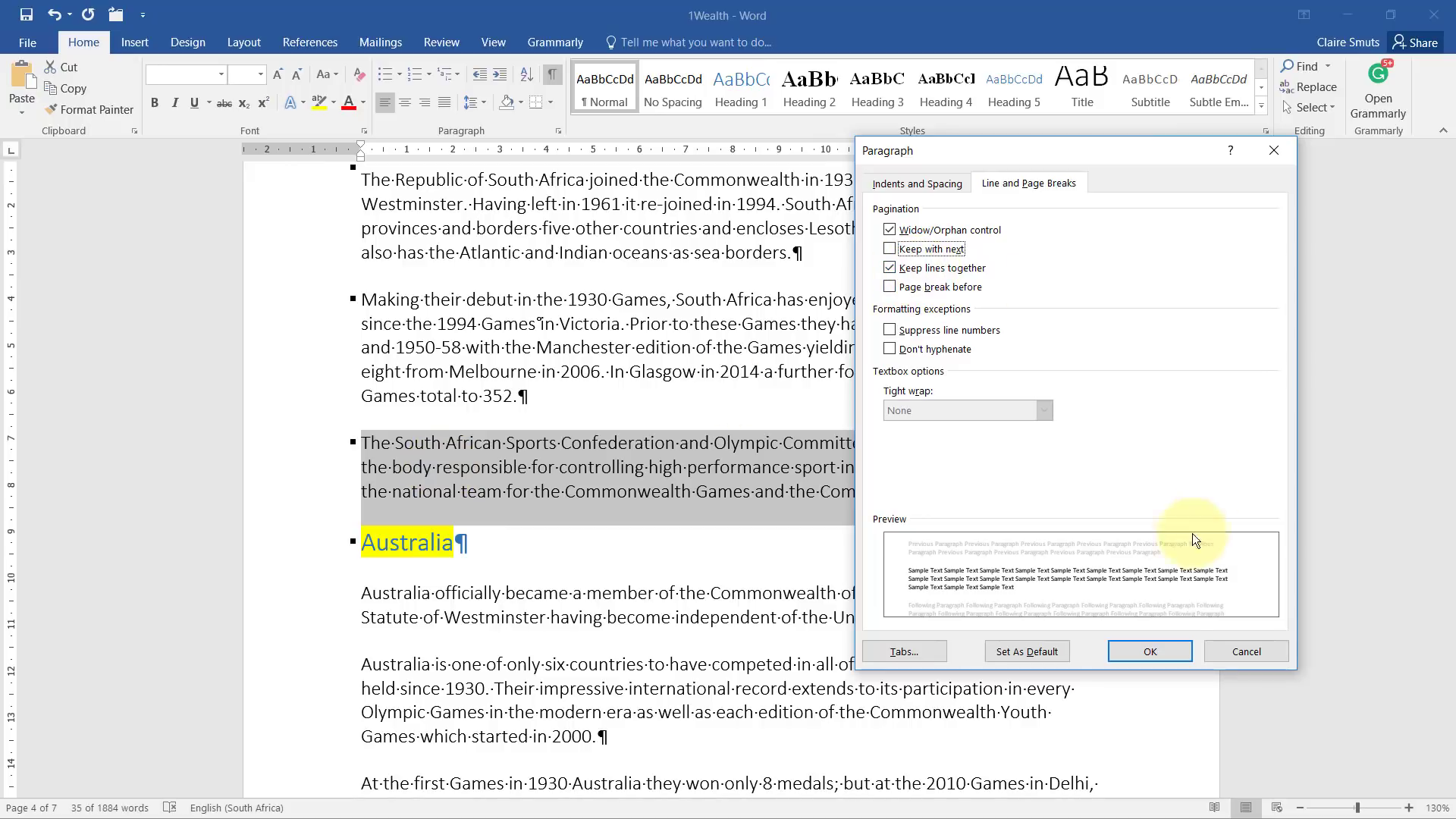
pyautogui.click(1149, 651)
pyautogui.click(1112, 516)
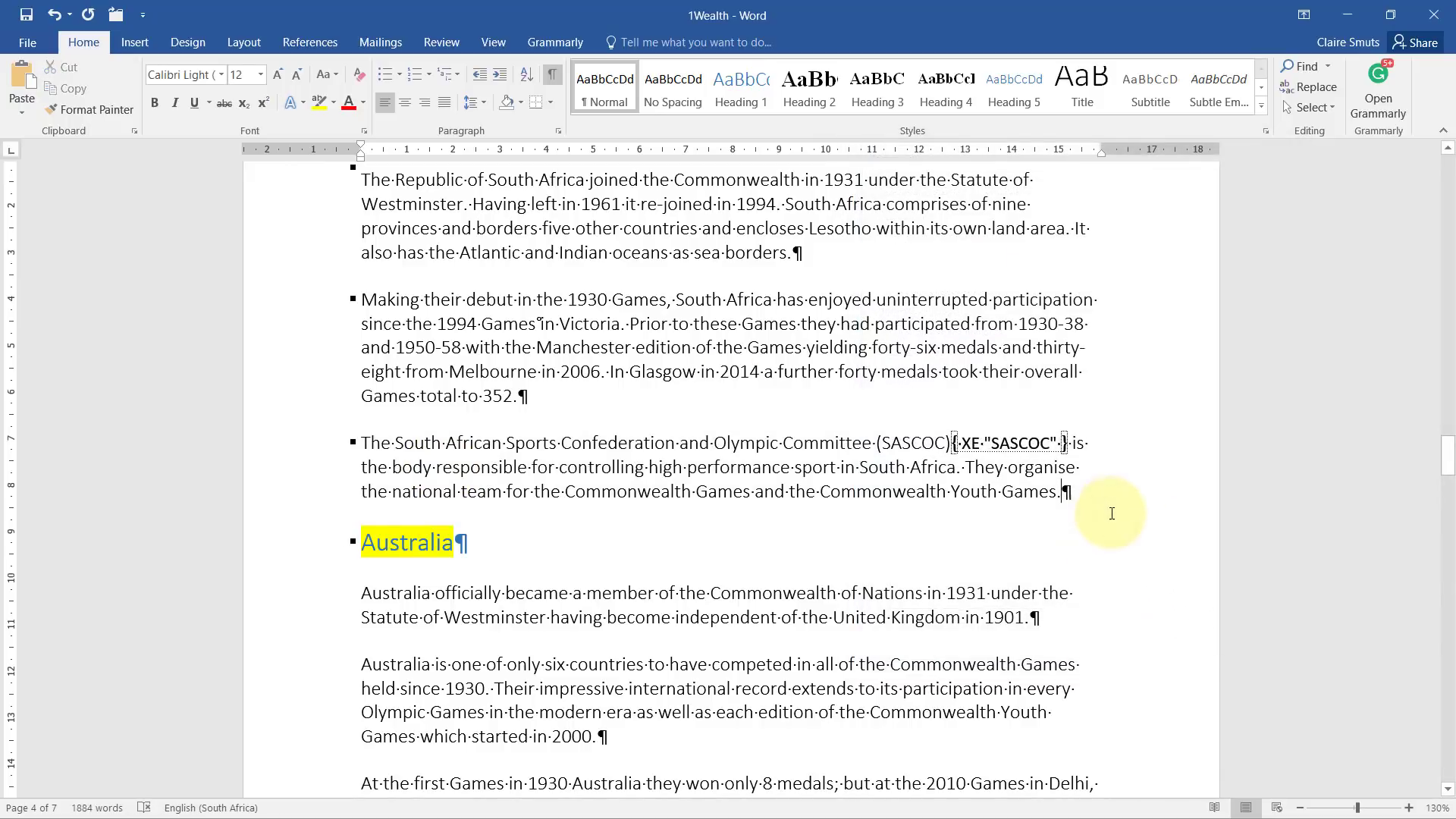
pyautogui.moveTo(1086, 484); pyautogui.dragTo(393, 328)
pyautogui.click(541, 369)
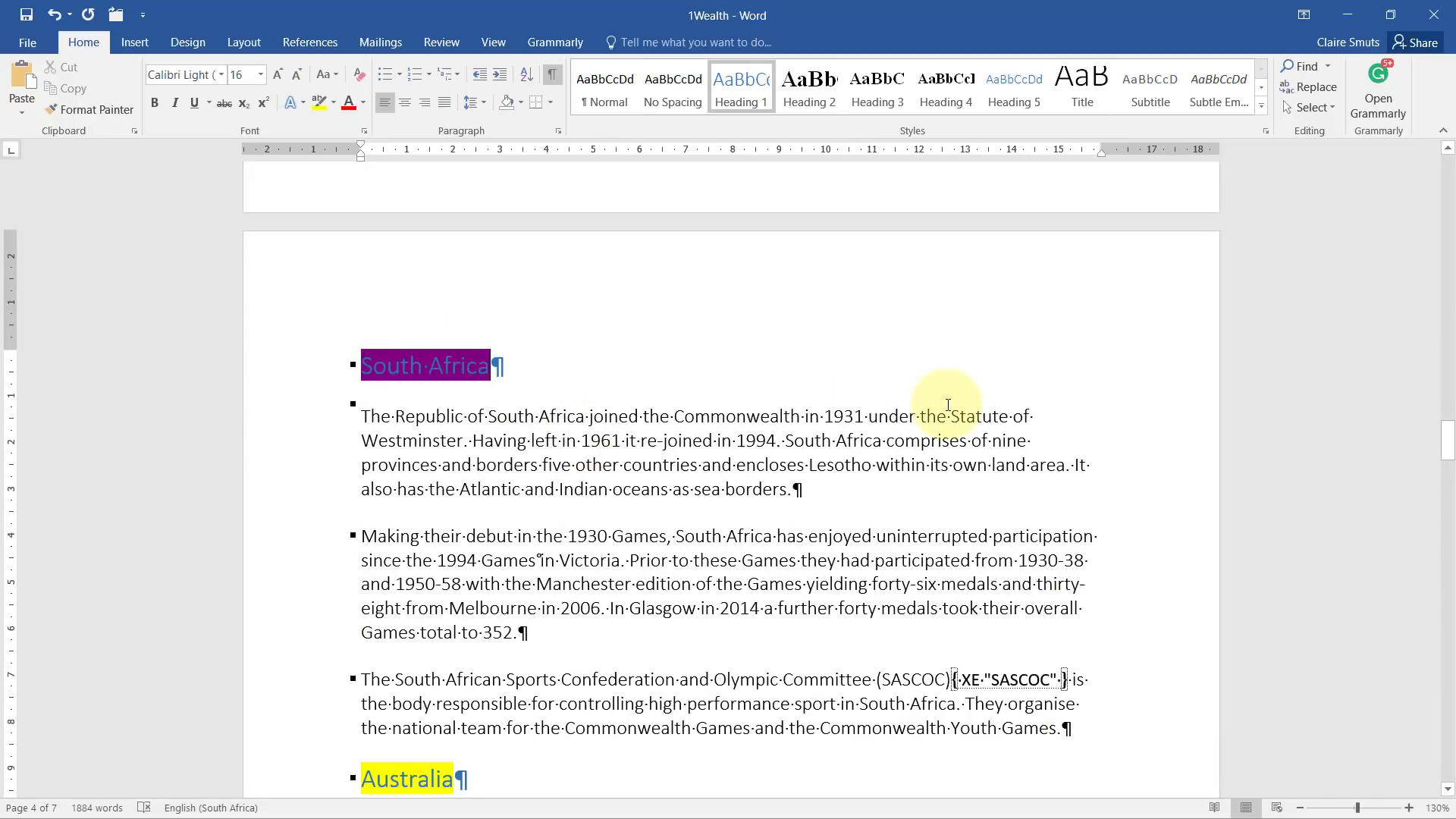
pyautogui.click(964, 478)
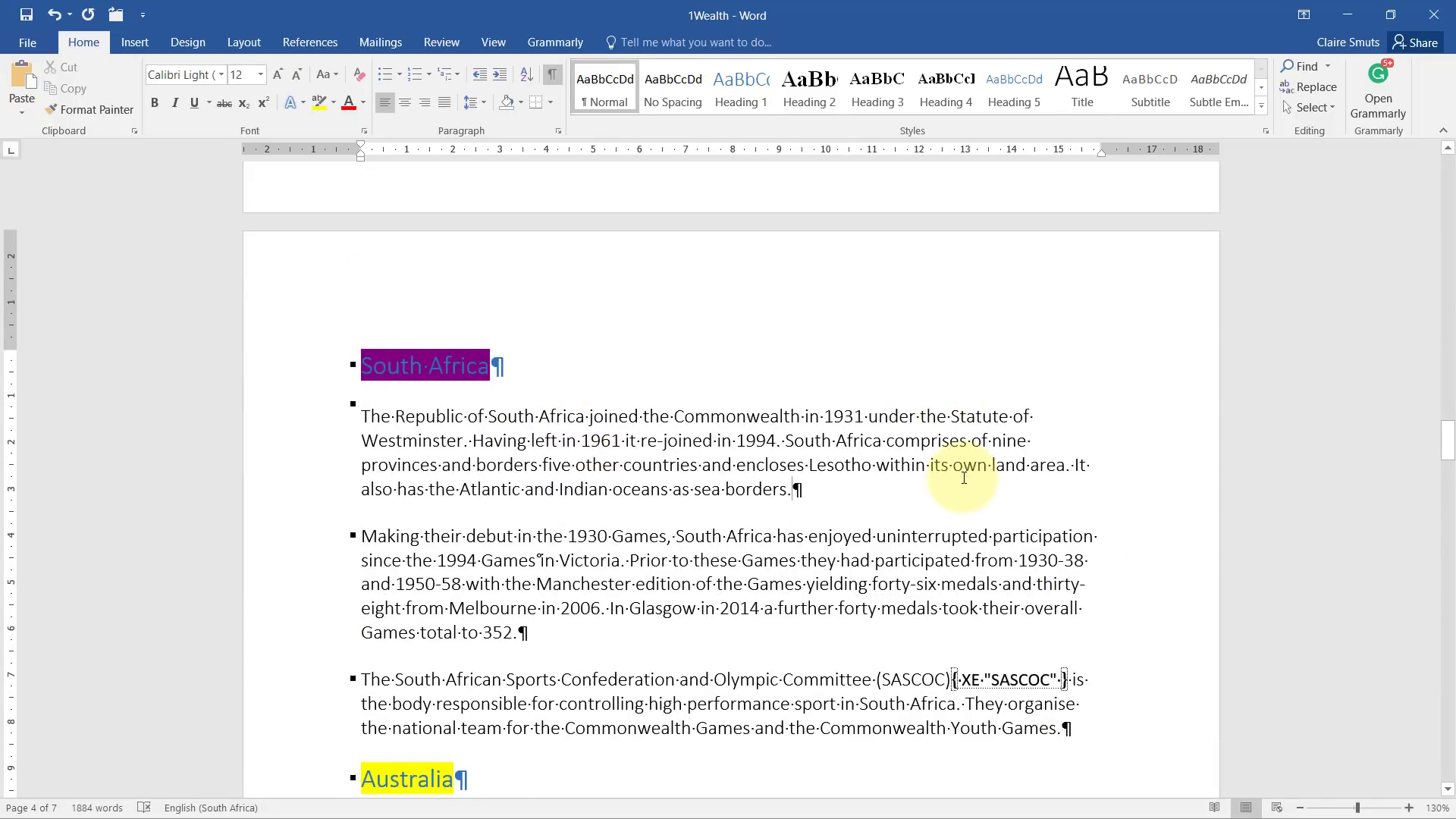
pyautogui.hotkey('alt', 'Tab')
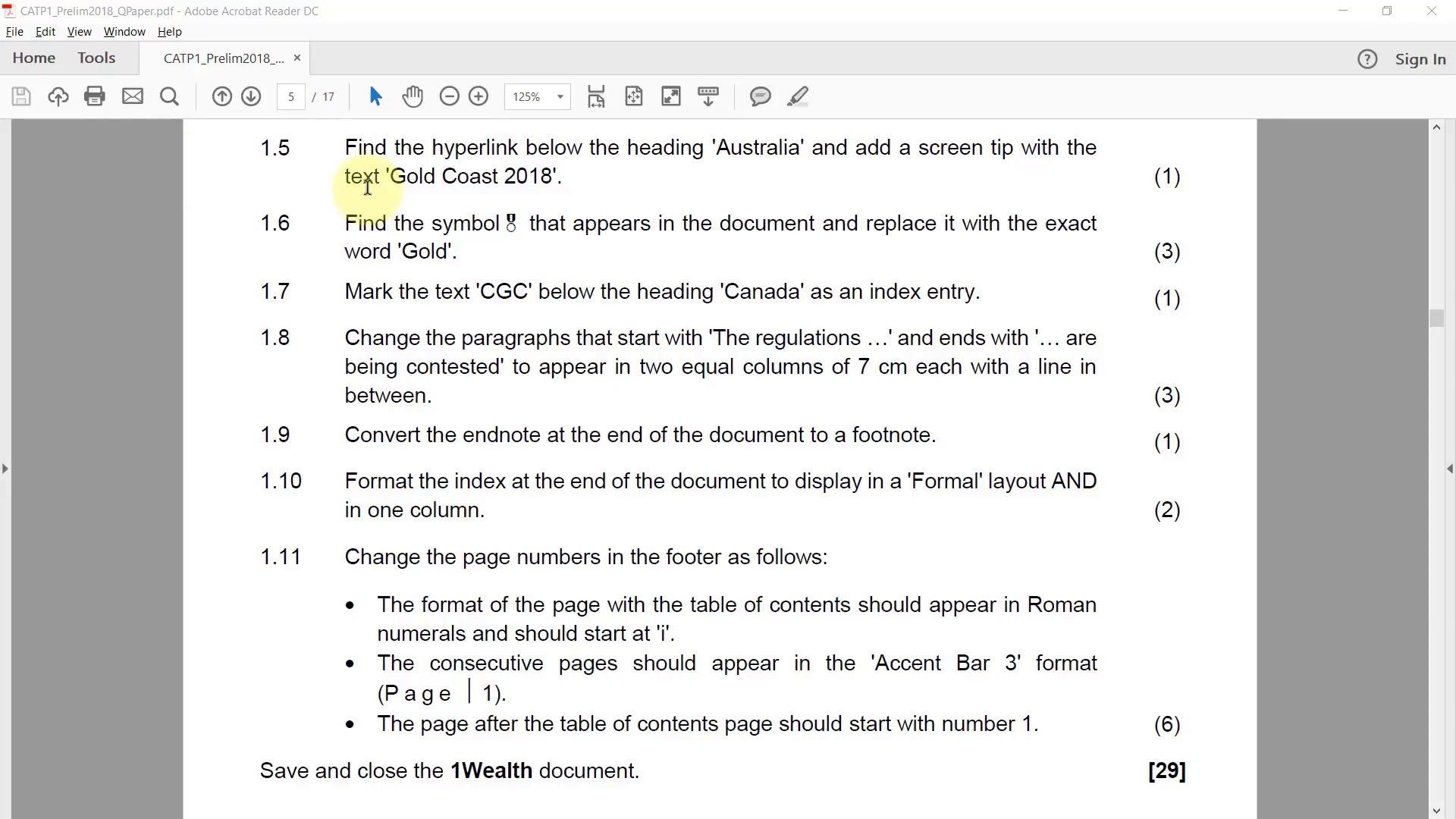
# Read question 1.5, marking the screen tip text 'Gold Coast 2018', then return to Word
pyautogui.moveTo(389, 176); pyautogui.dragTo(546, 179)
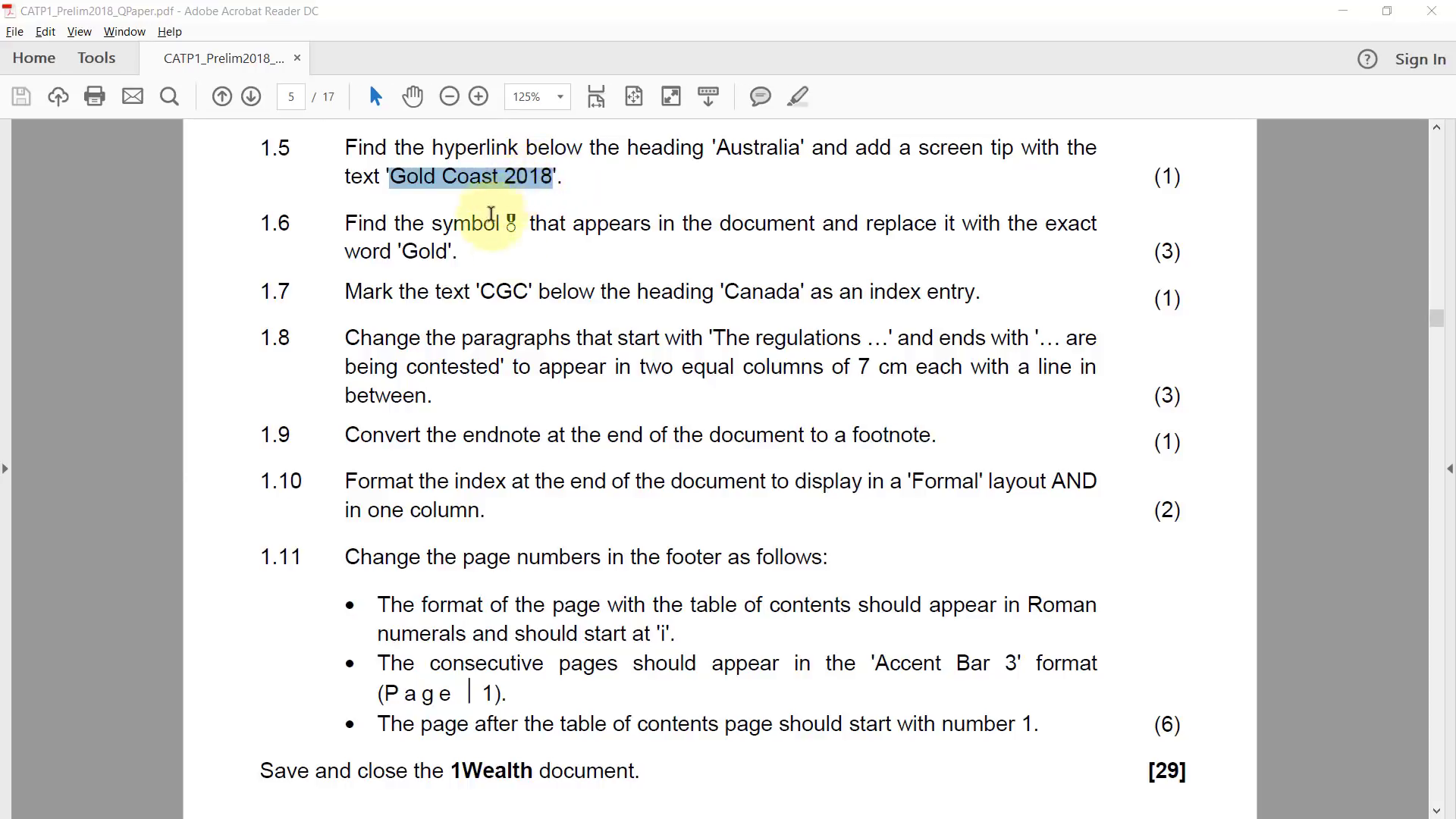
pyautogui.hotkey('alt', 'Tab')
pyautogui.scroll(-13, 791, 380)
pyautogui.scroll(6, 683, 358)
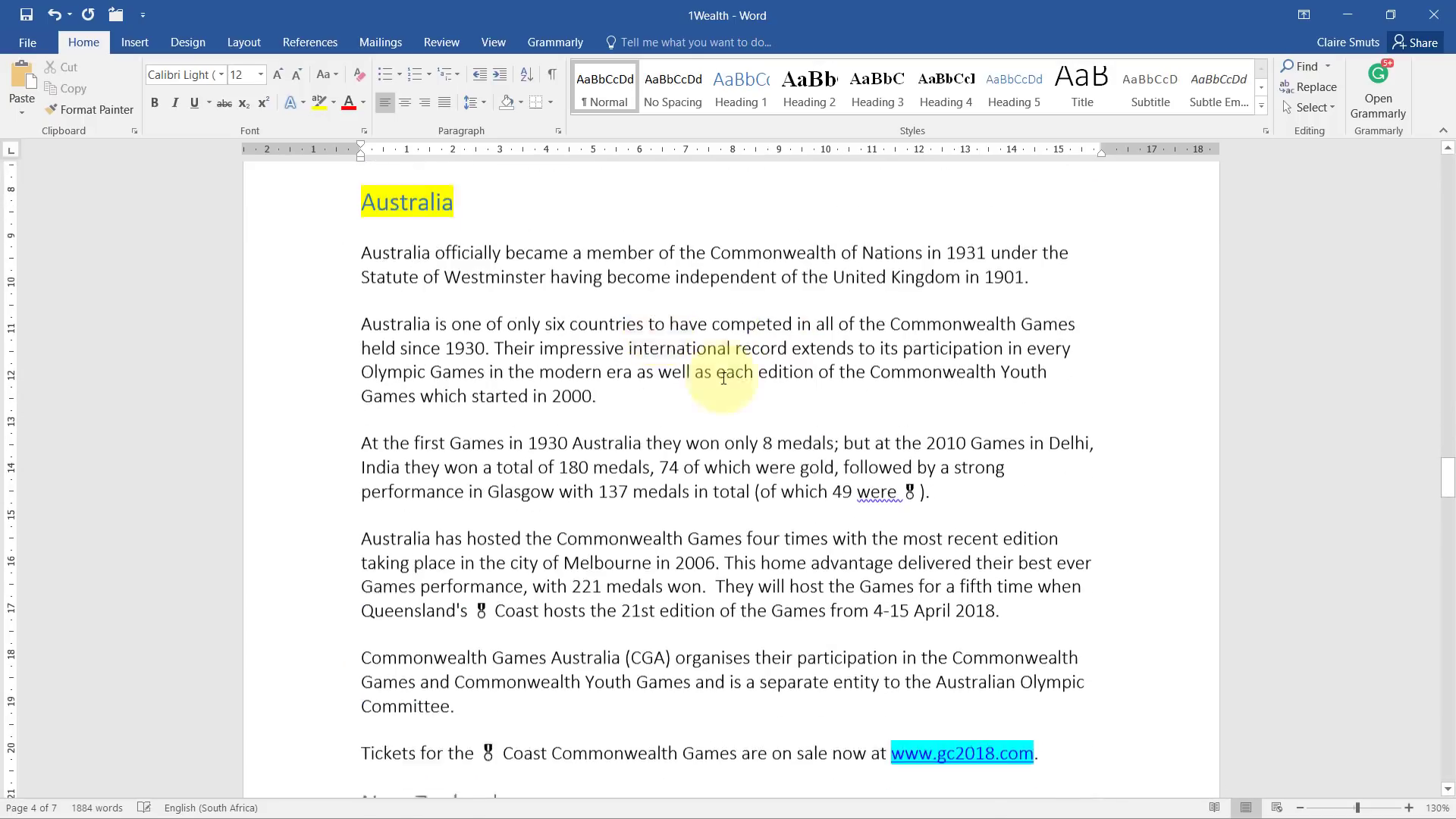
pyautogui.scroll(-5, 759, 423)
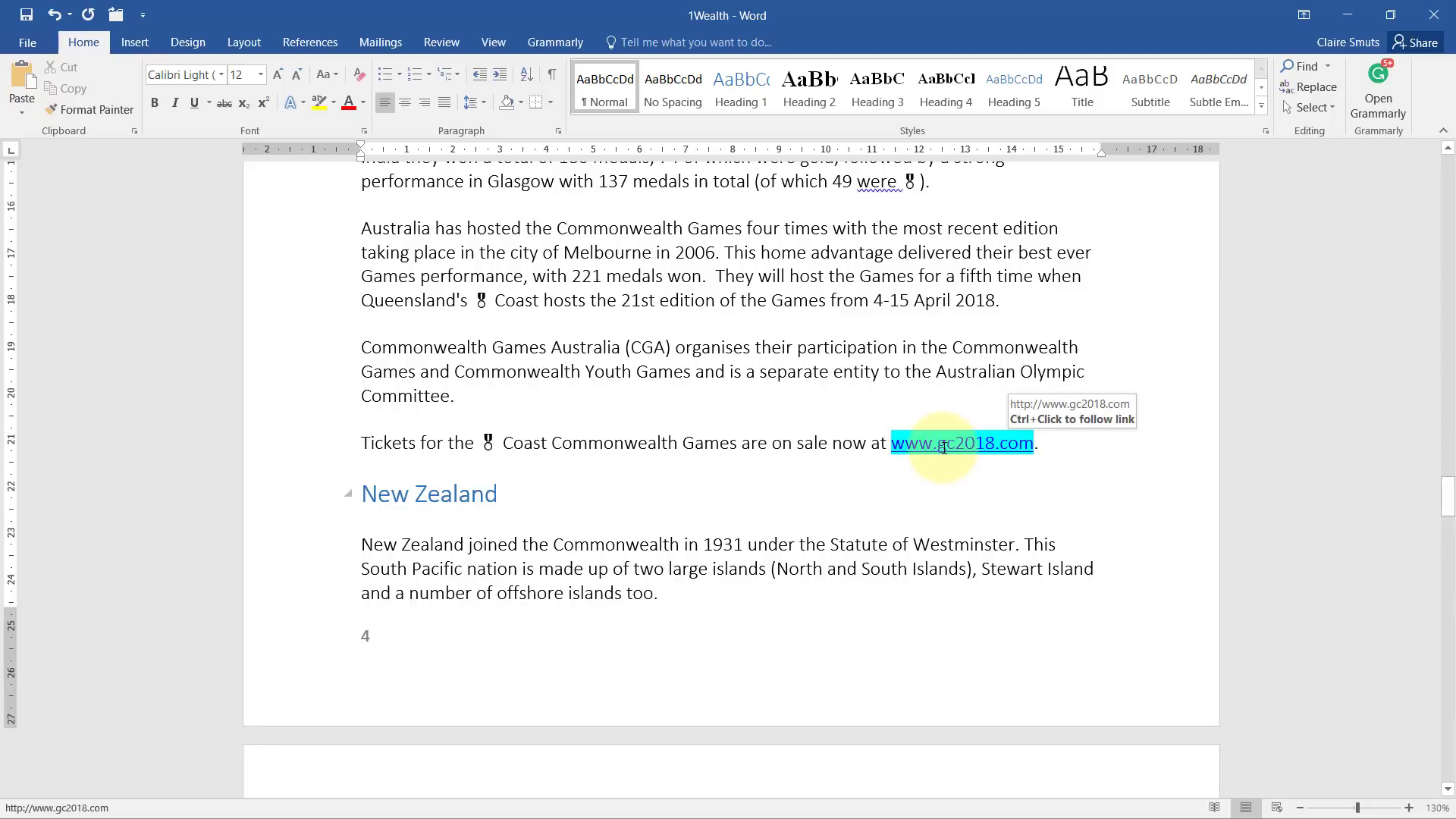
pyautogui.rightClick(942, 447)
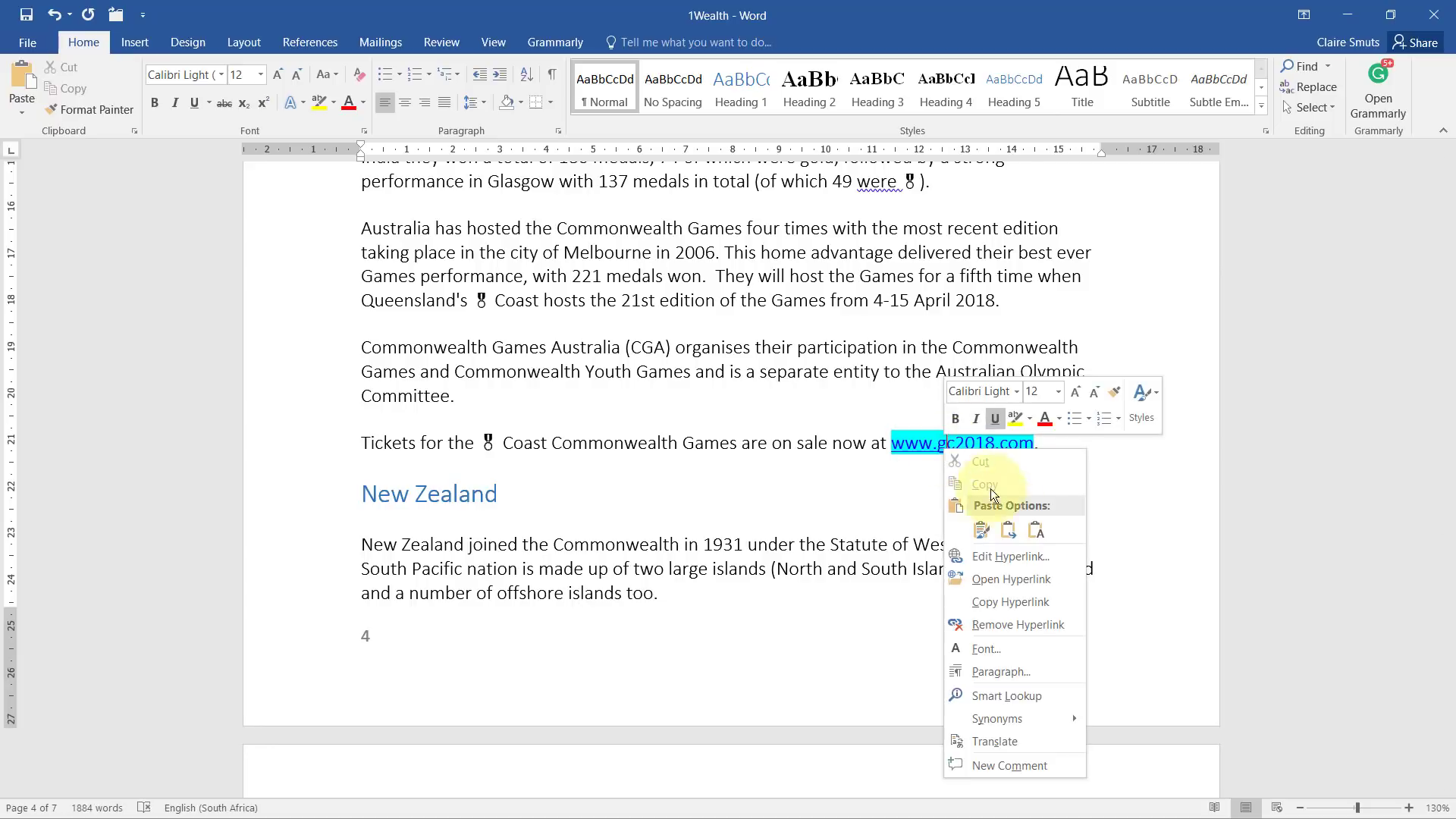
pyautogui.click(1002, 548)
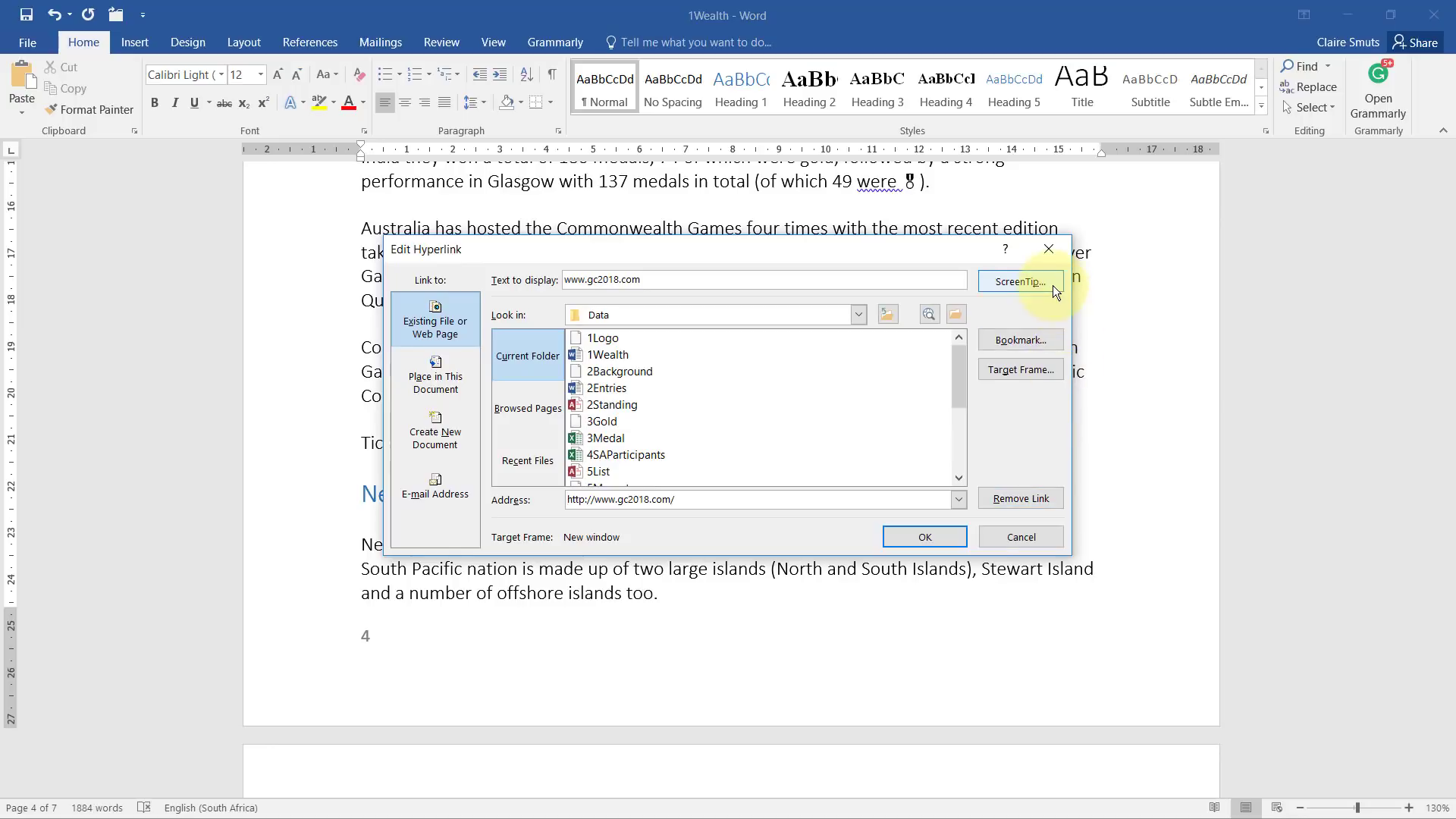
pyautogui.click(1053, 285)
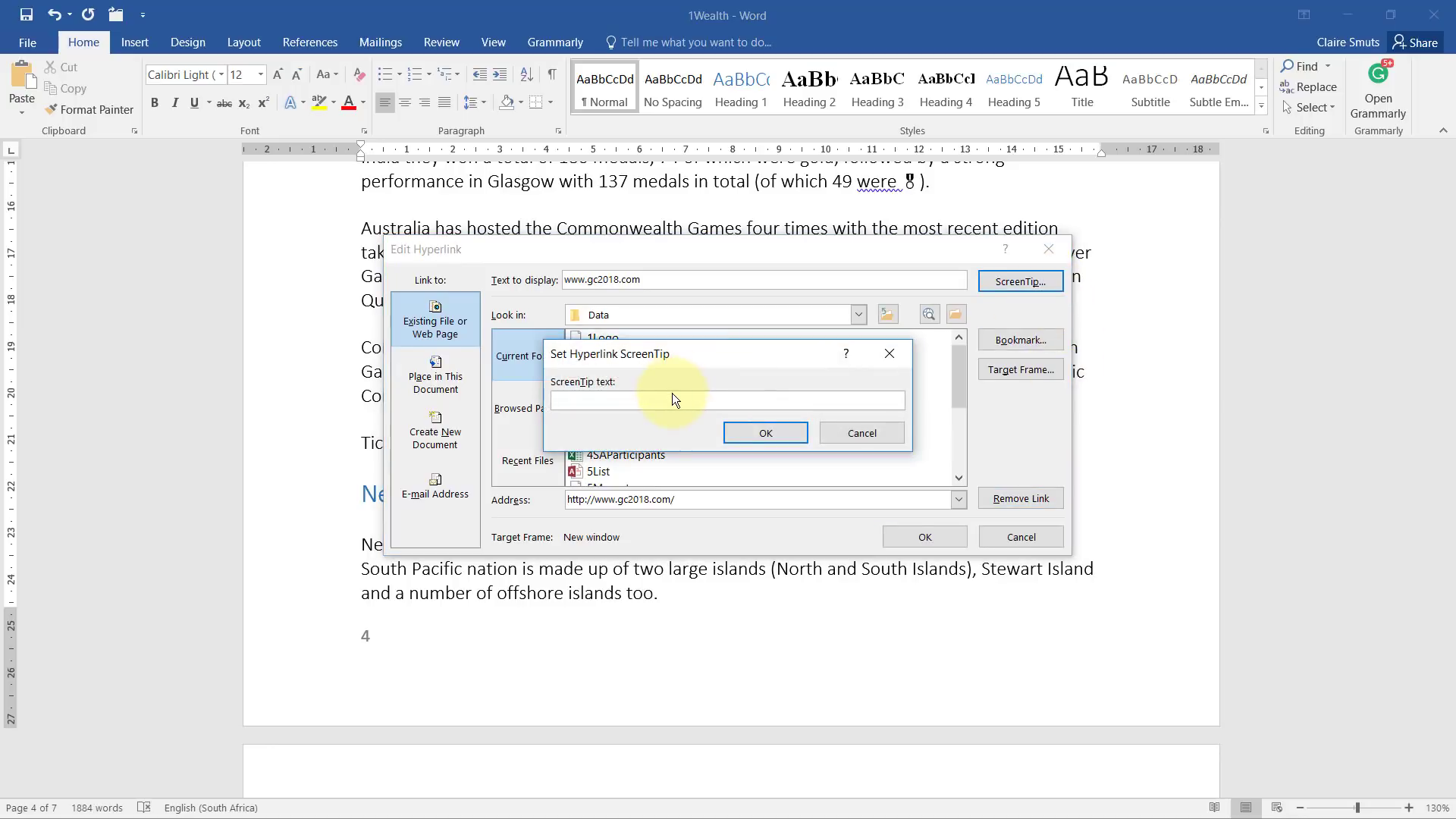
pyautogui.write('Commonwealth Games')
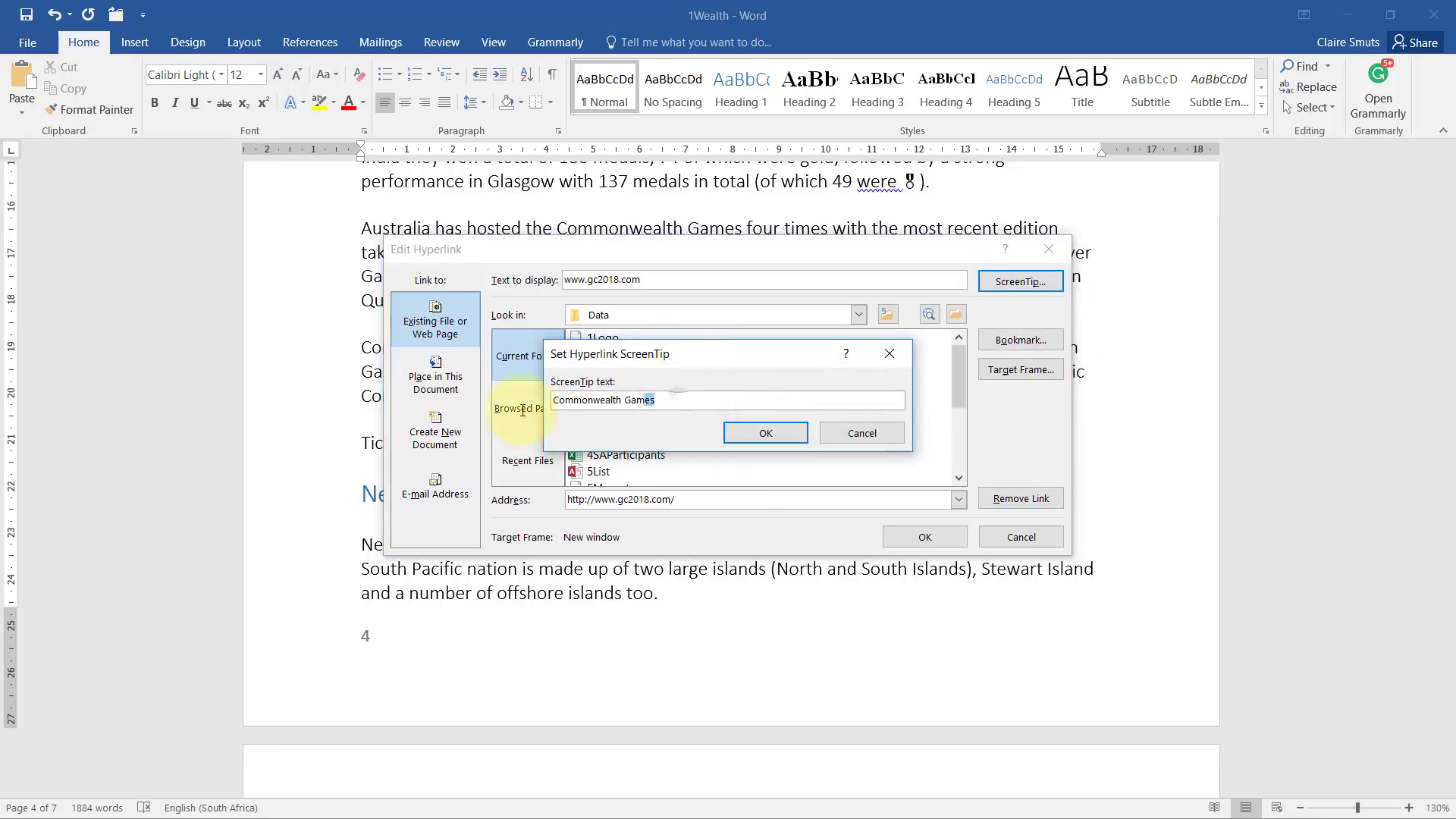
pyautogui.hotkey('ctrl', 'a')
pyautogui.write('Gold Coast 2018')
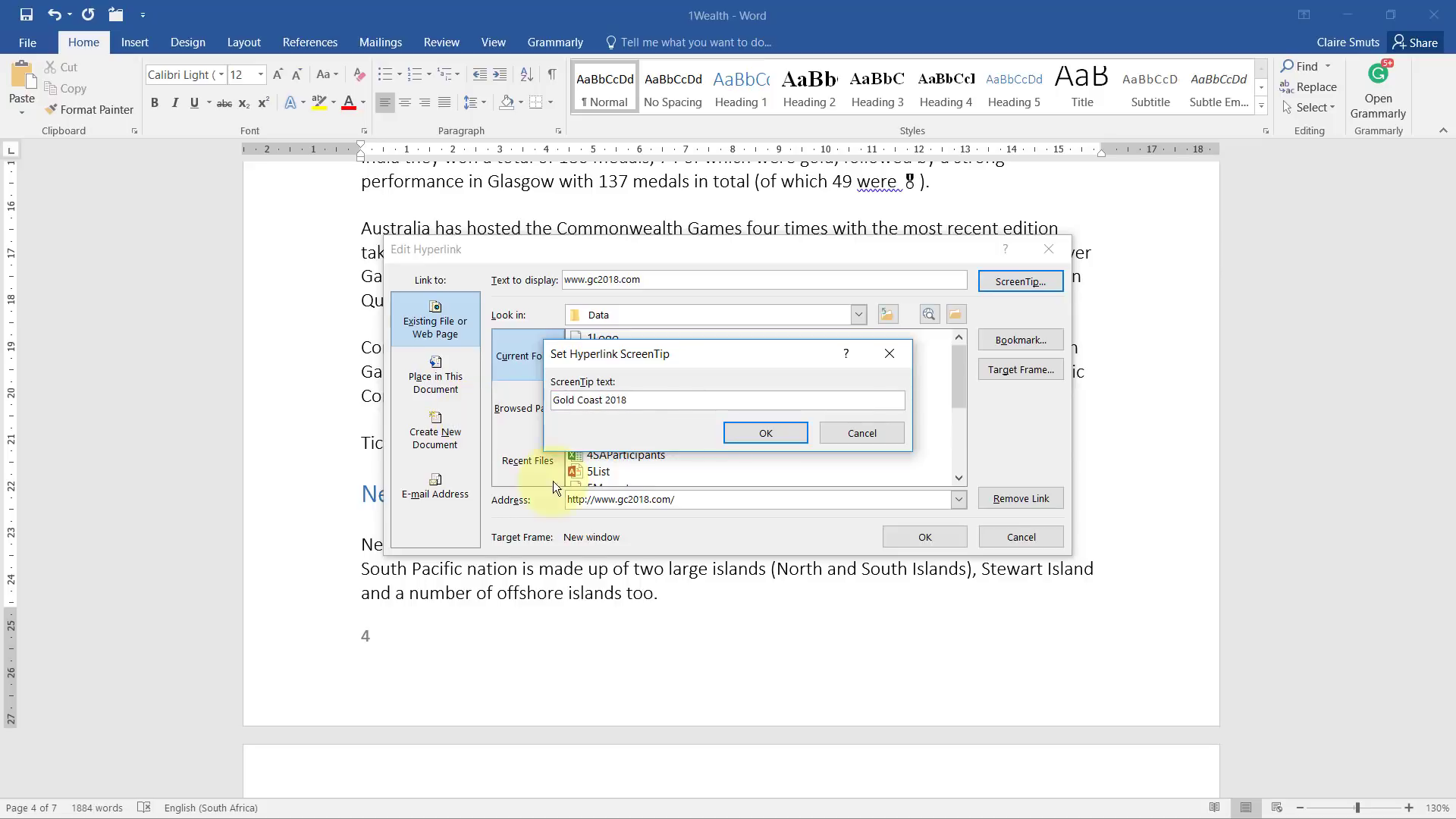
pyautogui.click(762, 432)
pyautogui.click(925, 537)
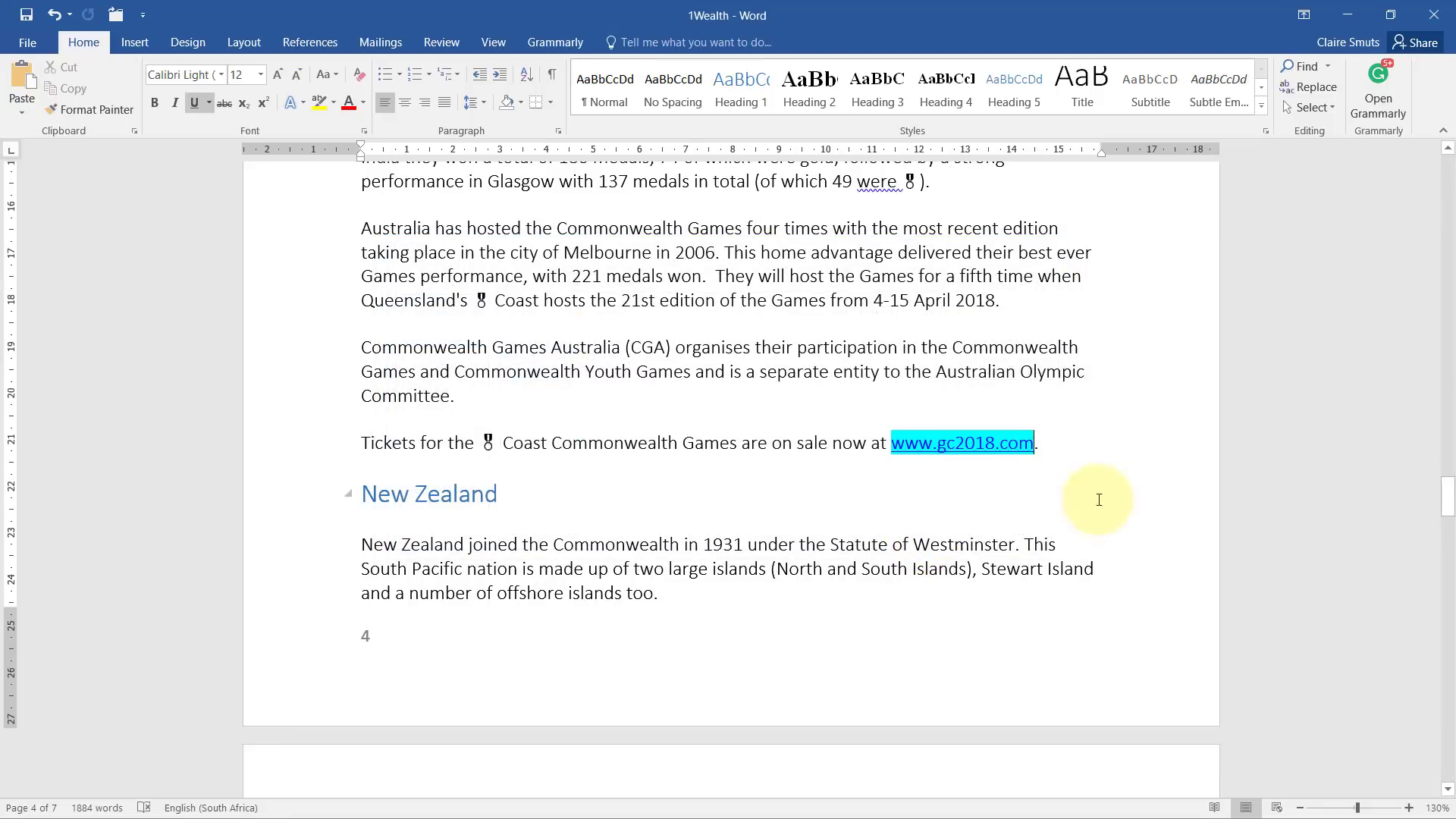
pyautogui.moveTo(976, 434)
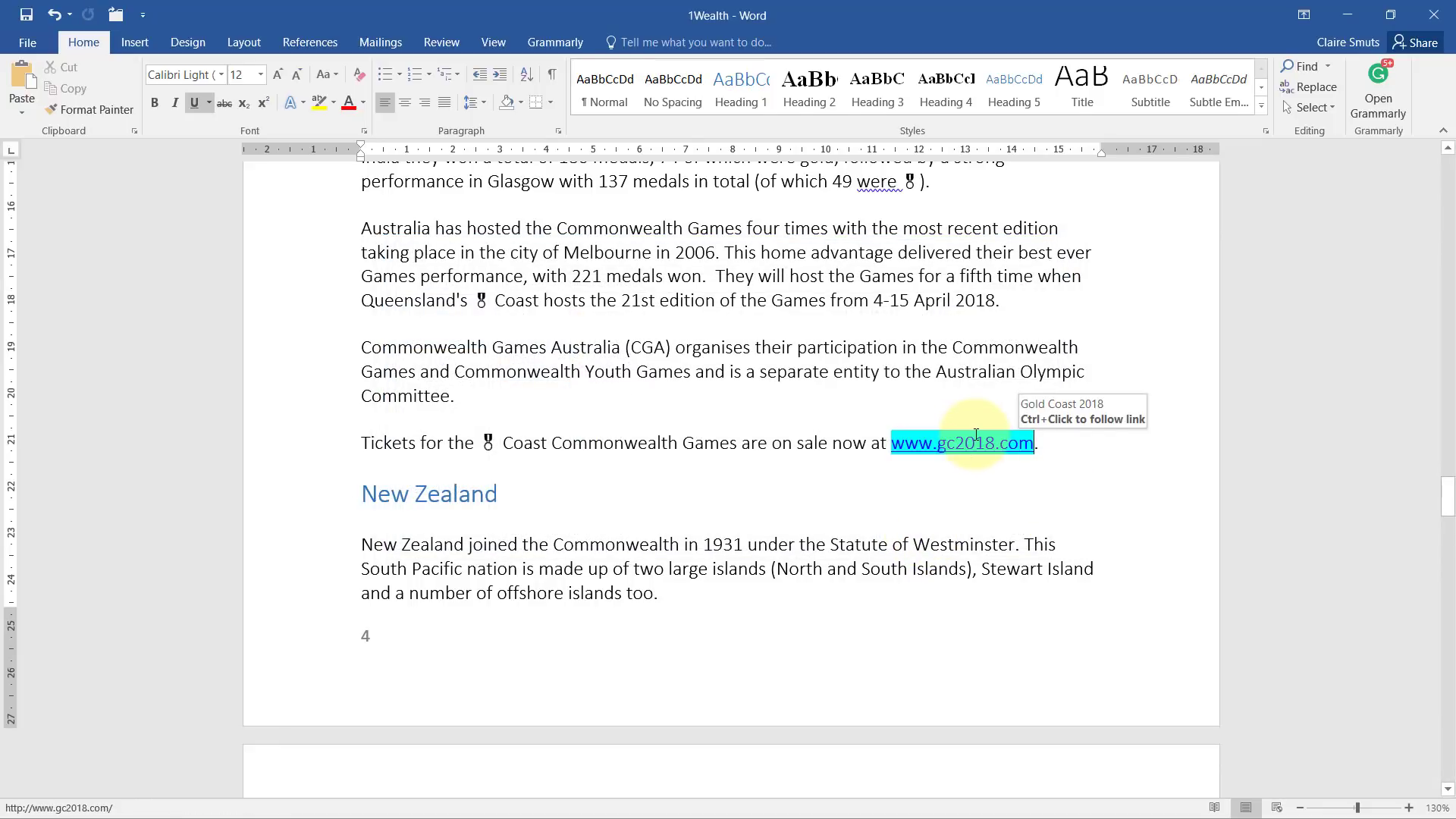
pyautogui.hotkey('alt', 'Tab')
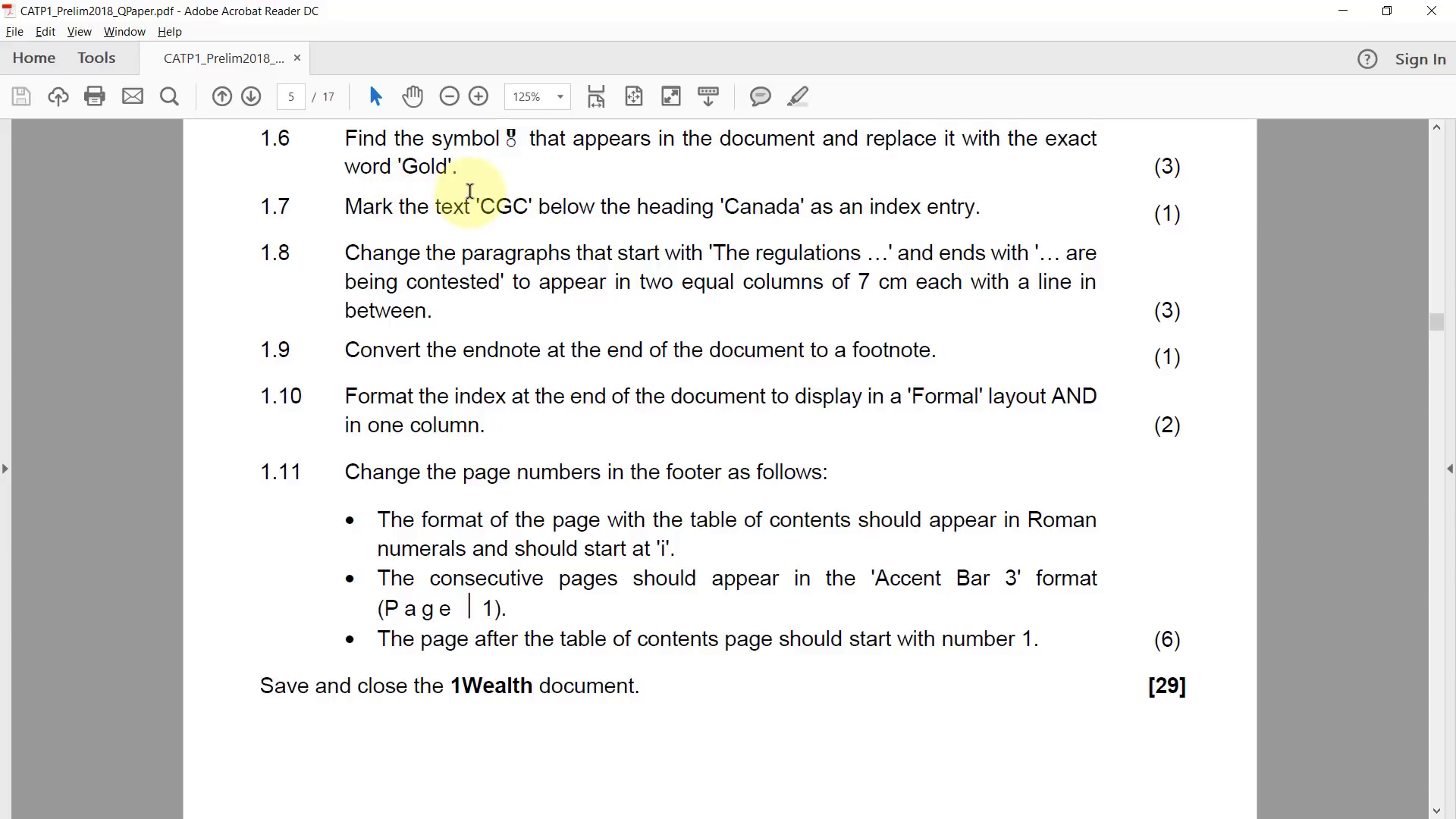
pyautogui.hotkey('alt', 'Tab')
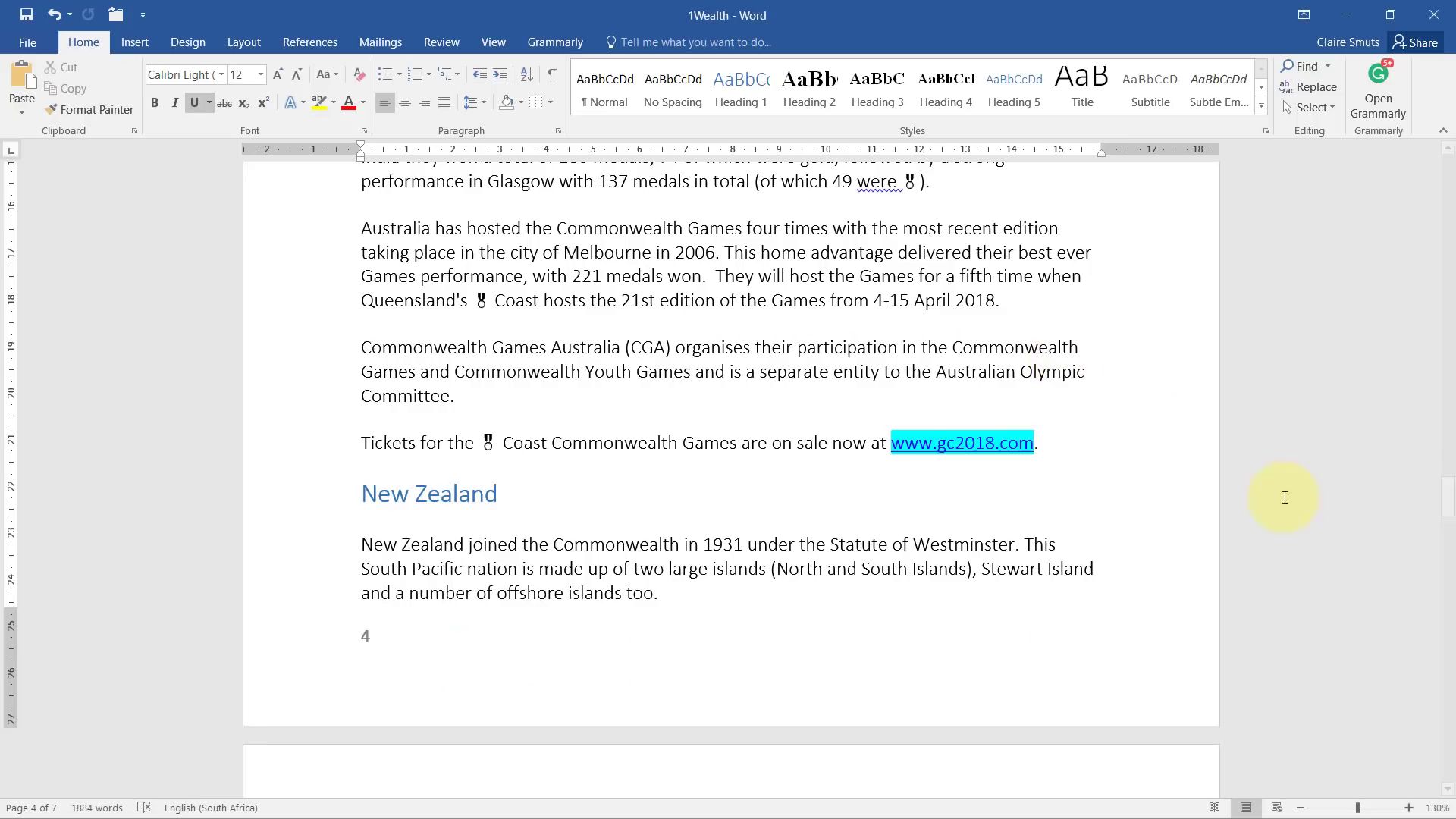
# Copy the medal symbol that follows Queensland's in the Australia section
pyautogui.doubleClick(481, 300)
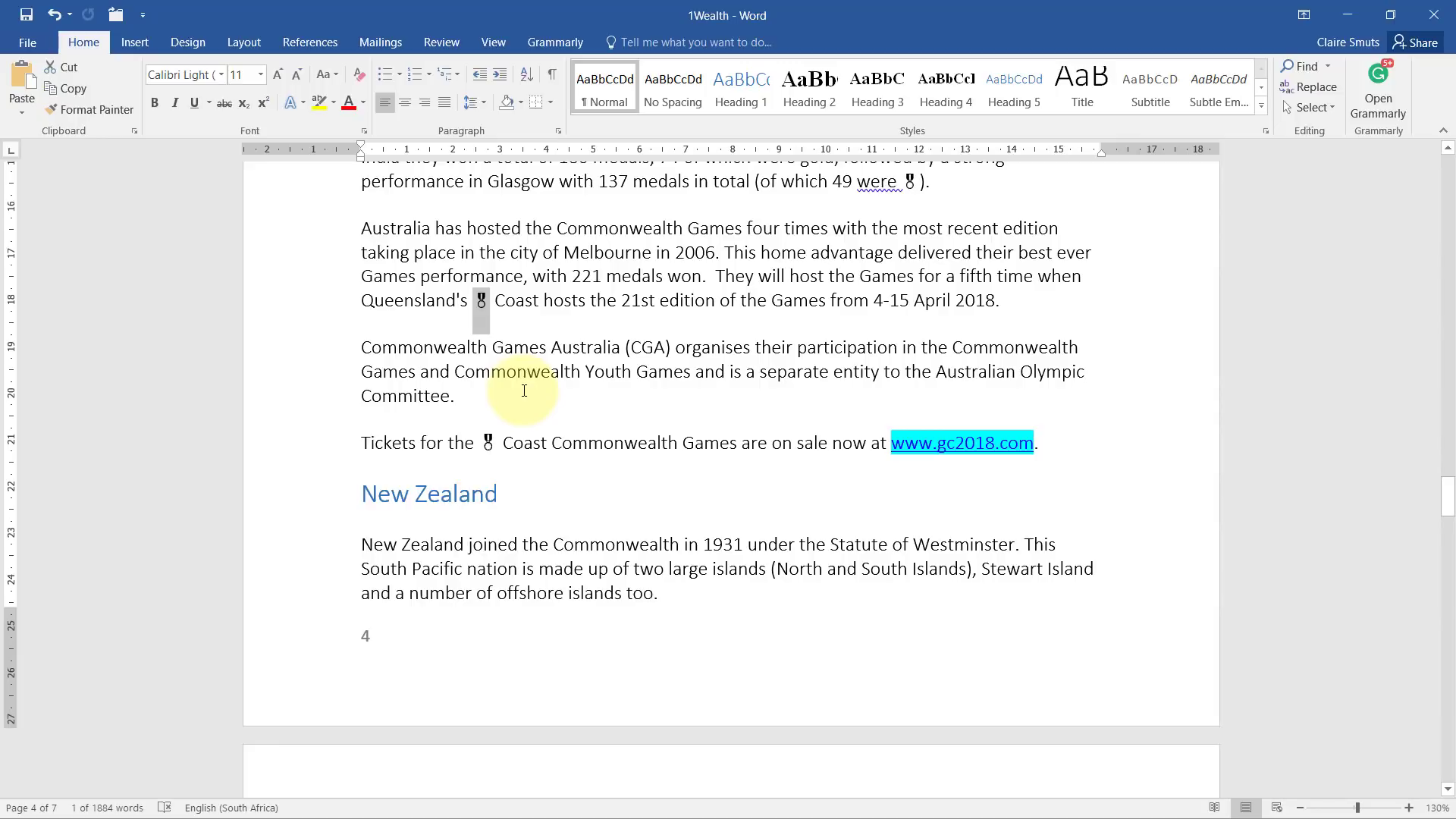
pyautogui.doubleClick(488, 443)
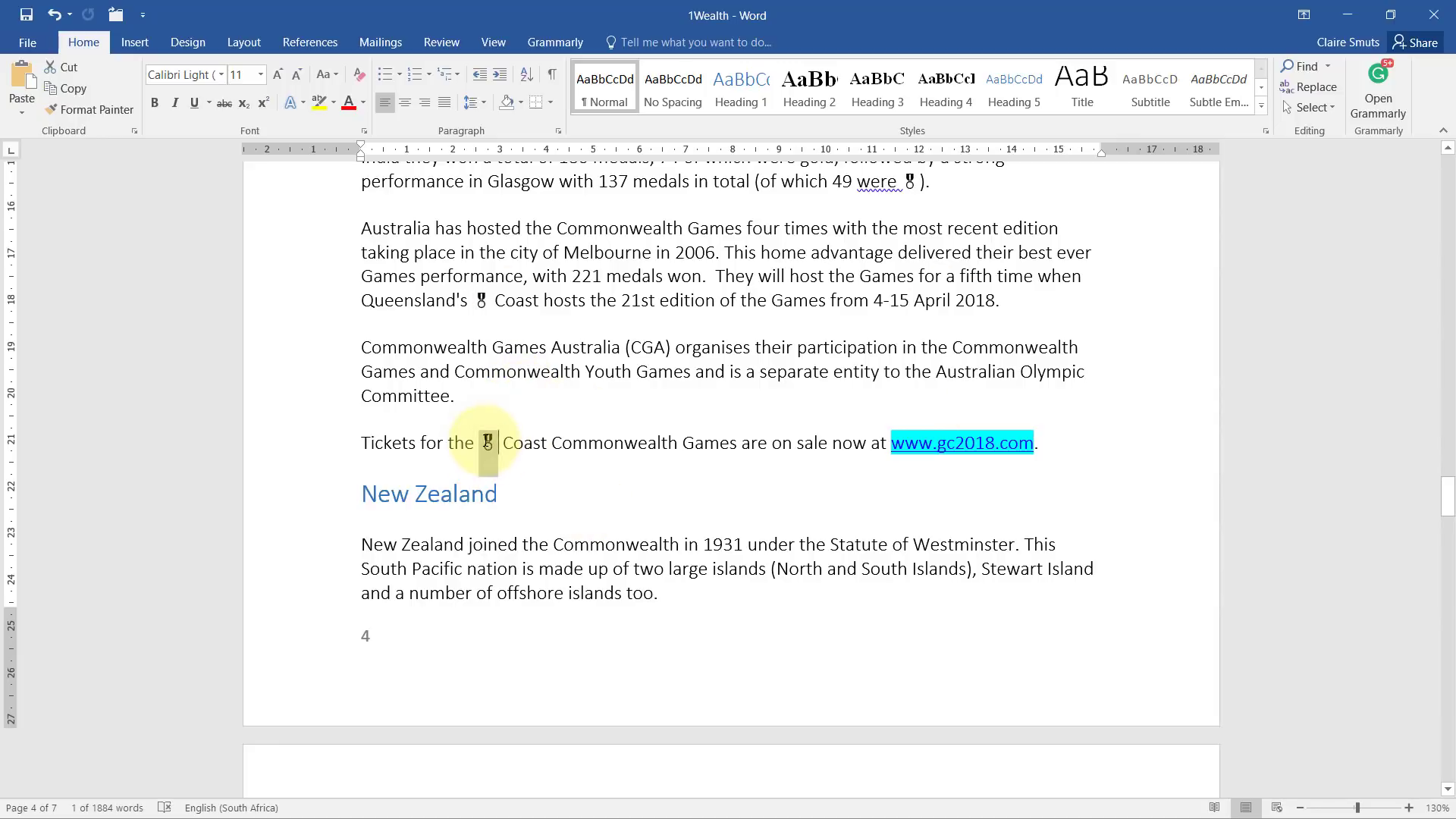
pyautogui.doubleClick(481, 300)
pyautogui.scroll(4, 682, 456)
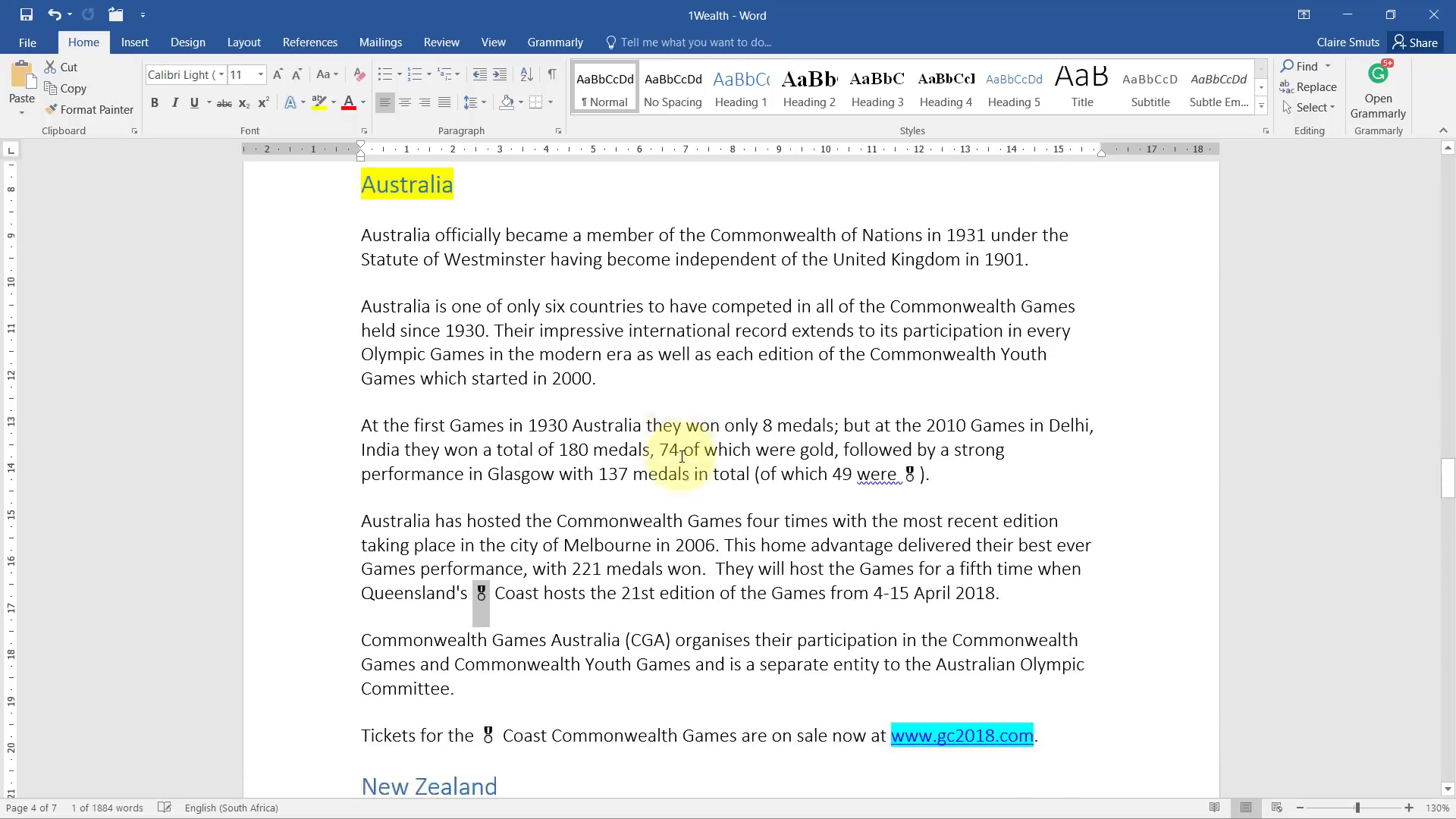
pyautogui.scroll(-5, 666, 447)
pyautogui.rightClick(482, 298)
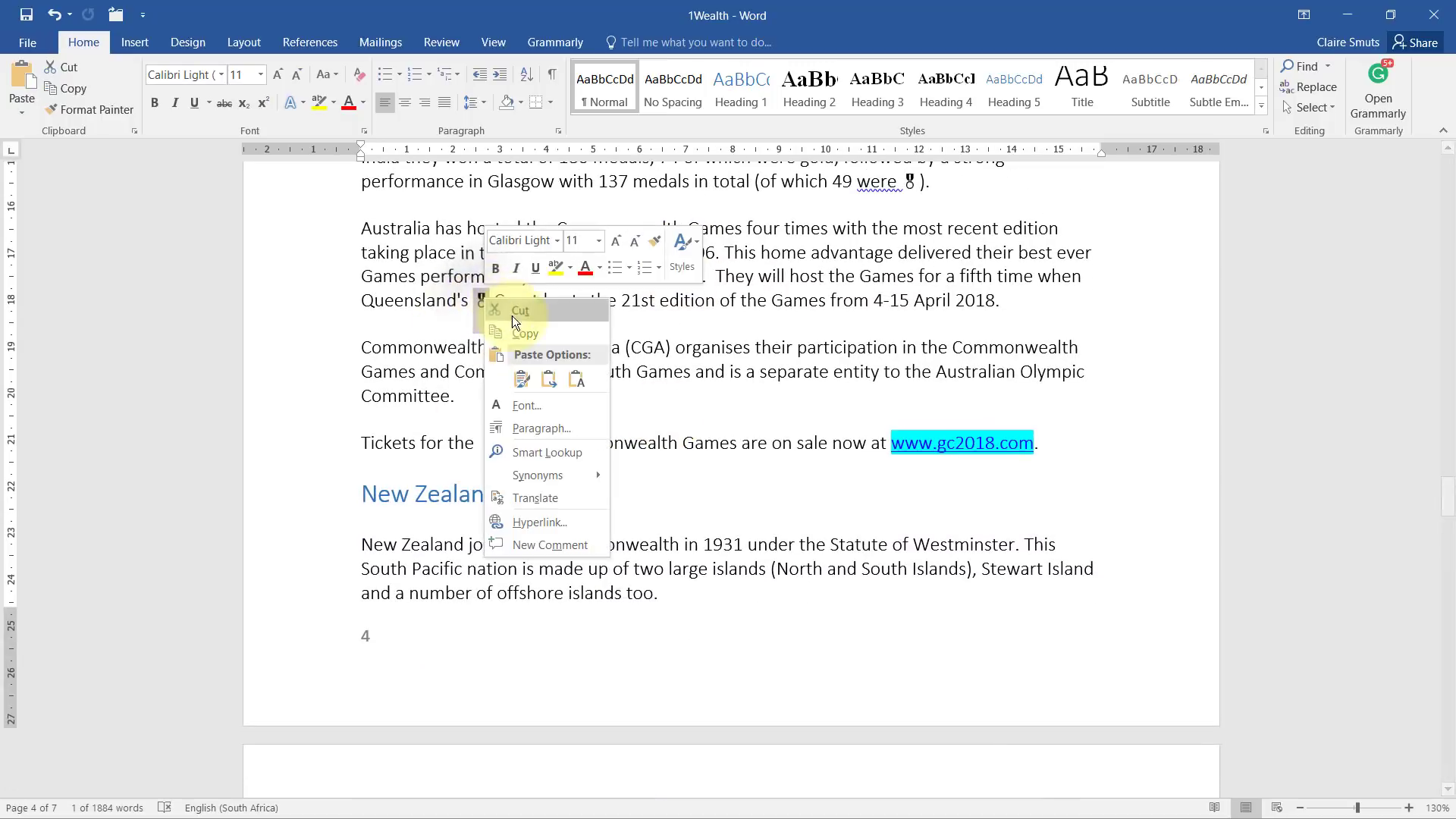
pyautogui.click(515, 328)
# Set up Replace to swap the medal symbol for 'Gold' with Match case ticked
pyautogui.click(1318, 88)
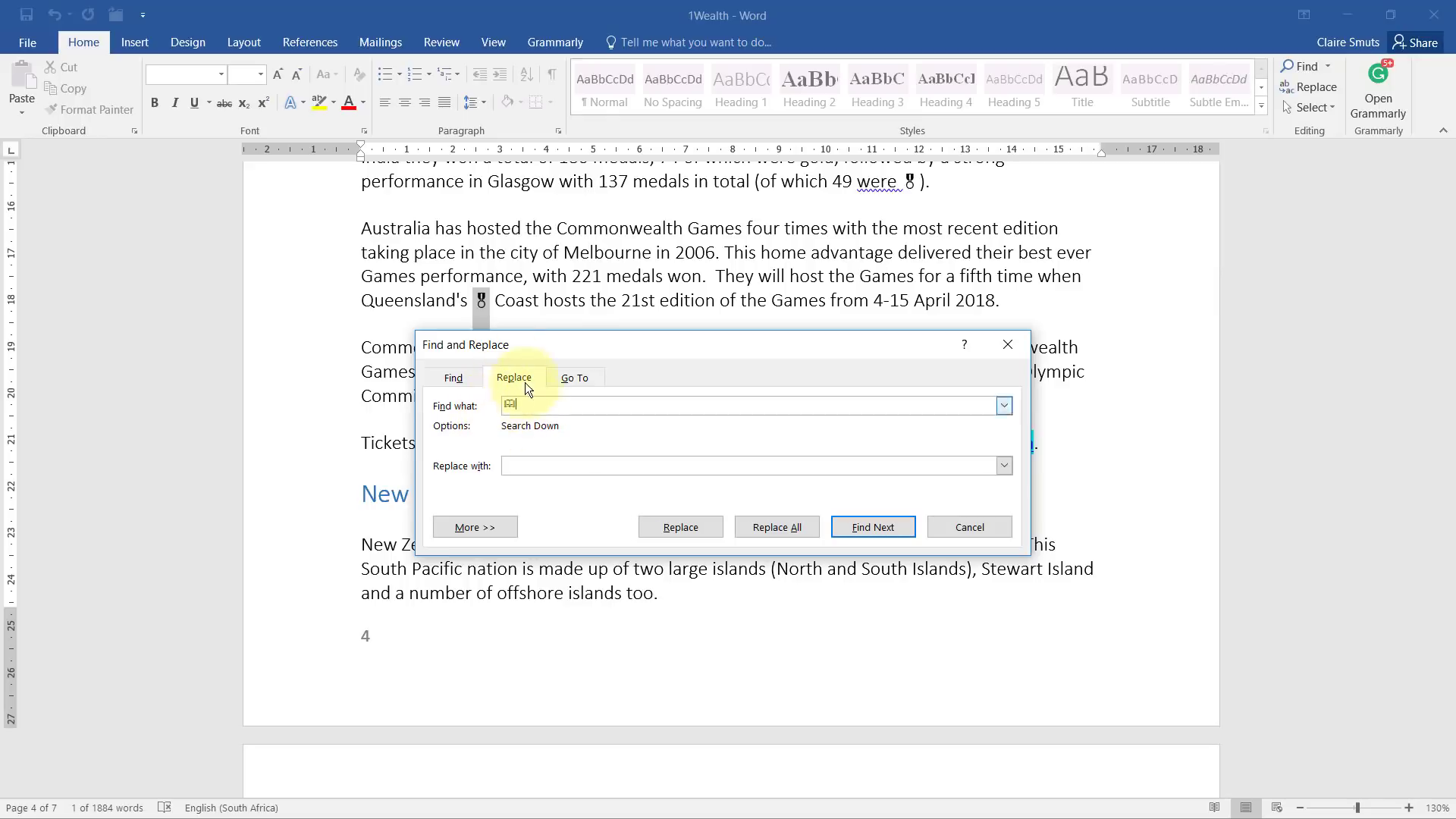
pyautogui.moveTo(549, 342); pyautogui.dragTo(700, 256)
pyautogui.click(655, 379)
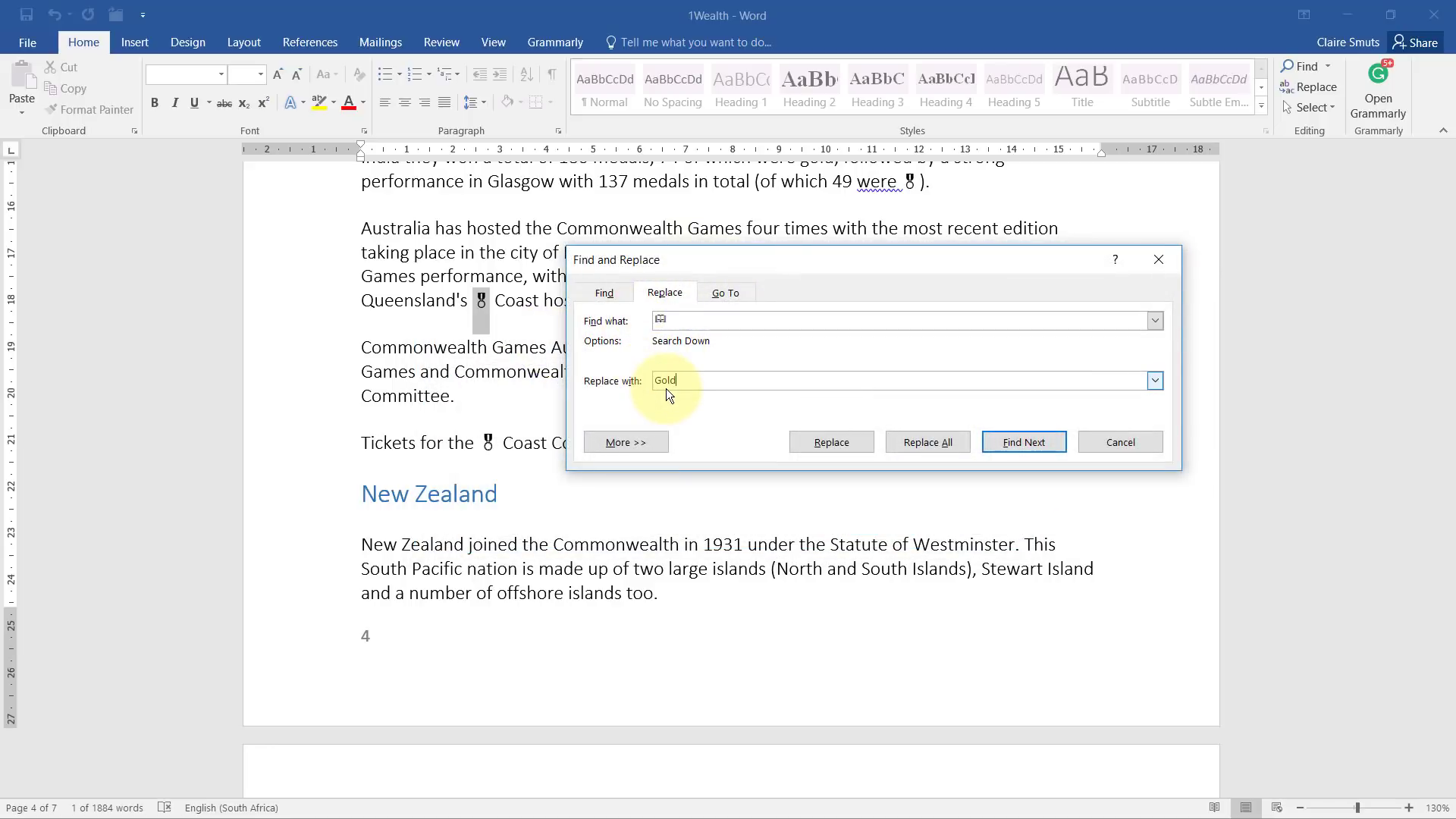
pyautogui.scroll(2, 682, 335)
pyautogui.click(622, 443)
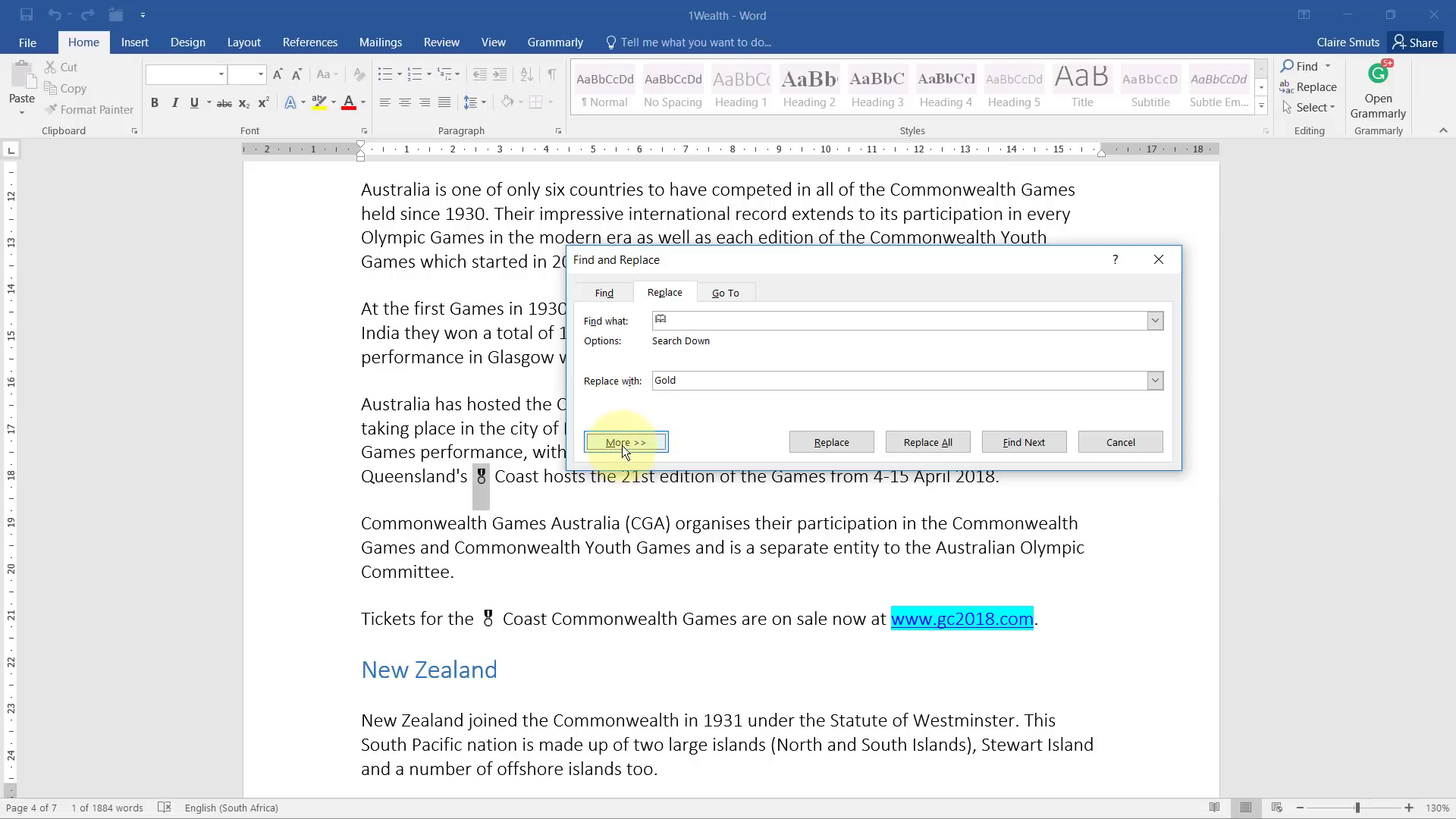
pyautogui.click(645, 441)
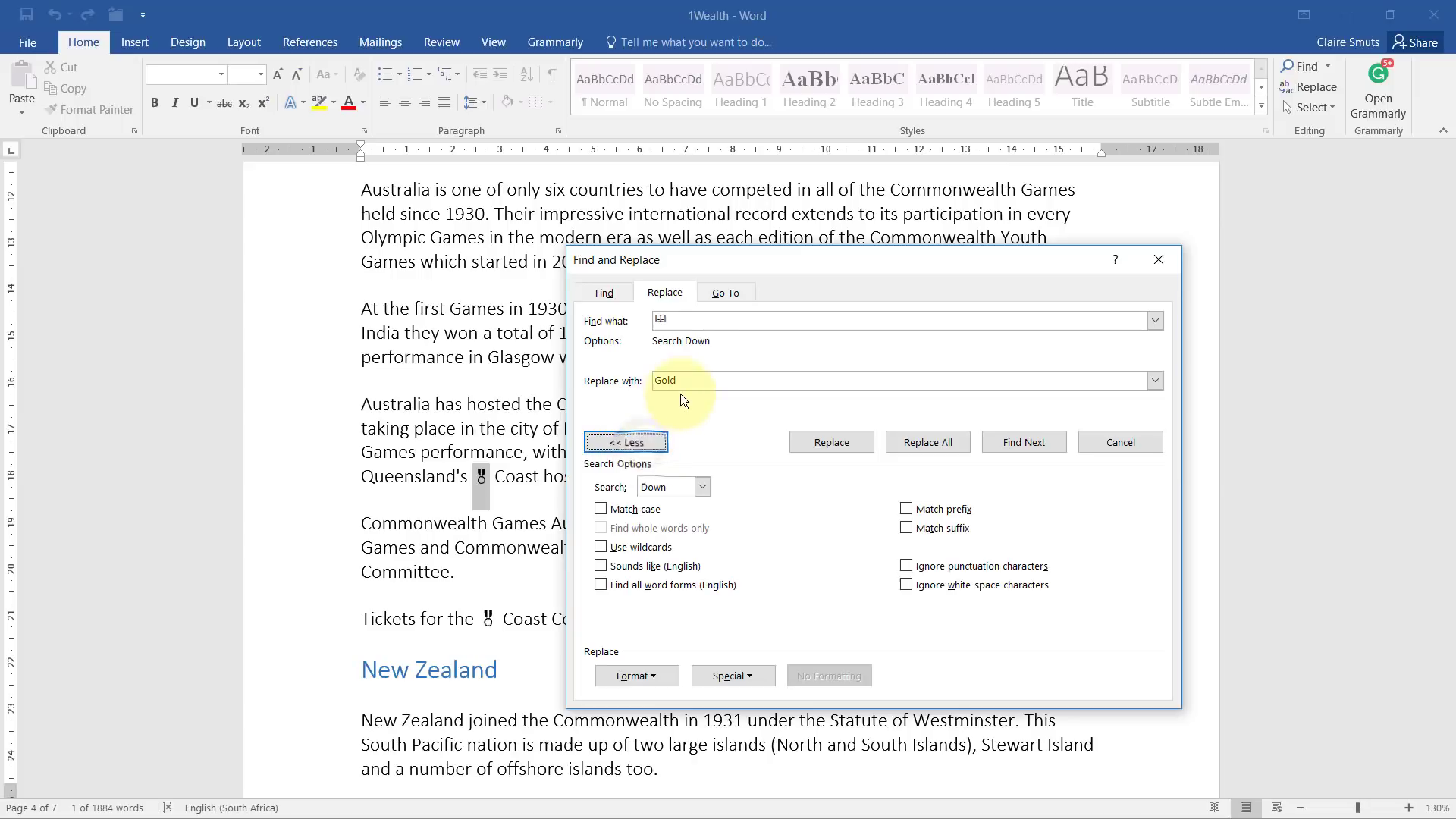
pyautogui.click(699, 377)
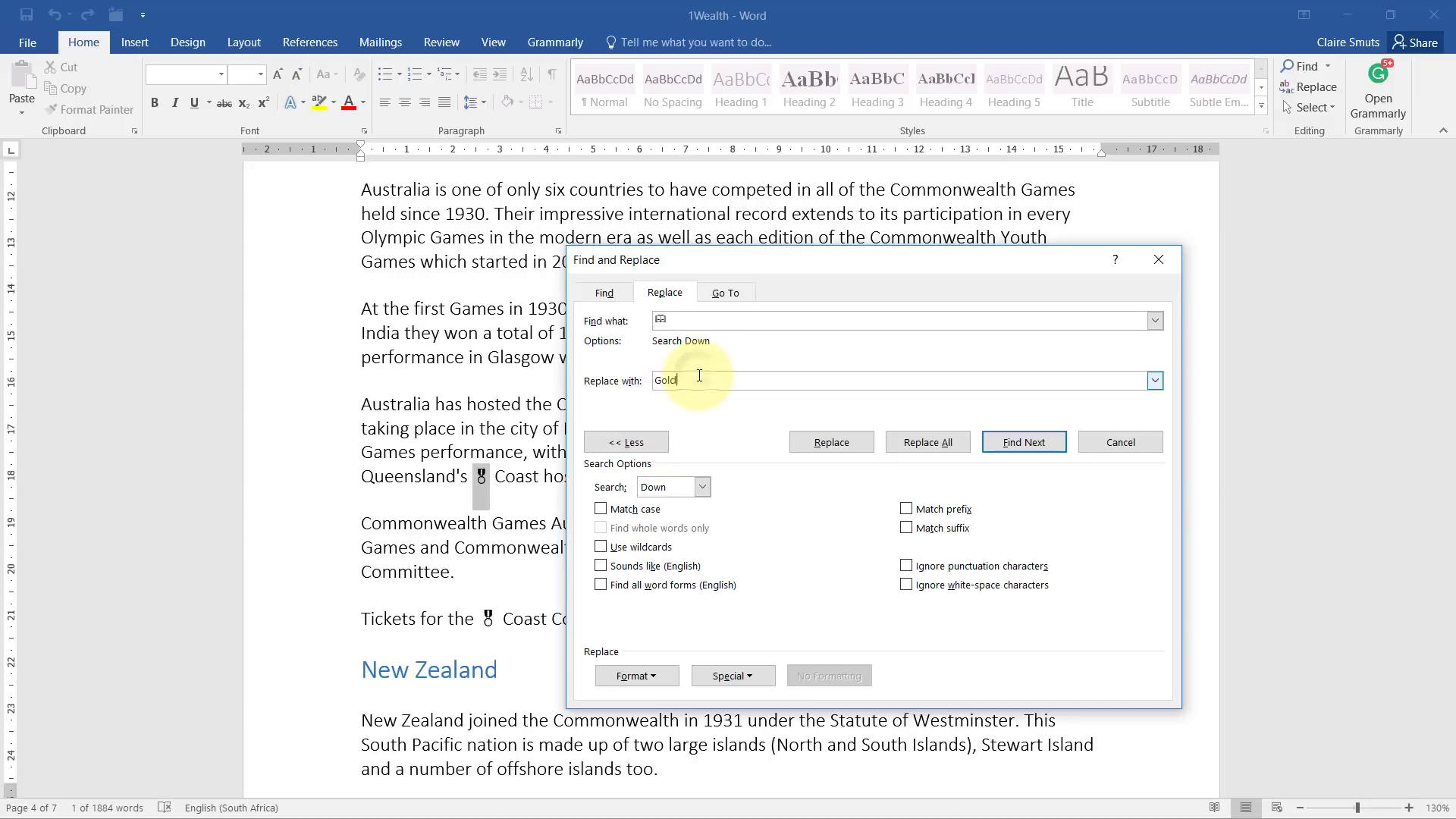
pyautogui.click(613, 511)
pyautogui.click(688, 382)
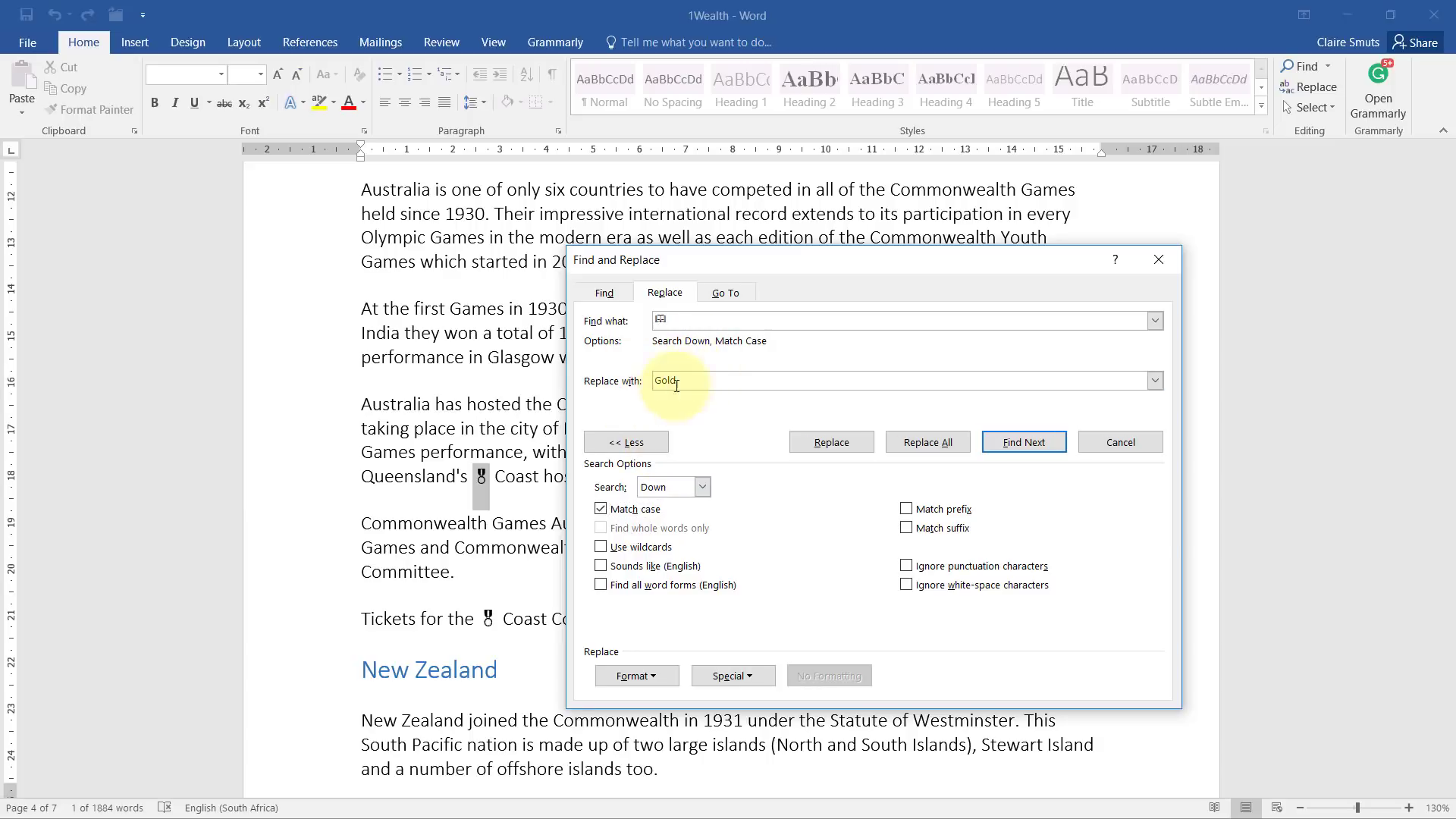
# Replace all 3 medal symbols with 'Gold' throughout the document, then close the dialog
pyautogui.click(957, 446)
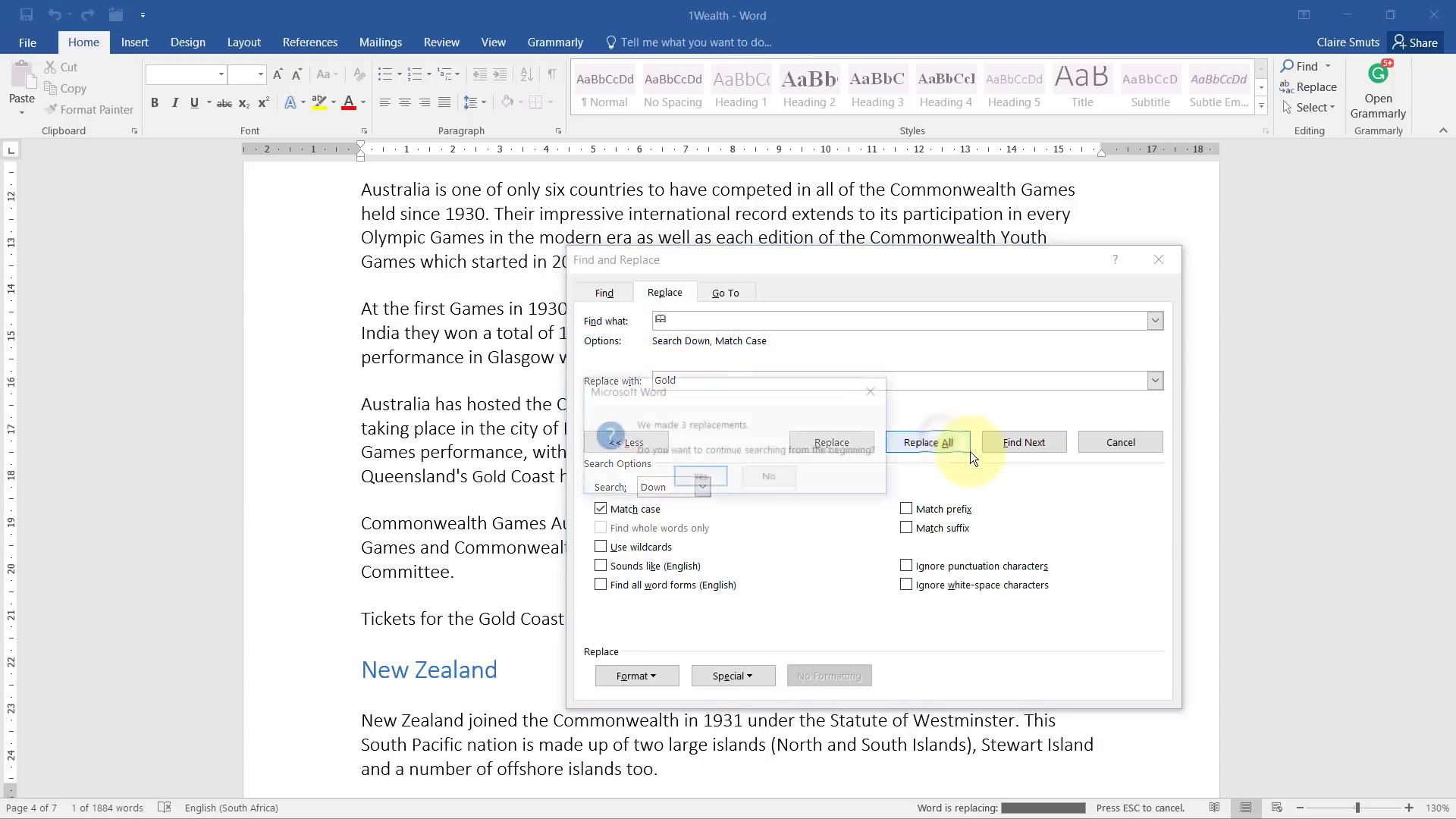
pyautogui.click(711, 477)
pyautogui.click(722, 473)
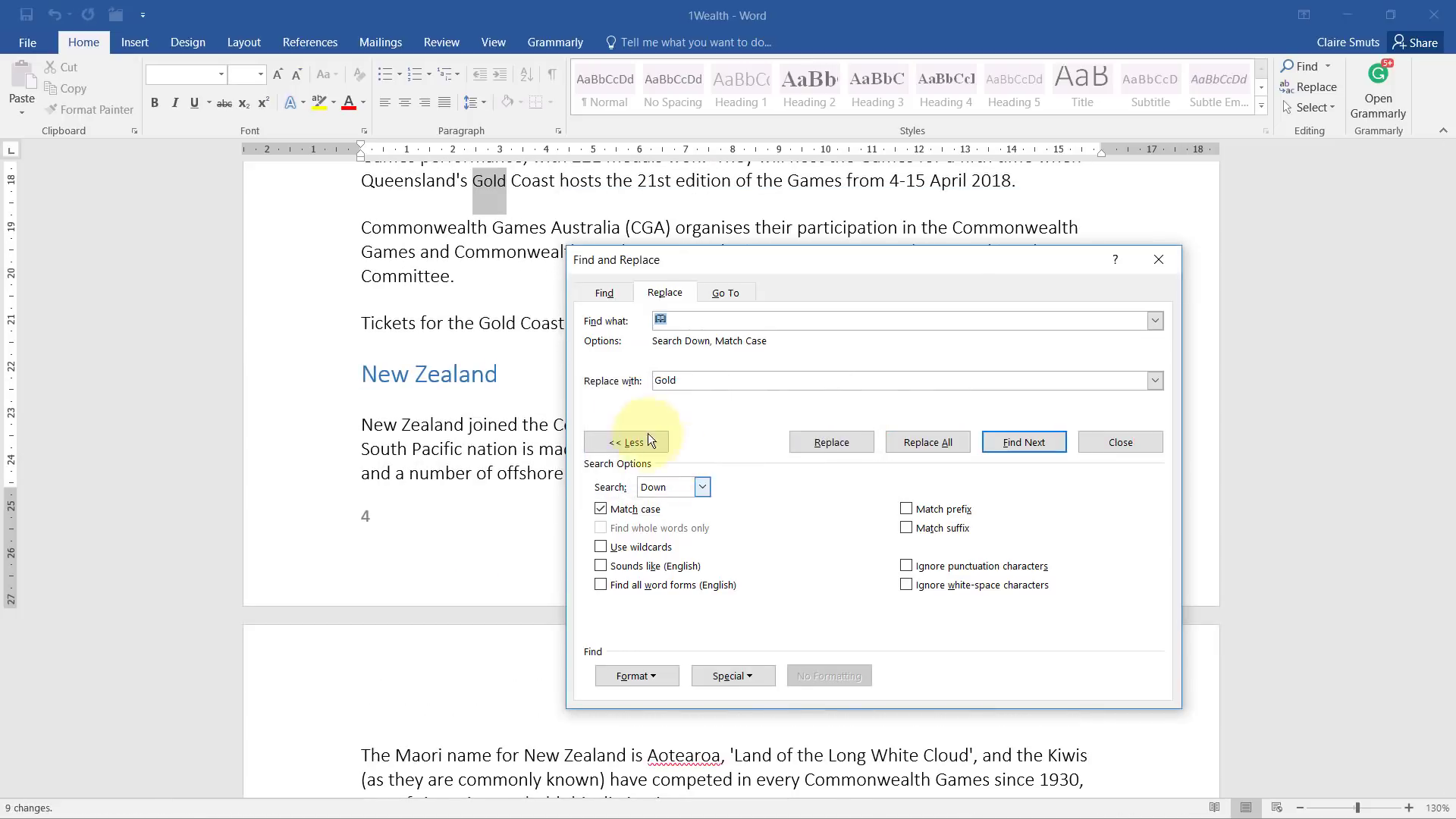
pyautogui.click(678, 381)
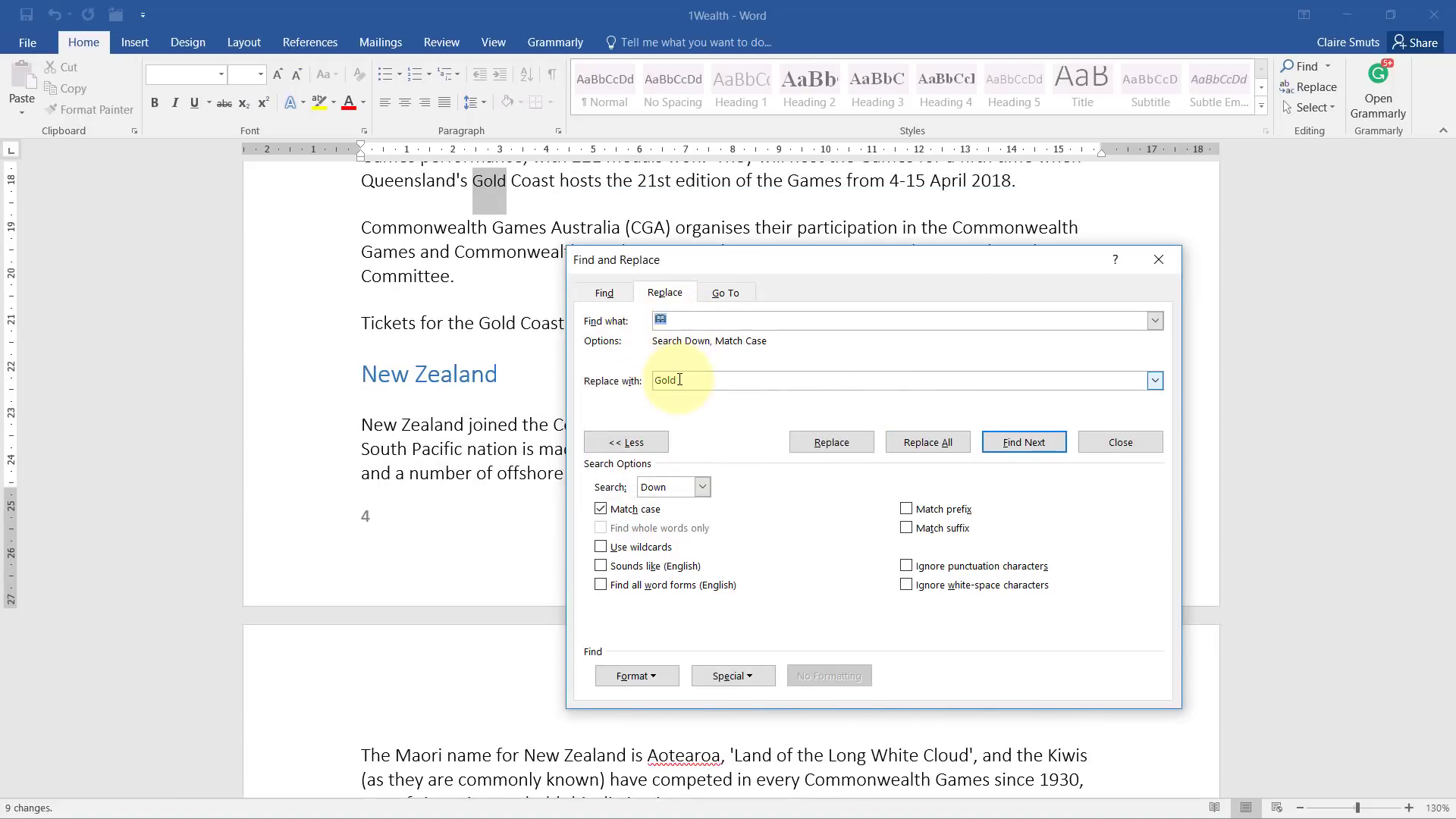
pyautogui.click(666, 325)
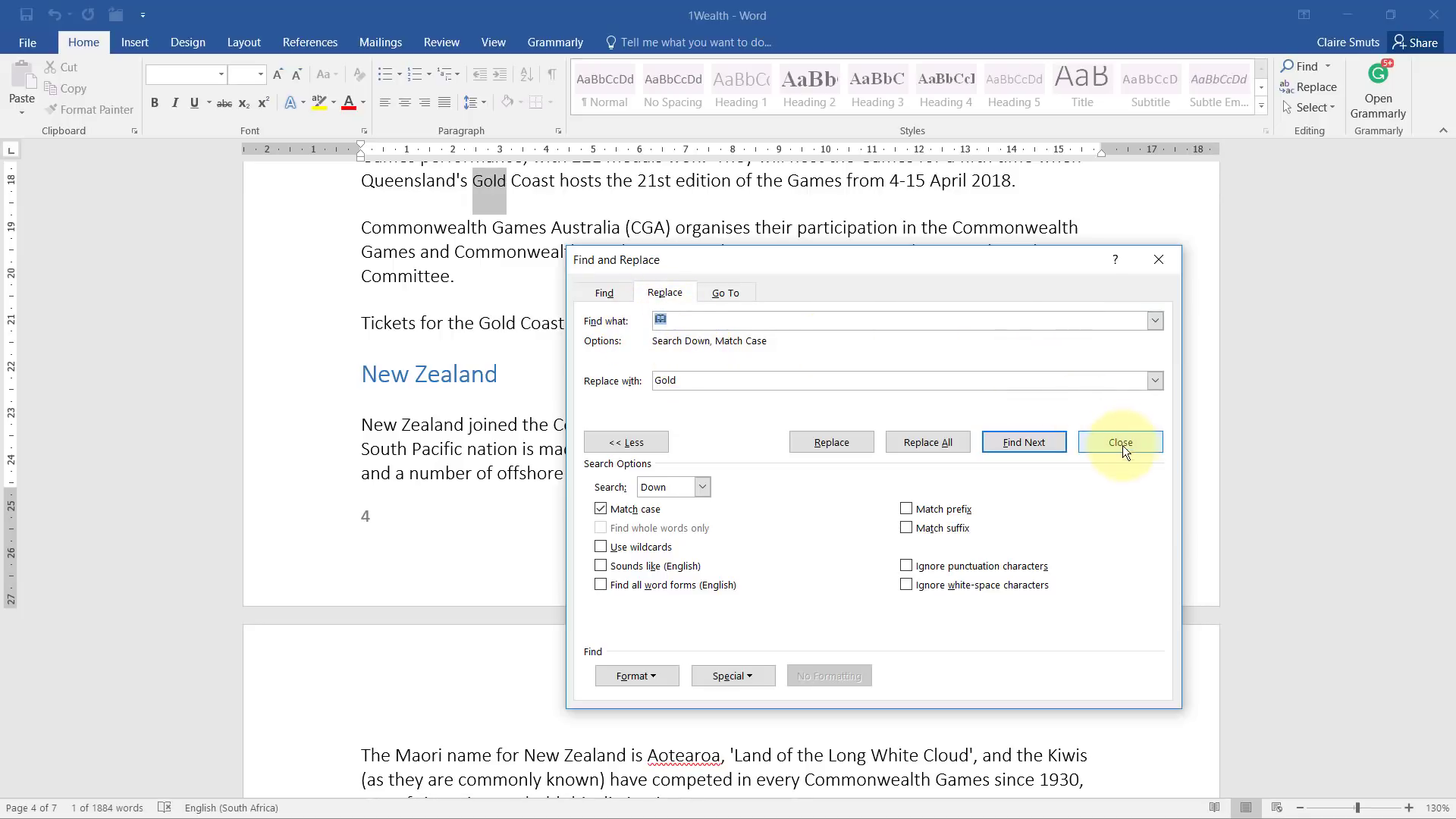
pyautogui.click(1143, 446)
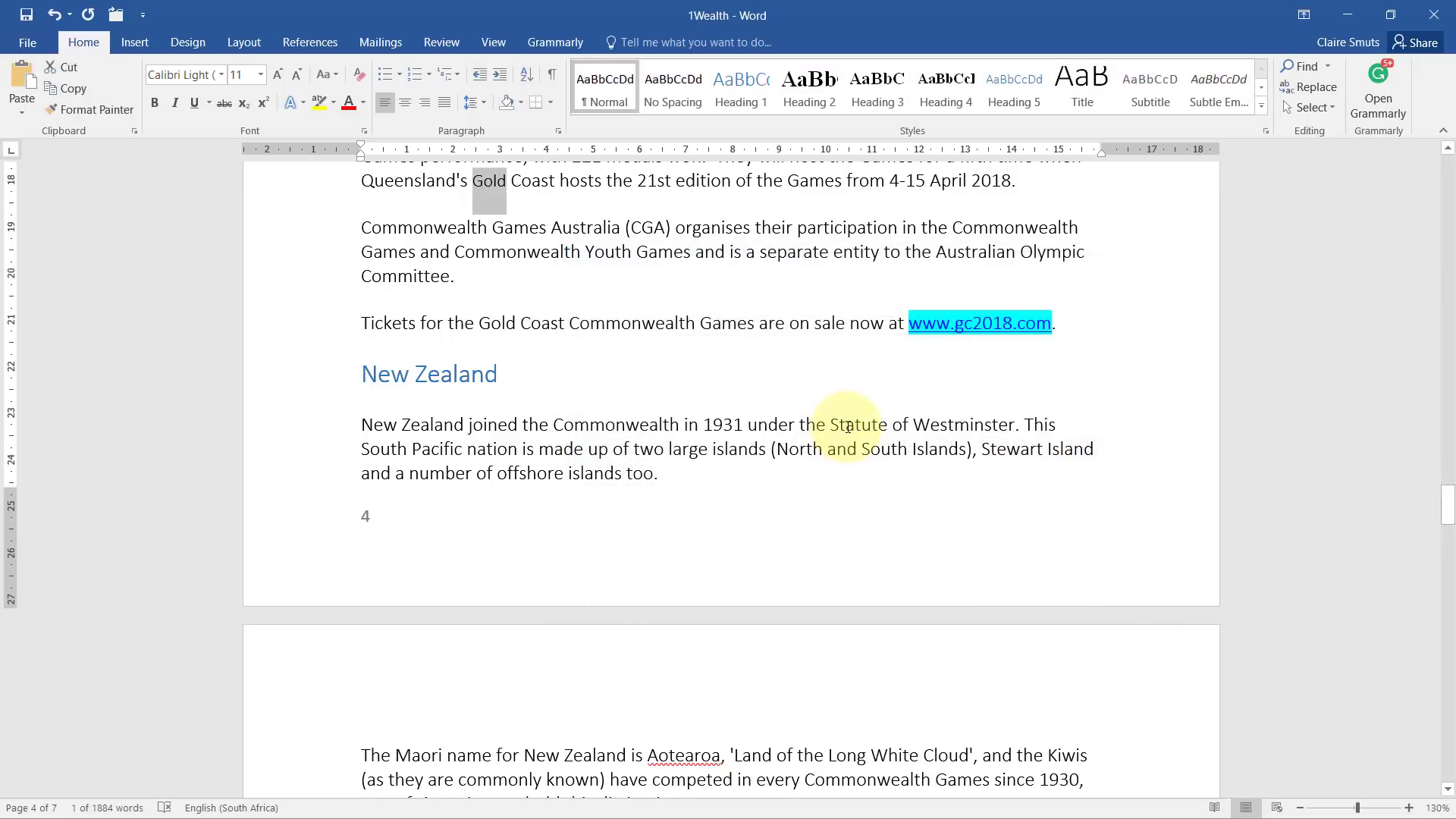
pyautogui.hotkey('alt', 'Tab')
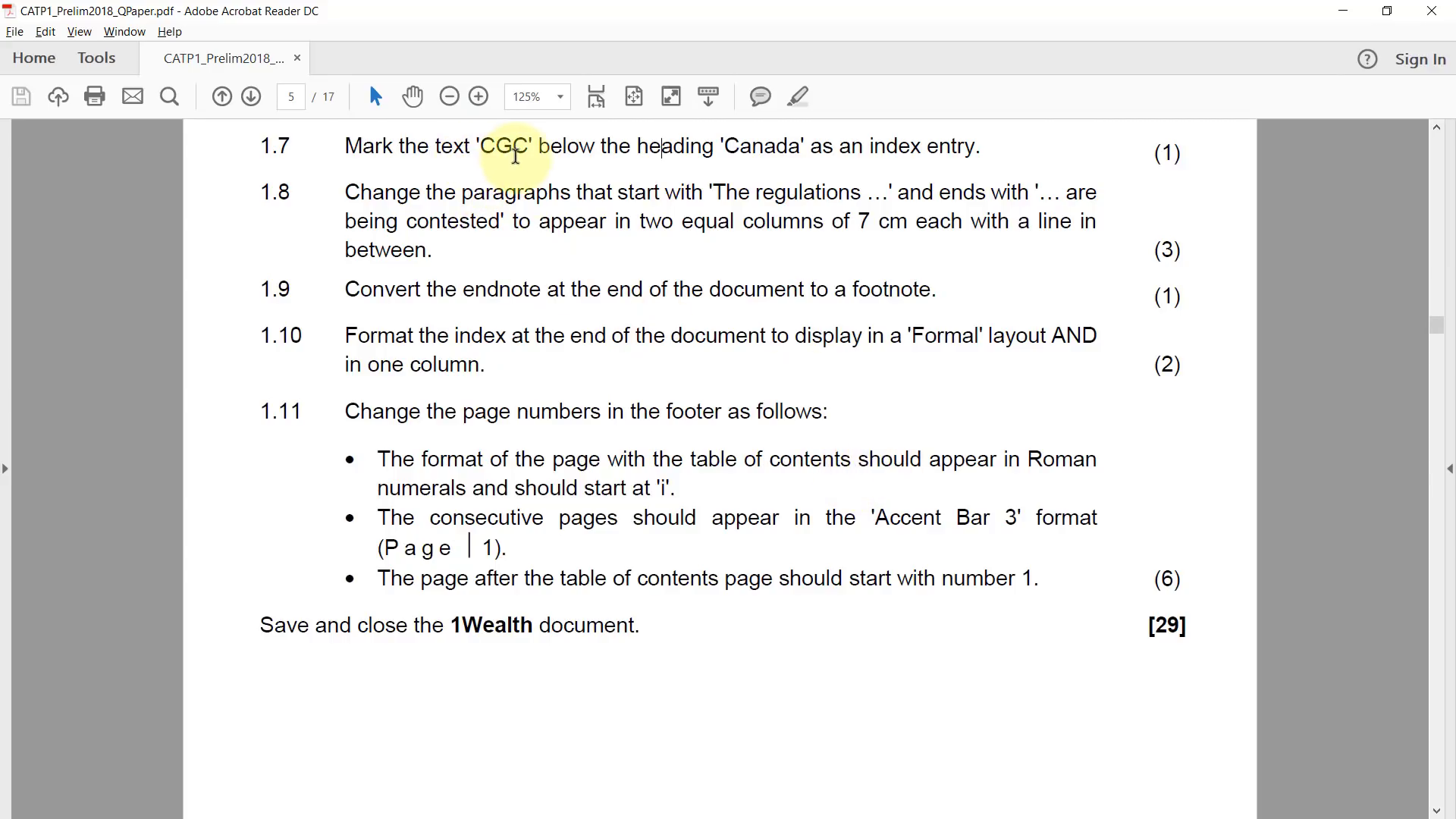
pyautogui.click(1001, 150)
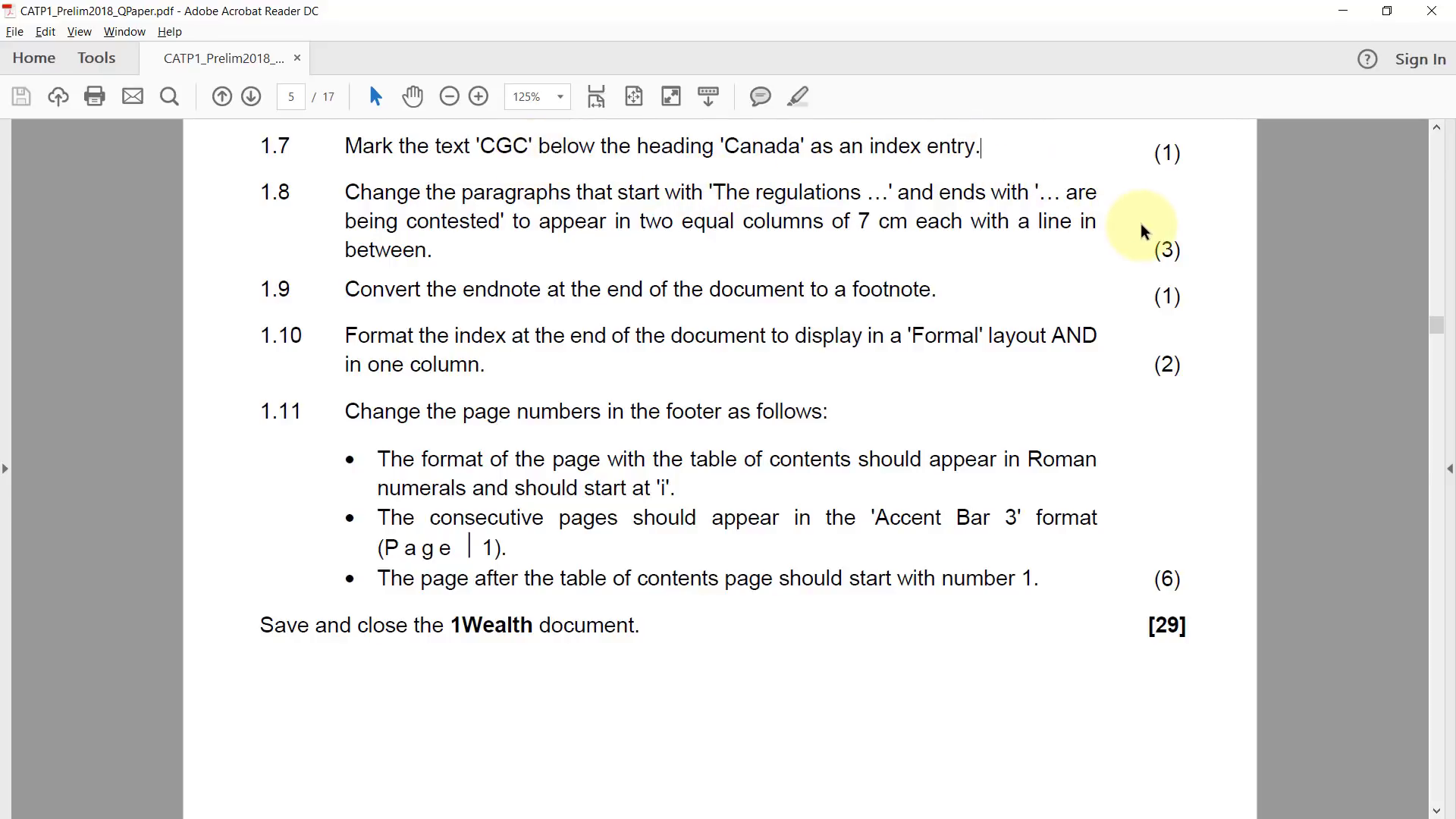
pyautogui.hotkey('alt', 'Tab')
# Mark the abbreviation CGC as an index entry
pyautogui.scroll(-15, 1046, 400)
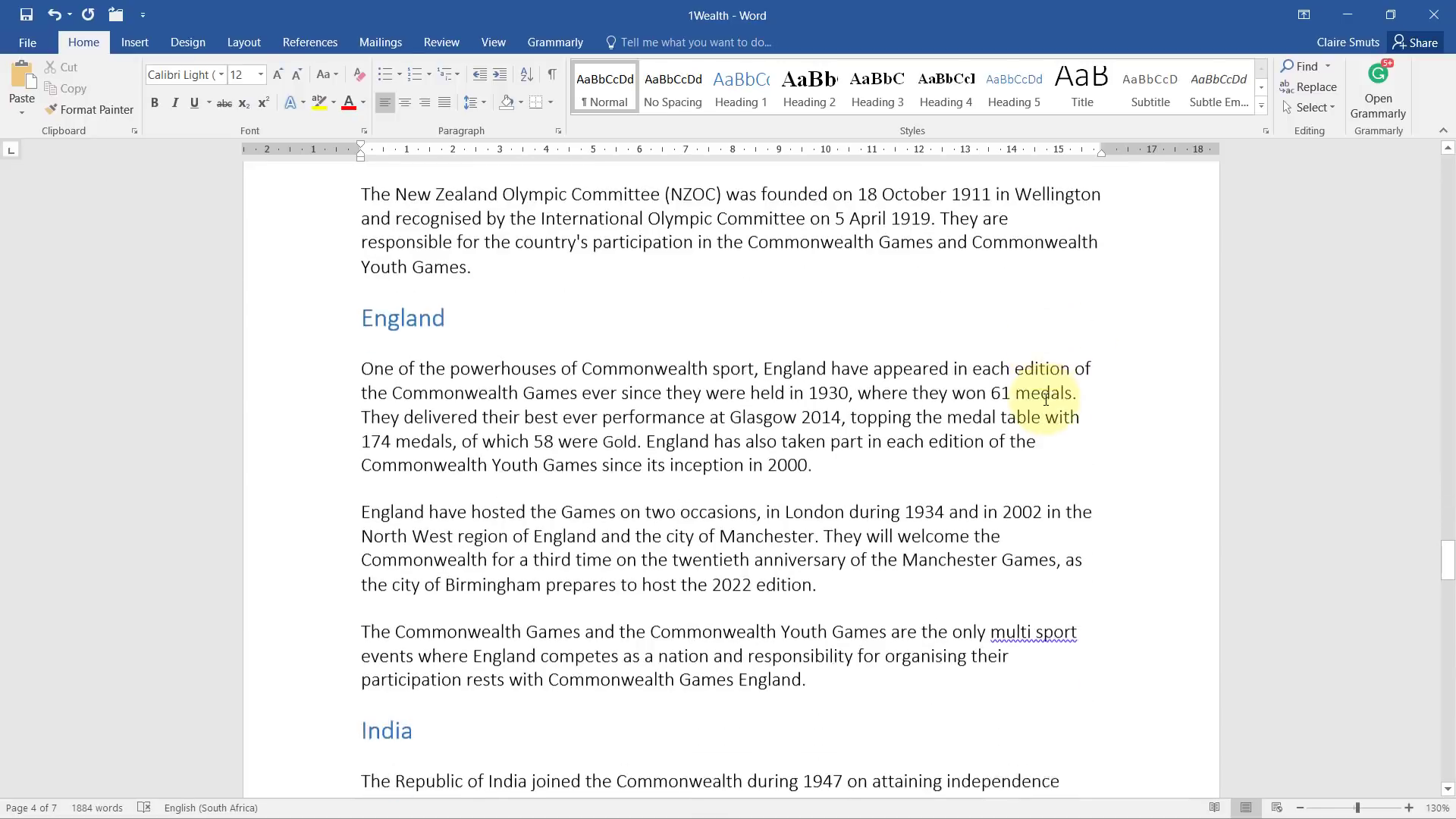
pyautogui.scroll(-12, 1046, 400)
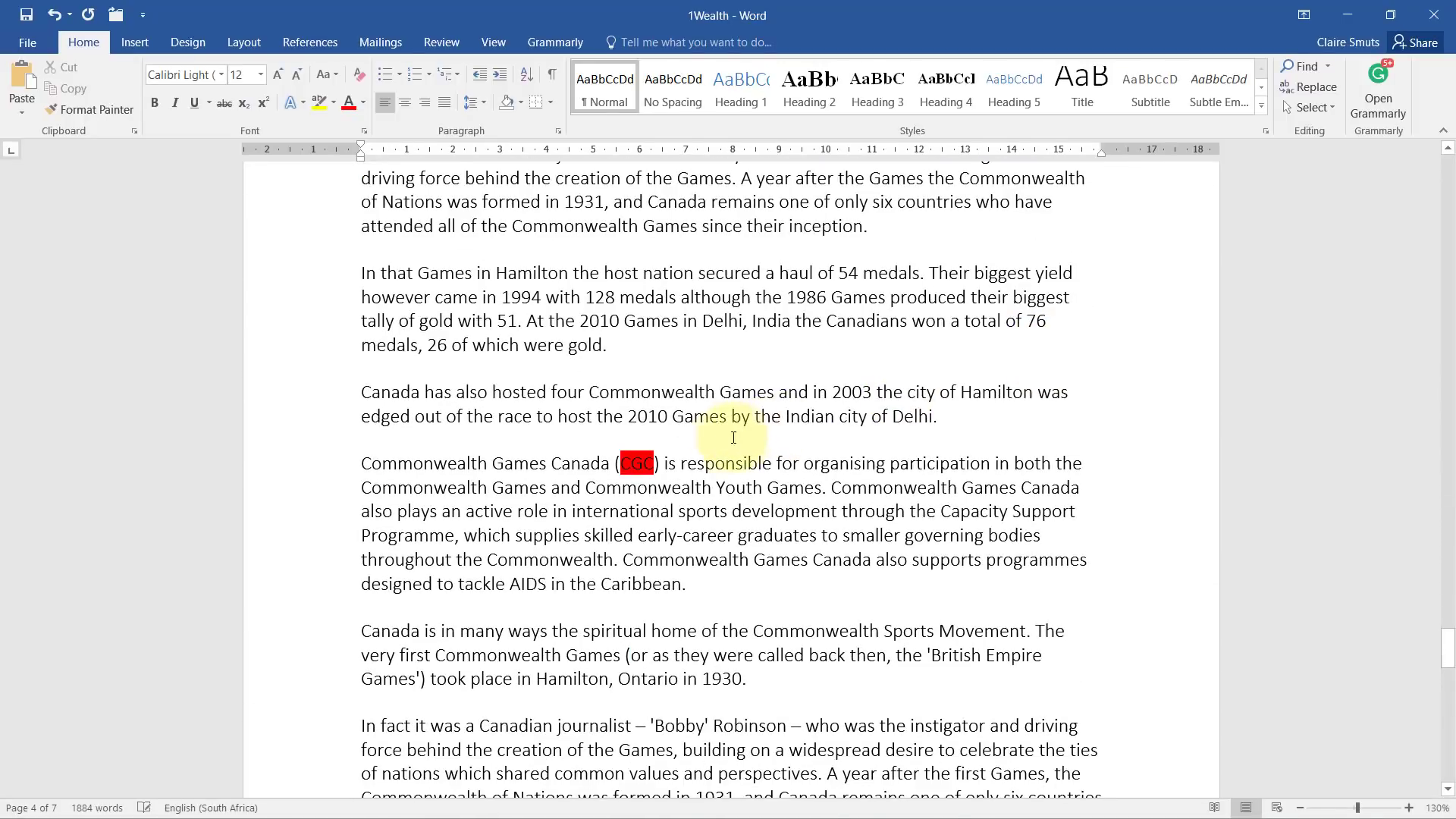
pyautogui.doubleClick(635, 466)
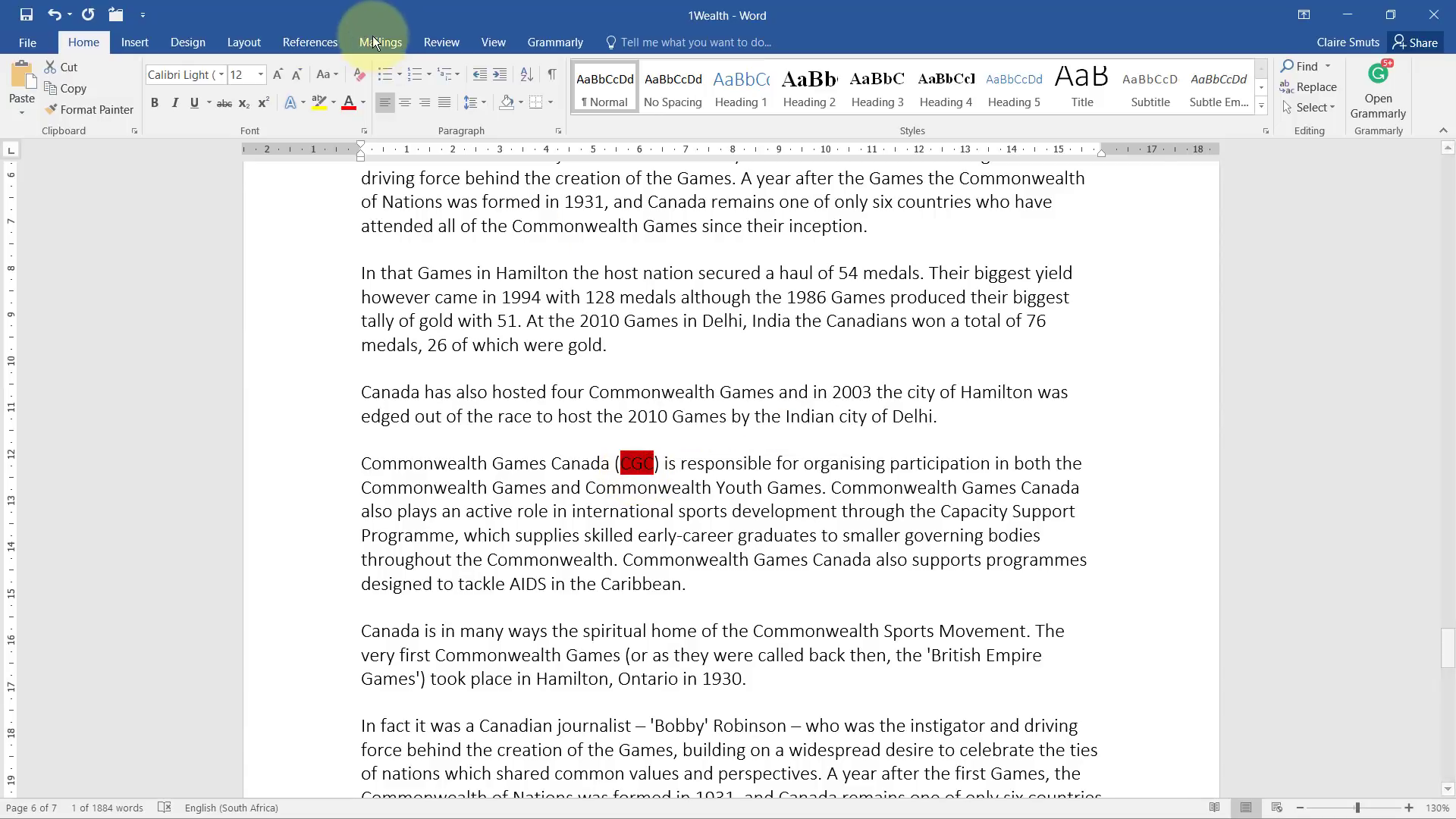
pyautogui.click(321, 43)
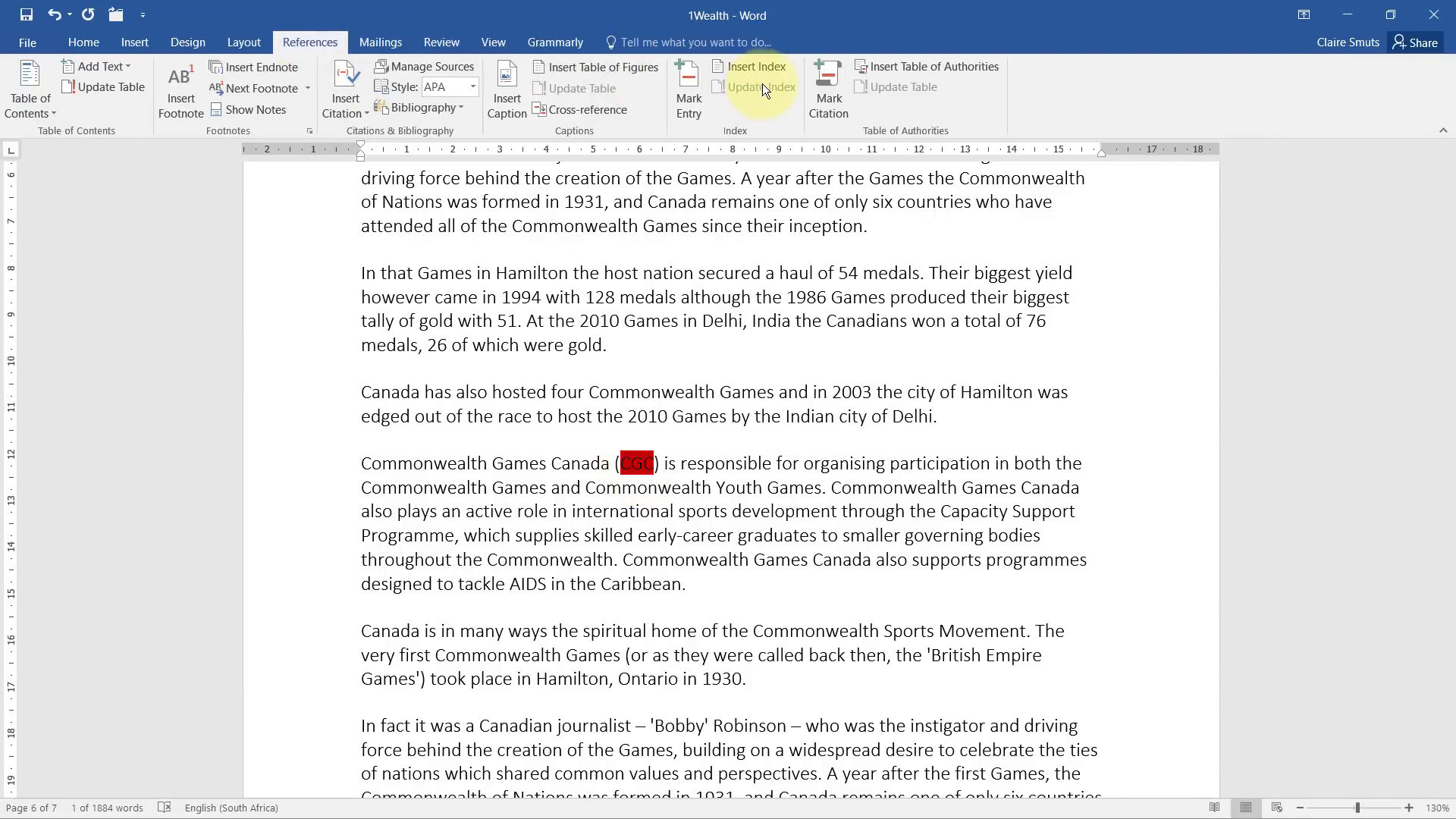
pyautogui.click(690, 95)
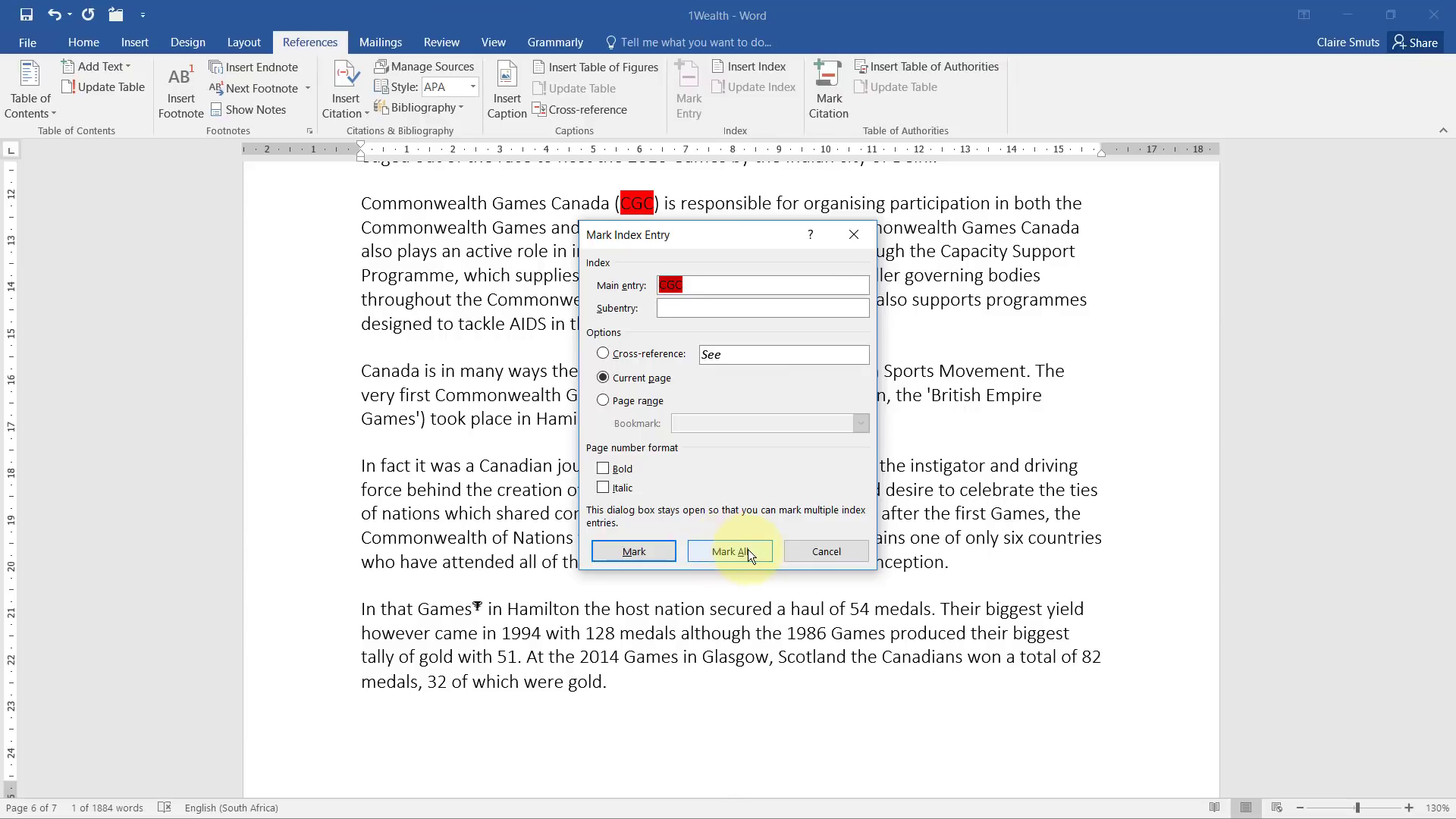
pyautogui.click(664, 551)
pyautogui.click(834, 549)
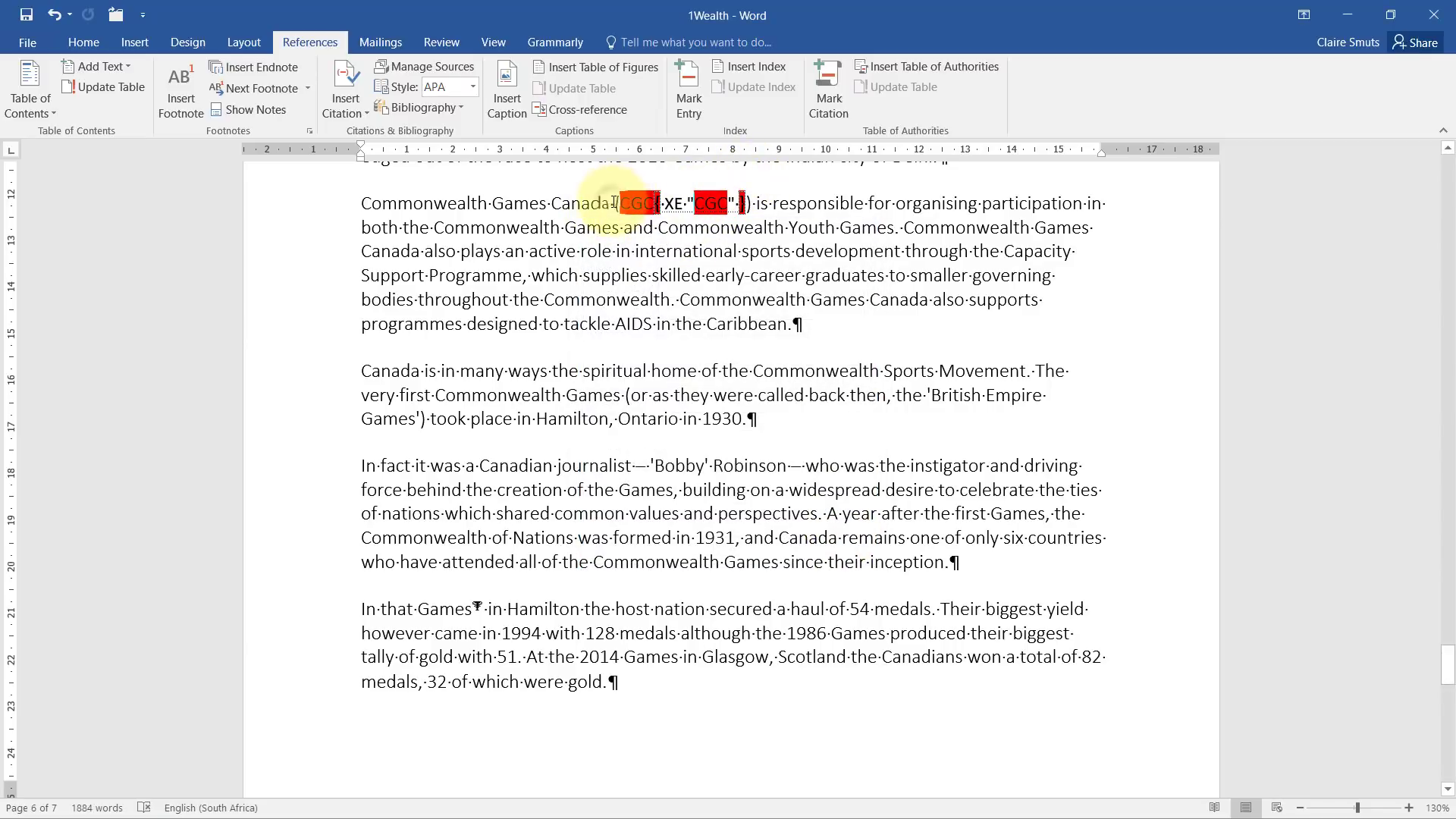
# Undo to remove the XE "CGC" index entry field from the paragraph
pyautogui.moveTo(616, 202); pyautogui.dragTo(656, 203)
pyautogui.keyDown('shift'); pyautogui.click(746, 206); pyautogui.keyUp('shift')
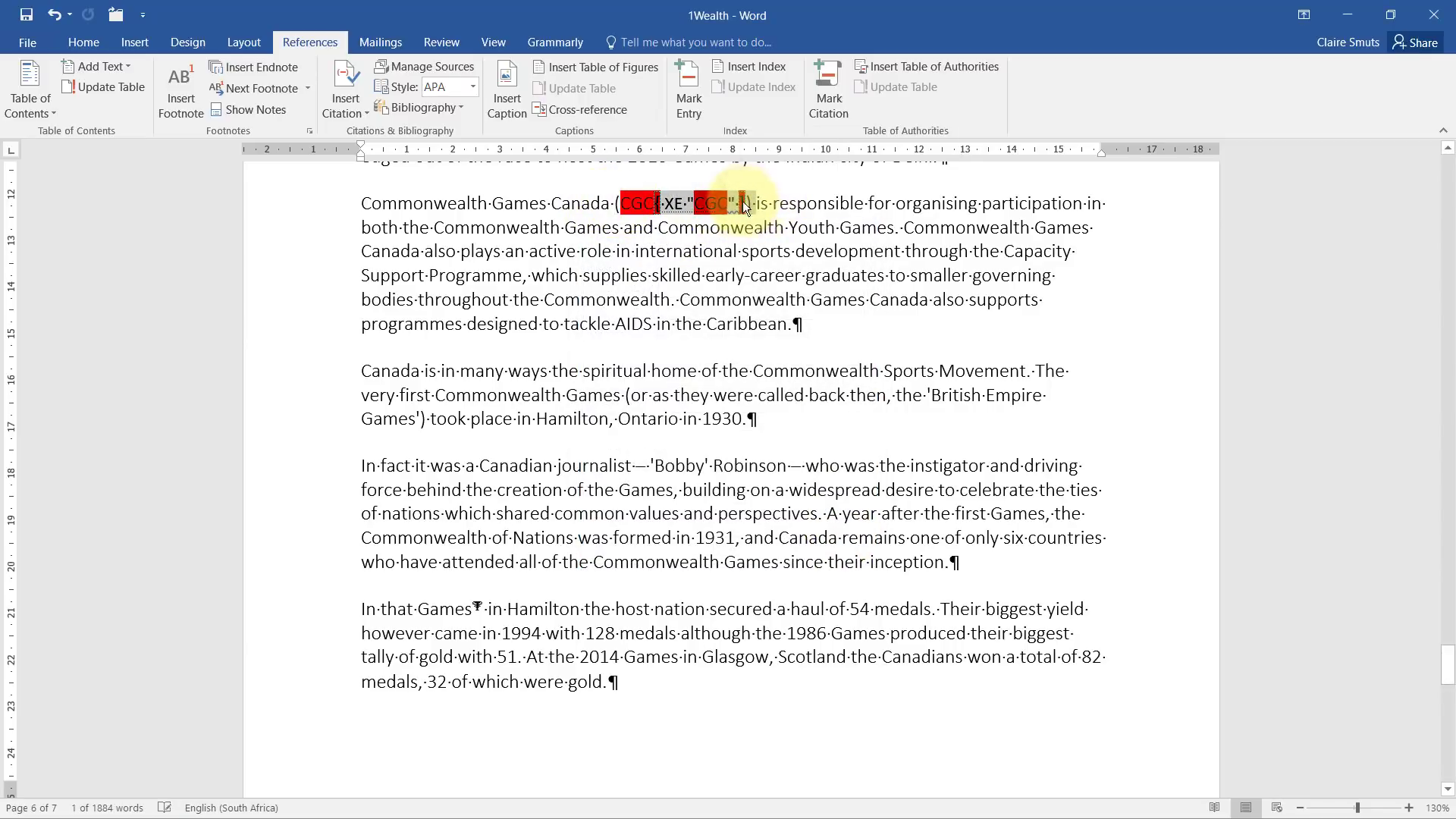
pyautogui.click(742, 206)
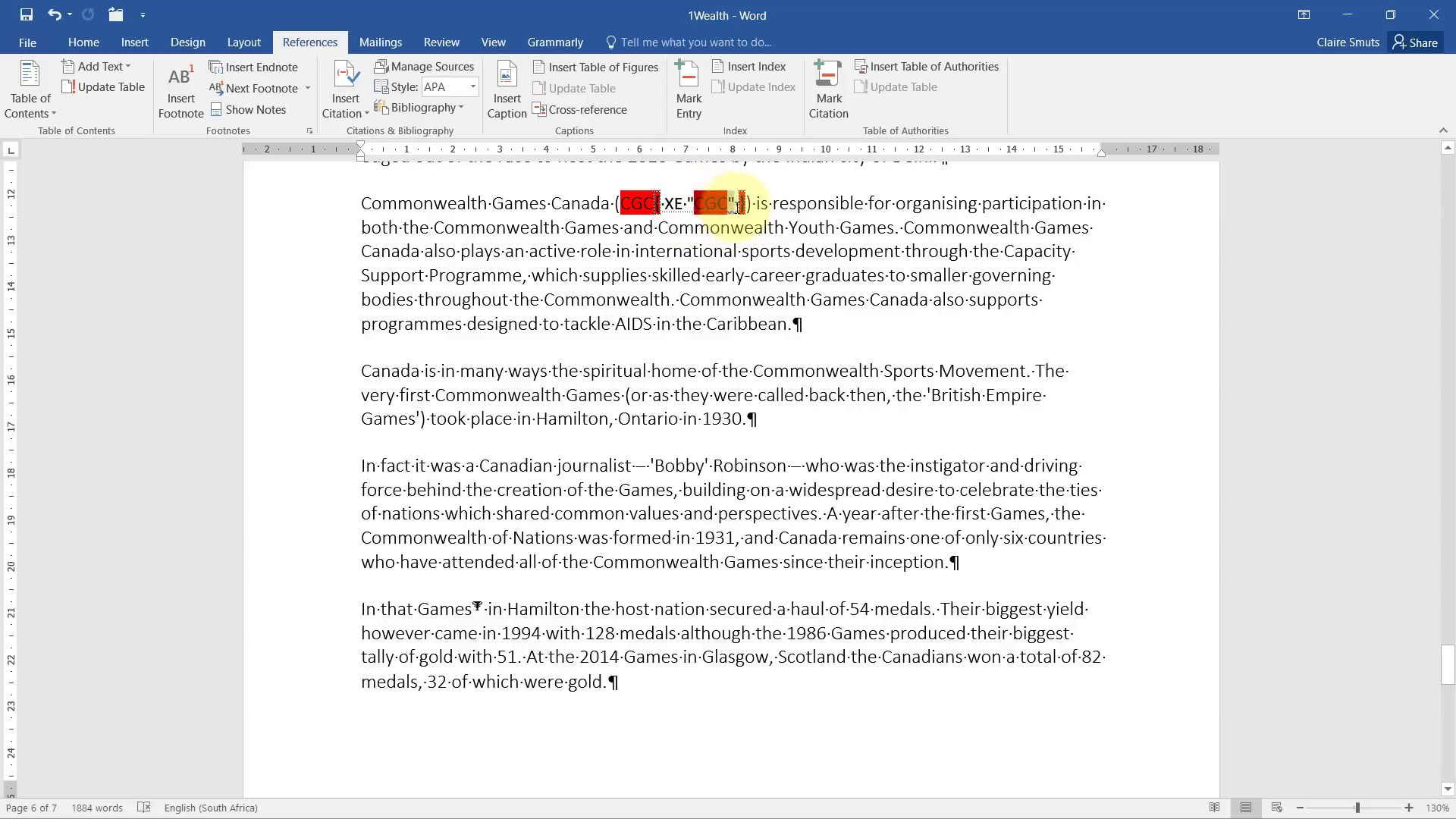
pyautogui.doubleClick(716, 203)
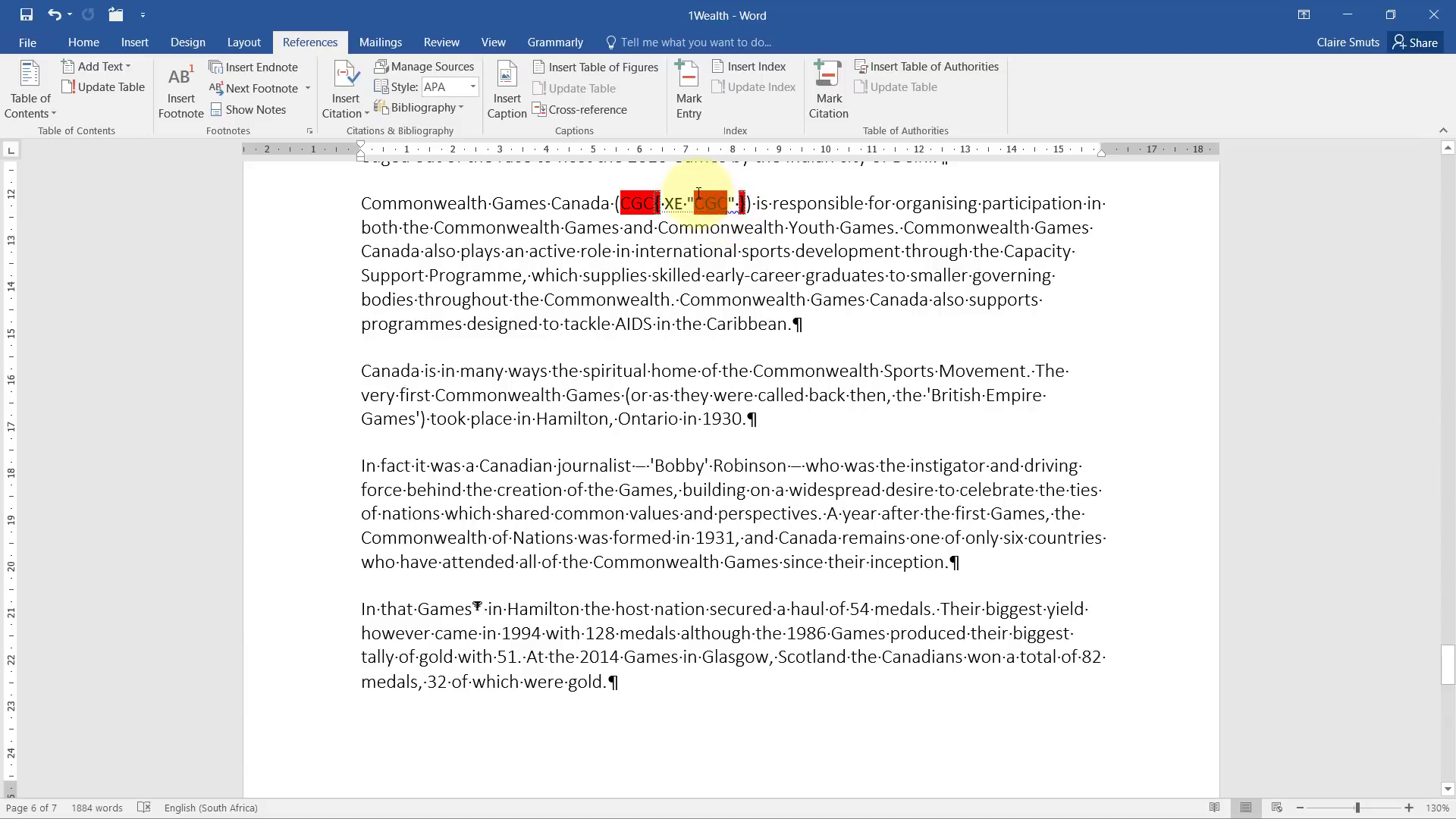
pyautogui.scroll(1, 835, 186)
pyautogui.click(782, 245)
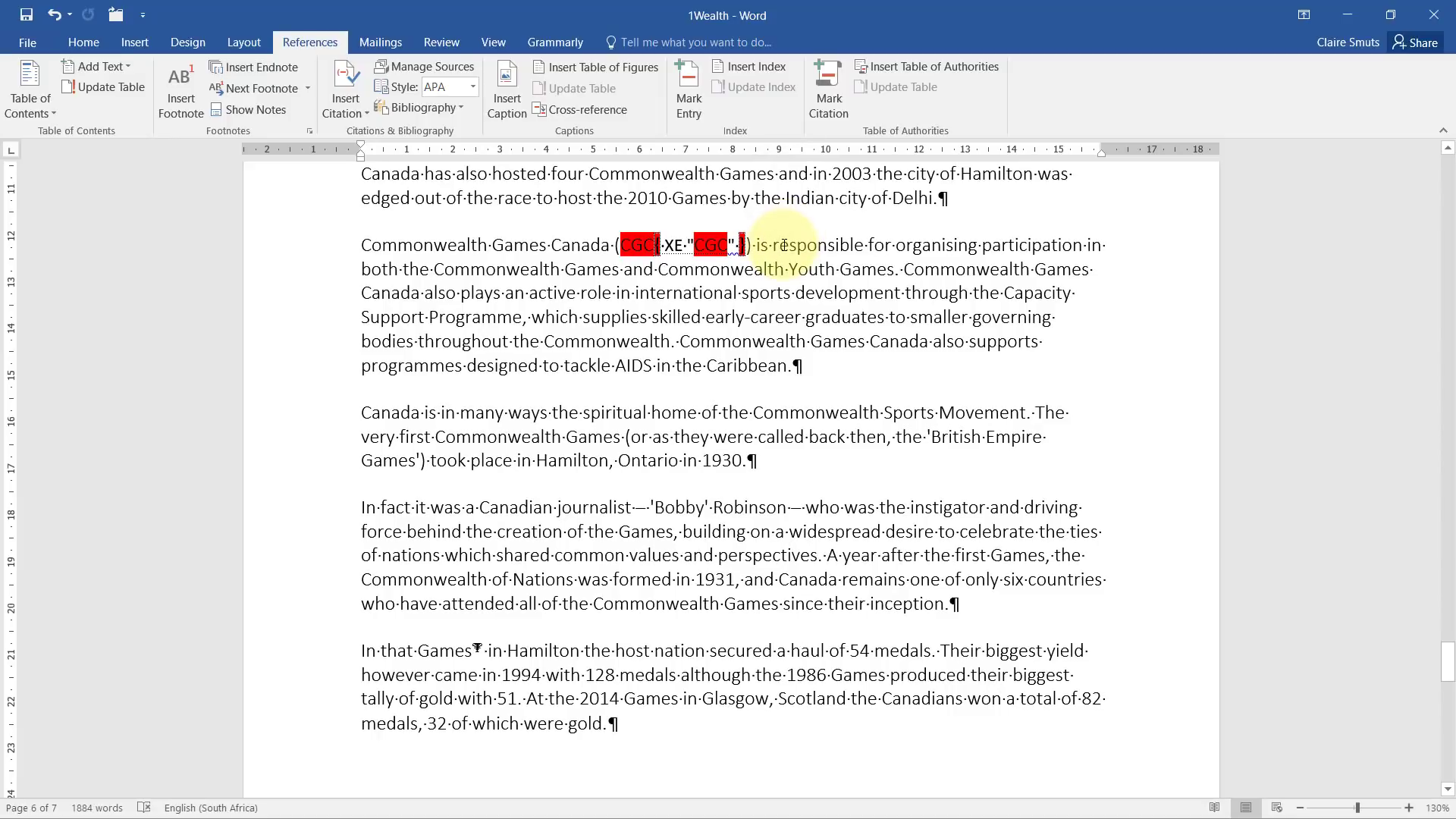
pyautogui.hotkey('ctrl', 'z')
# Reopen Mark Index Entry for CGC and cancel without marking, then go to the question paper
pyautogui.click(664, 245)
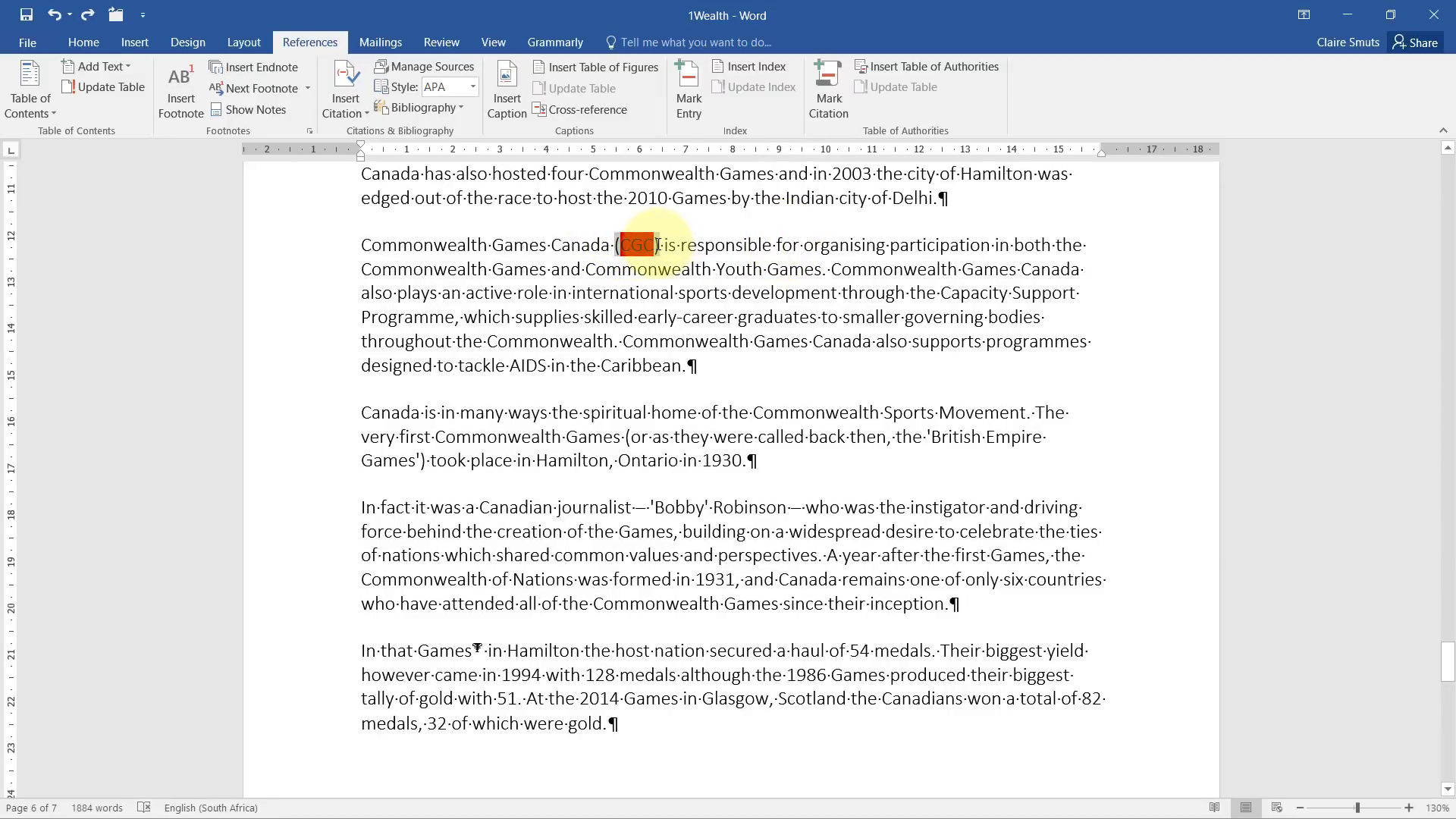
pyautogui.doubleClick(637, 245)
pyautogui.click(690, 94)
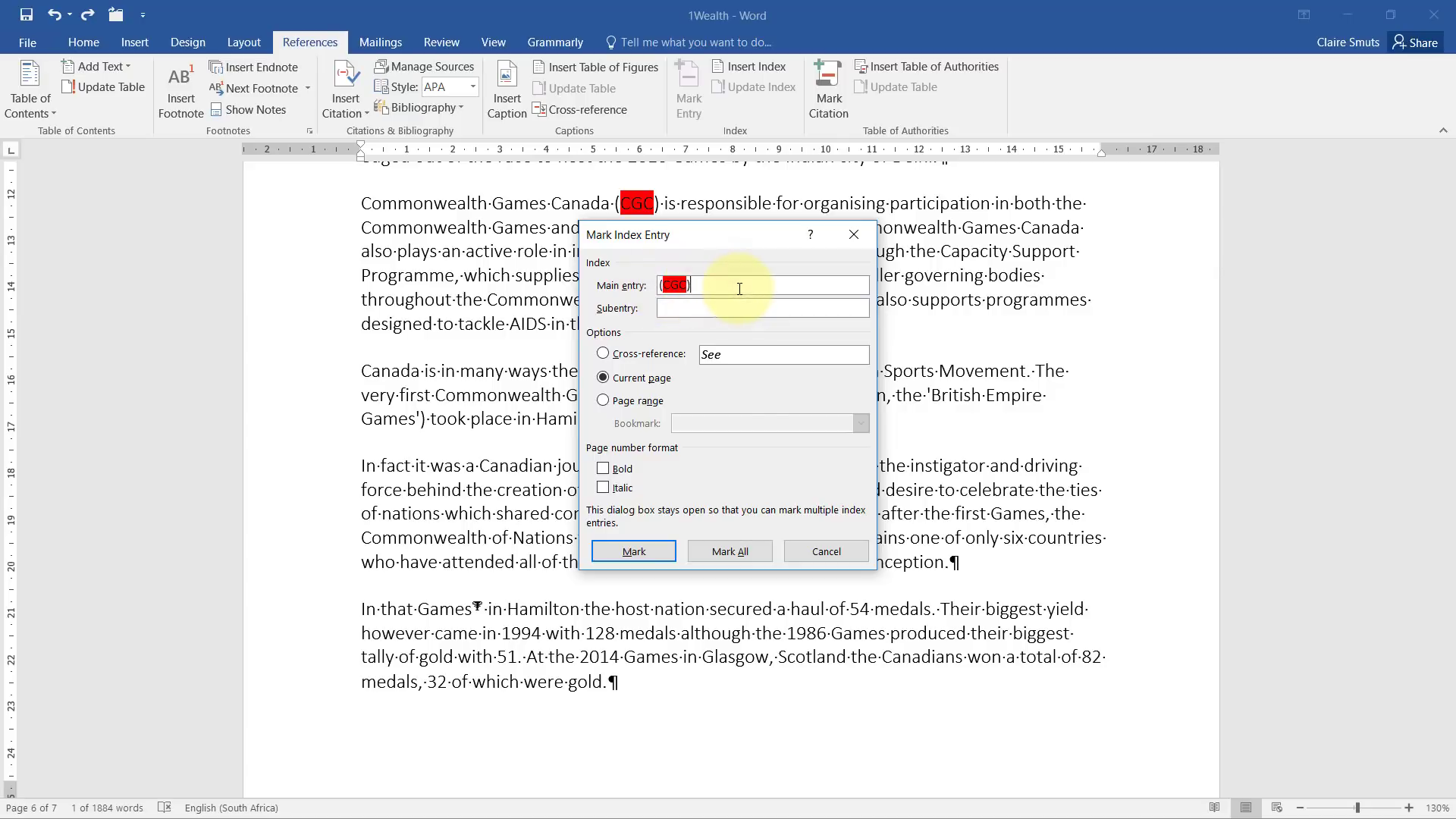
pyautogui.click(842, 552)
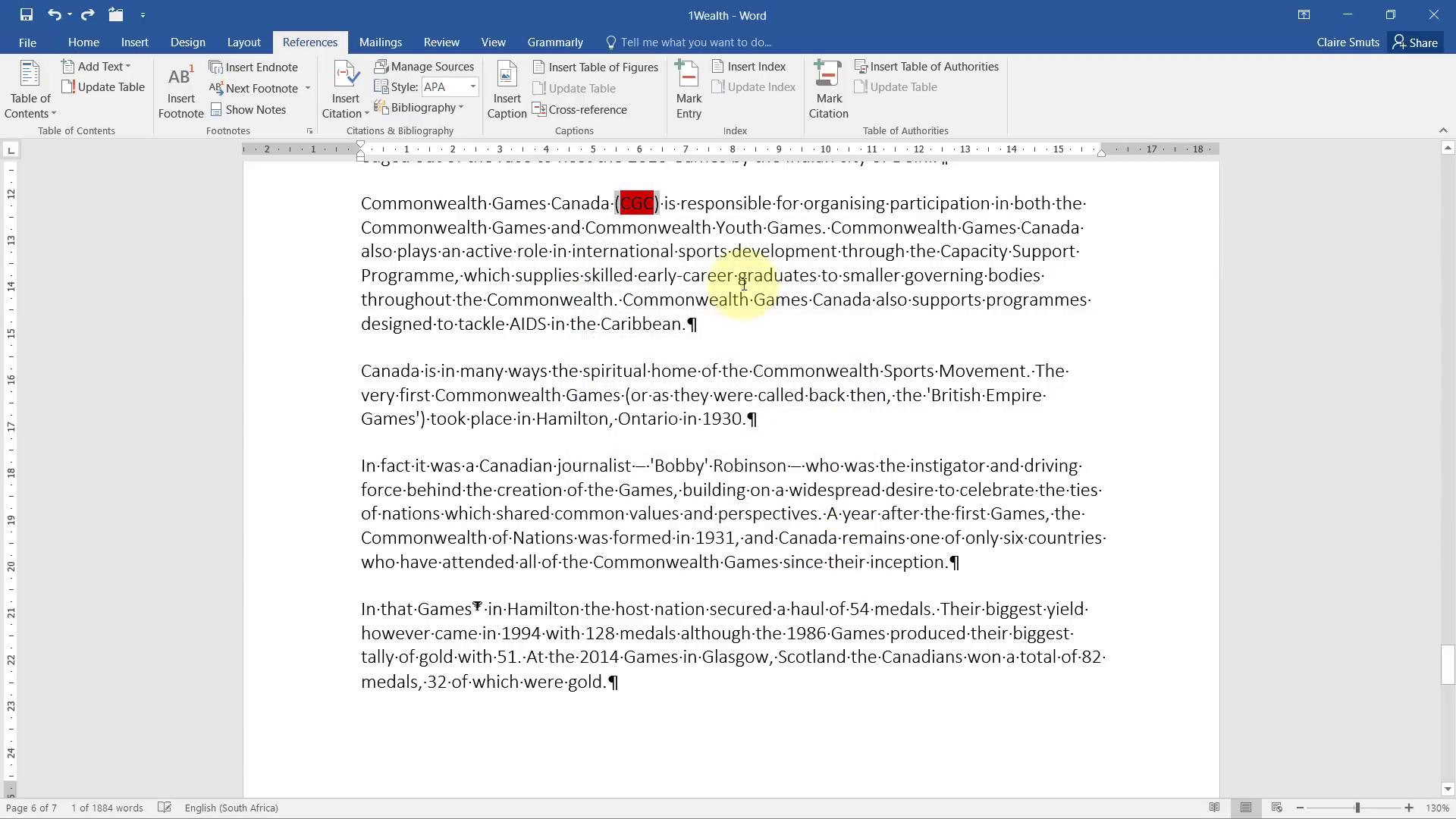
pyautogui.hotkey('alt', 'Tab')
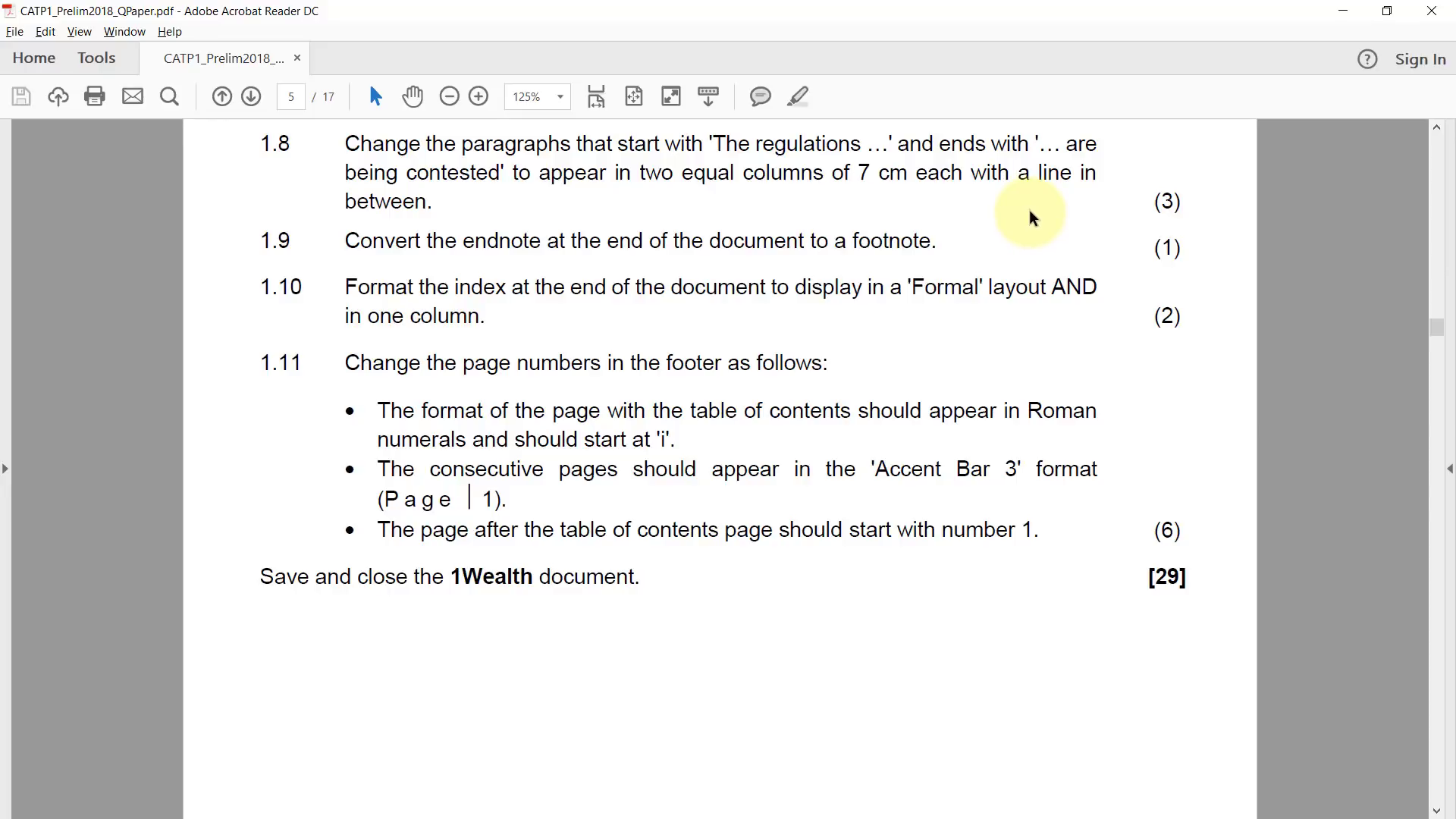
# Return to the 1Wealth document after reading questions 1.8–1.11
pyautogui.hotkey('alt', 'Tab')
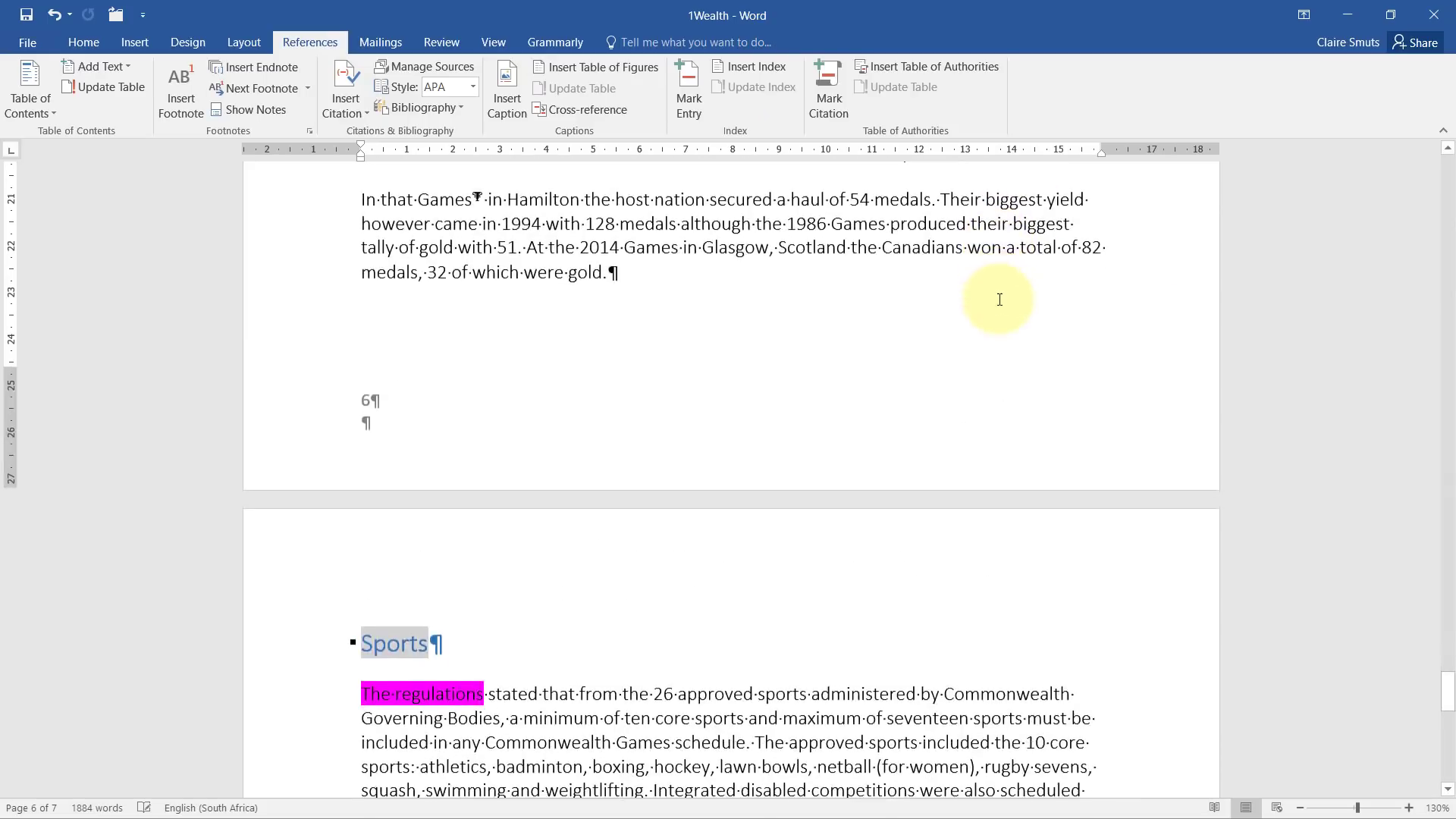
# Select the Sports paragraphs from 'The regulations' to 'are being contested'
pyautogui.scroll(-5, 999, 299)
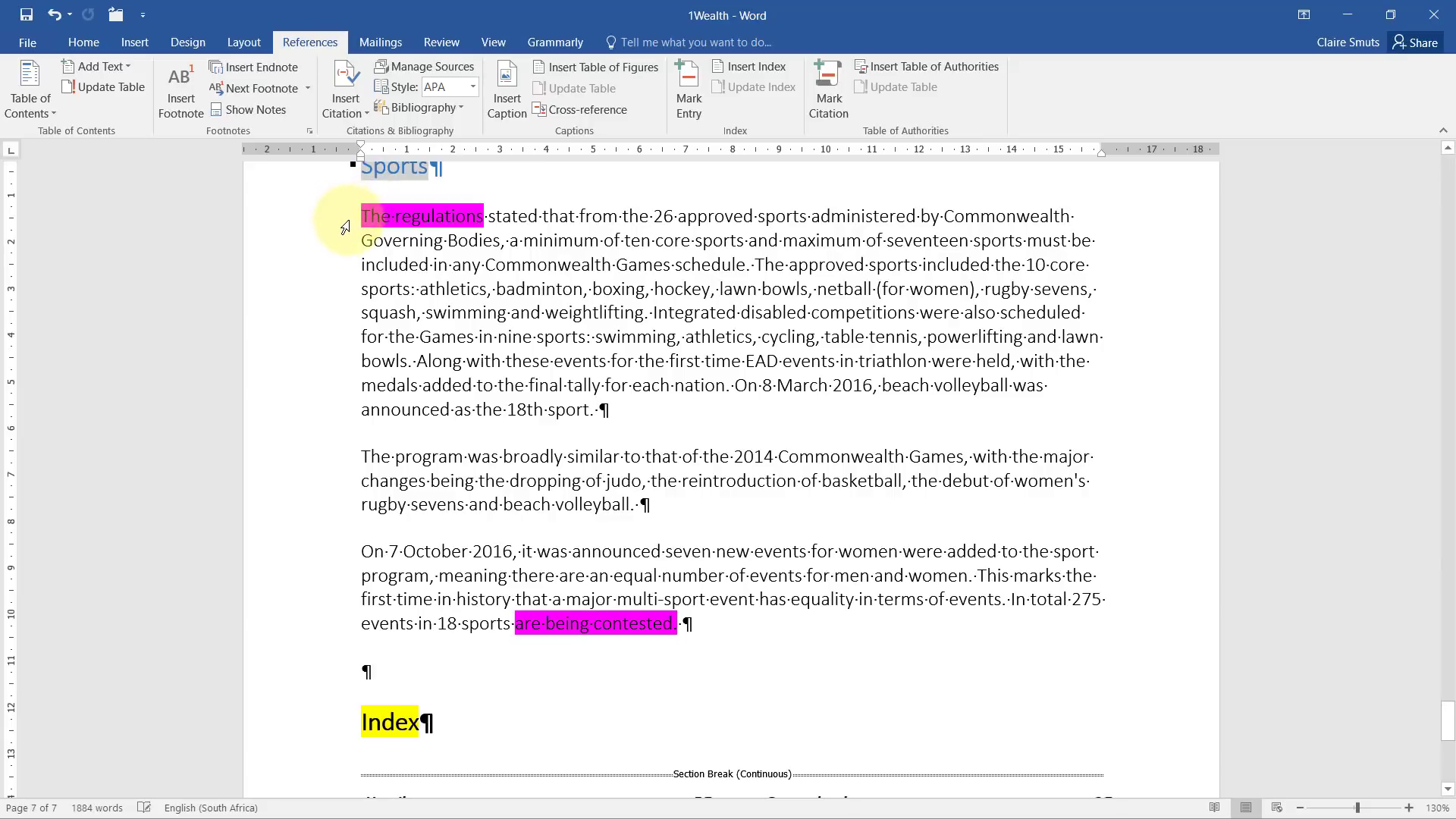
pyautogui.moveTo(345, 227); pyautogui.dragTo(338, 508)
pyautogui.scroll(4, 775, 424)
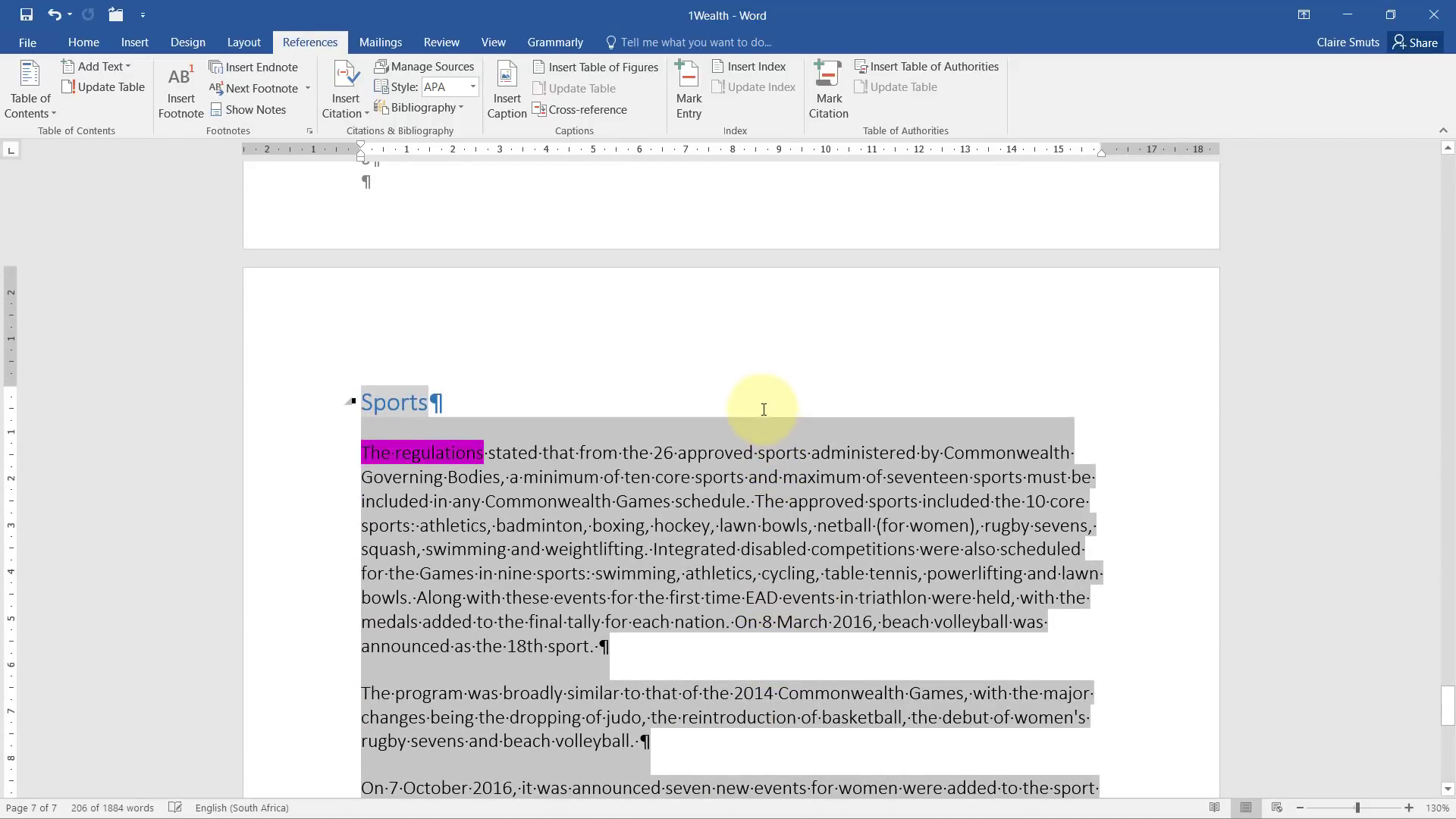
pyautogui.scroll(-2, 763, 409)
# Format the selection as two 7 cm columns with a line between them
pyautogui.click(226, 42)
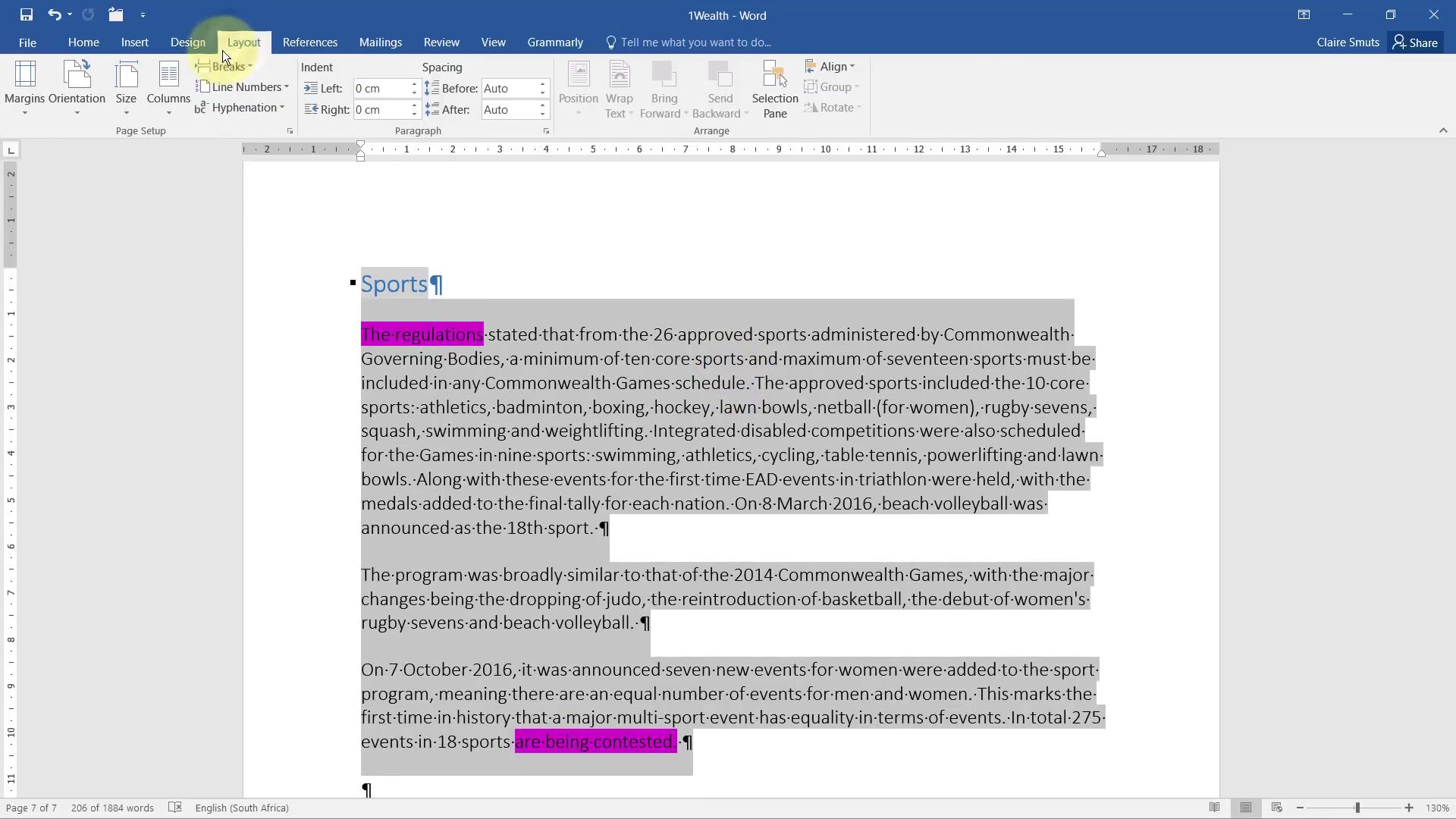
pyautogui.click(167, 101)
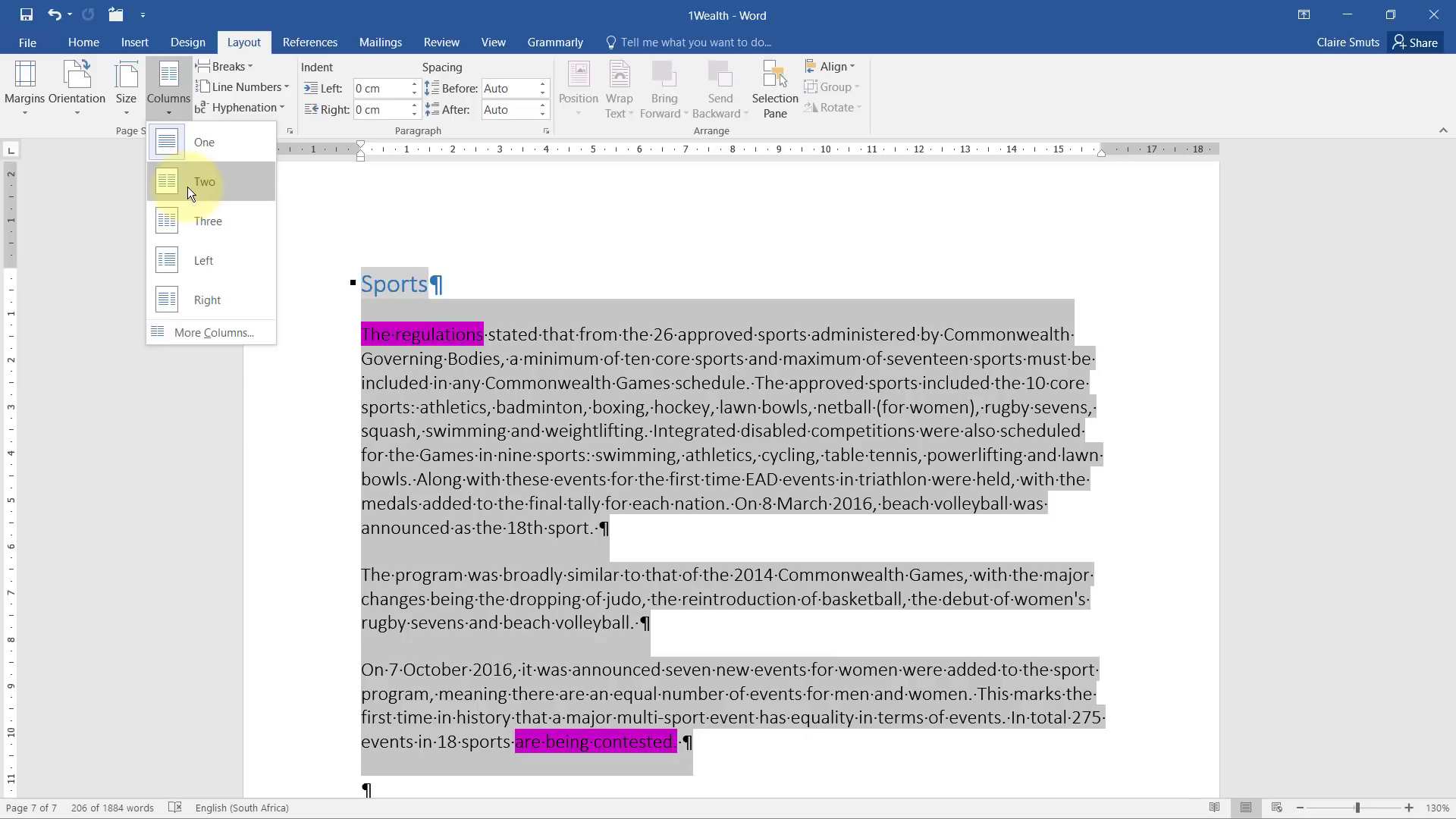
pyautogui.click(207, 334)
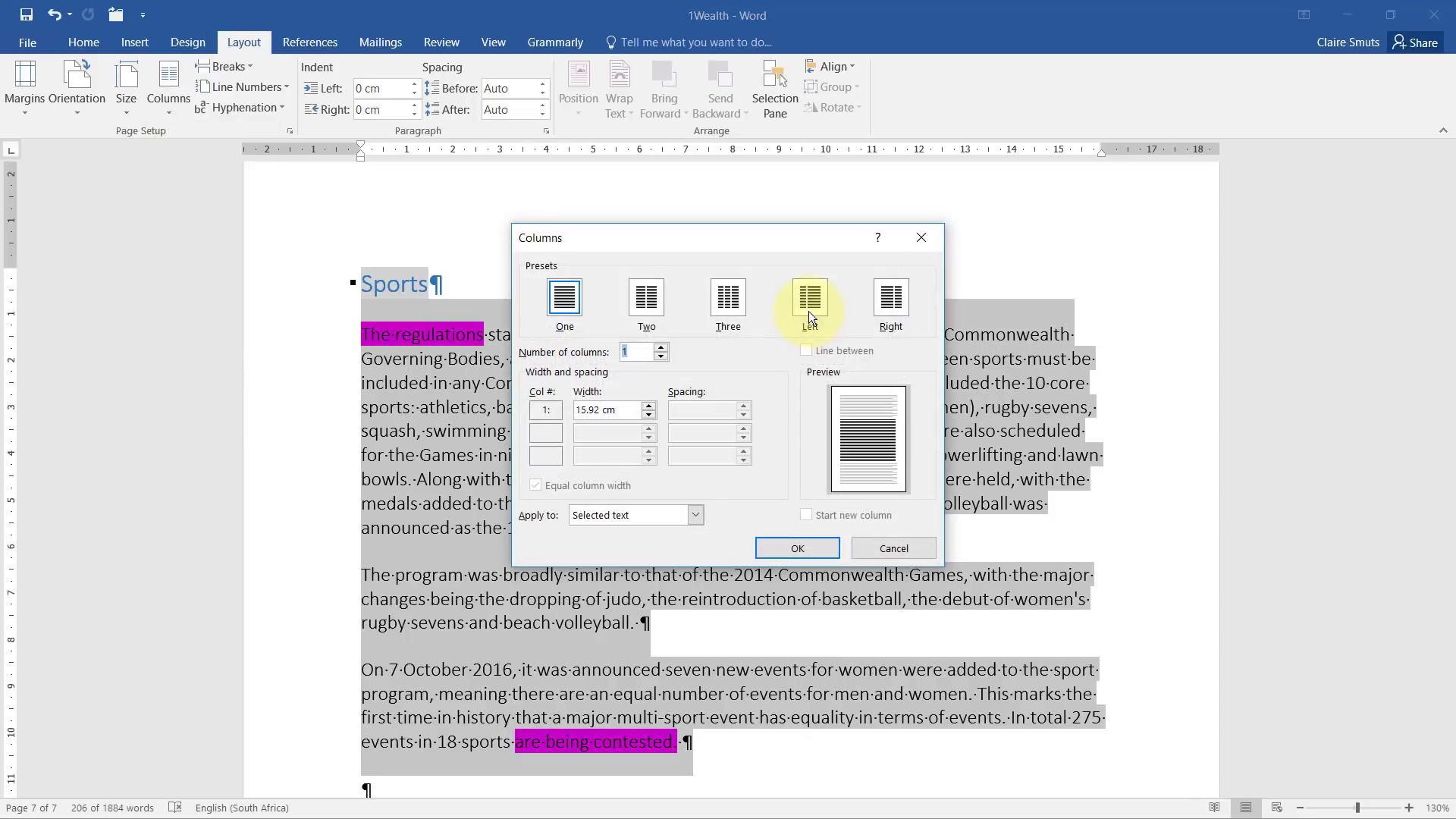
pyautogui.click(662, 348)
pyautogui.click(845, 350)
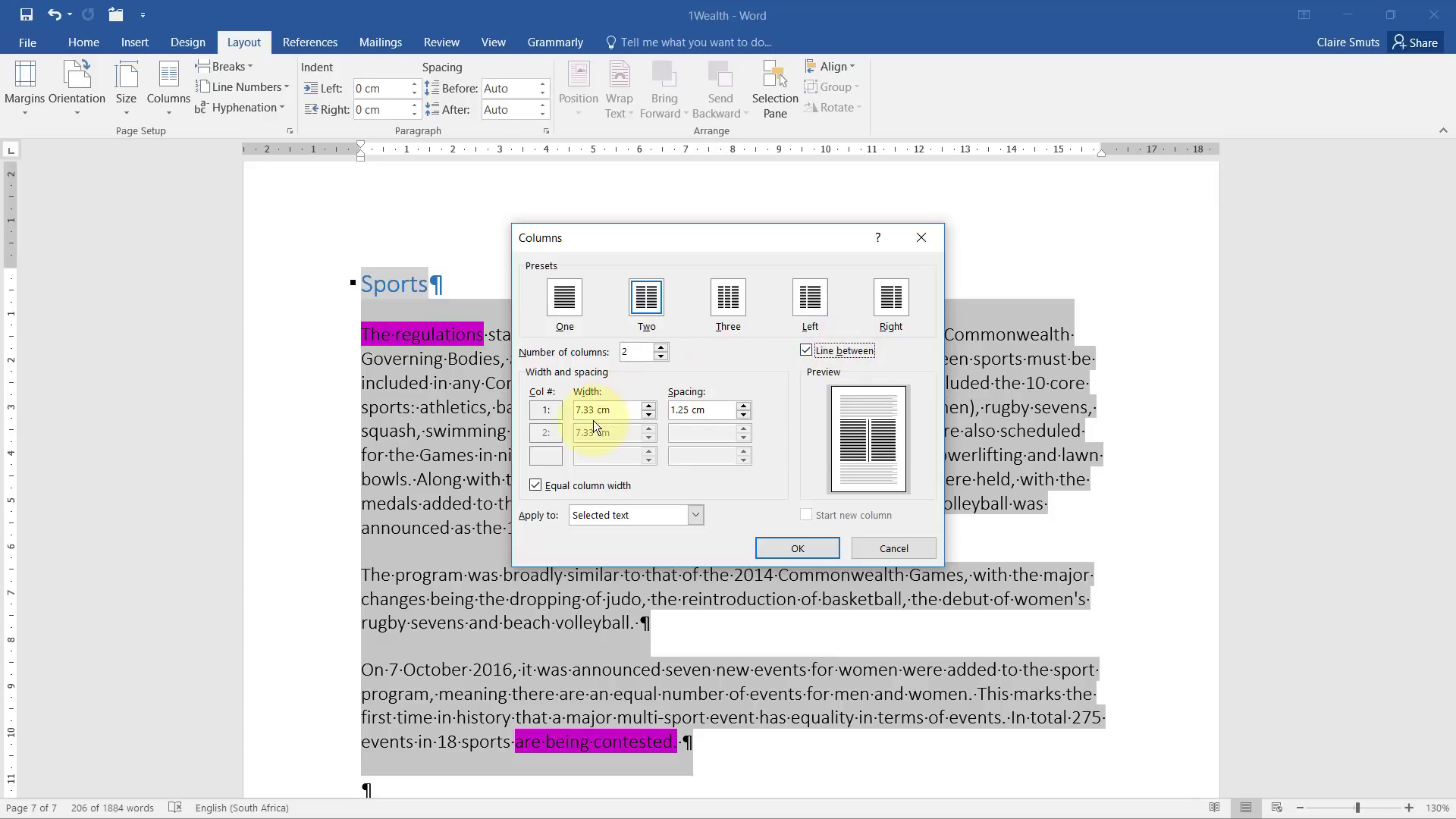
pyautogui.click(650, 416)
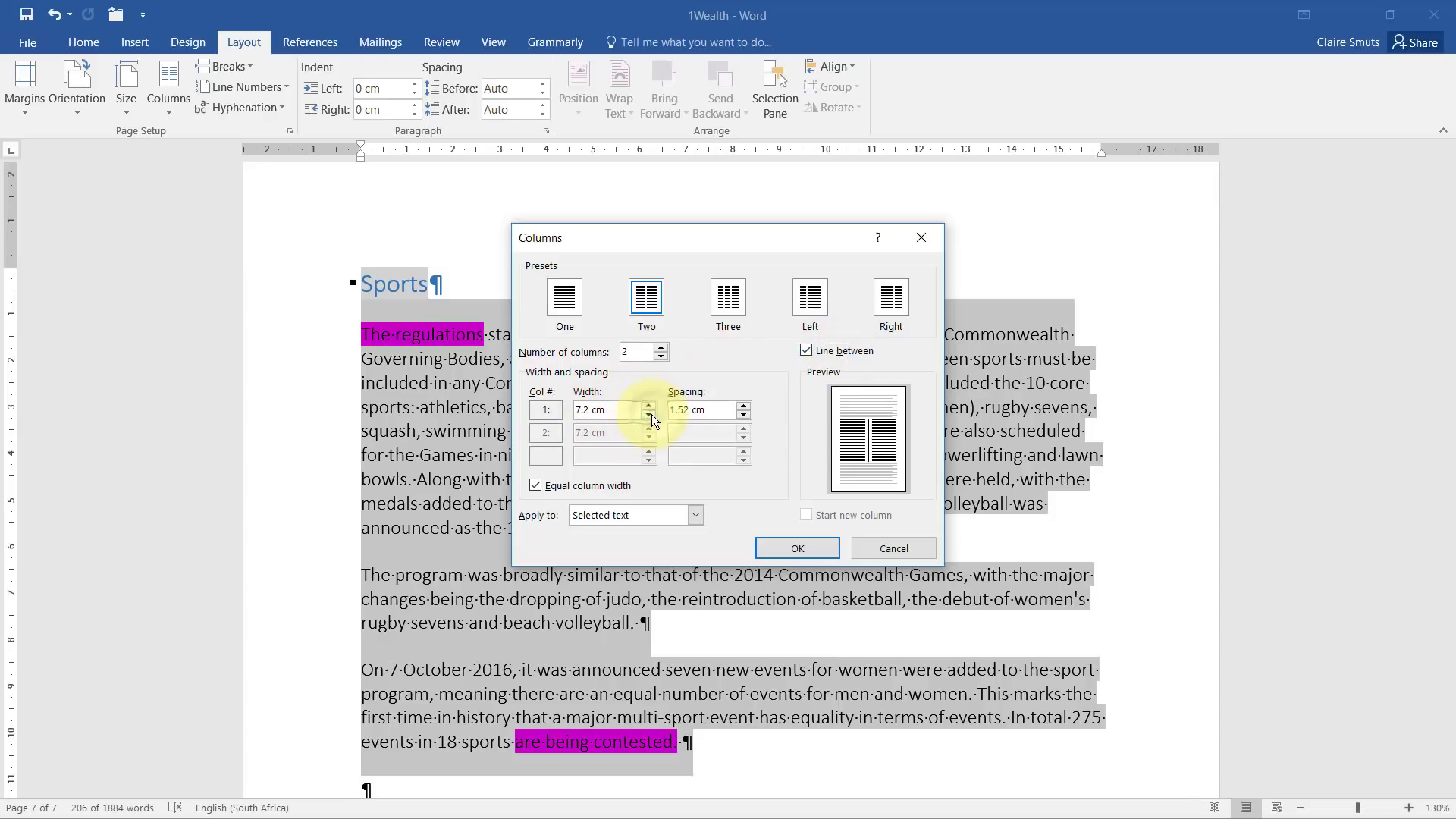
pyautogui.click(650, 416)
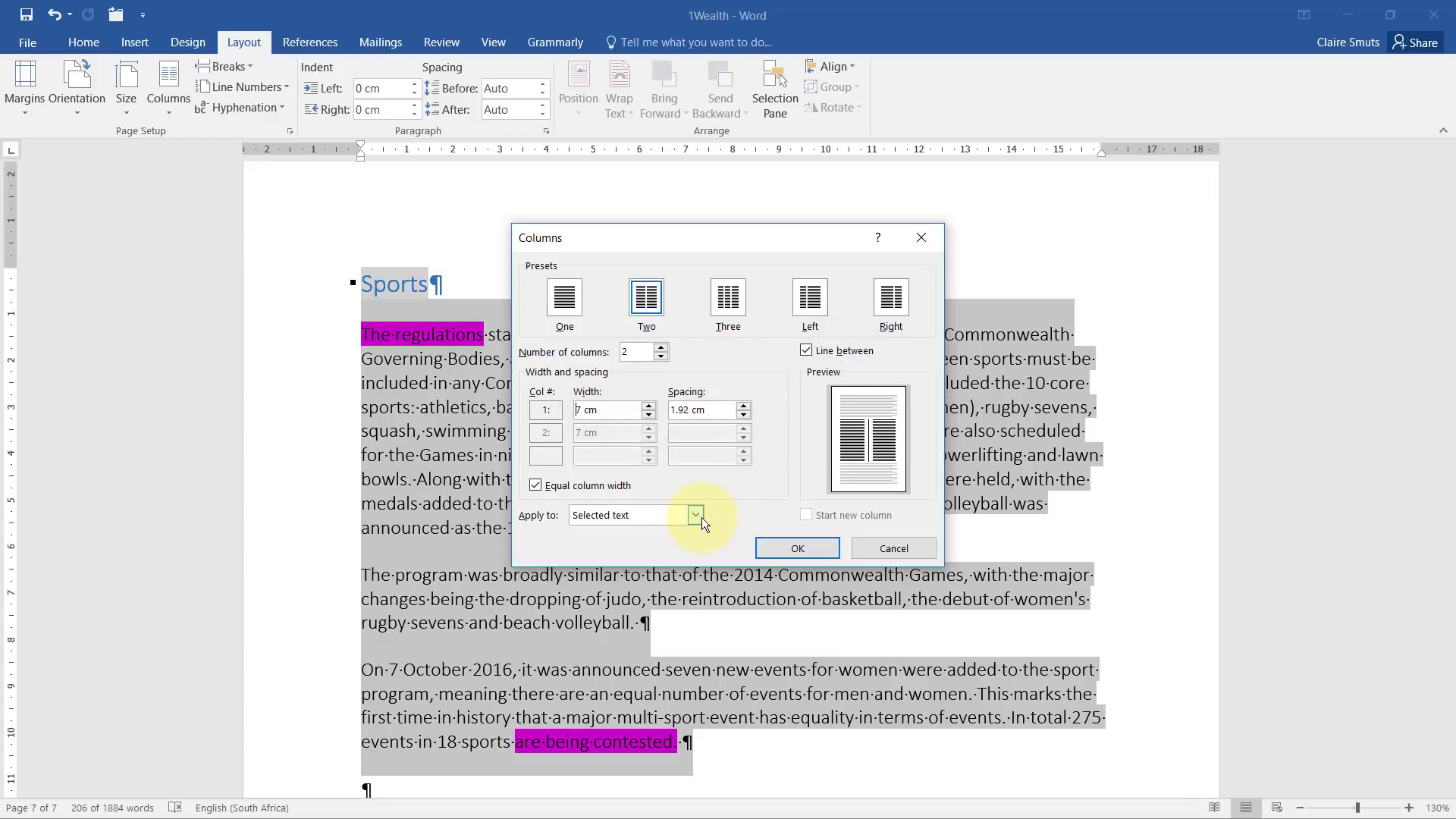
pyautogui.click(804, 549)
pyautogui.click(880, 441)
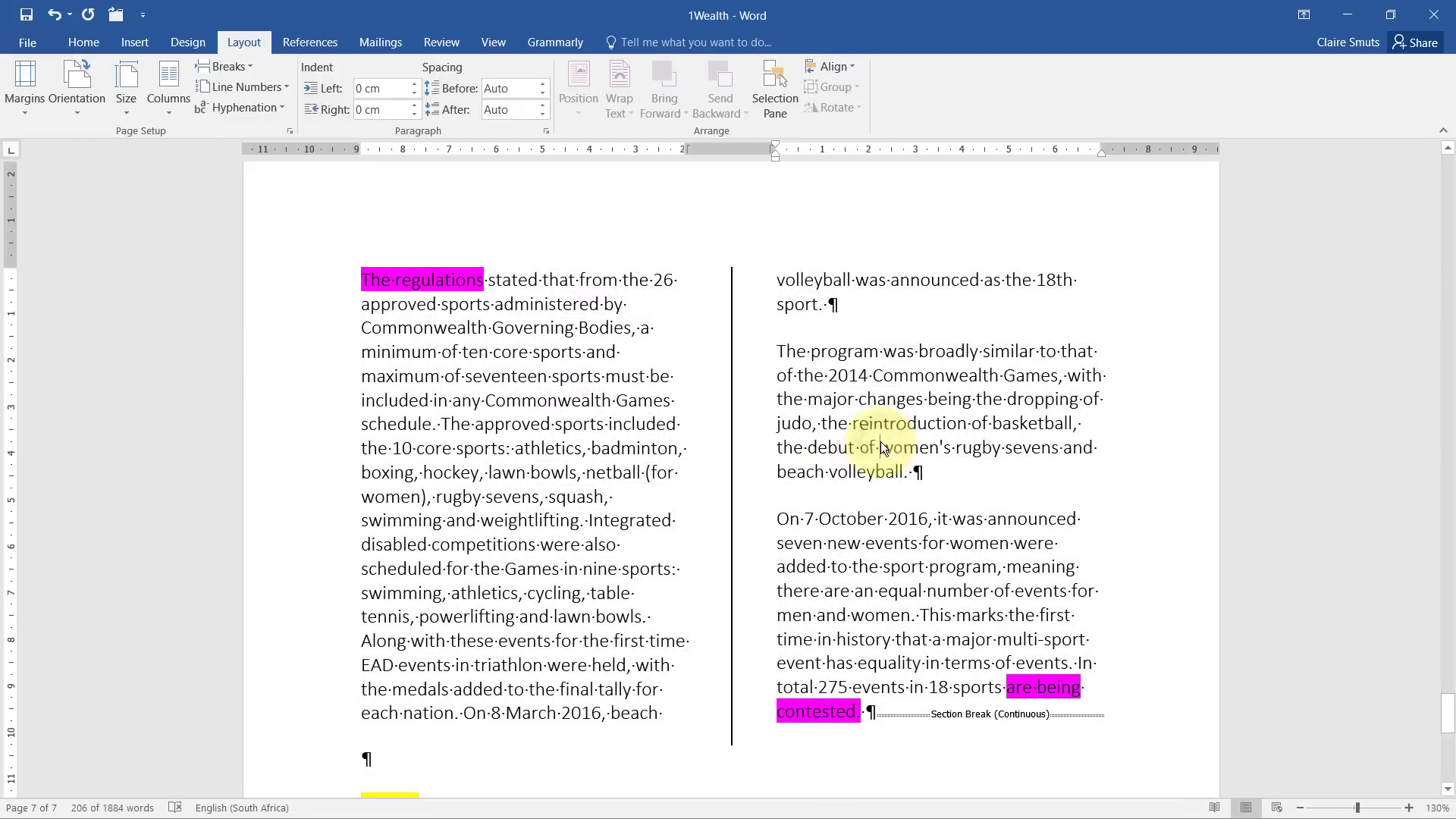
pyautogui.scroll(5, 881, 442)
pyautogui.scroll(-2, 880, 442)
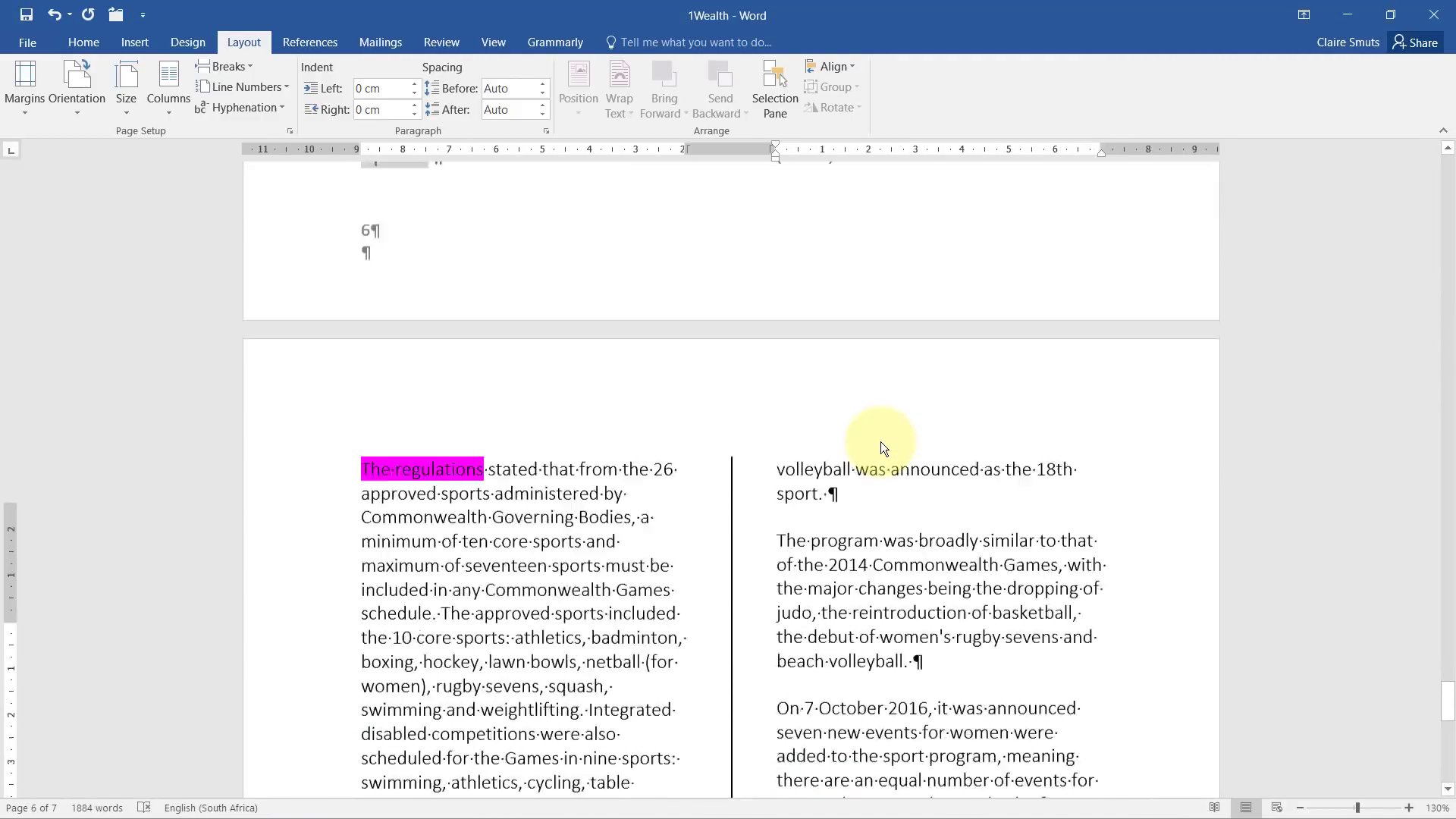
pyautogui.scroll(3, 880, 441)
pyautogui.scroll(-6, 880, 441)
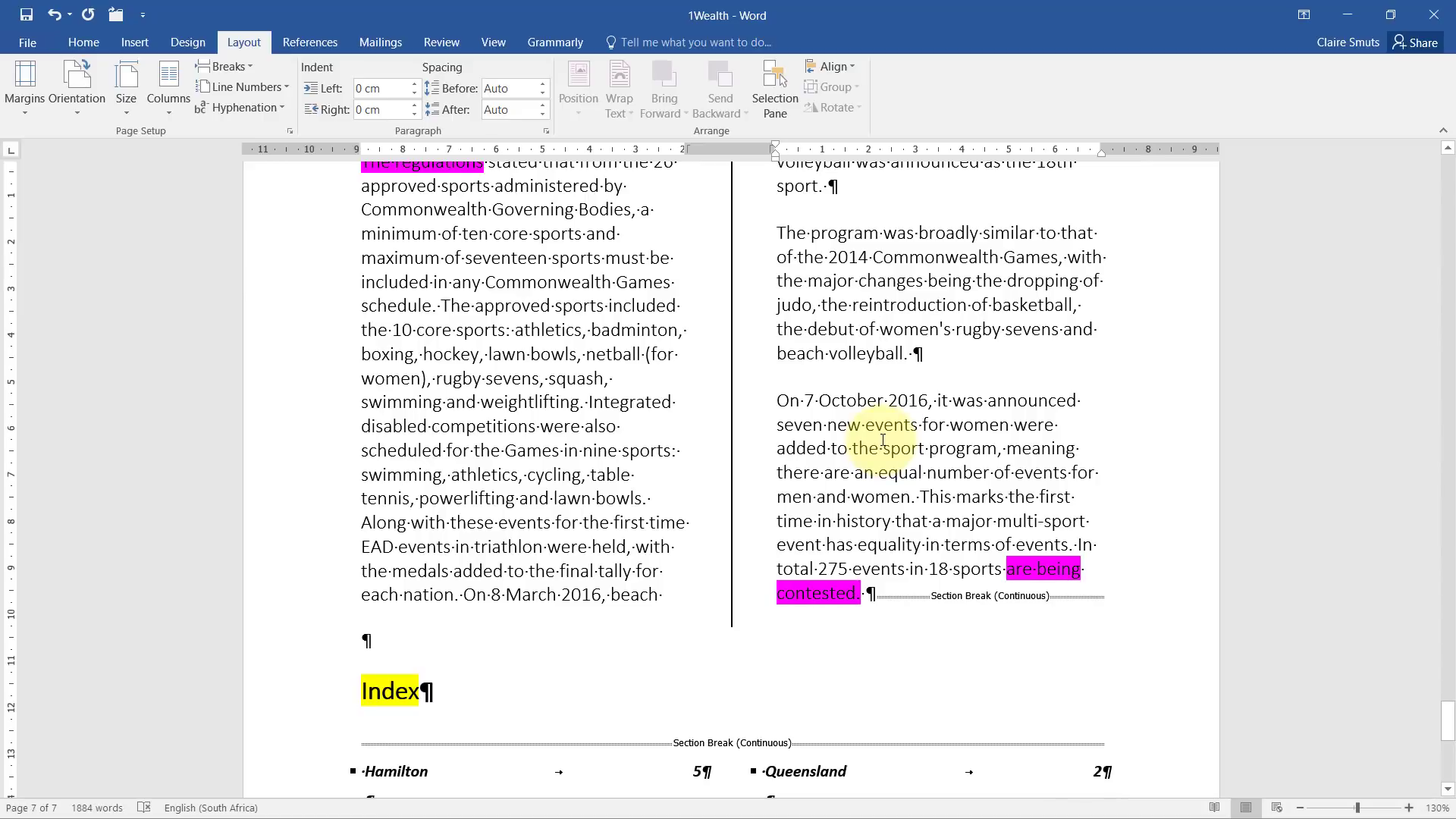
# Convert the Commonwealth Games 2018 endnote into a footnote on page 6, then return to the question paper
pyautogui.hotkey('alt', 'Tab')
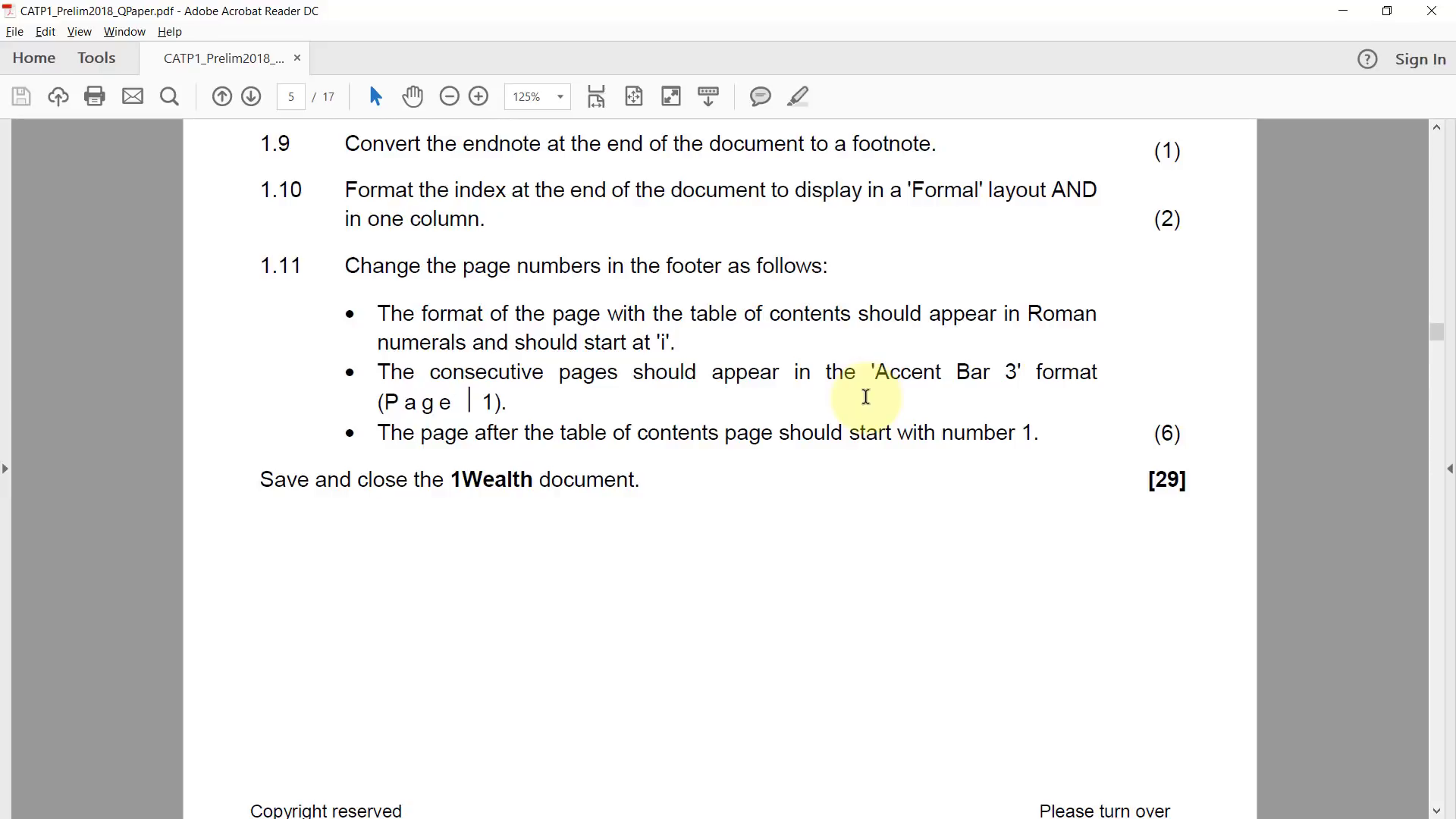
pyautogui.hotkey('alt', 'Tab')
pyautogui.scroll(-9, 917, 416)
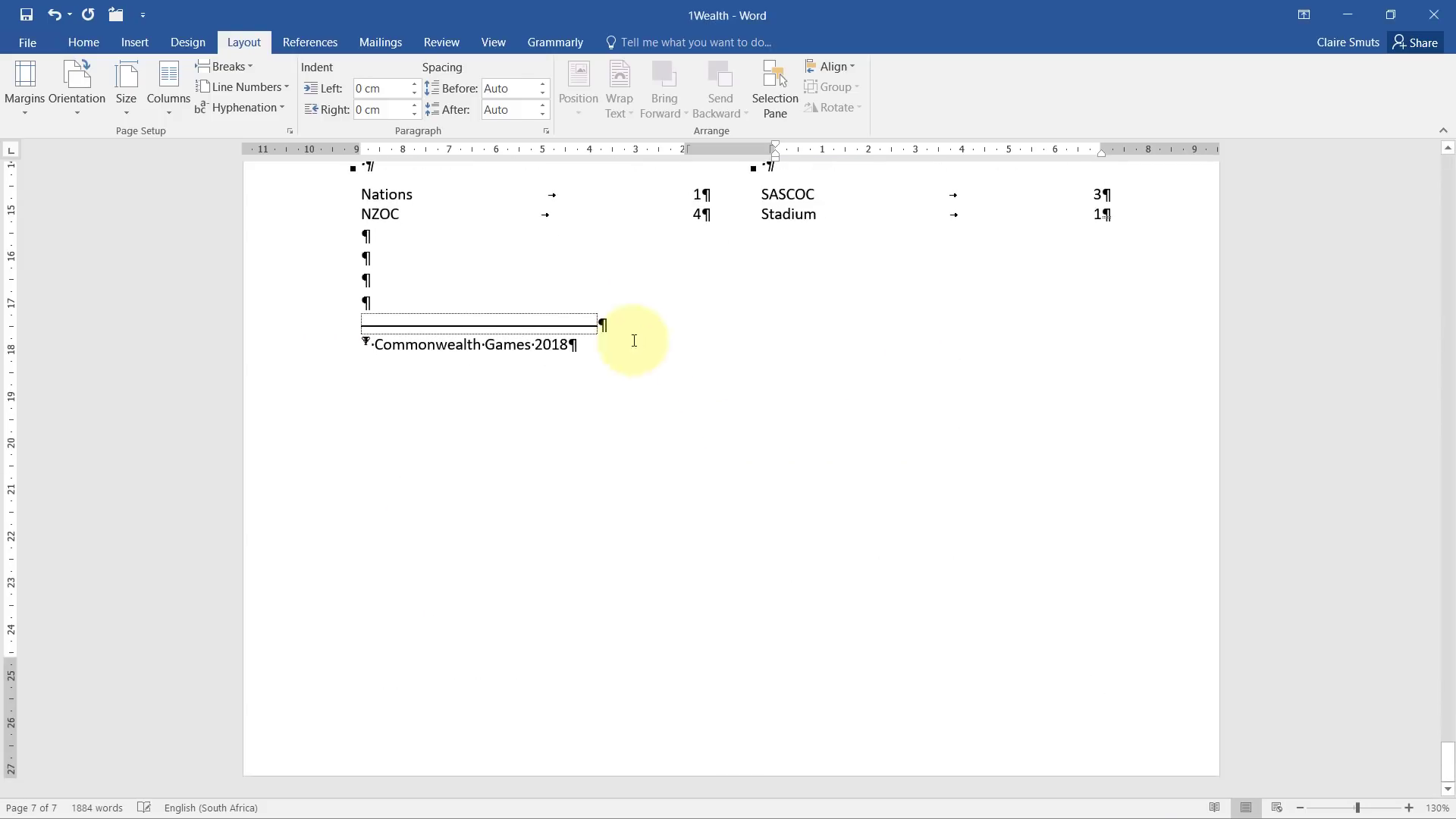
pyautogui.rightClick(485, 350)
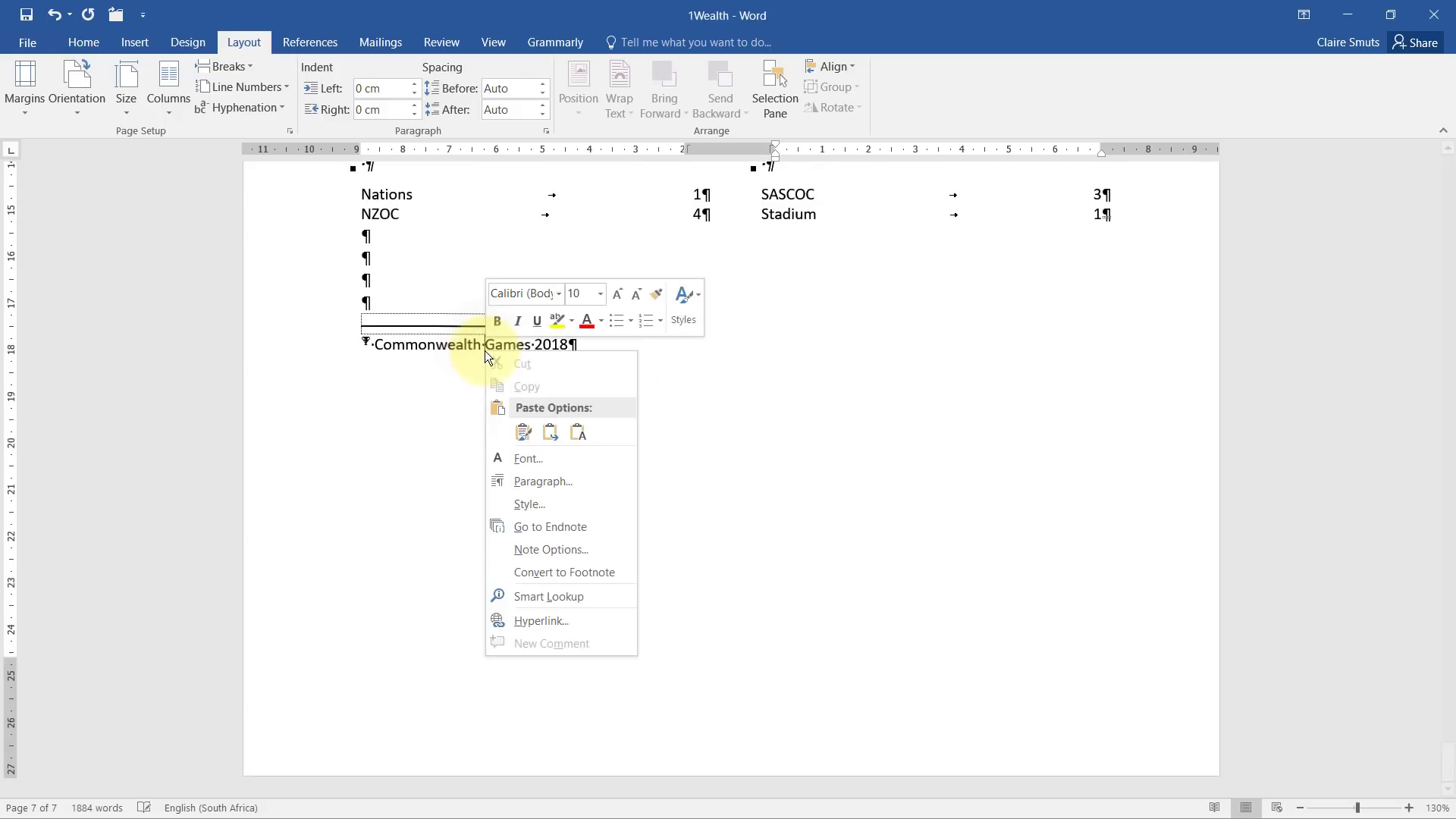
pyautogui.click(578, 572)
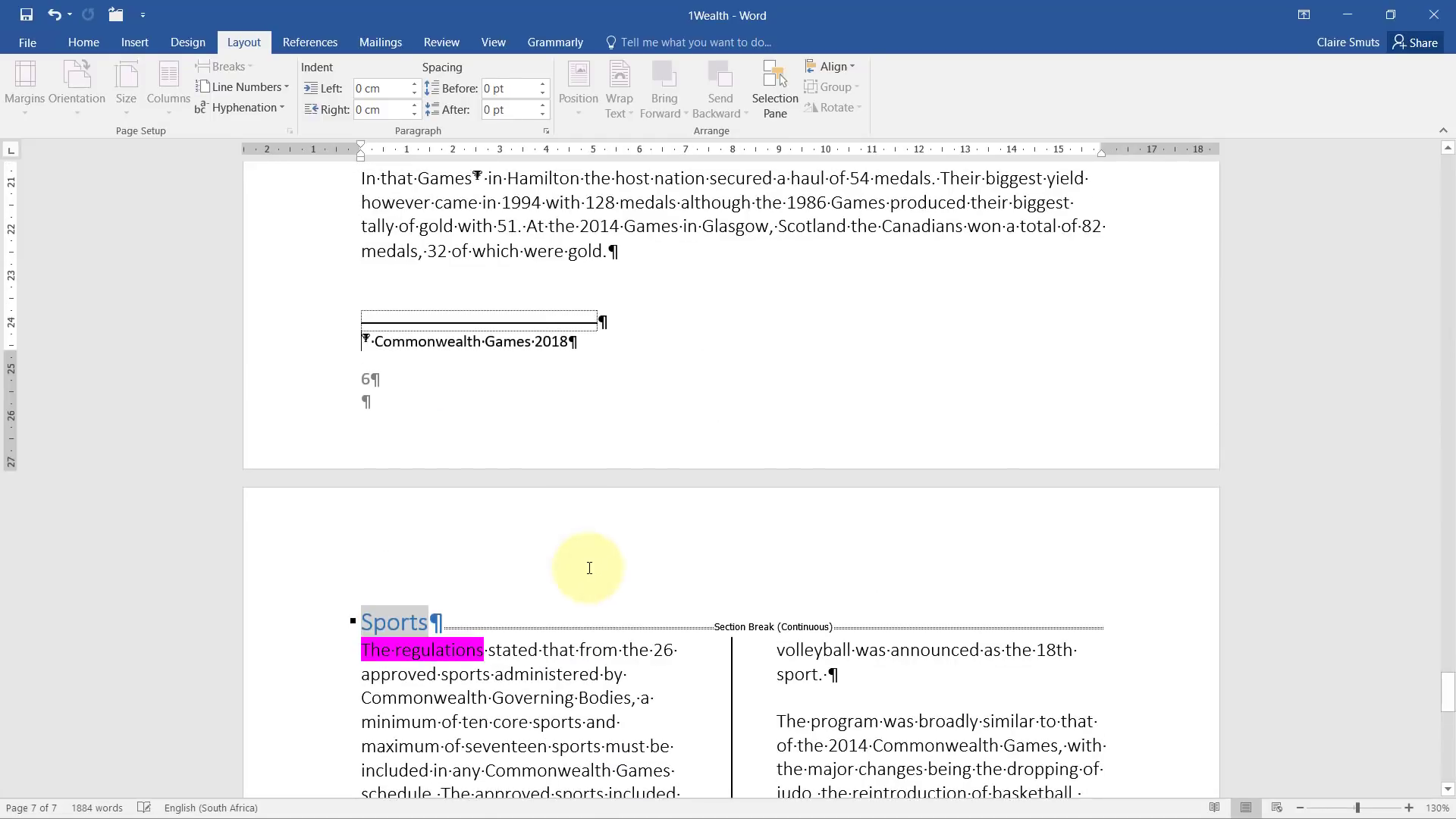
pyautogui.hotkey('alt', 'Tab')
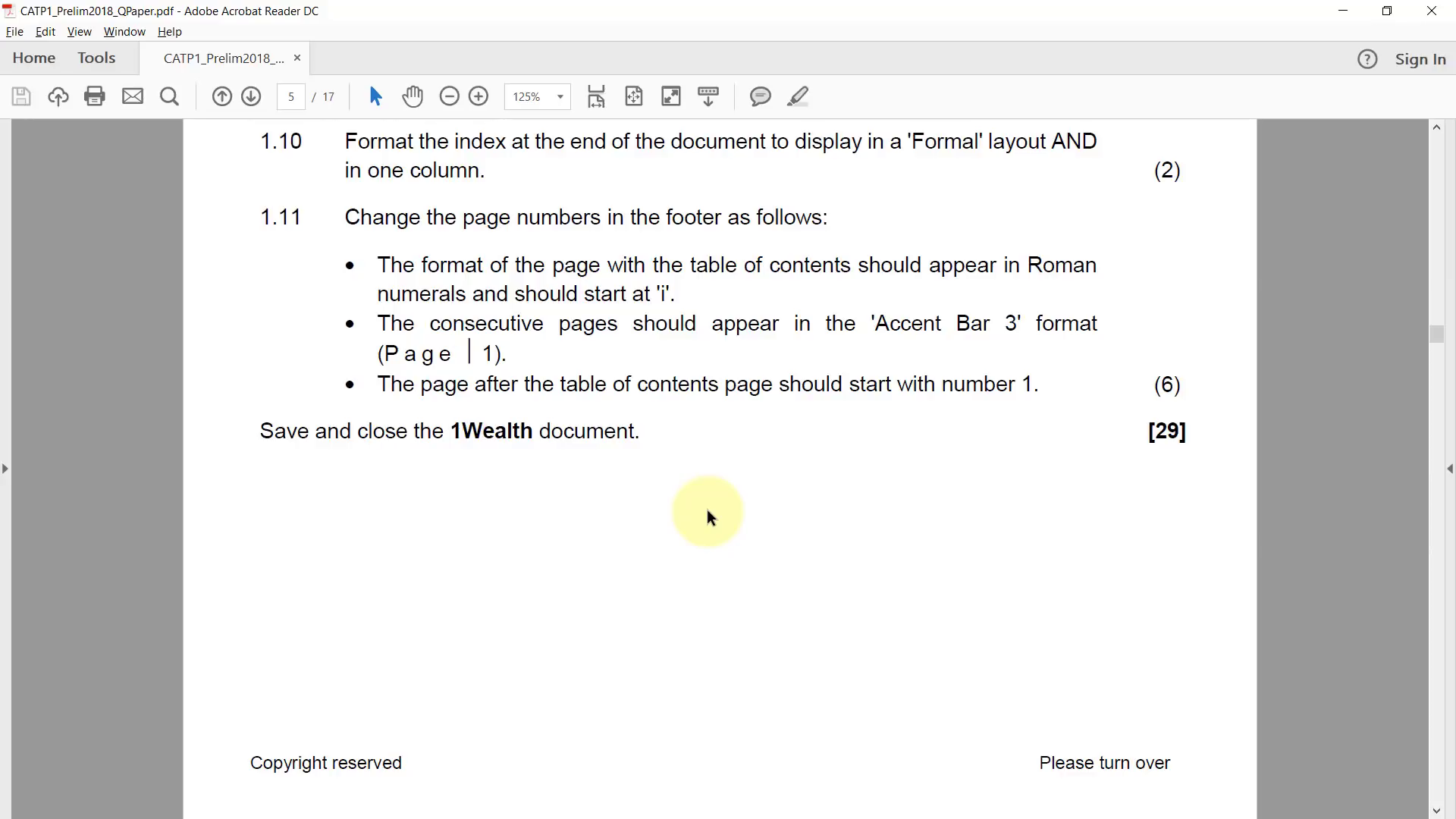
# Change the index to the Formal format with 1 column, replacing the existing index
pyautogui.hotkey('alt', 'Tab')
pyautogui.scroll(-10, 708, 504)
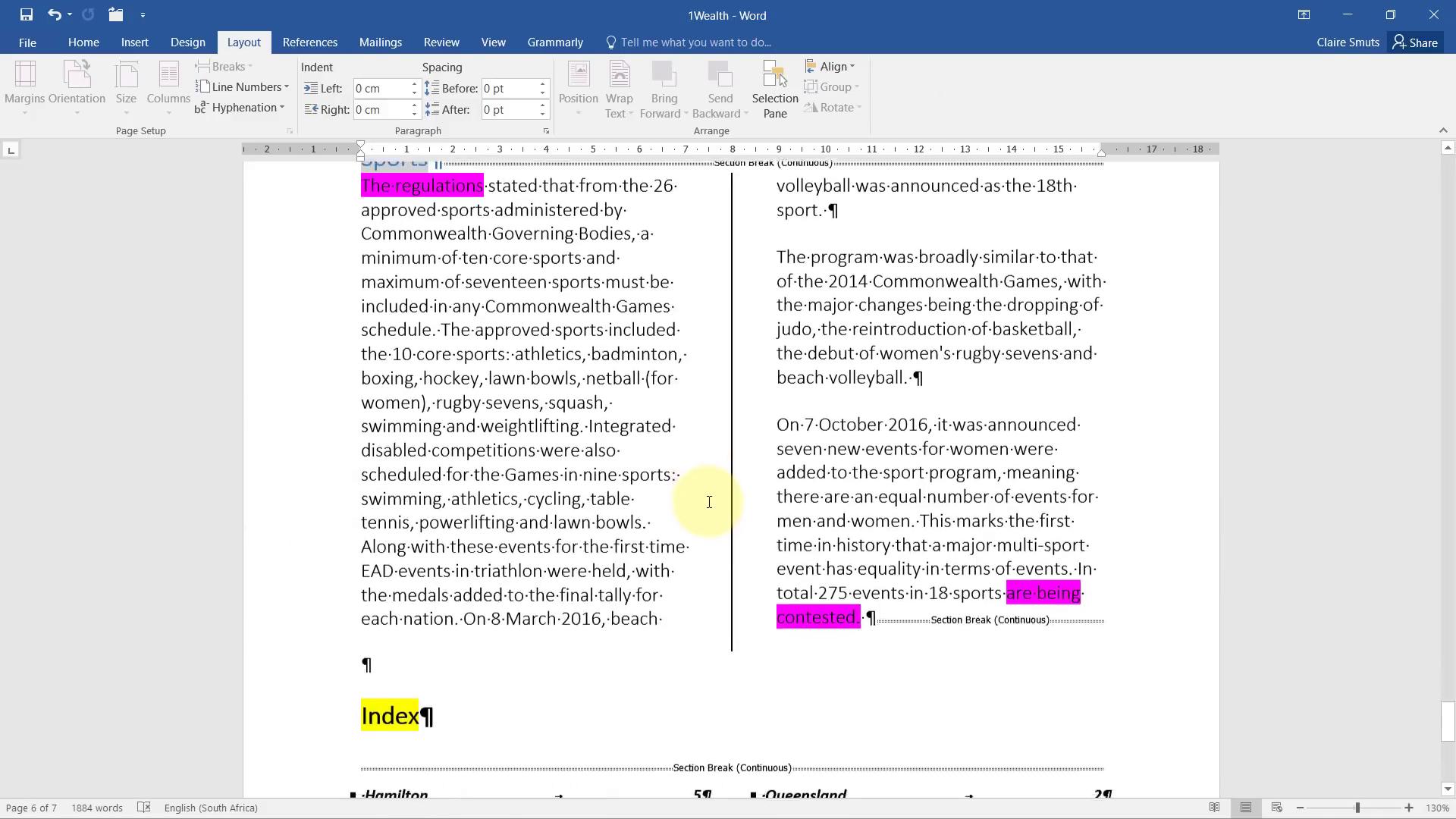
pyautogui.scroll(-3, 709, 500)
pyautogui.rightClick(380, 227)
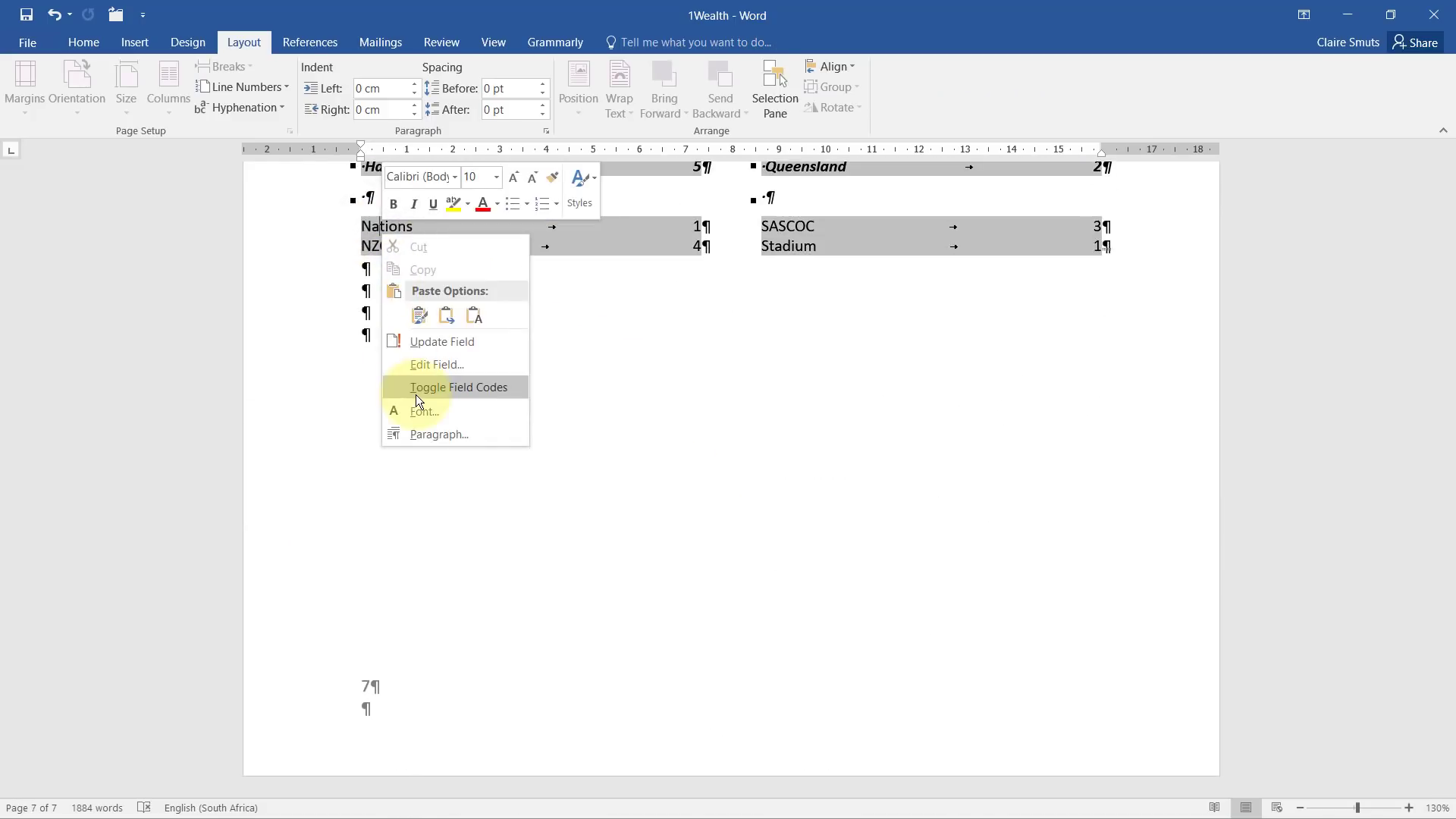
pyautogui.scroll(2, 735, 388)
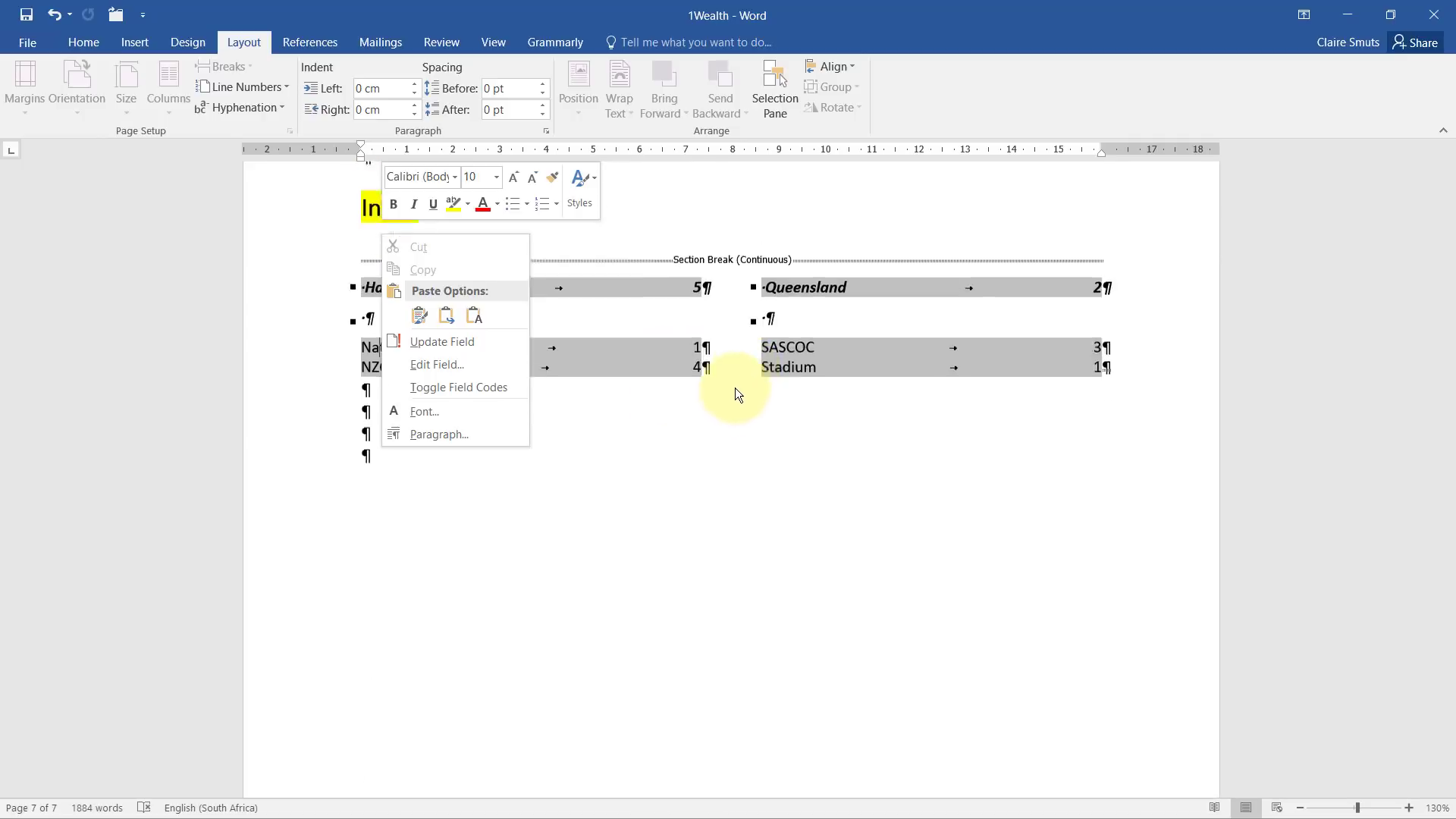
pyautogui.click(464, 363)
pyautogui.click(657, 274)
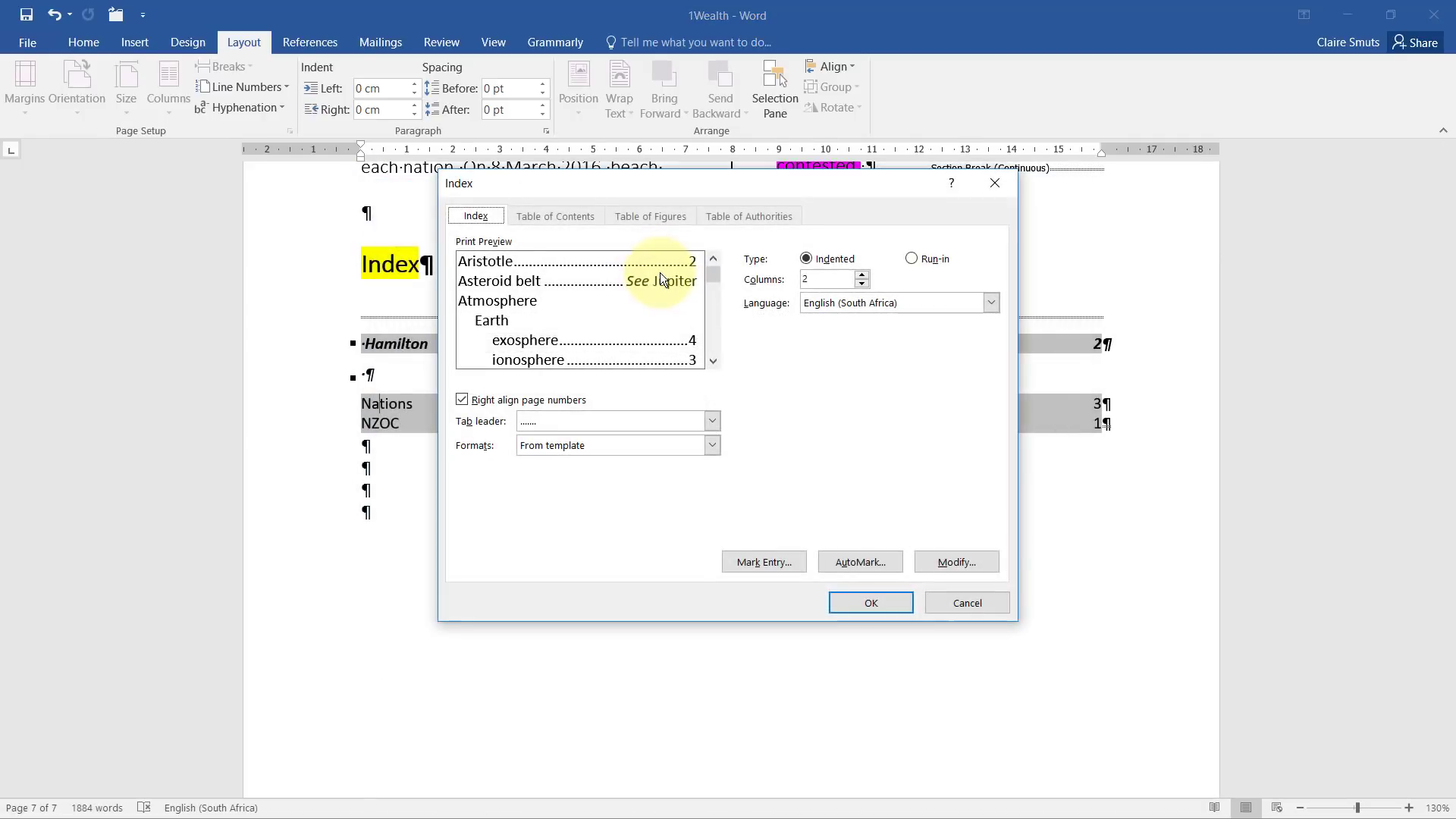
pyautogui.click(711, 446)
pyautogui.scroll(-1, 622, 495)
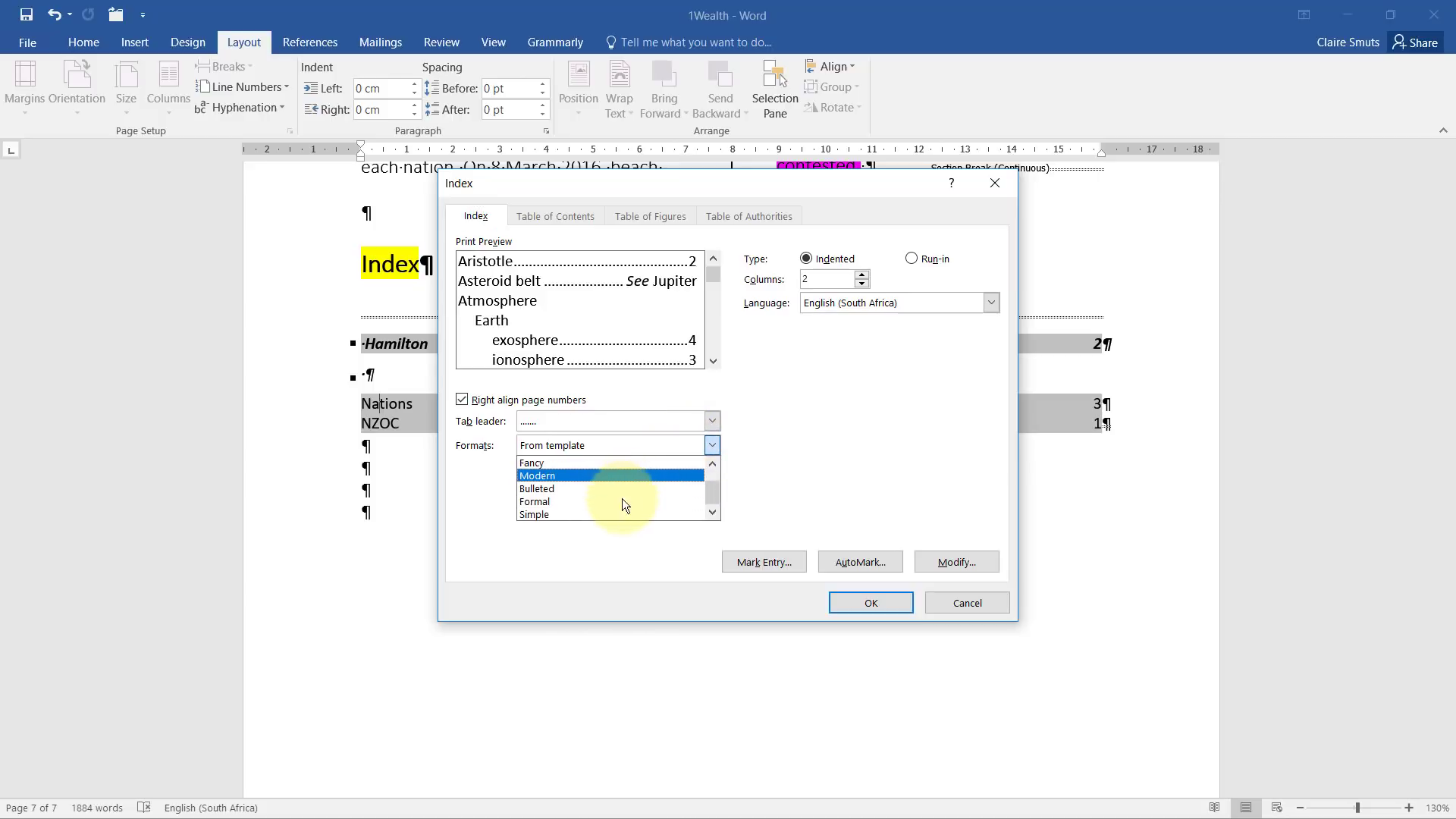
pyautogui.click(620, 502)
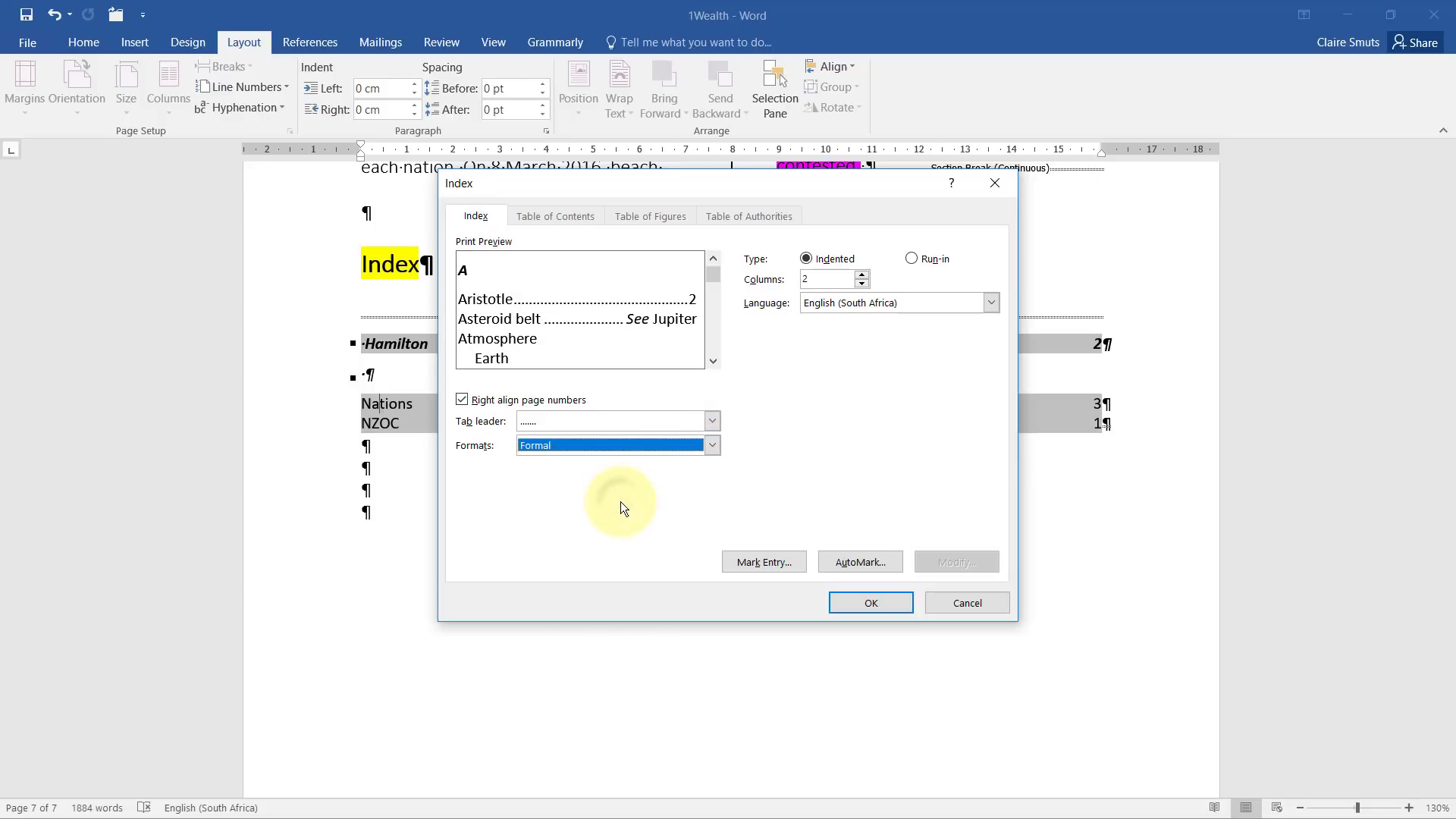
pyautogui.click(862, 284)
pyautogui.click(890, 604)
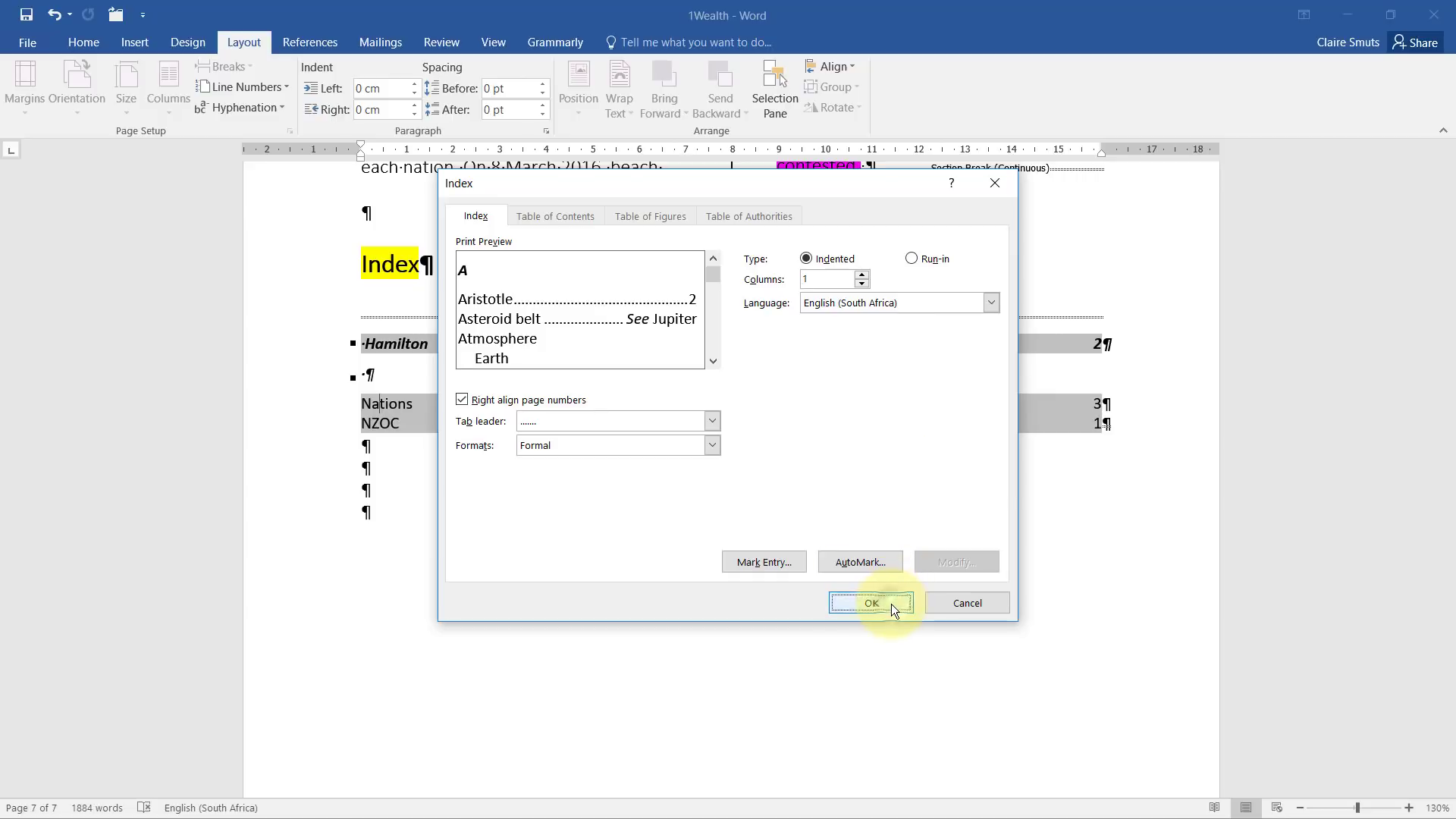
pyautogui.click(700, 471)
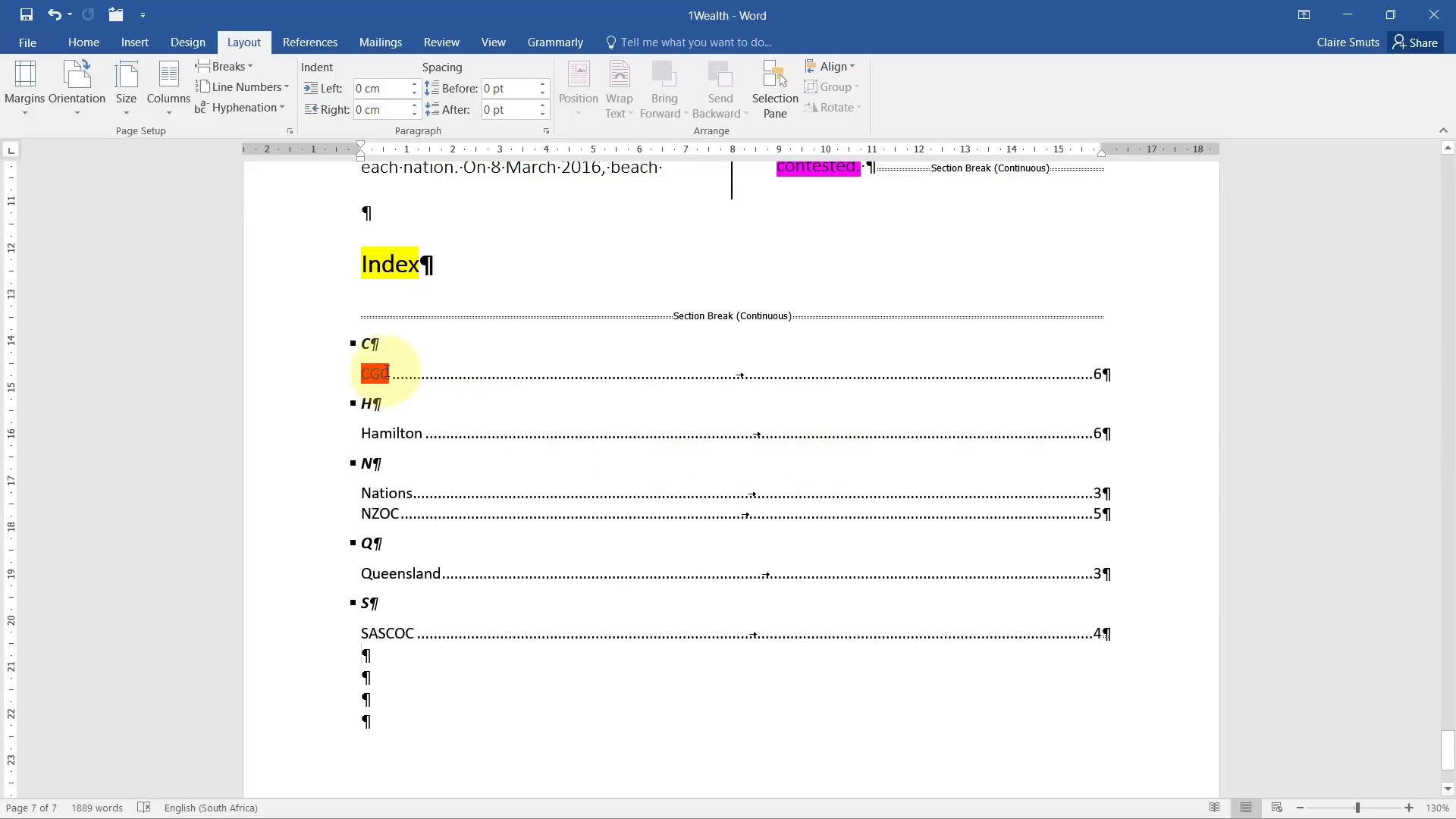
# Check the rebuilt index against the CGC marker and the C letter heading
pyautogui.click(354, 375)
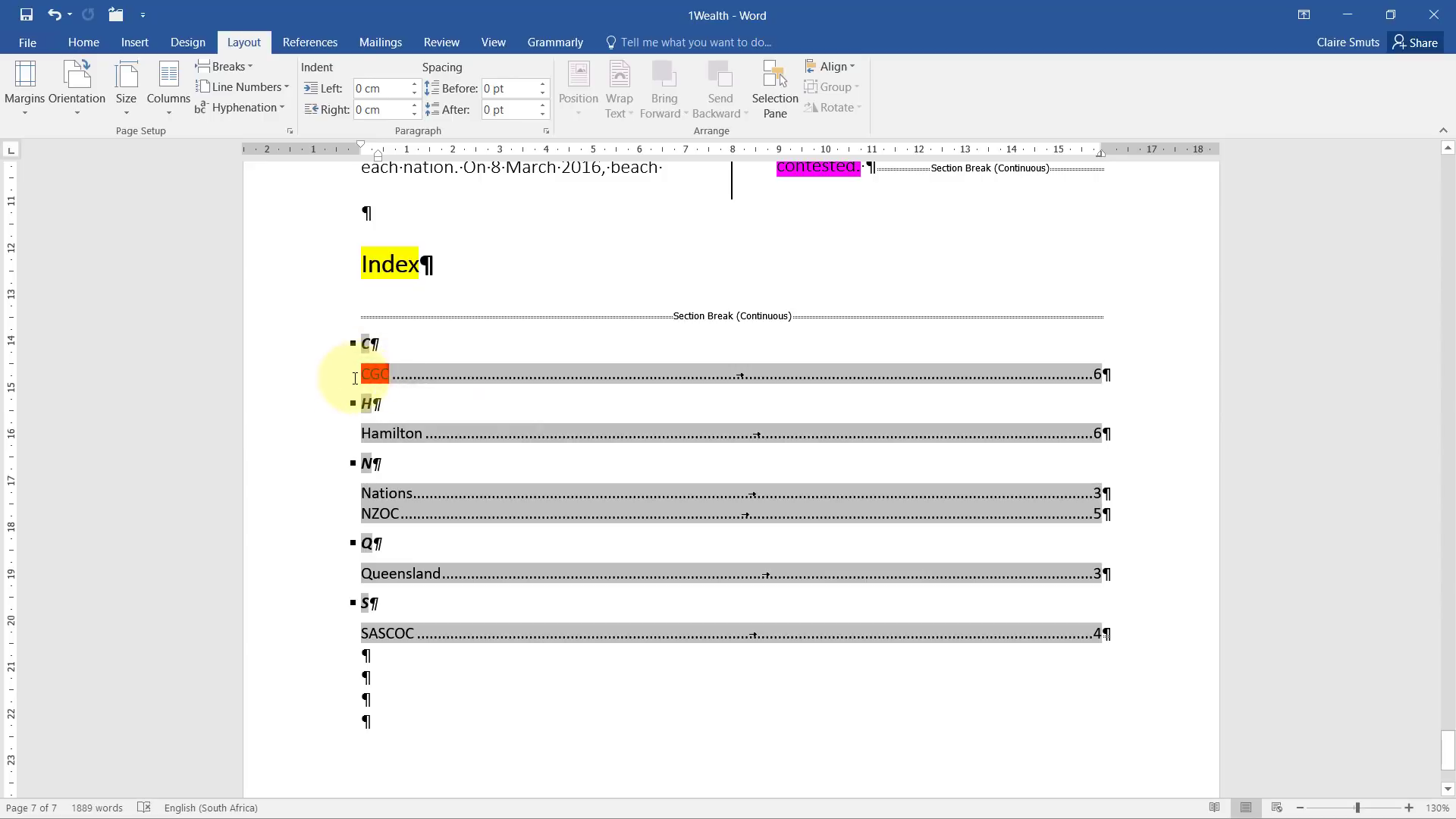
pyautogui.click(360, 373)
pyautogui.scroll(20, 569, 409)
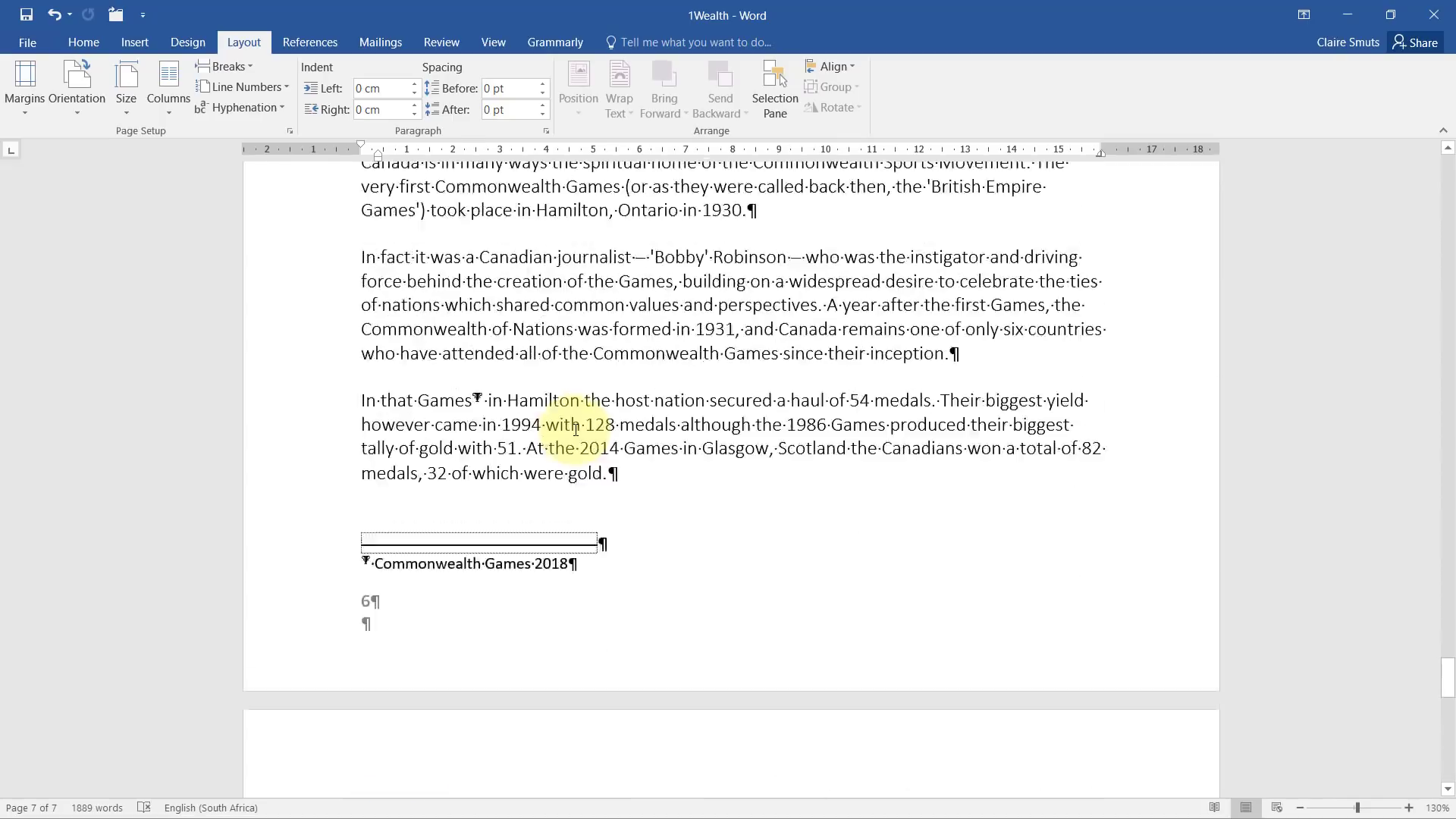
pyautogui.click(695, 561)
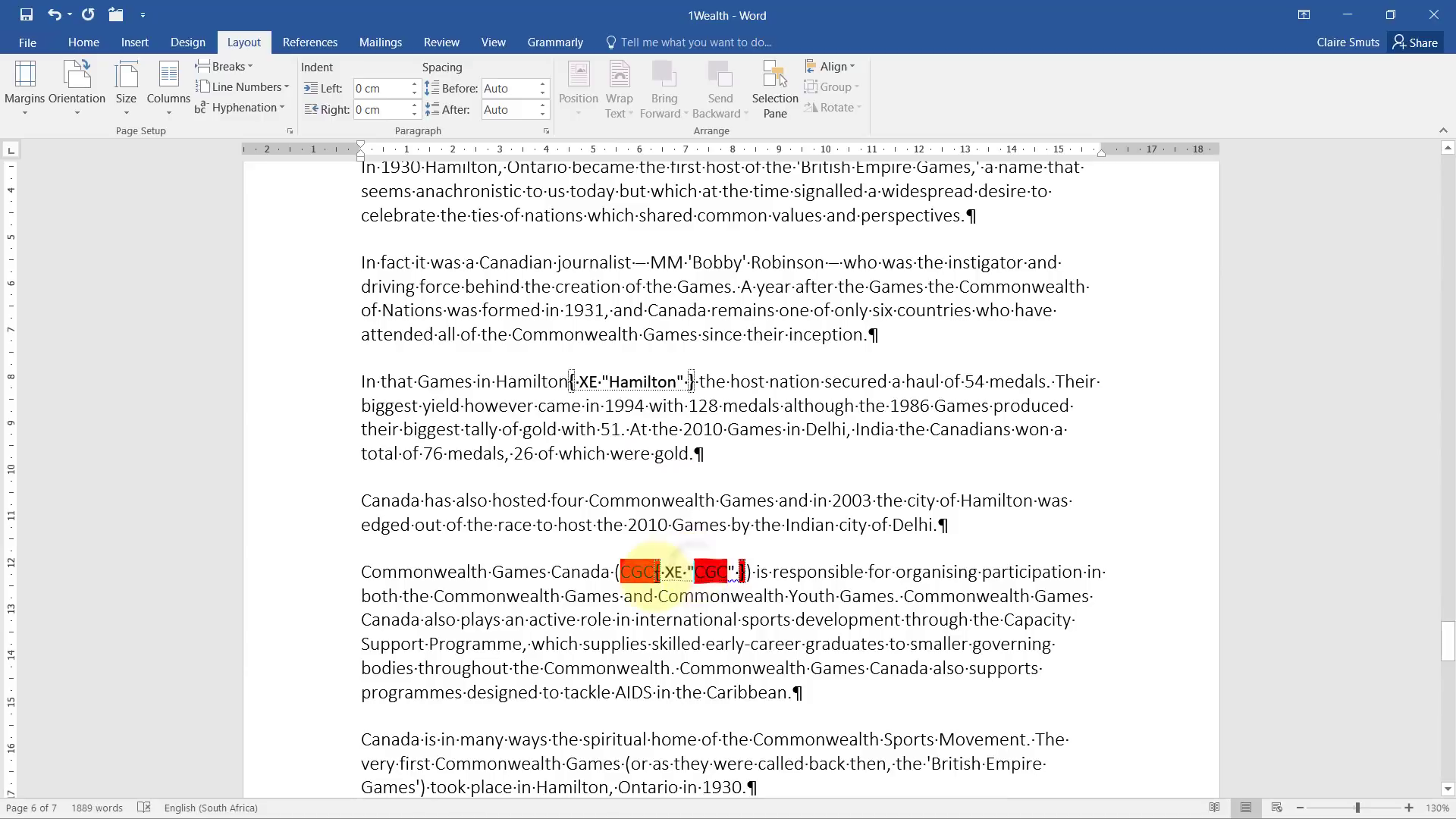
pyautogui.scroll(-9, 667, 580)
pyautogui.scroll(-18, 522, 570)
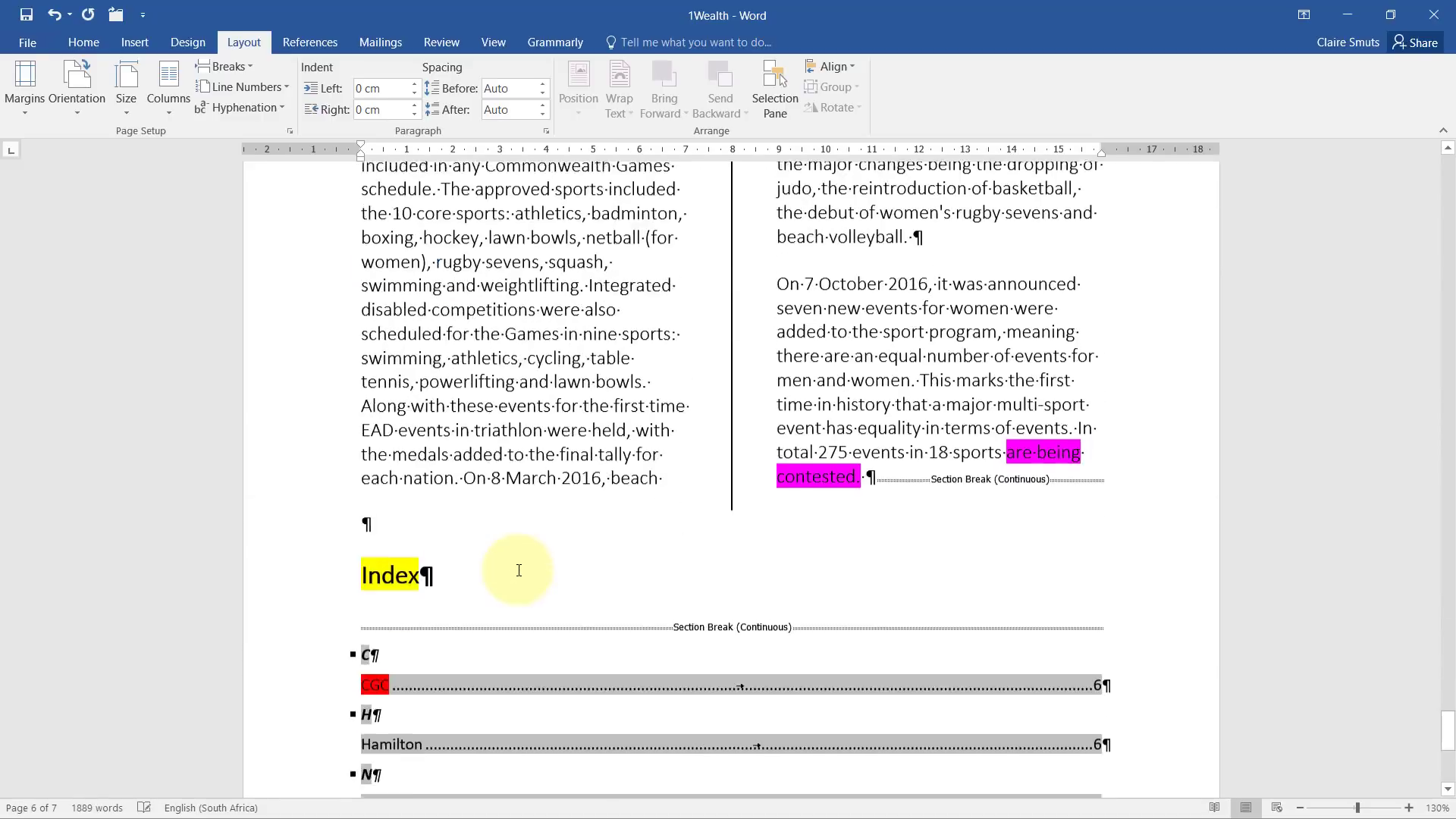
pyautogui.scroll(3, 368, 286)
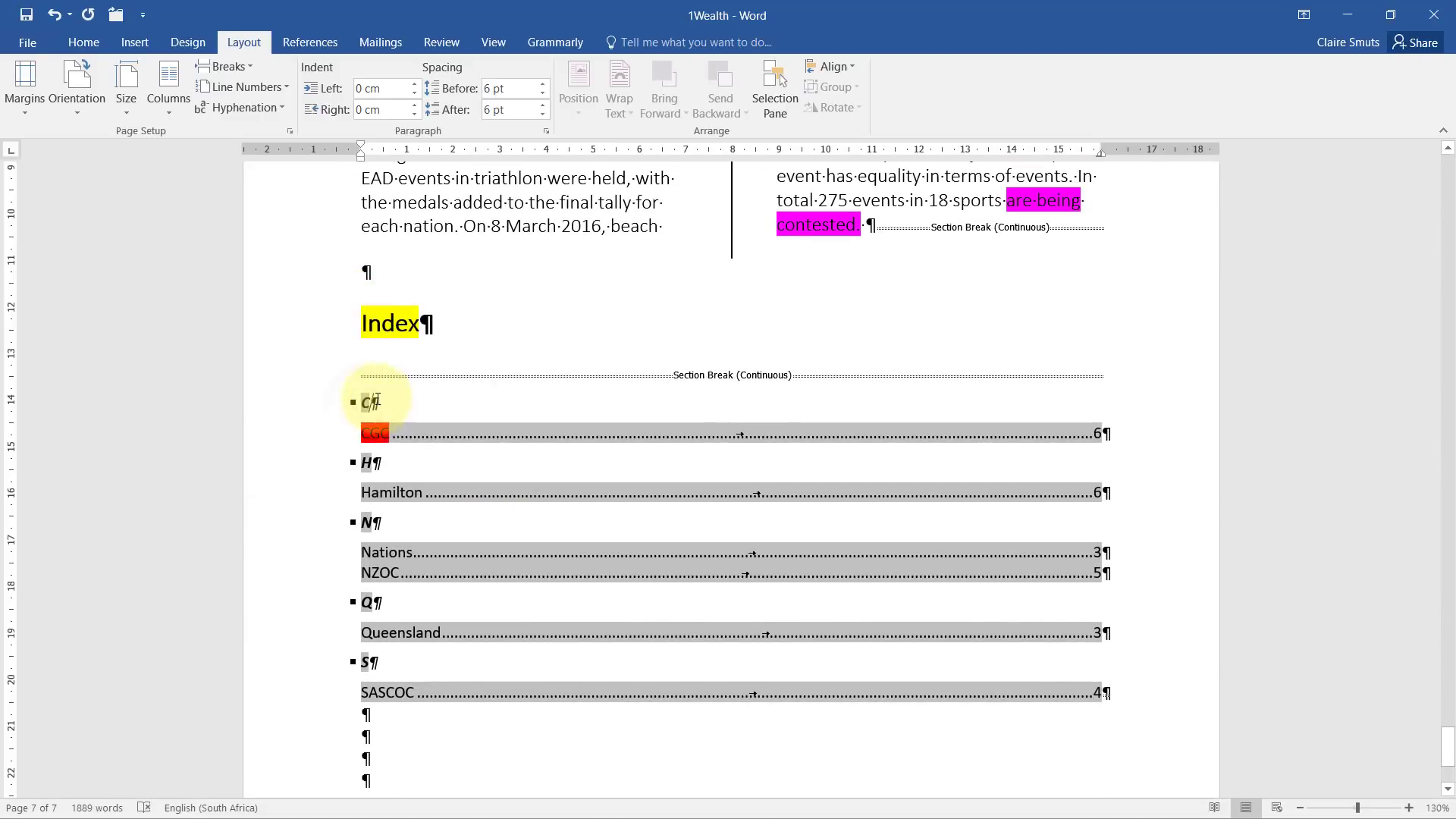
pyautogui.doubleClick(369, 405)
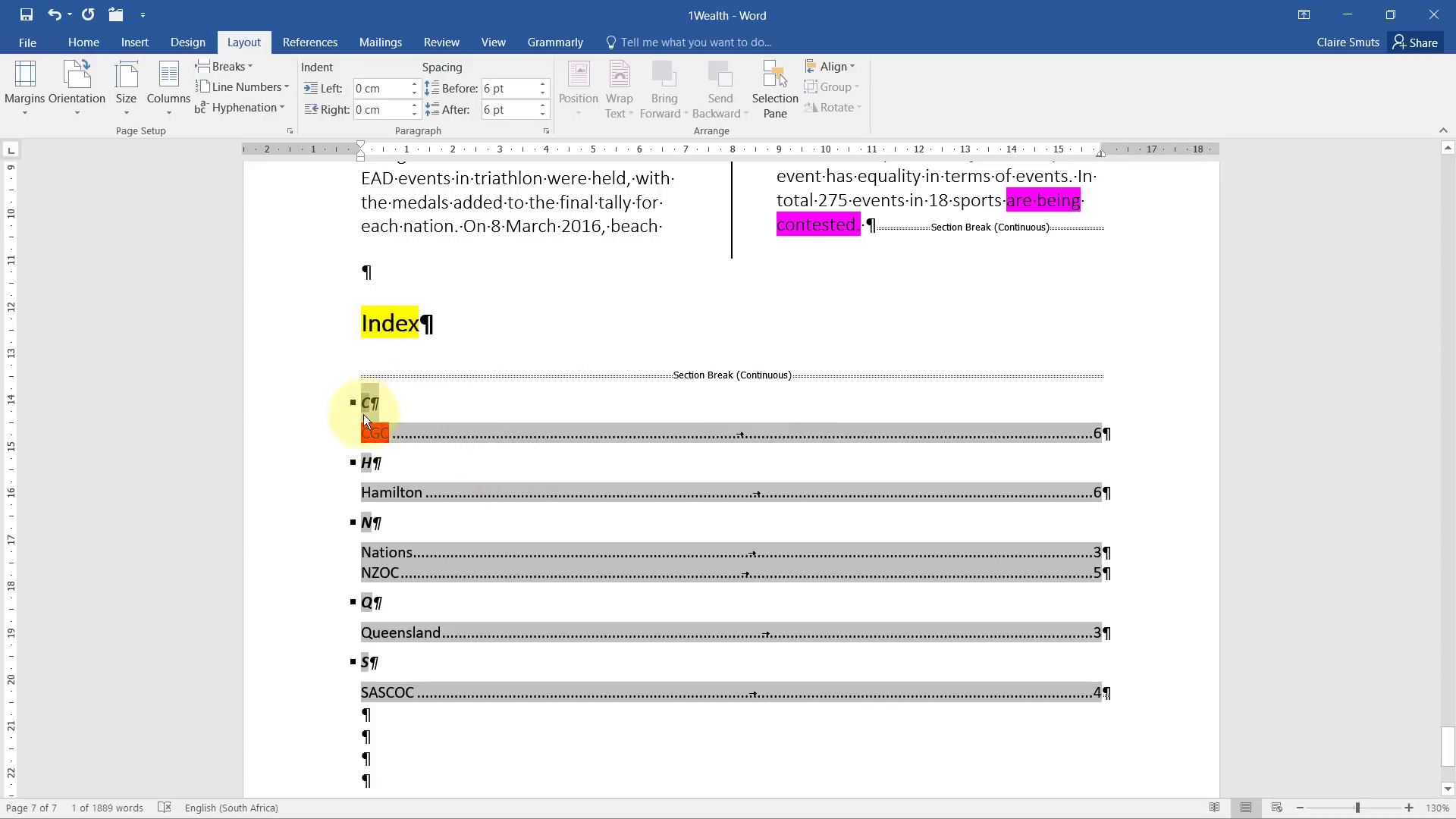
pyautogui.click(457, 429)
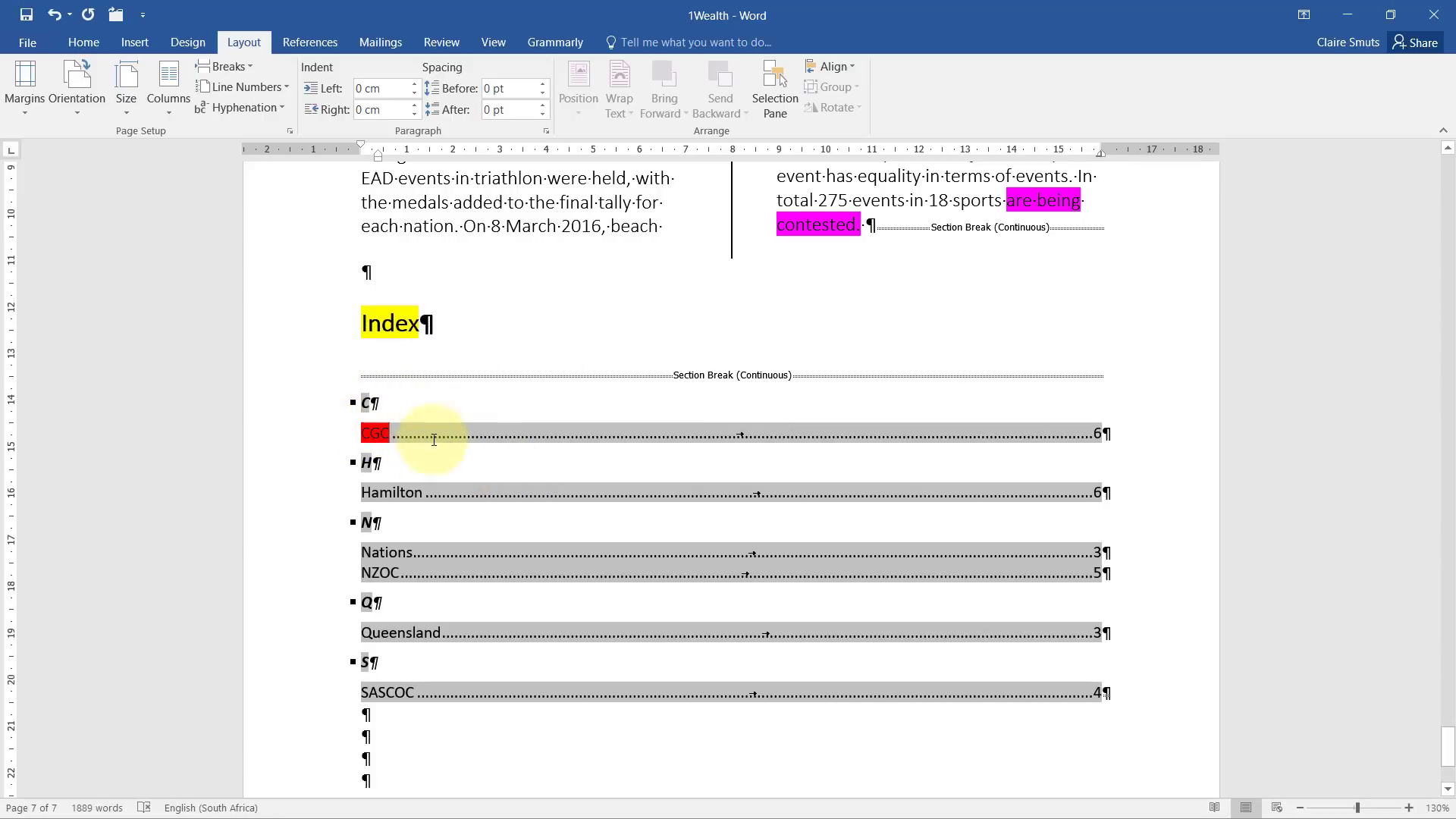
# Read question 1.11's footer numbering rules, noting the starting numeral i, then return to Word
pyautogui.hotkey('alt', 'Tab')
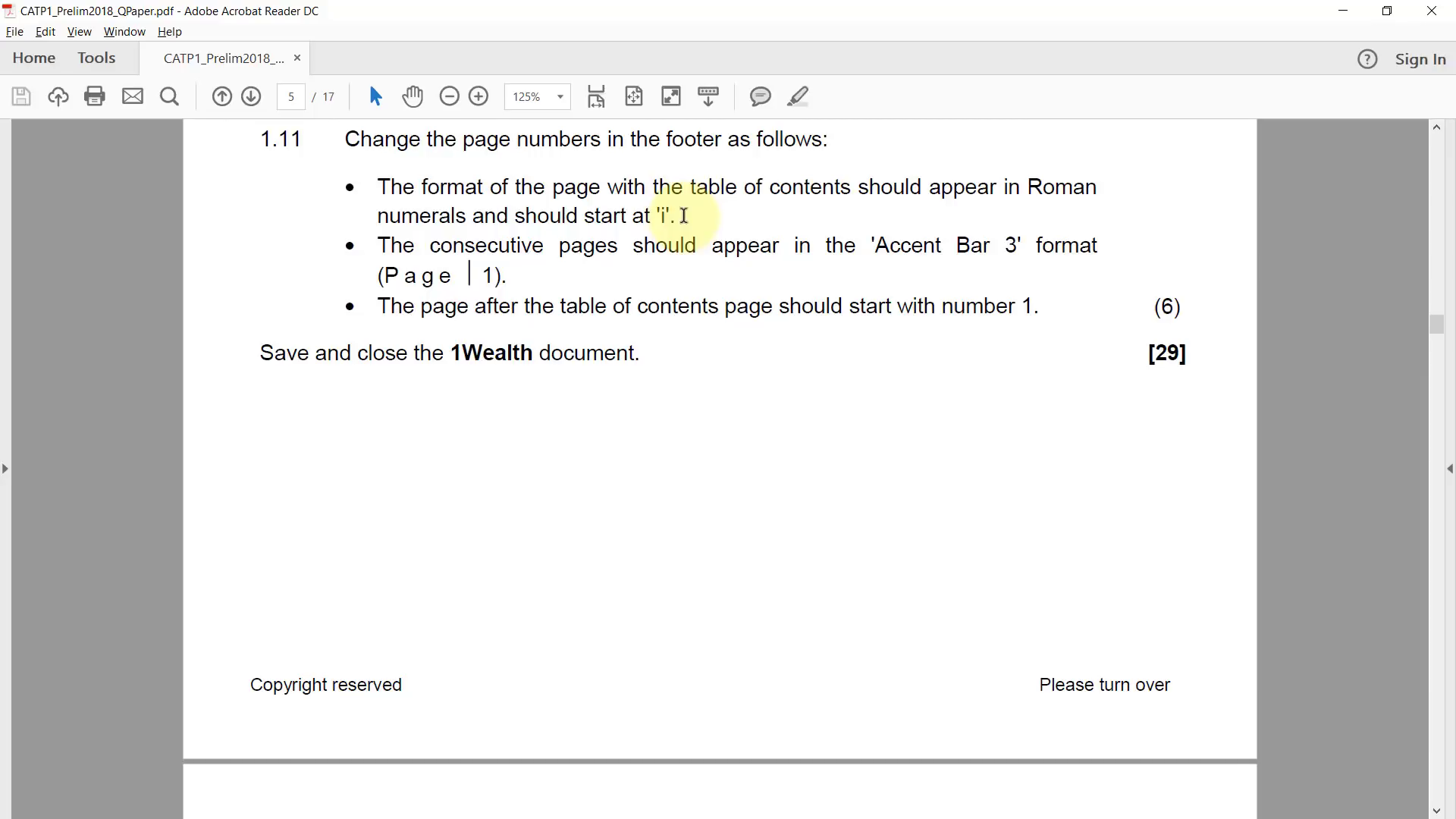
pyautogui.doubleClick(661, 216)
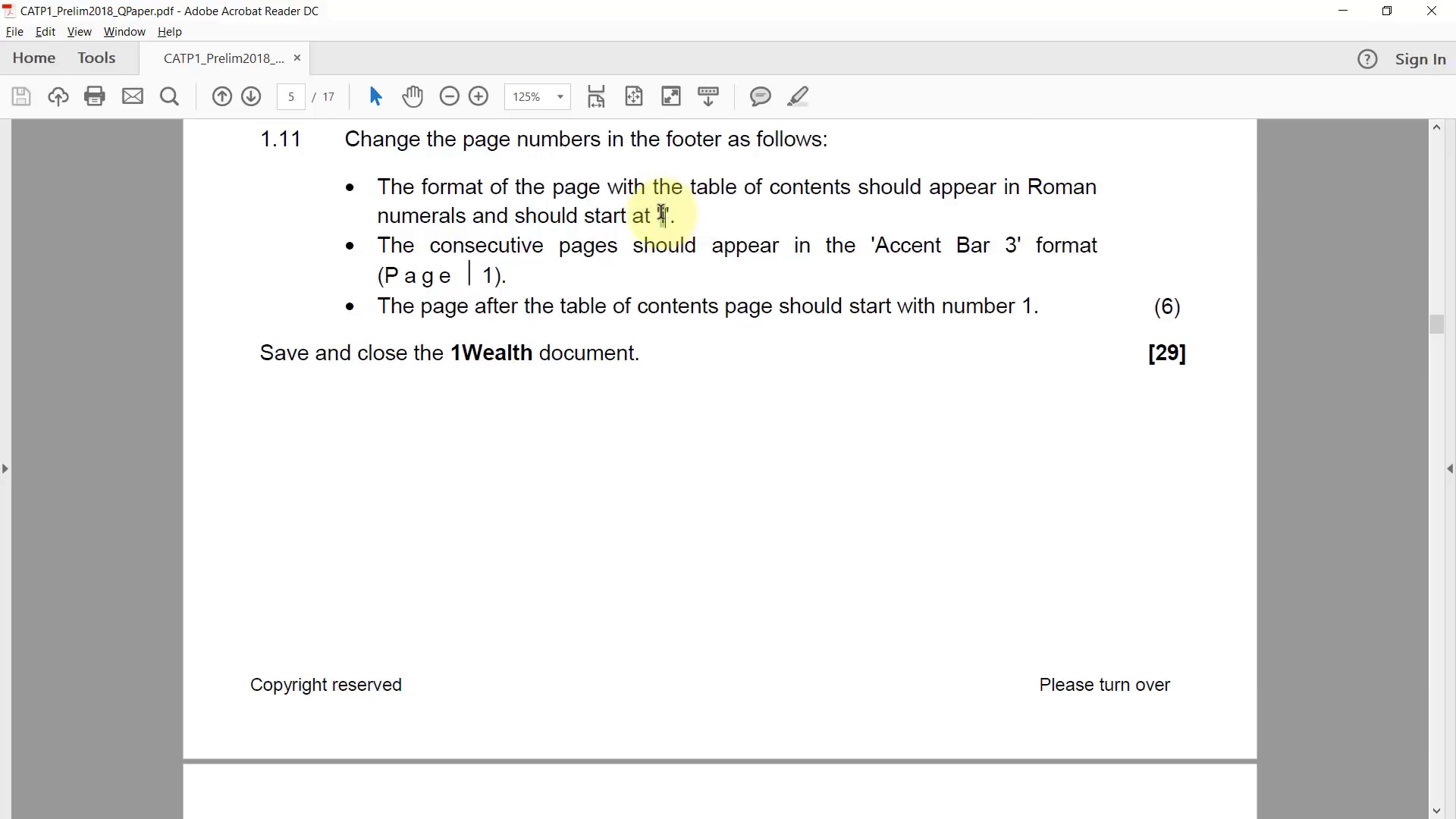
pyautogui.hotkey('alt', 'Tab')
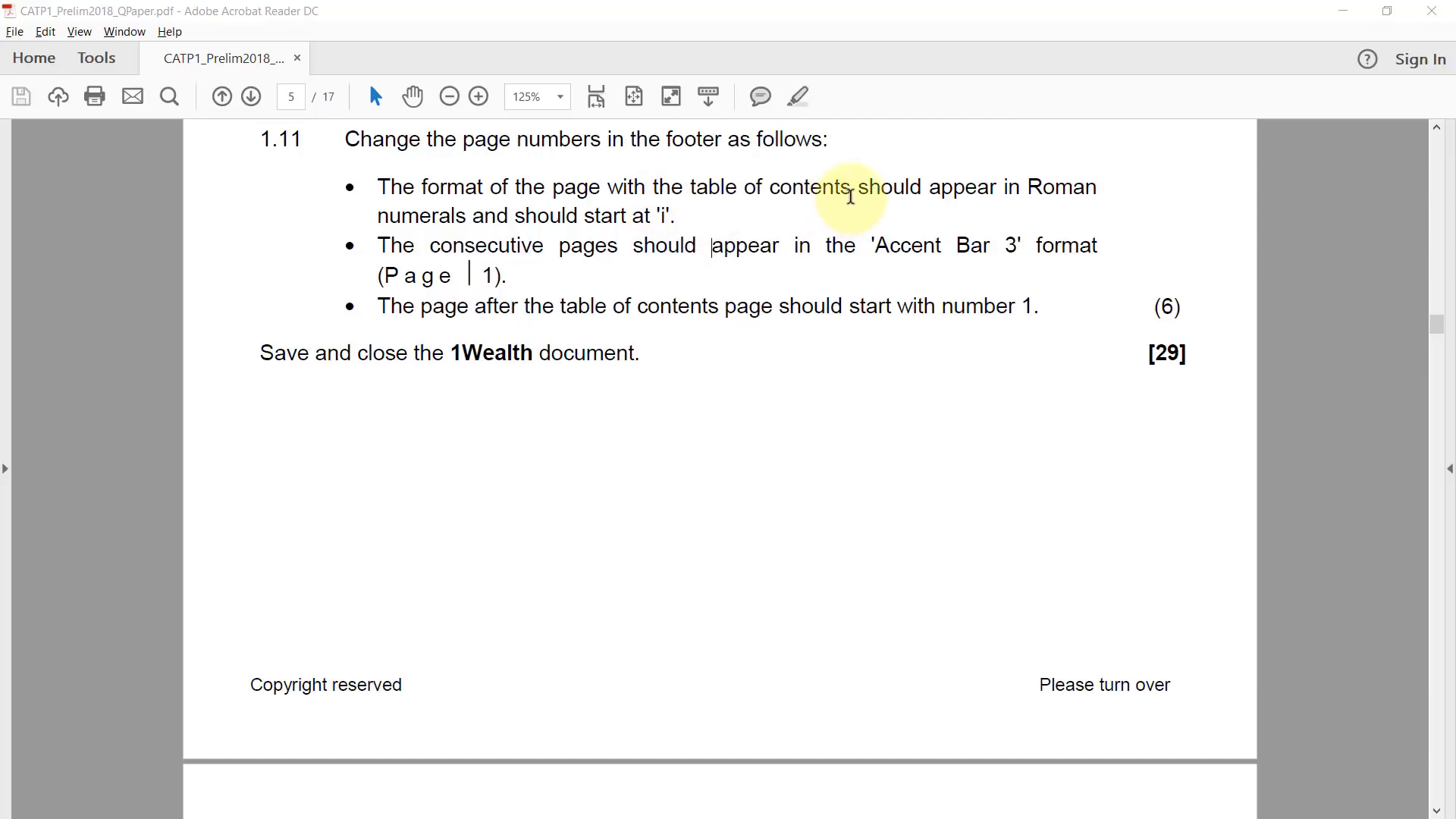
# Decline to continue the search and jump back to the start of the document
pyautogui.hotkey('shift', 'F4')
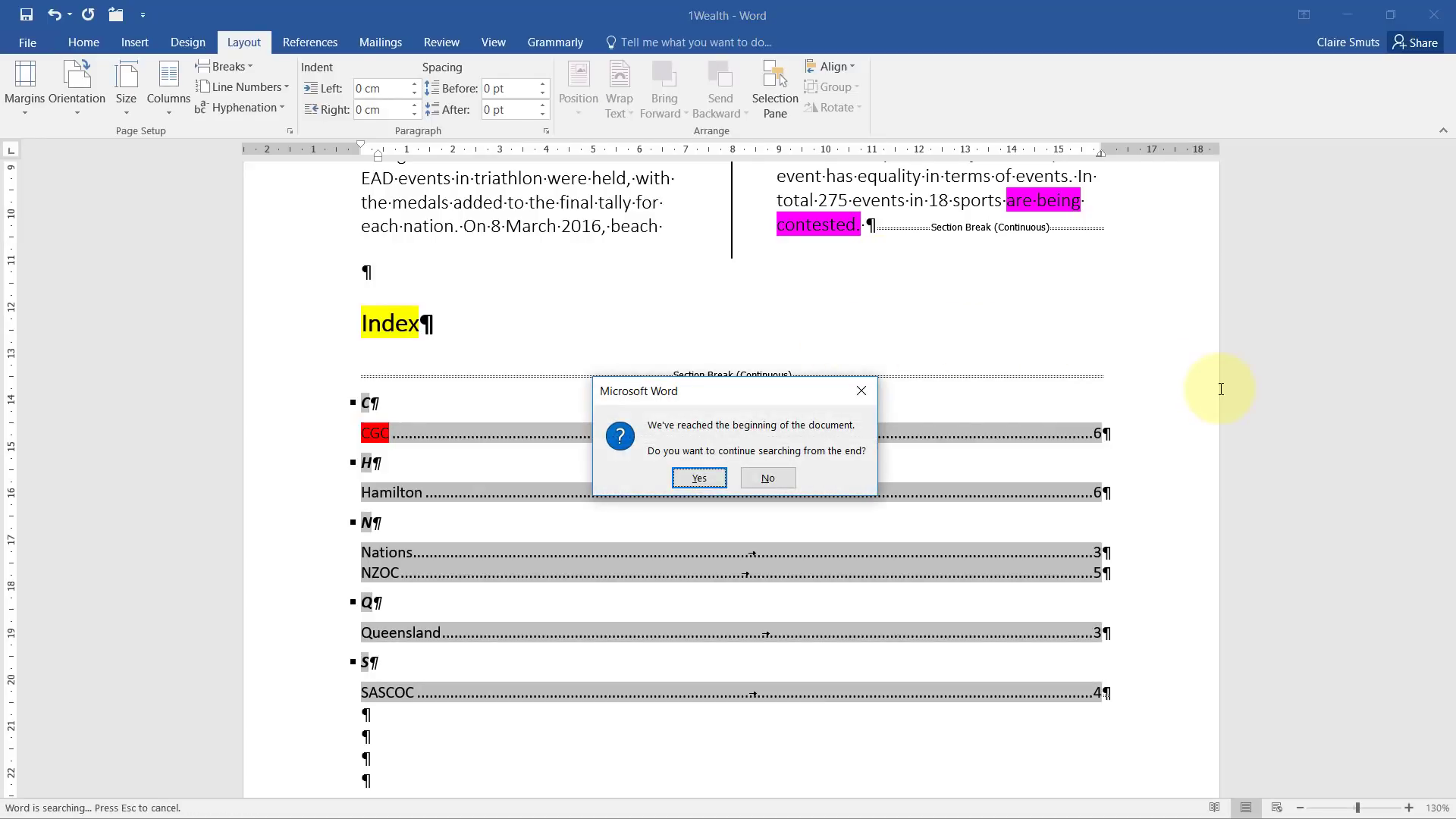
pyautogui.press('Tab')
pyautogui.press('Return')
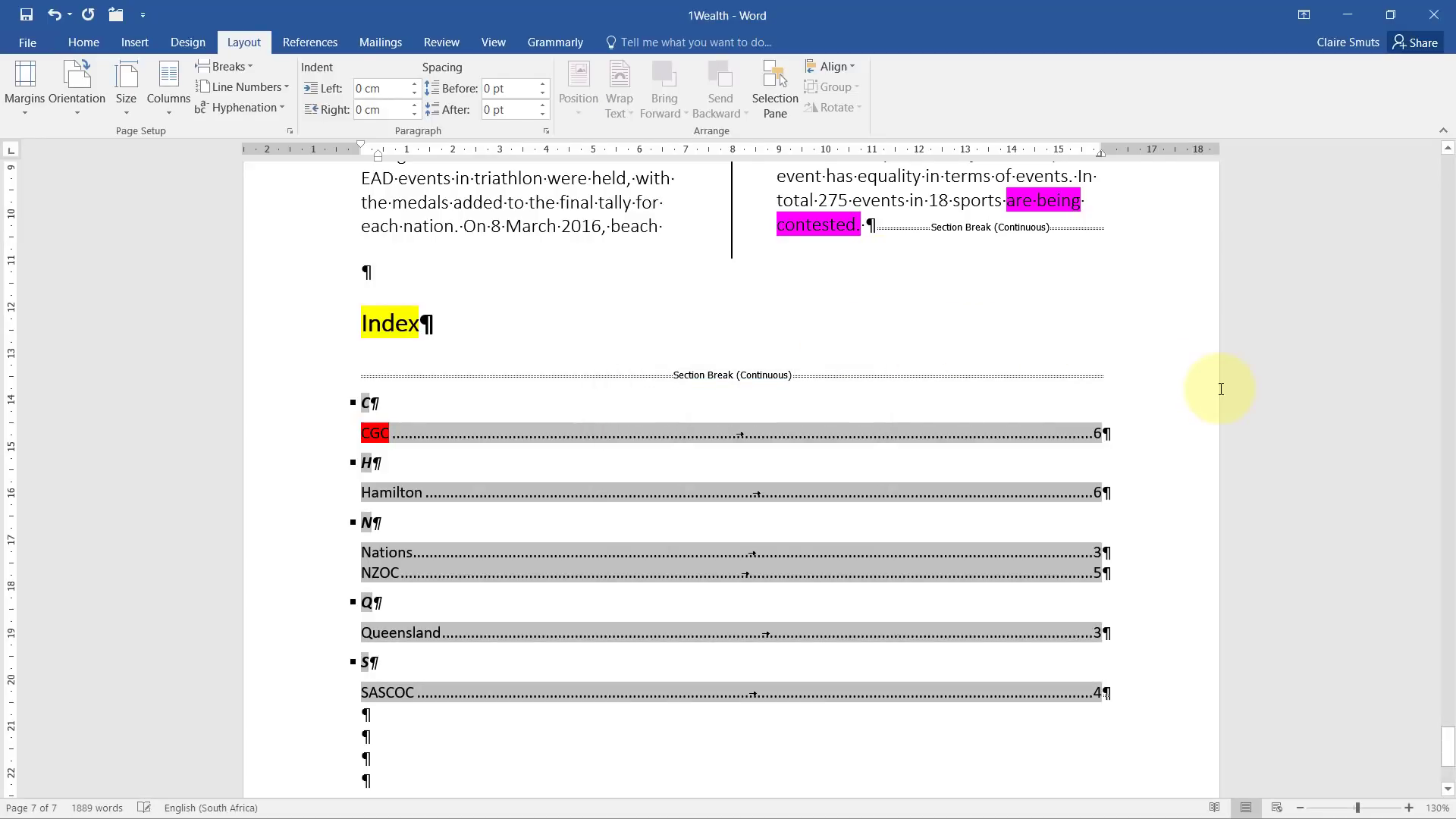
pyautogui.hotkey('ctrl', 'Home')
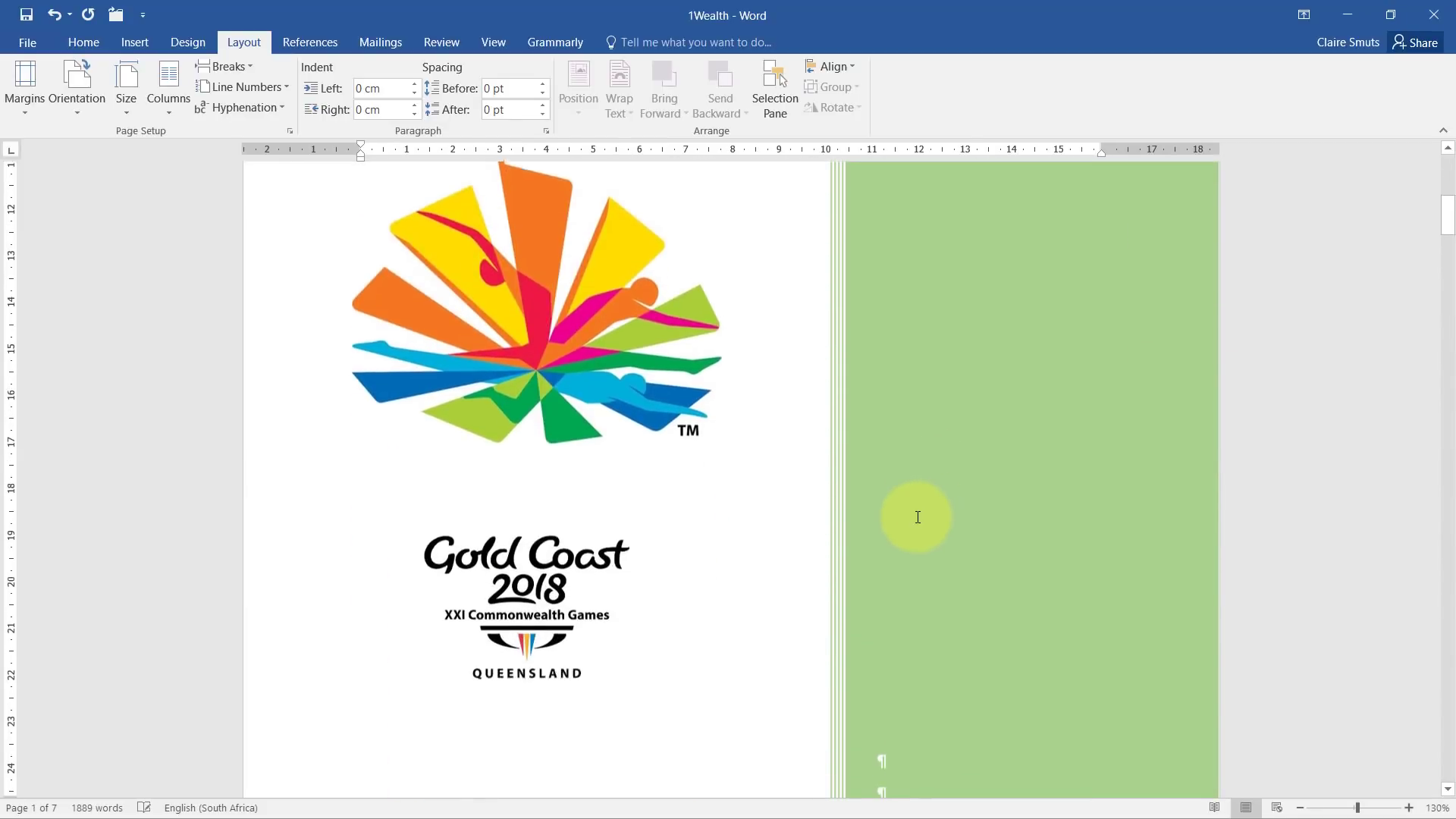
pyautogui.scroll(-4, 919, 518)
pyautogui.scroll(-10, 611, 617)
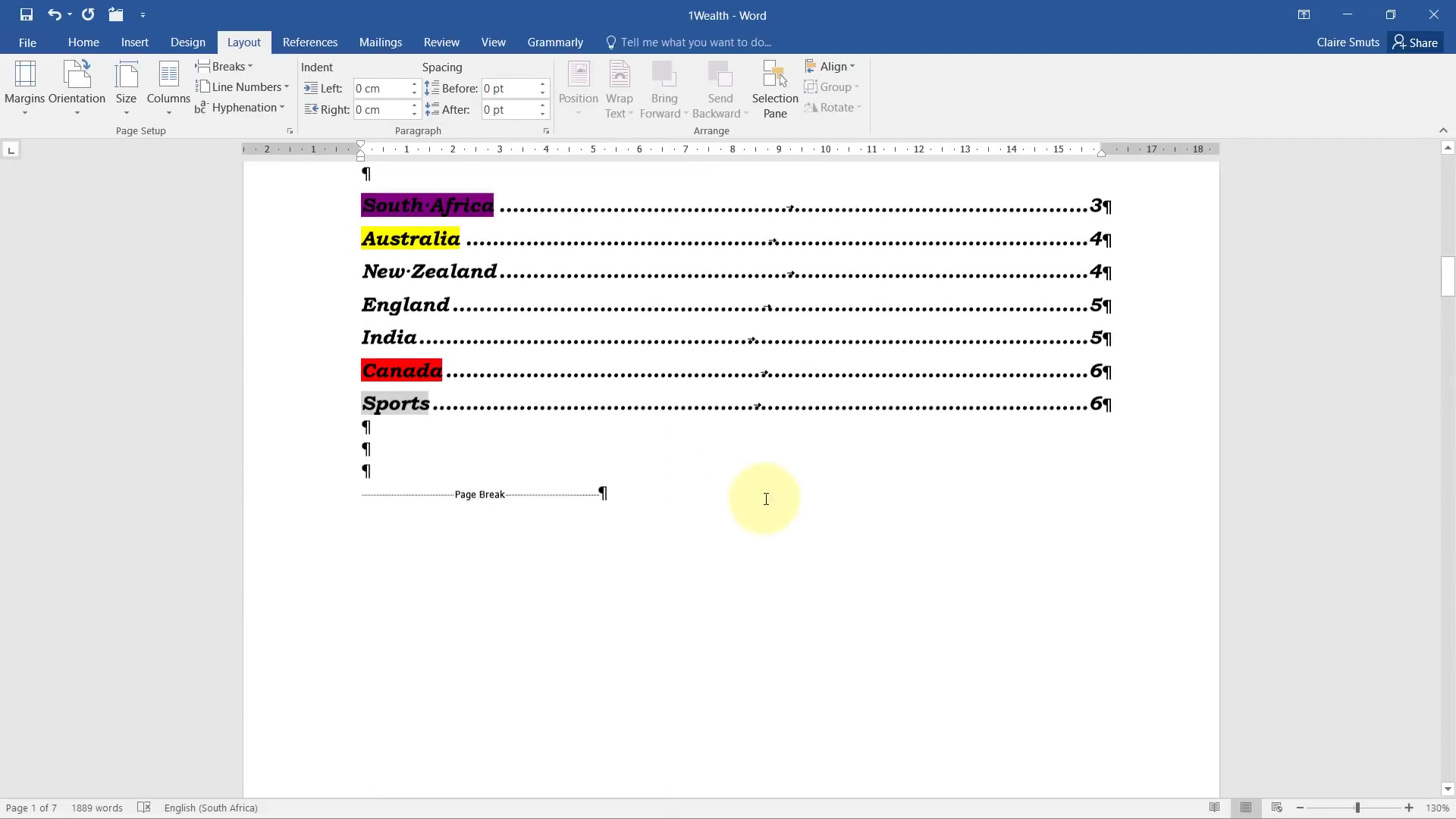
pyautogui.scroll(2, 692, 498)
pyautogui.scroll(-10, 493, 487)
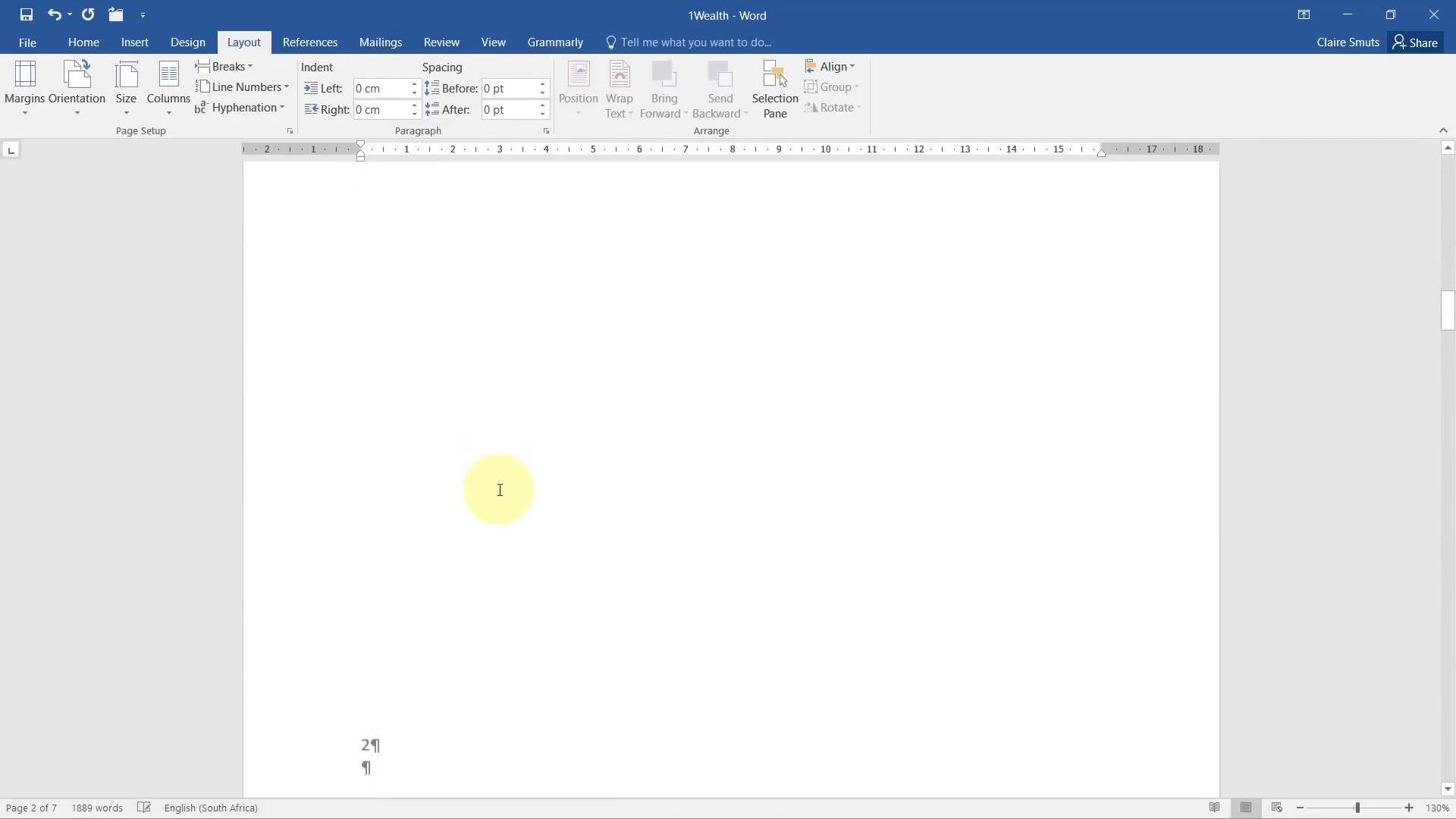
# Number the page 2 footer in lower-case Roman numerals (i, ii, iii) starting at i
pyautogui.doubleClick(405, 676)
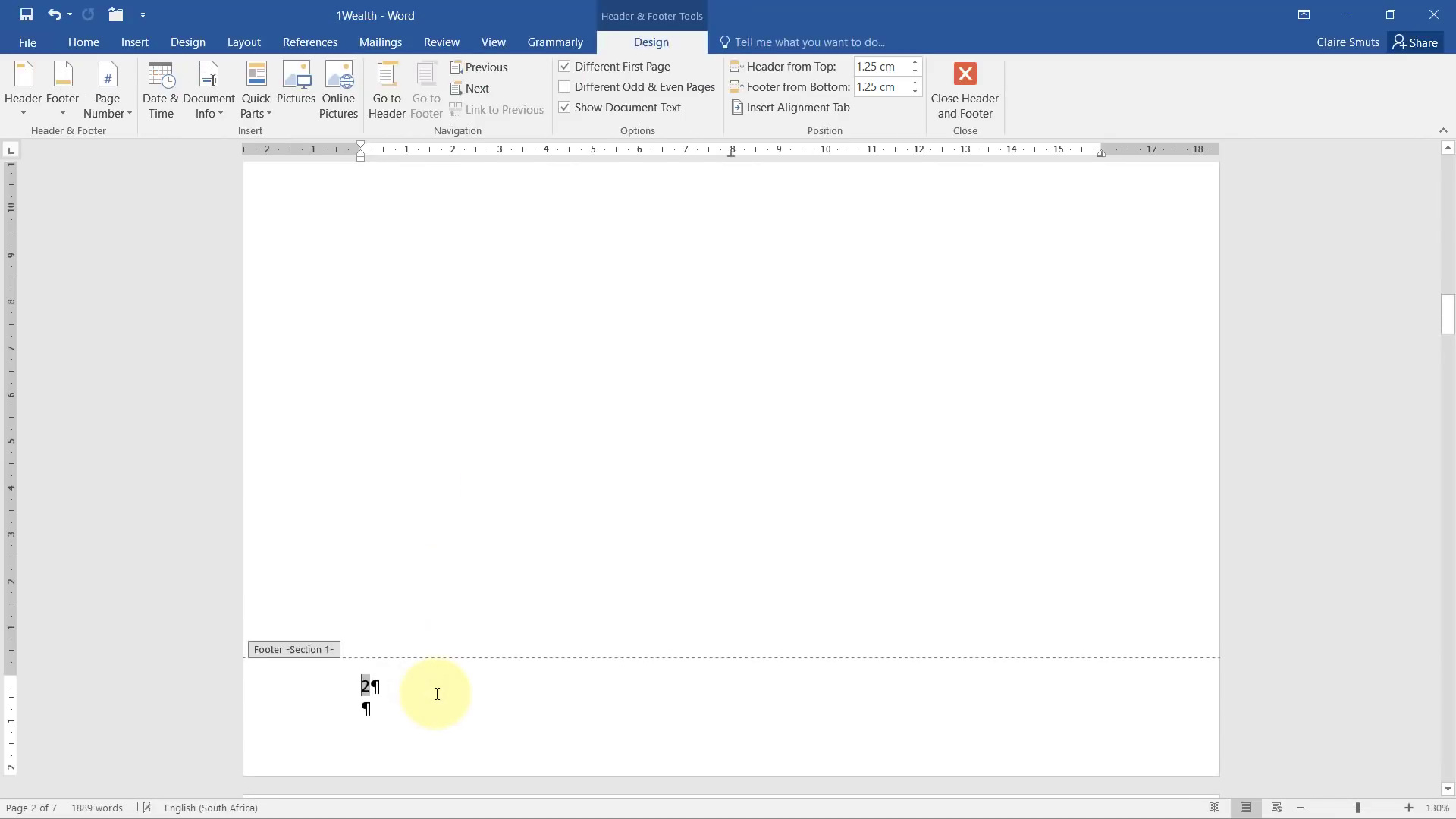
pyautogui.click(101, 97)
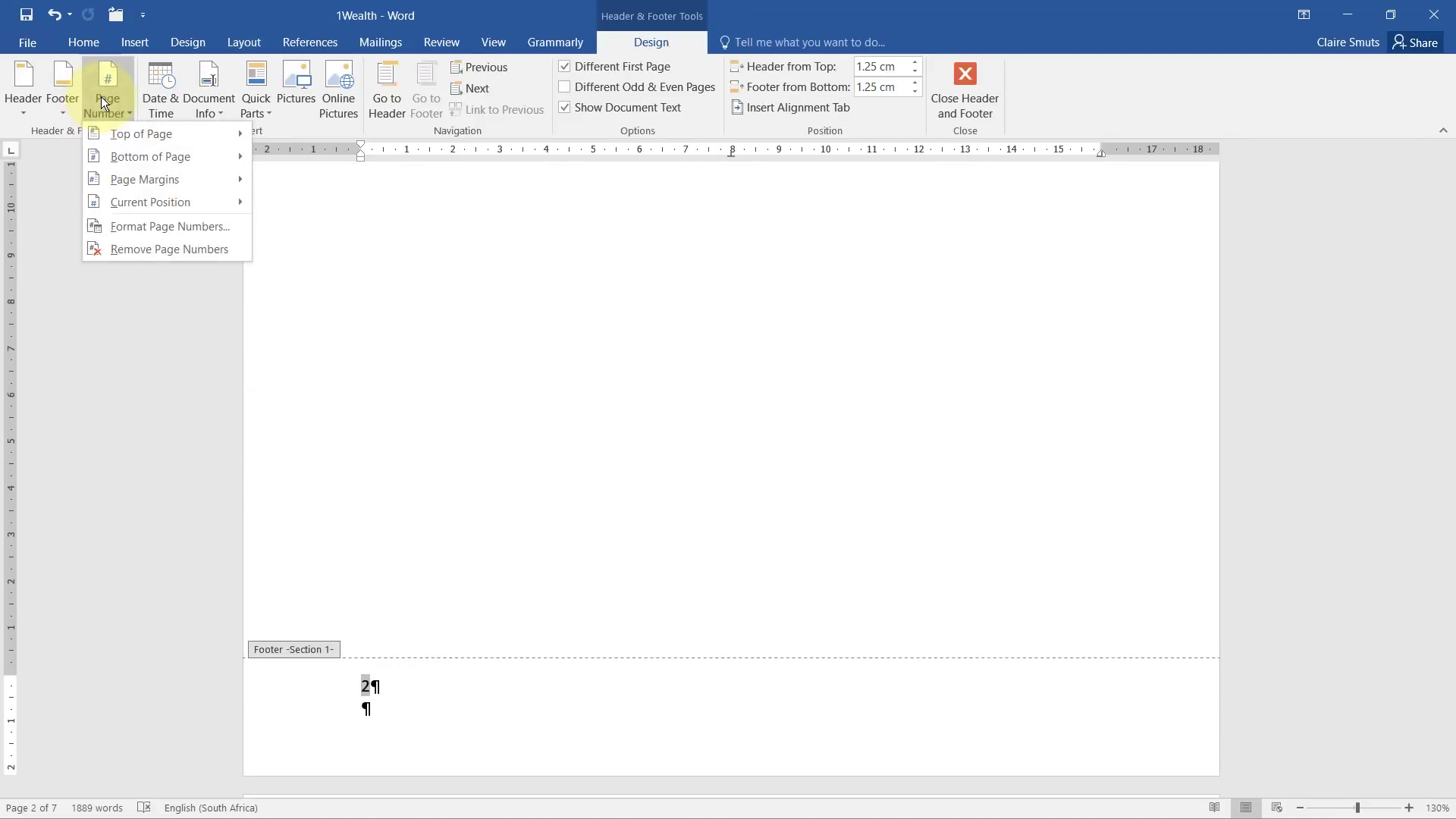
pyautogui.click(167, 226)
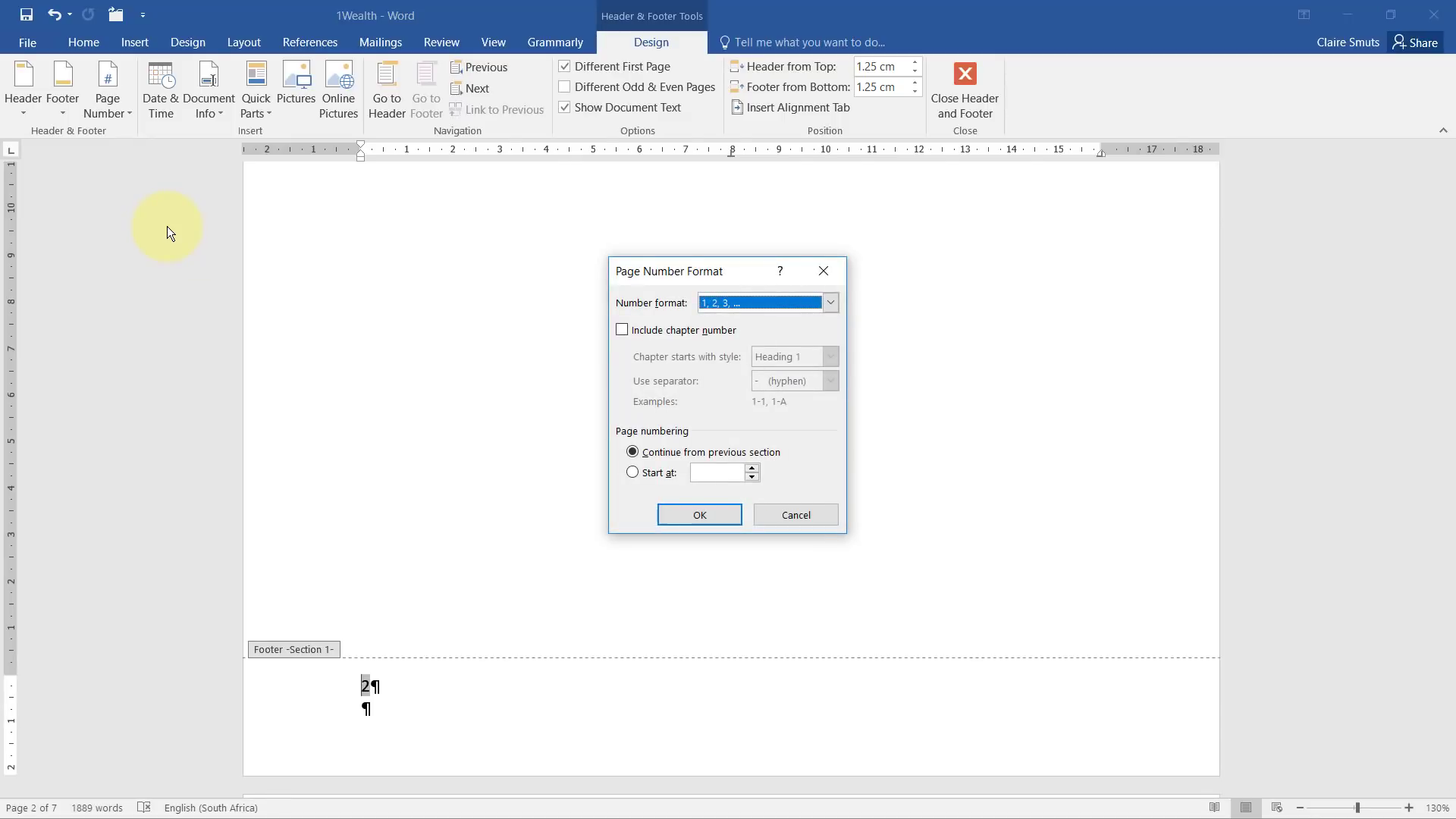
pyautogui.click(779, 306)
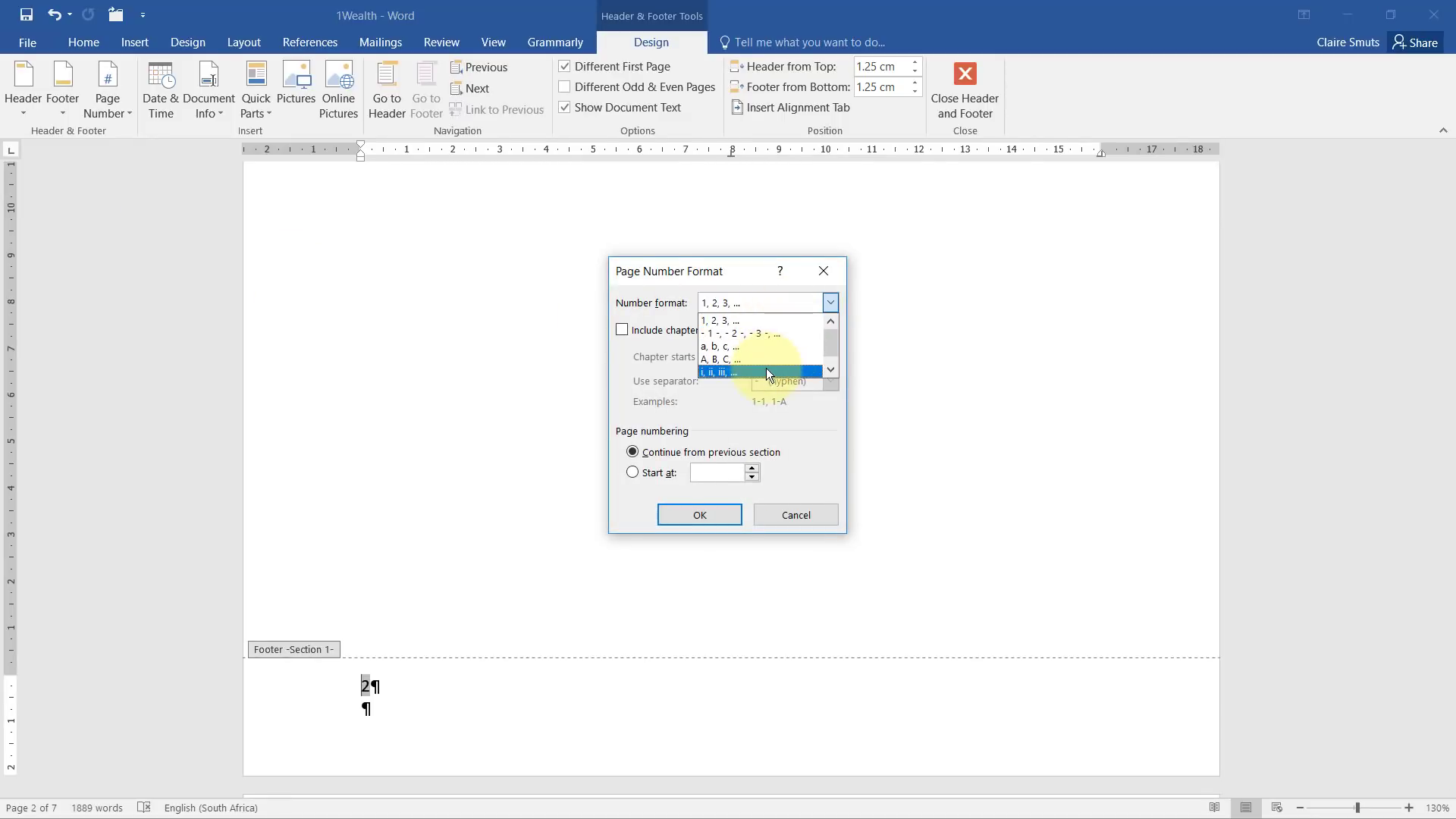
pyautogui.click(766, 372)
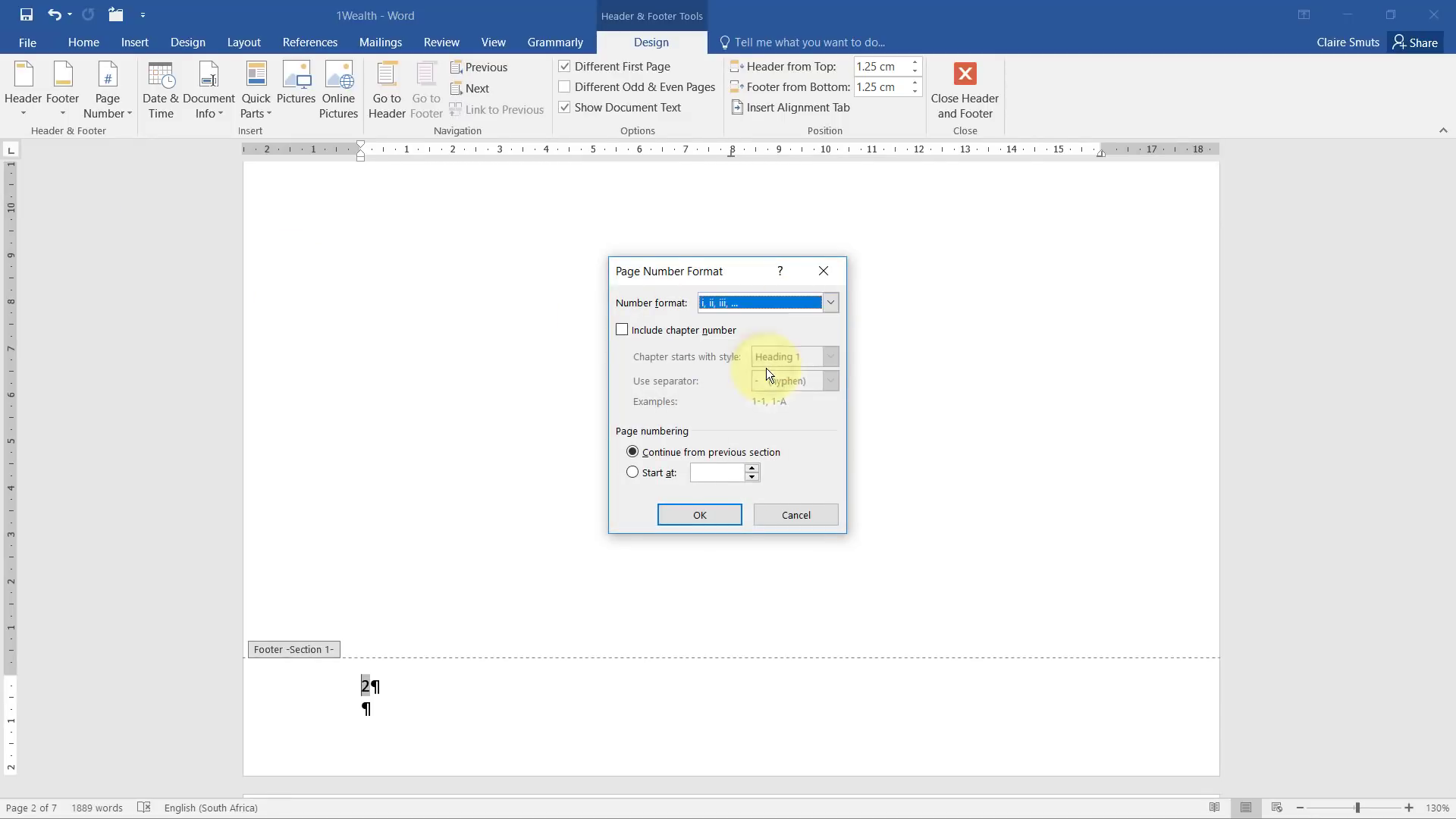
pyautogui.click(702, 473)
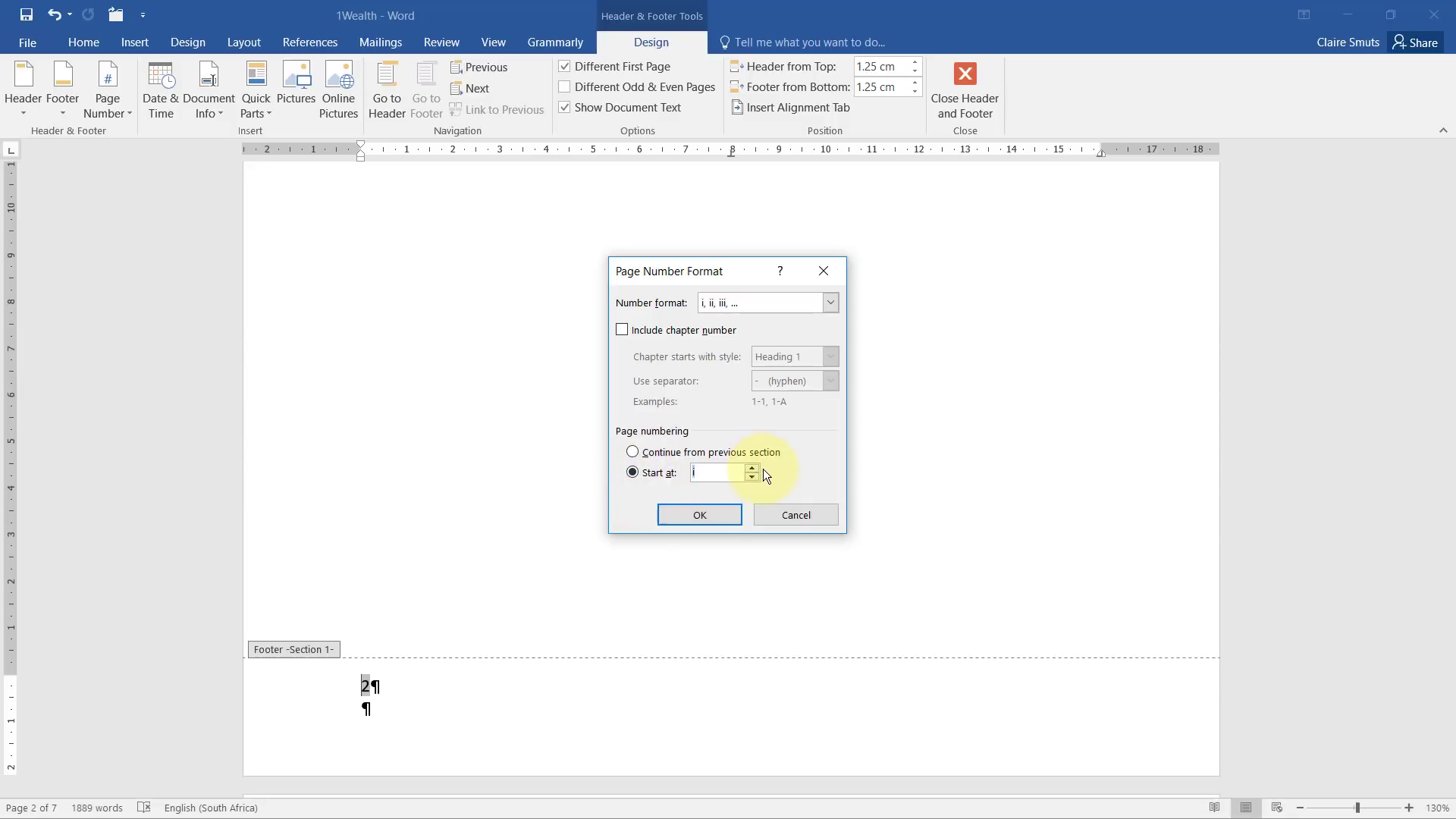
pyautogui.click(699, 515)
# Check the i page number in the contents footer, then return to the question paper
pyautogui.scroll(-2, 480, 620)
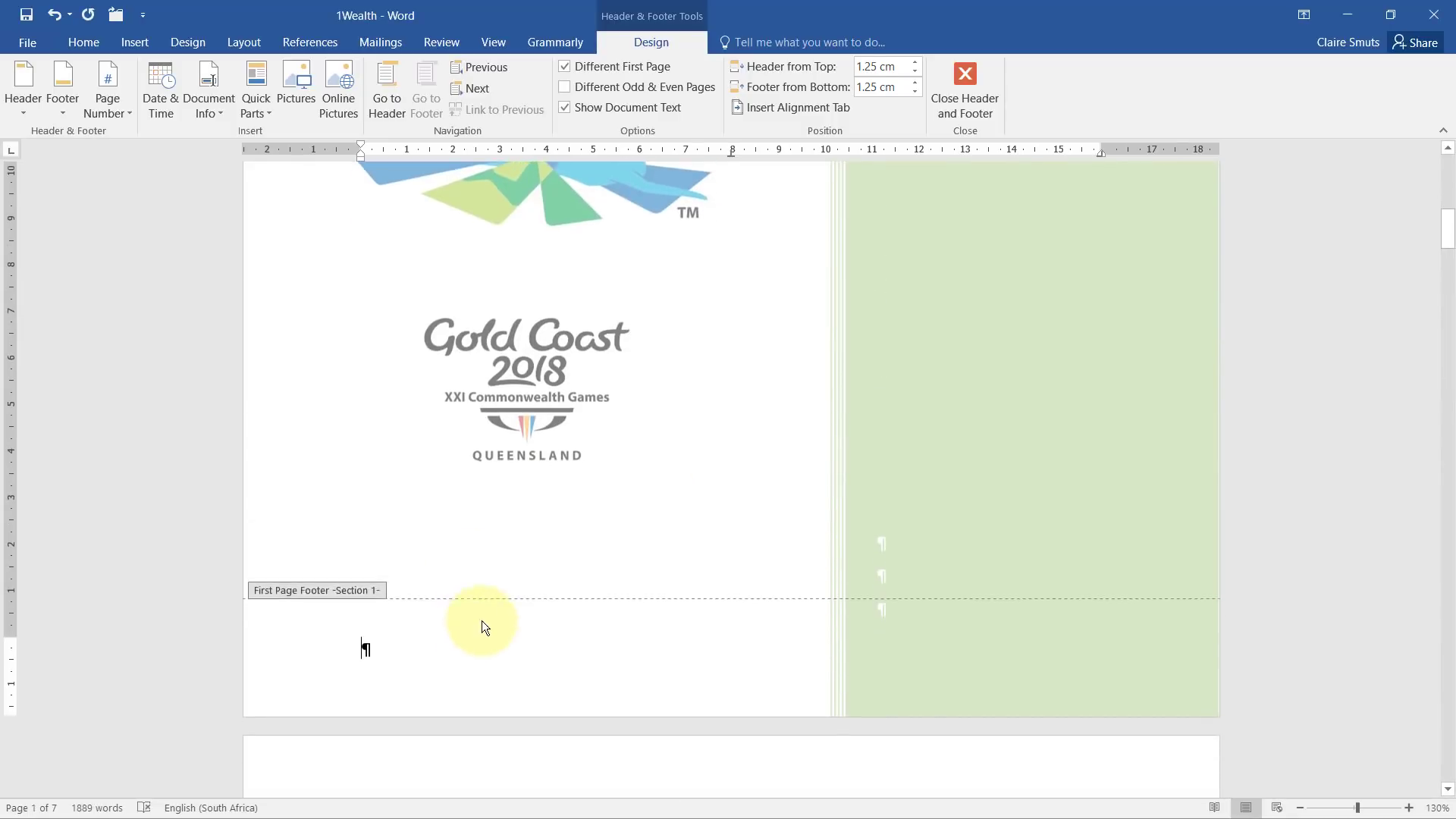
pyautogui.scroll(-15, 395, 639)
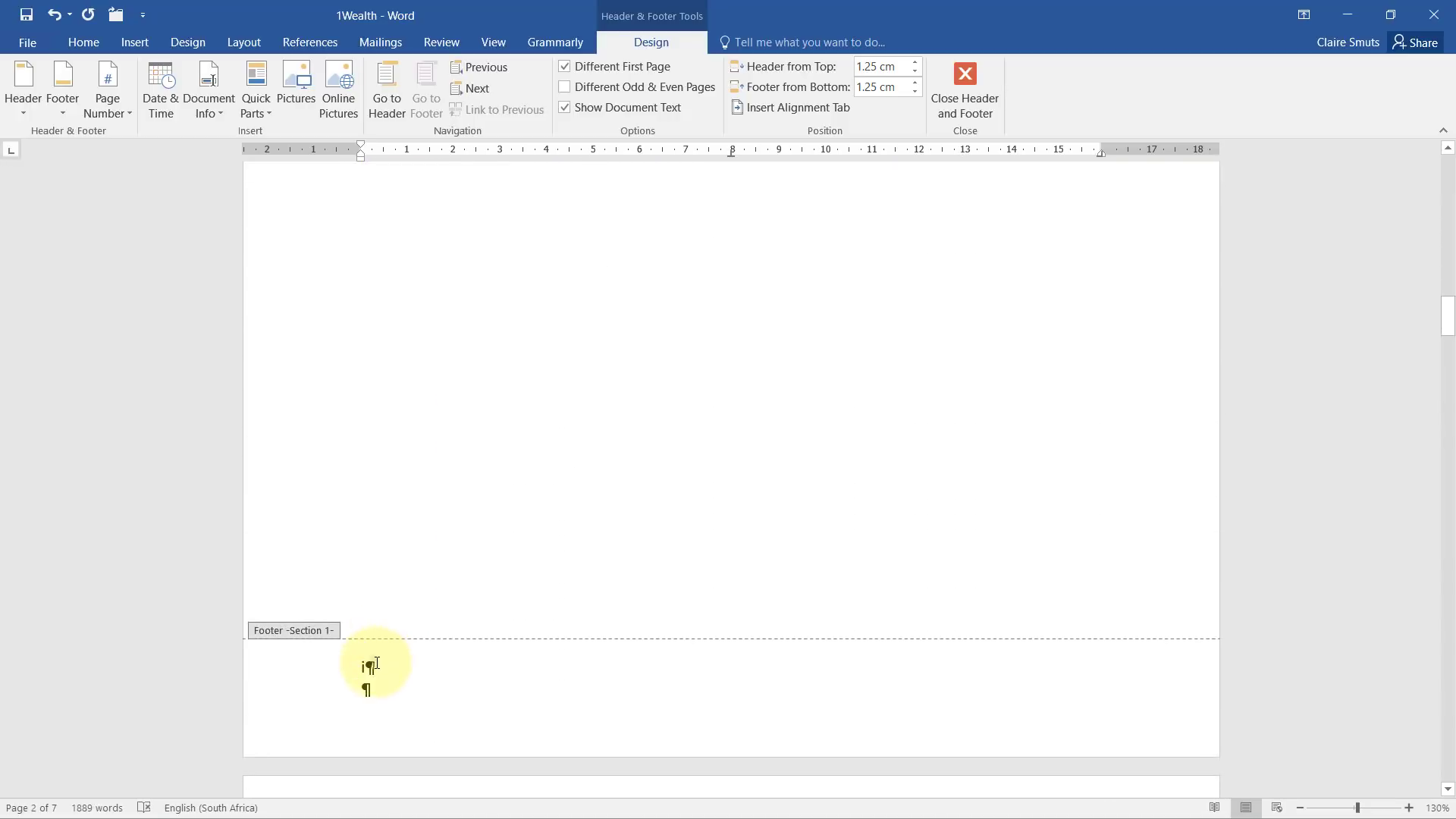
pyautogui.doubleClick(365, 666)
pyautogui.press('Tab')
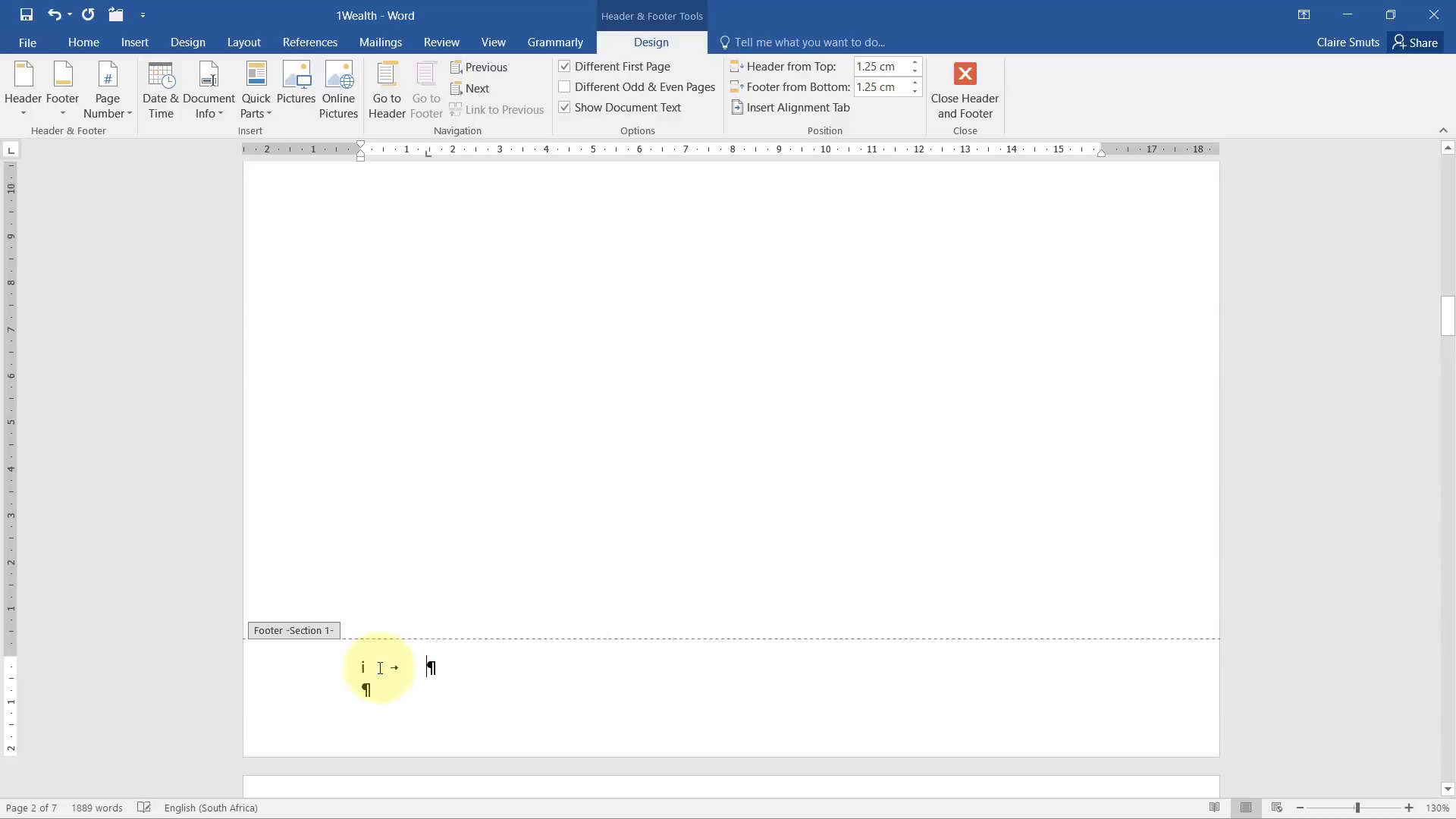
pyautogui.hotkey('ctrl', 'z')
pyautogui.scroll(15, 385, 659)
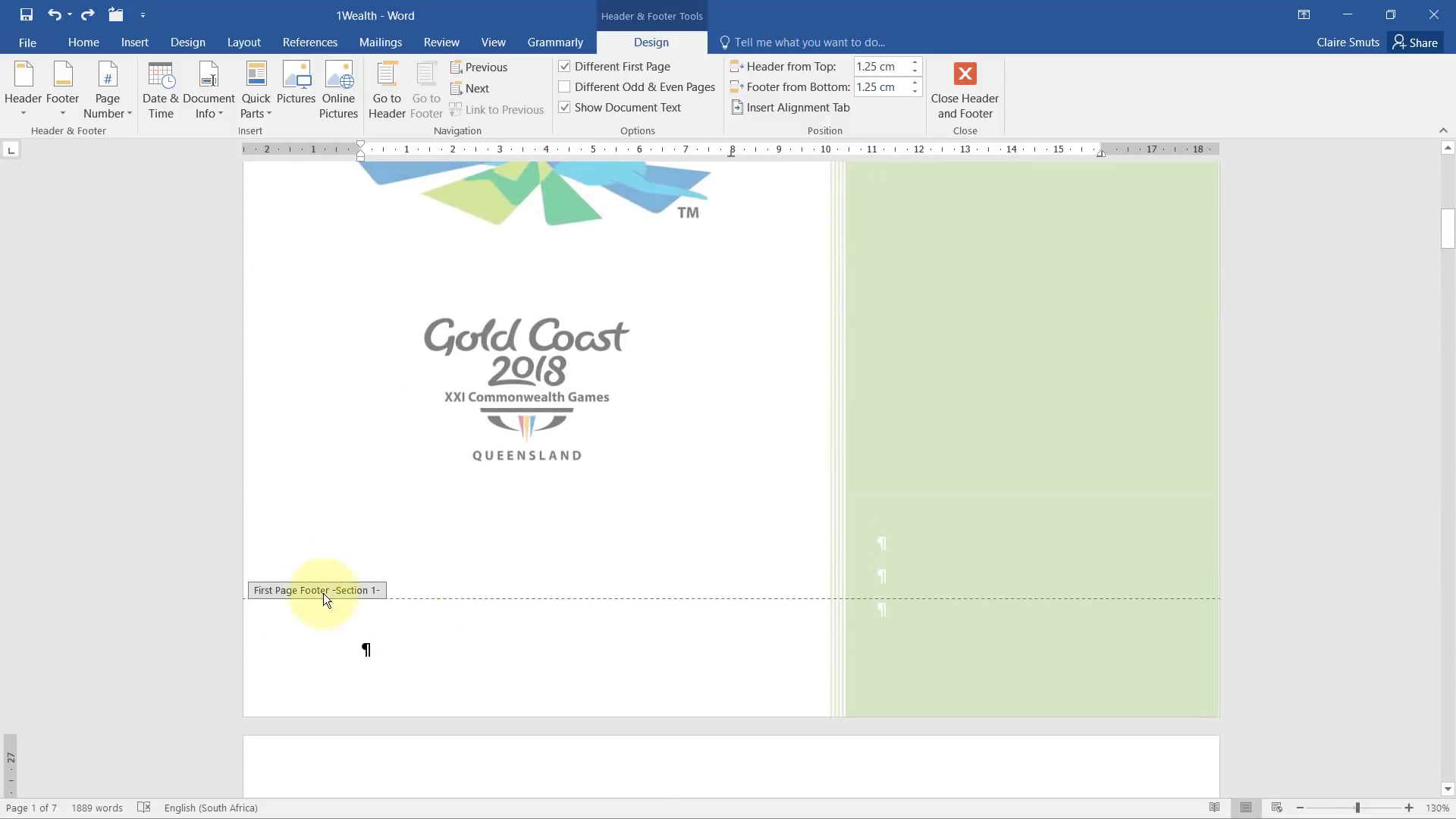
pyautogui.scroll(-14, 391, 657)
pyautogui.scroll(-3, 392, 660)
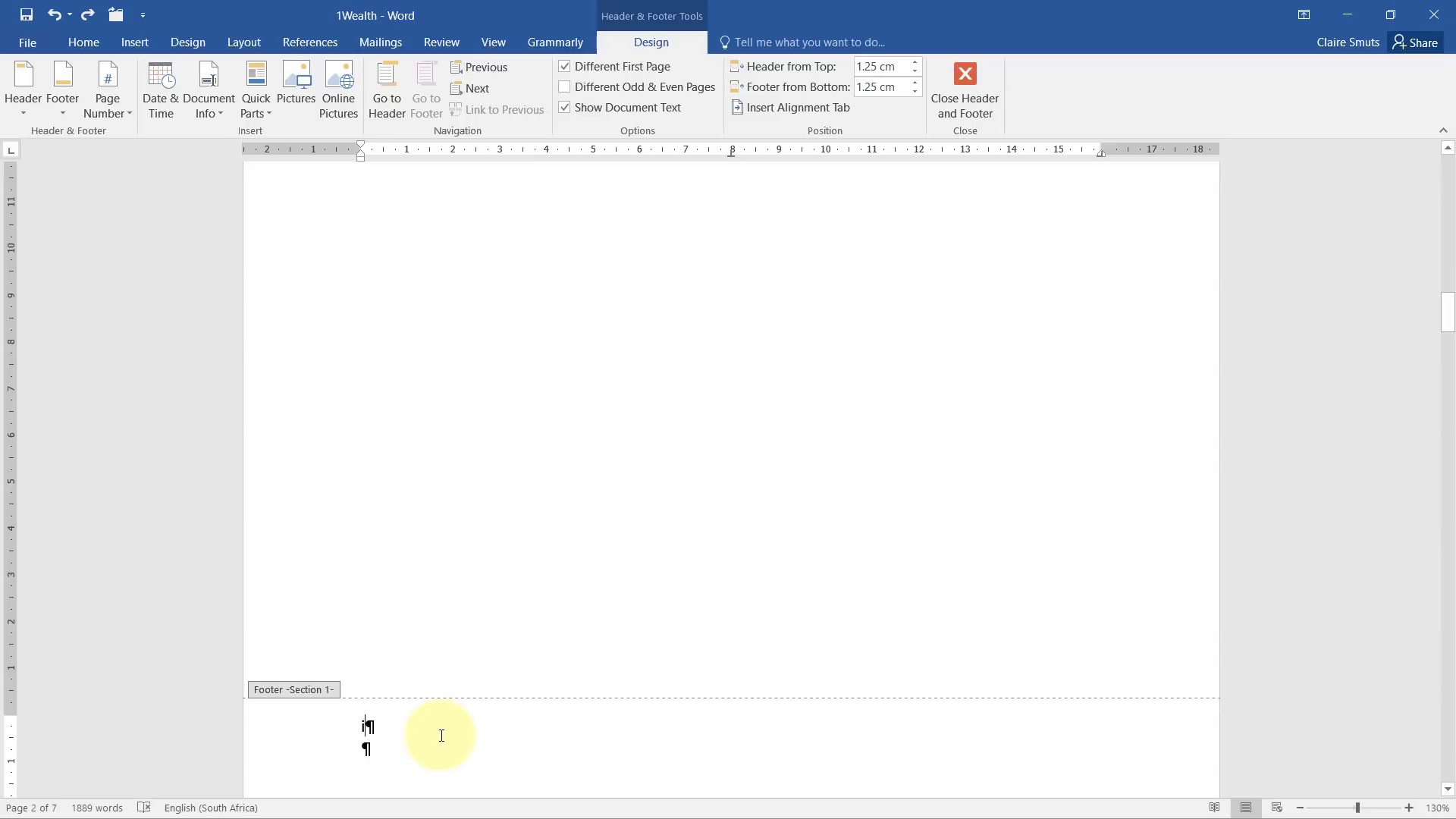
pyautogui.hotkey('alt', 'Tab')
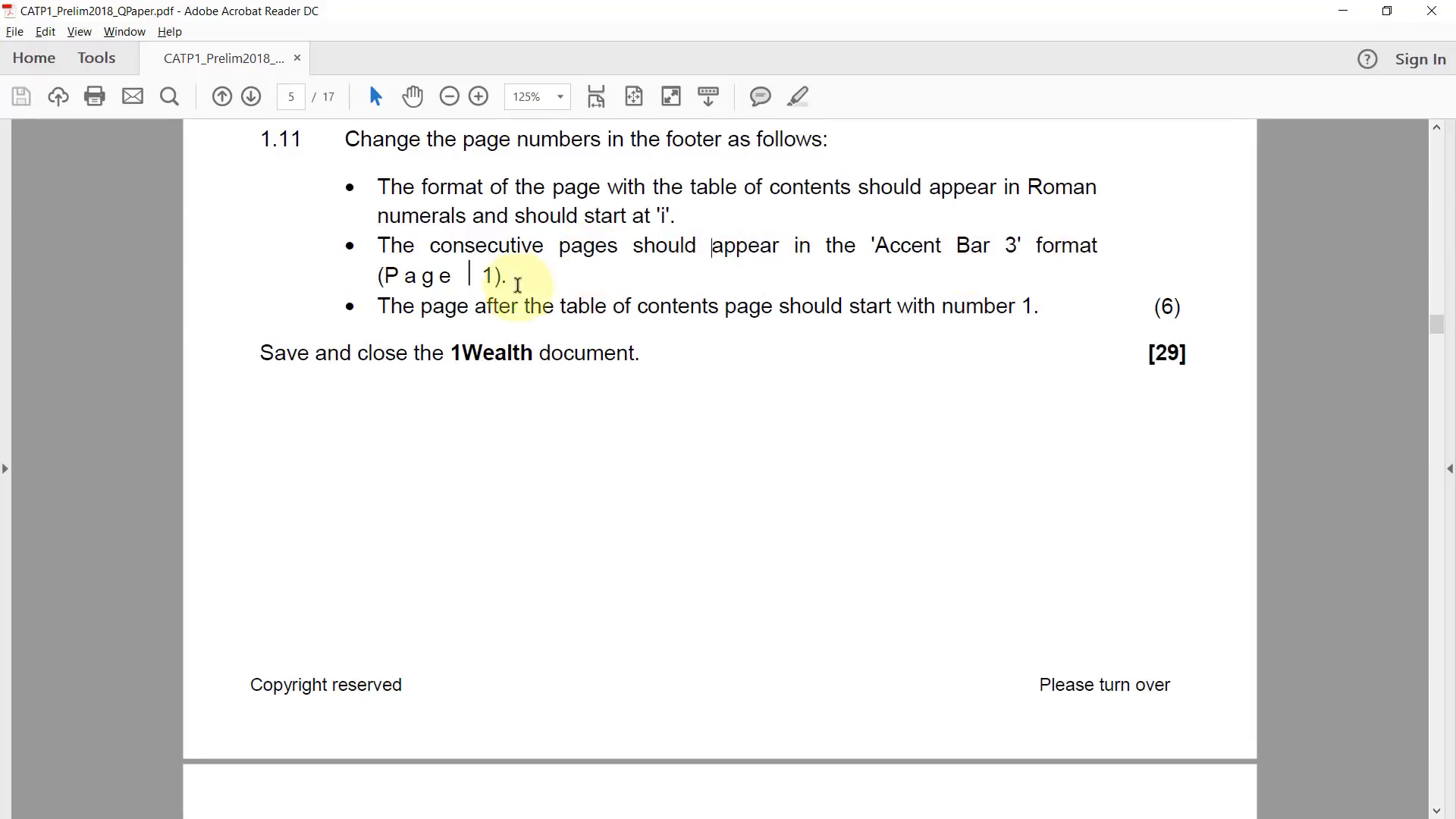
# Examine the 'Page | 1' footer example format in question 1.11
pyautogui.click(506, 277)
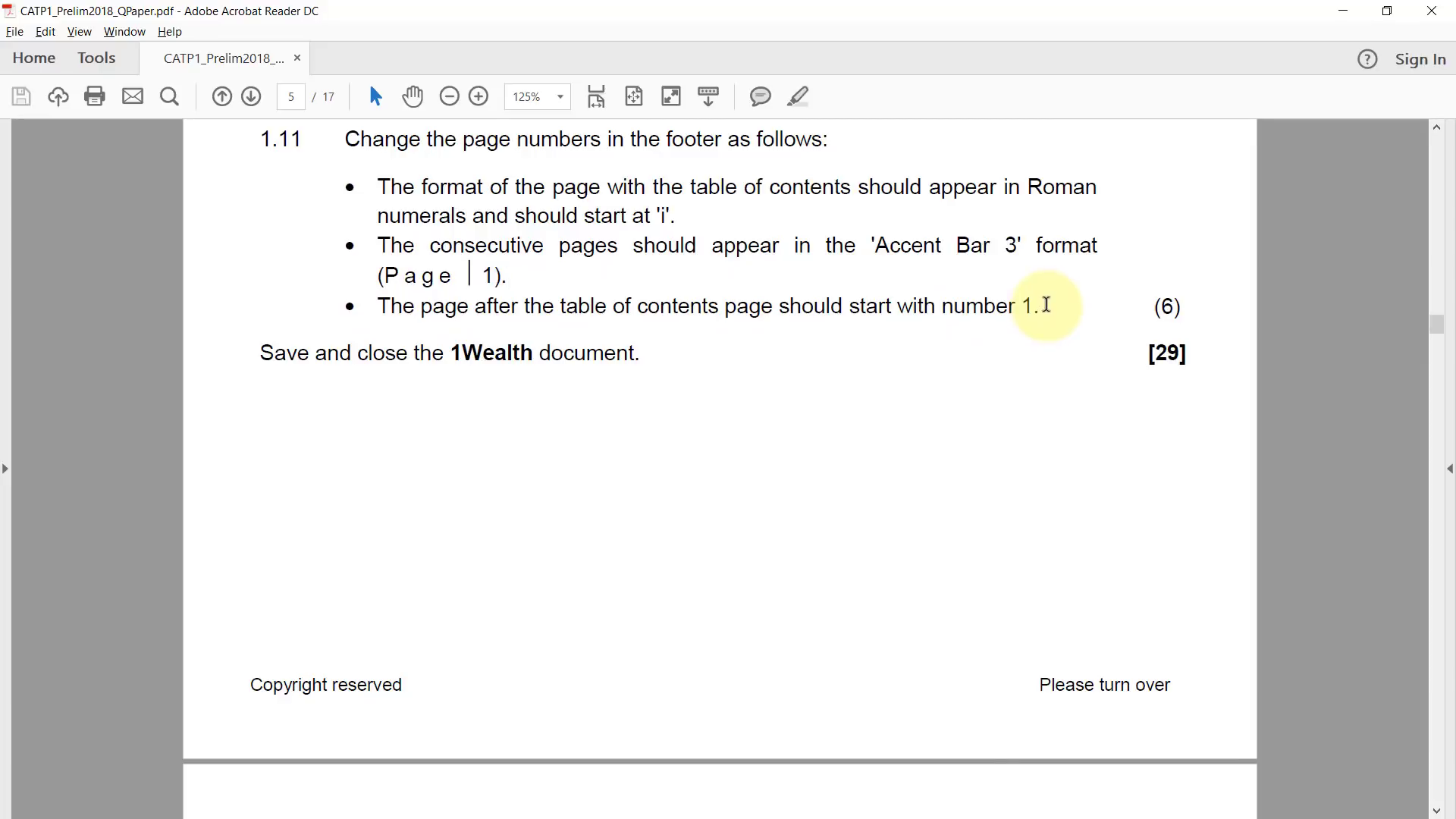
pyautogui.moveTo(505, 276); pyautogui.dragTo(365, 280)
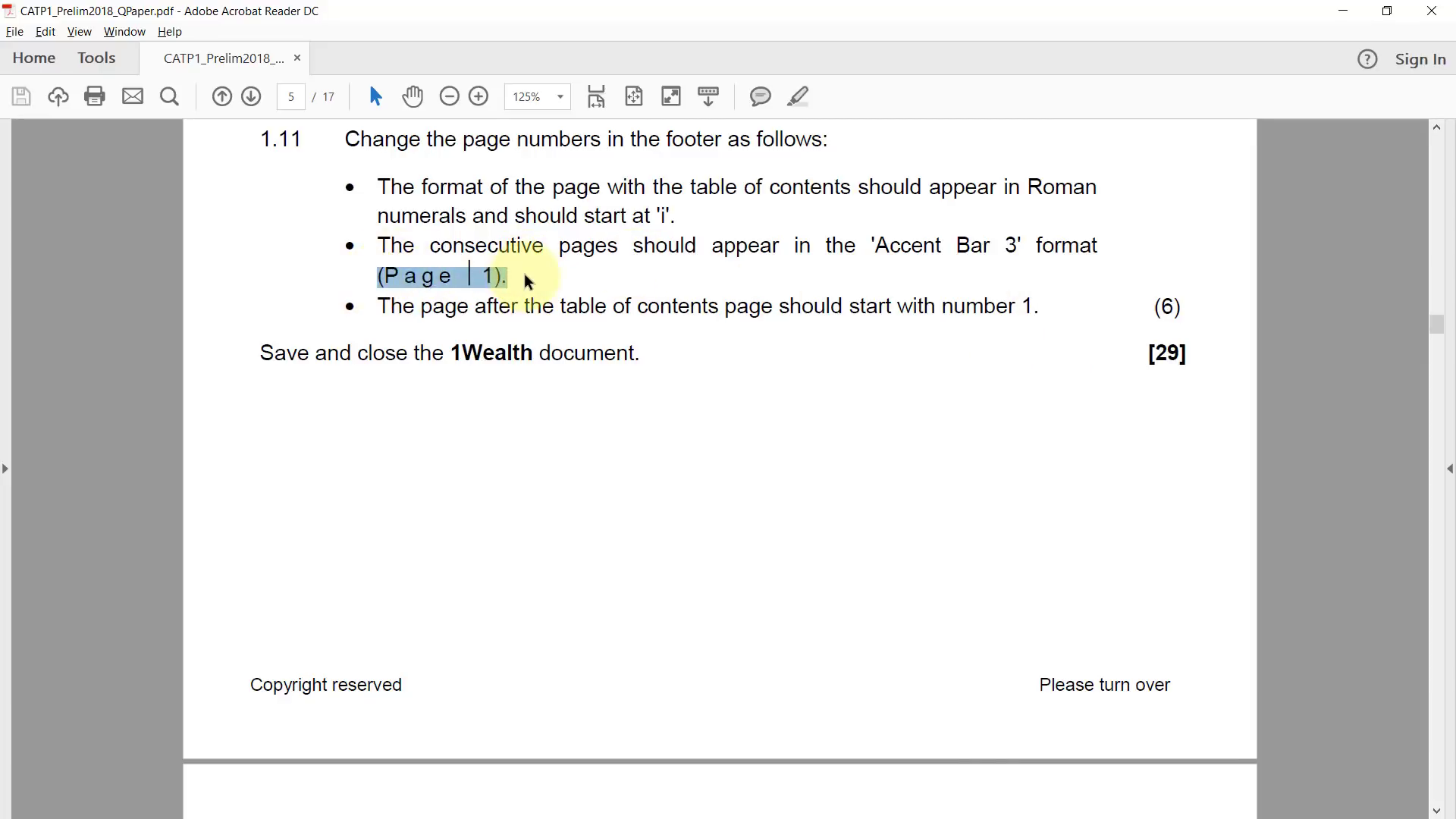
pyautogui.click(497, 271)
pyautogui.doubleClick(486, 273)
pyautogui.moveTo(487, 273); pyautogui.dragTo(656, 246)
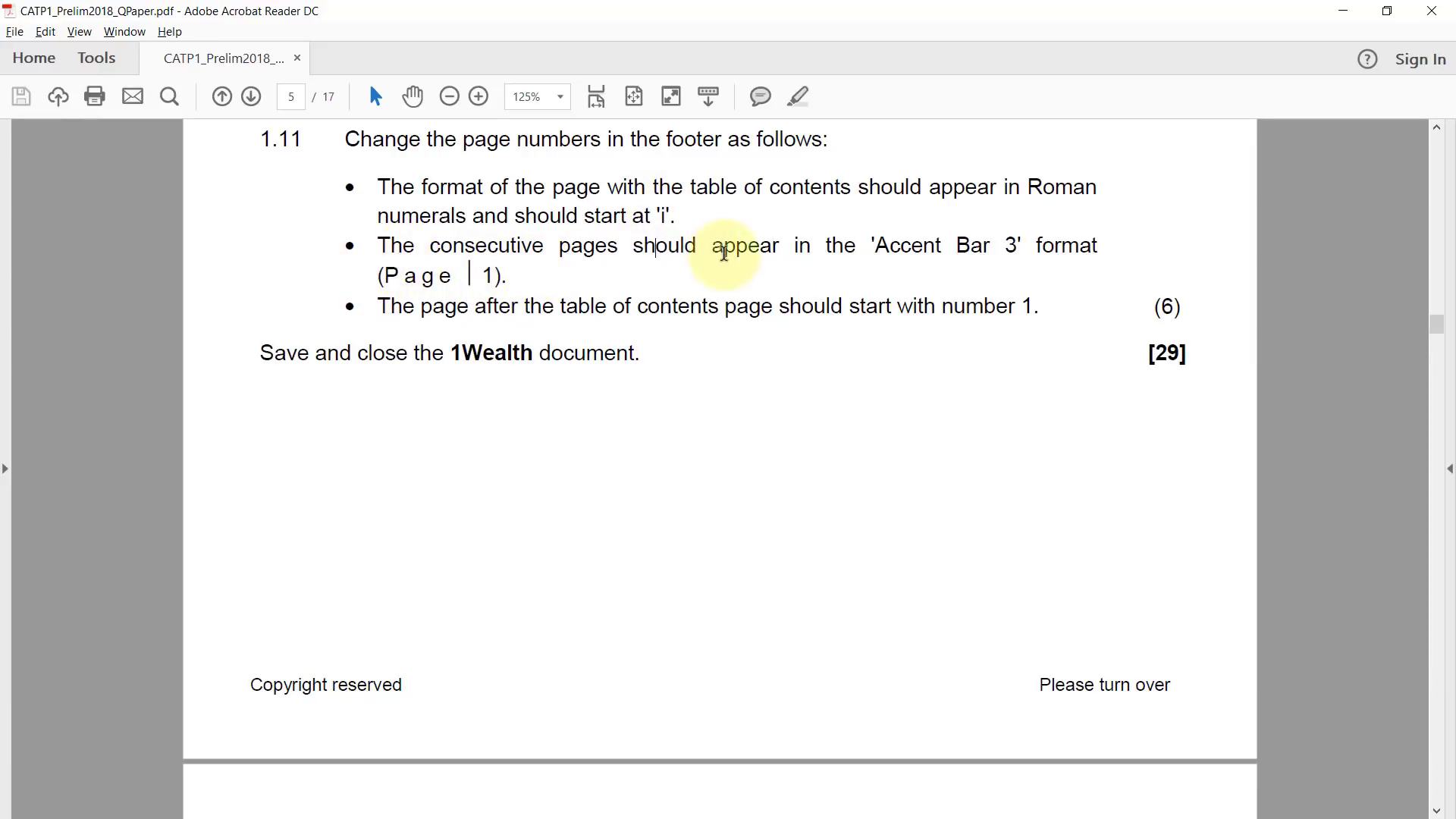
# Replace the page break after the contents with a Next Page section break
pyautogui.hotkey('alt', 'Tab')
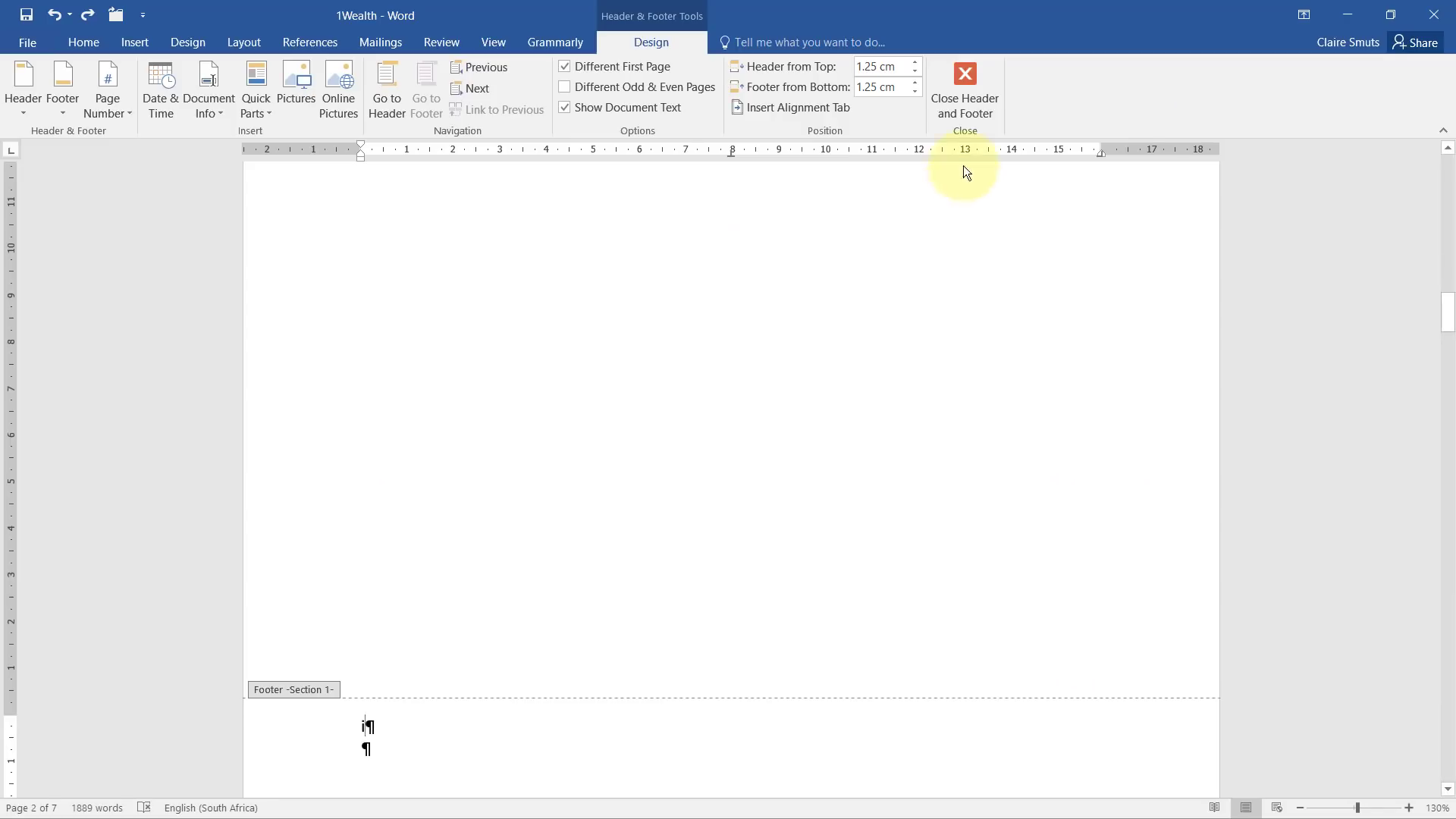
pyautogui.click(959, 84)
pyautogui.scroll(4, 804, 381)
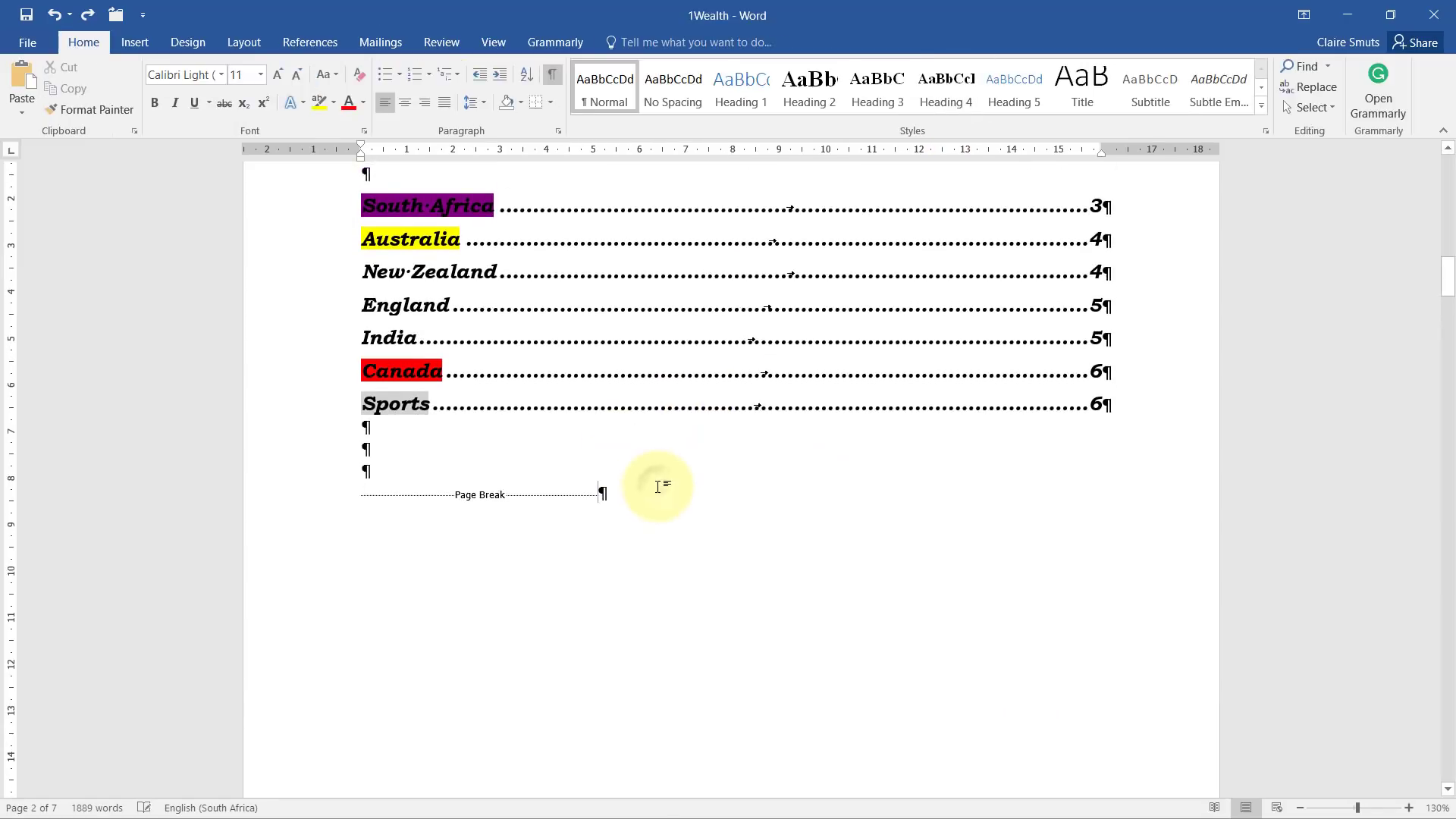
pyautogui.press('BackSpace')
pyautogui.click(244, 42)
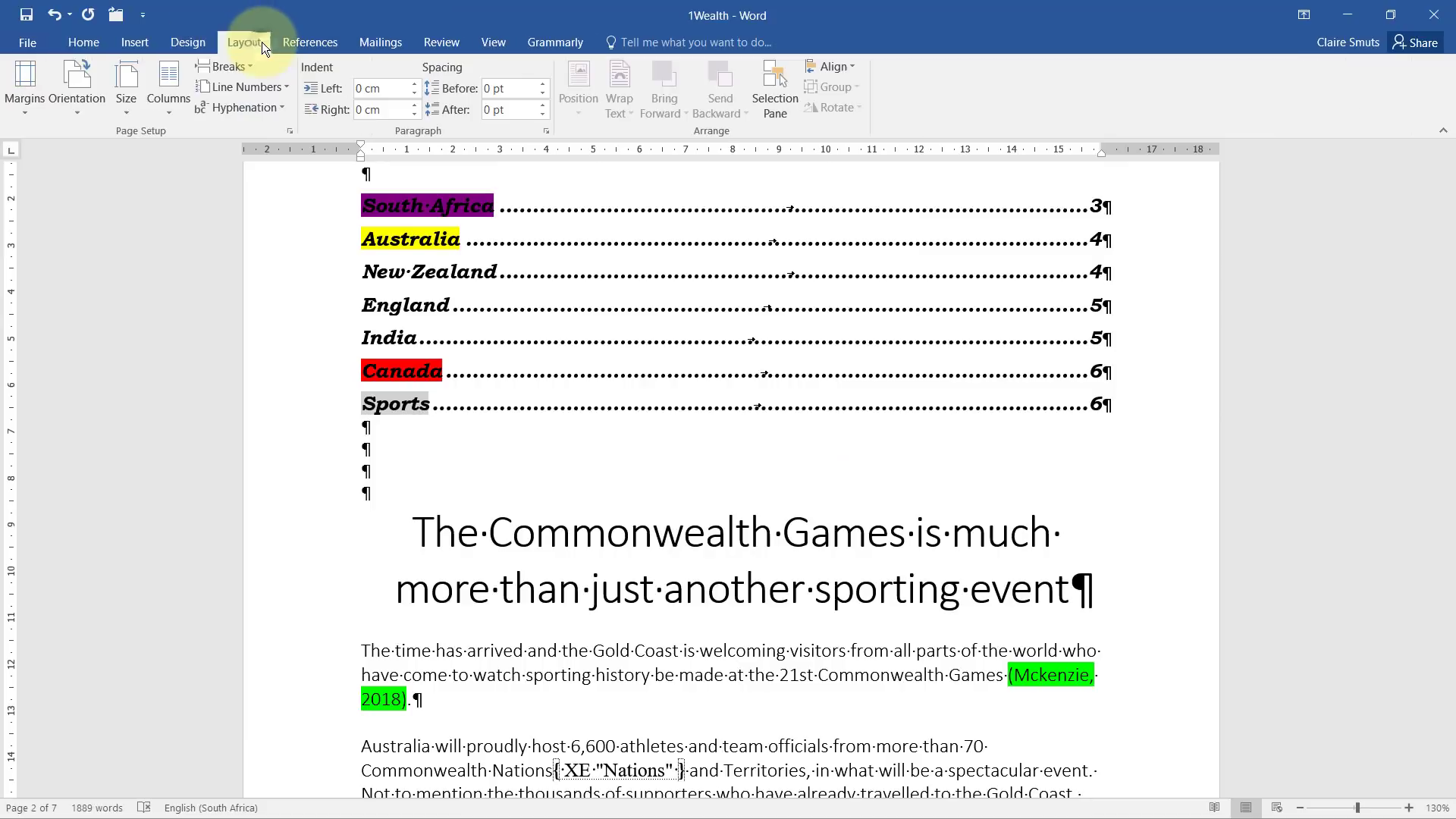
pyautogui.click(233, 74)
pyautogui.click(307, 312)
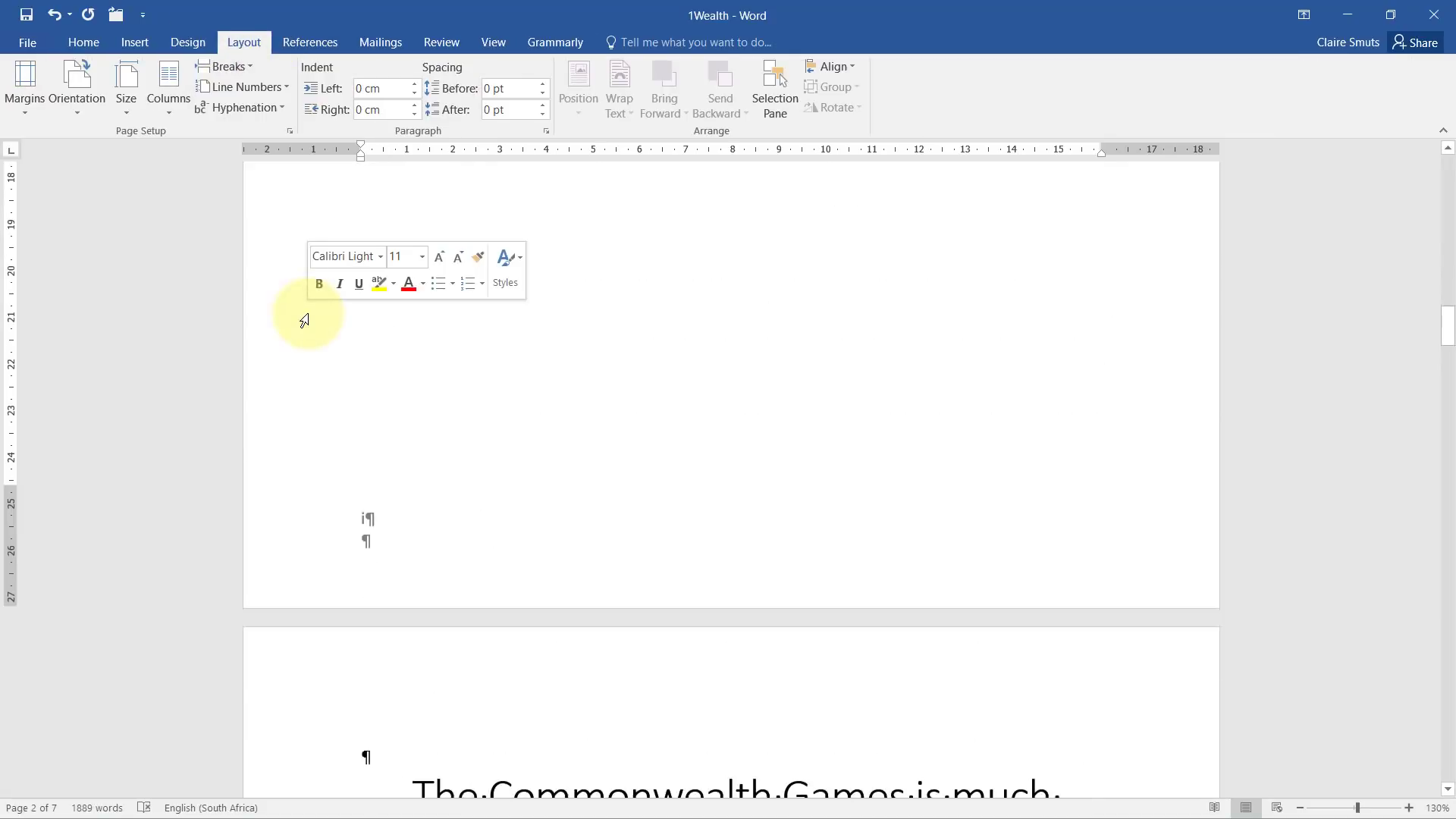
# Open the page 3 footer of the new section for editing
pyautogui.scroll(5, 551, 398)
pyautogui.scroll(-6, 504, 481)
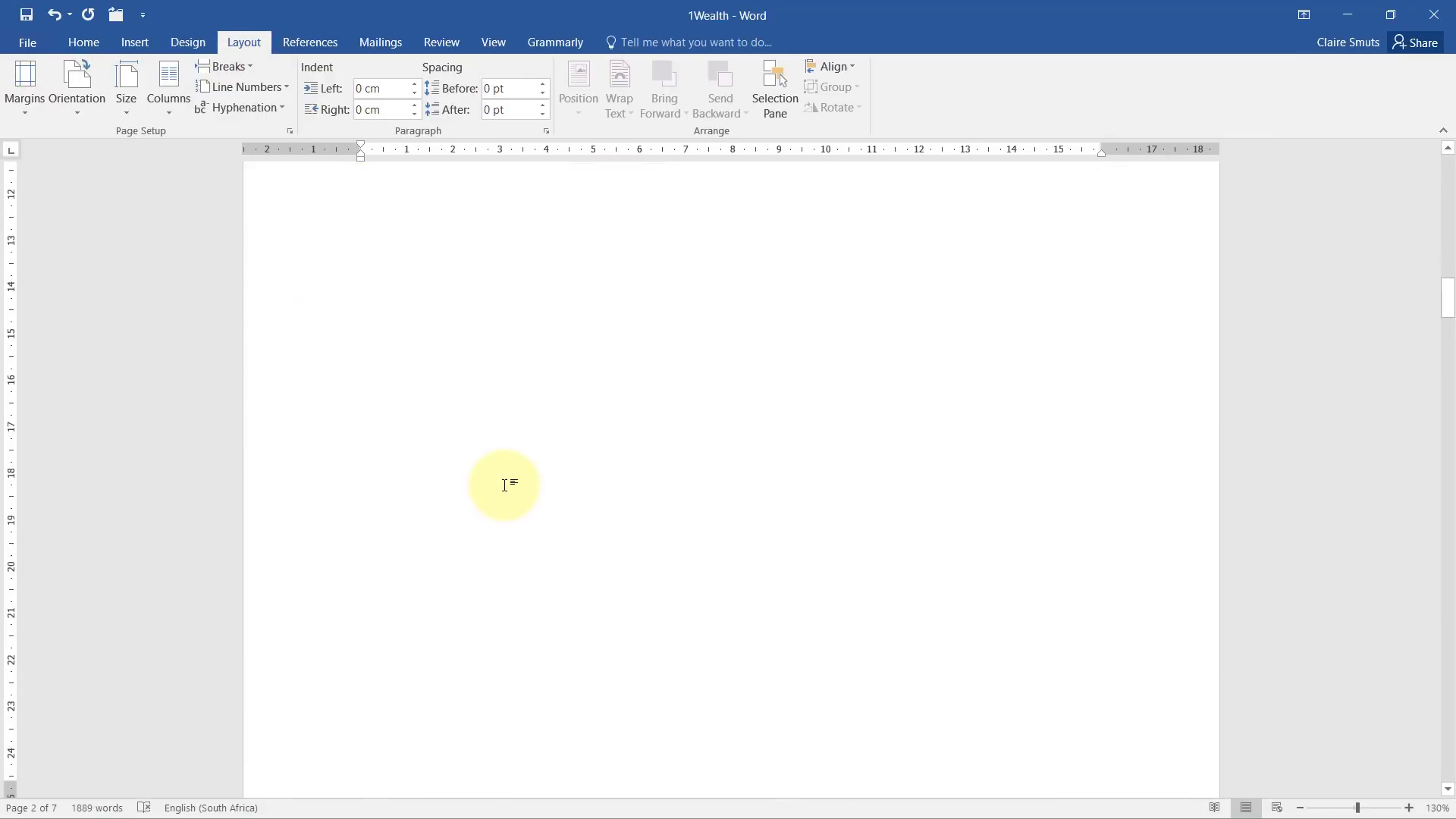
pyautogui.scroll(-15, 471, 416)
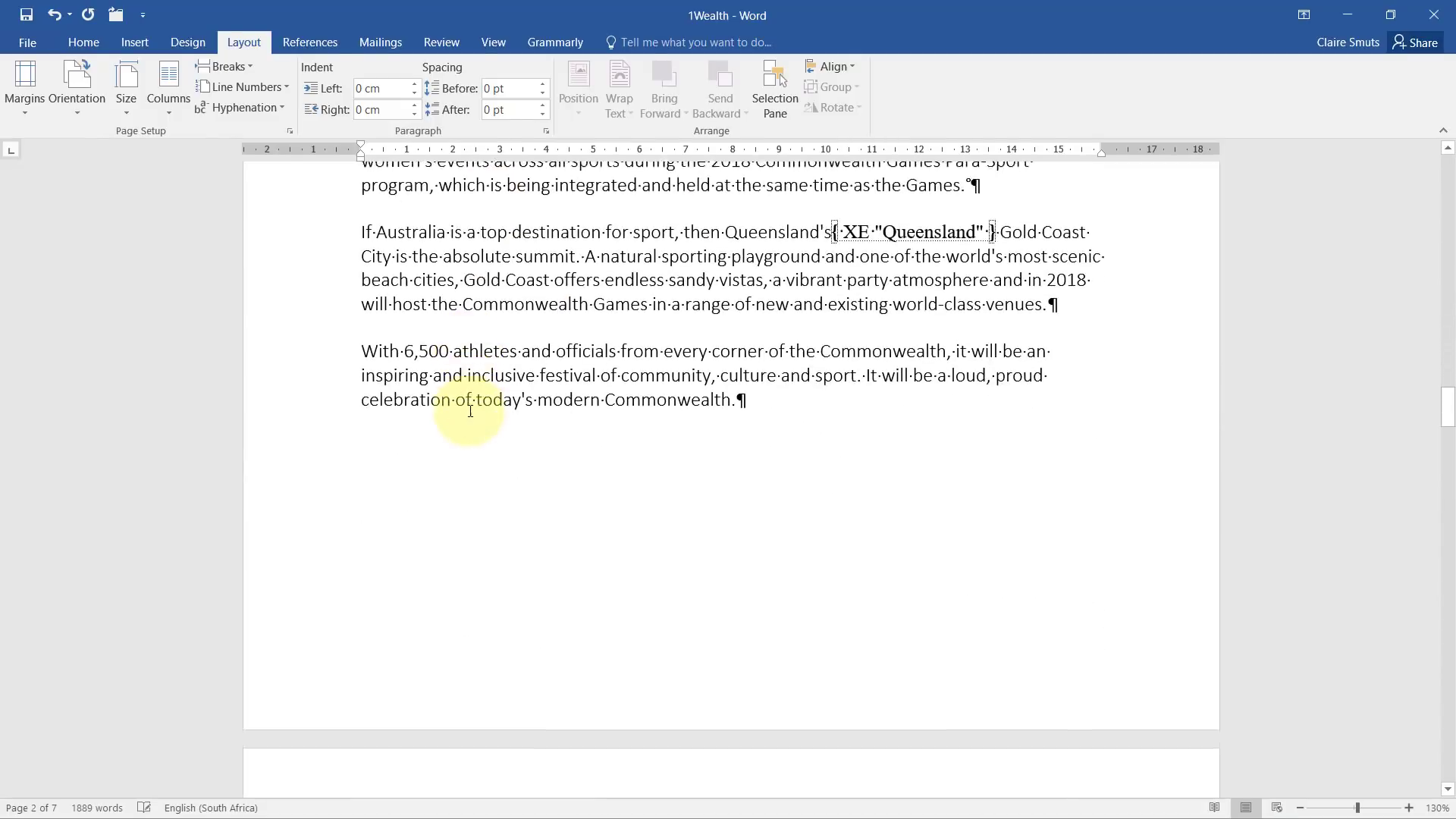
pyautogui.click(384, 536)
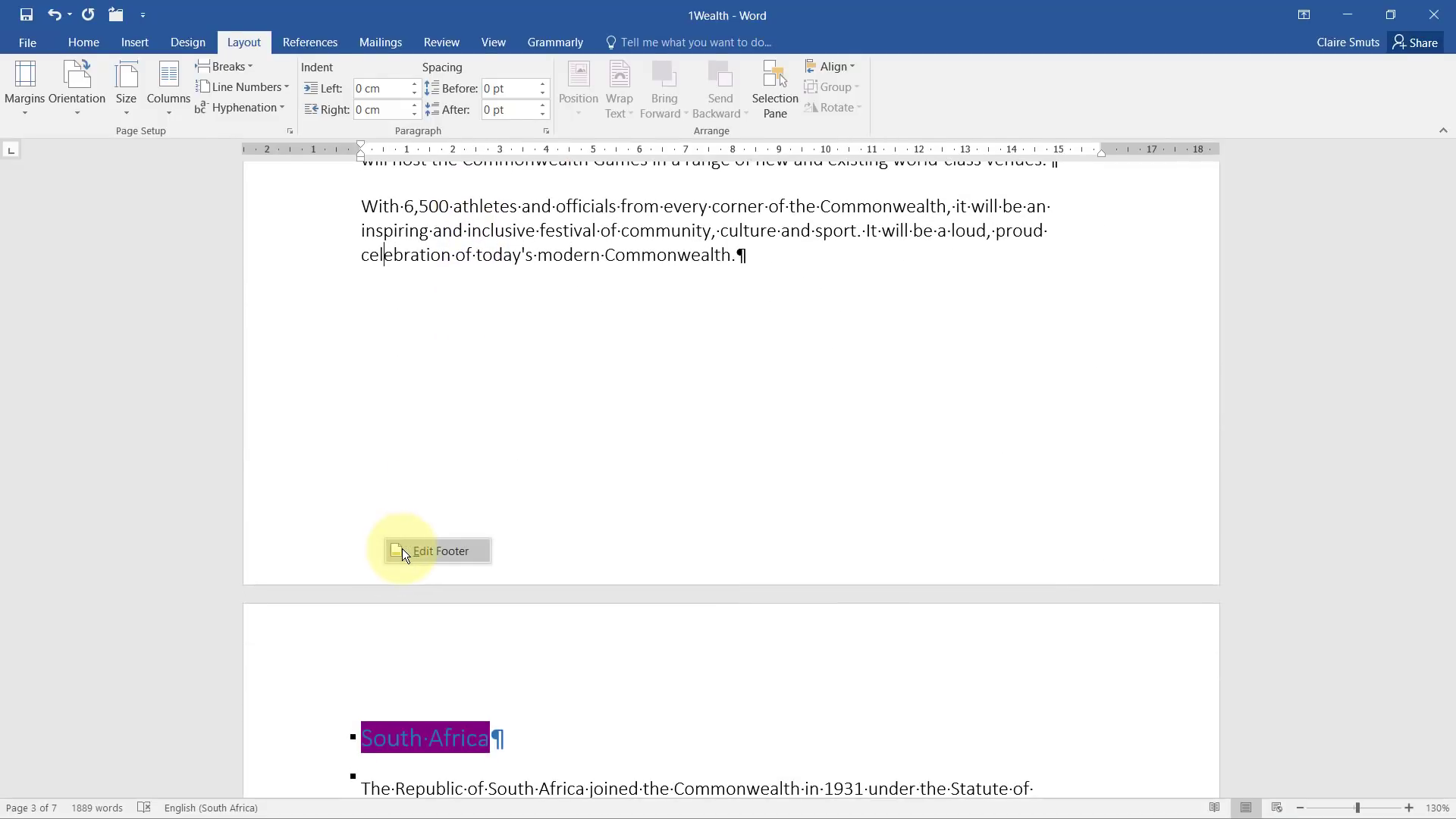
pyautogui.click(403, 552)
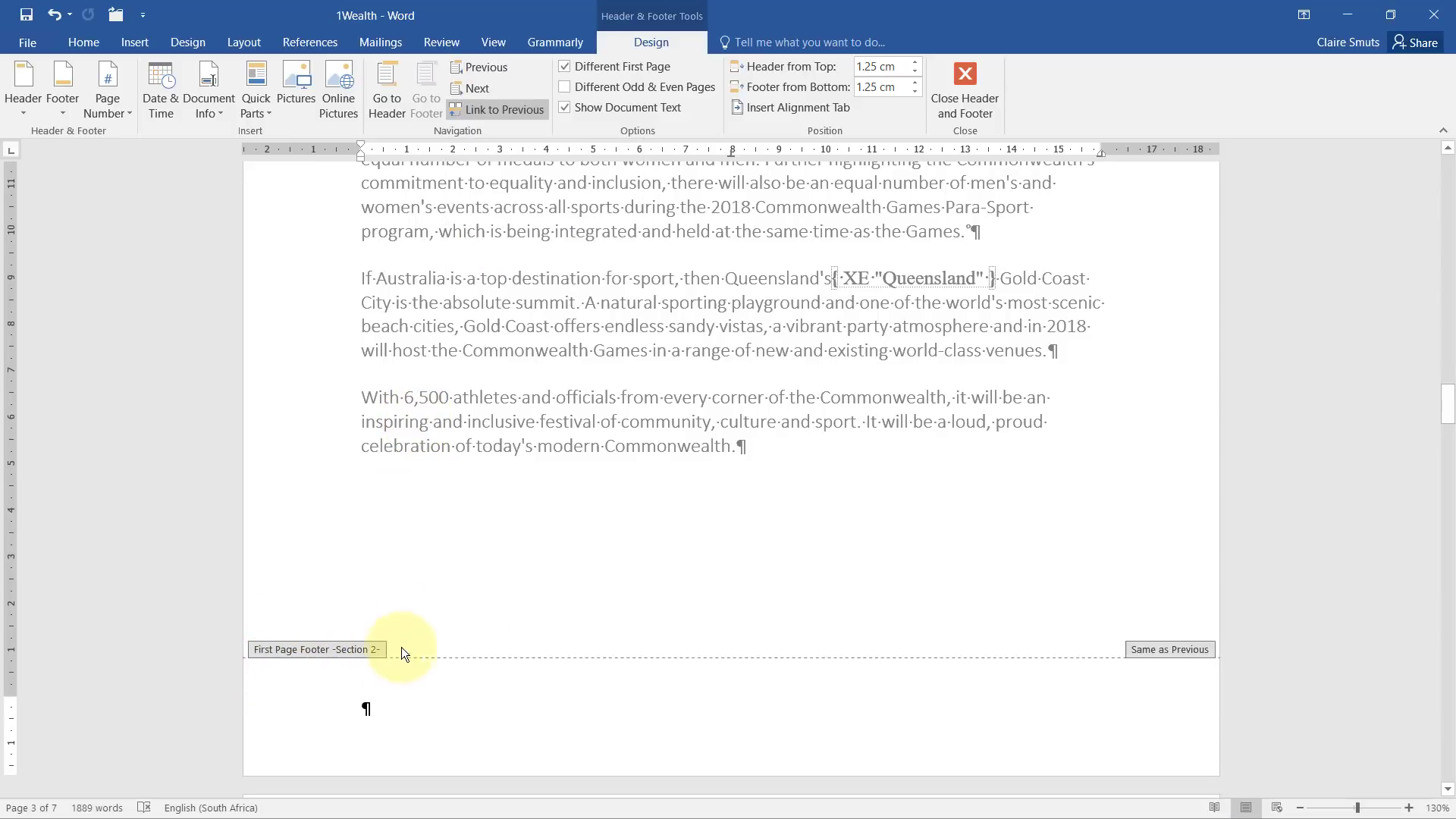
# Turn off Different First Page and Link to Previous for the Section 2 footer
pyautogui.moveTo(1447, 407); pyautogui.dragTo(1448, 161)
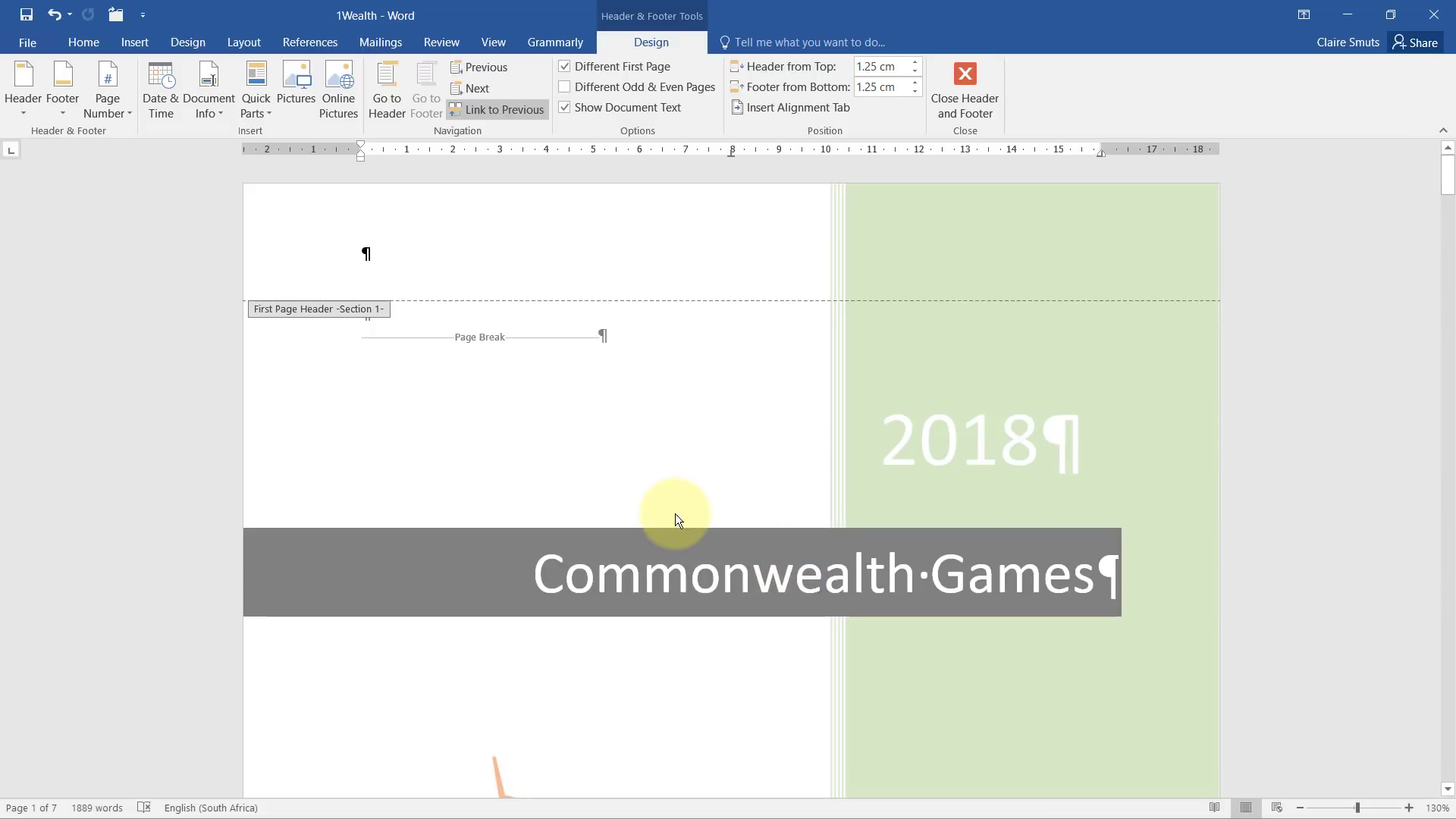
pyautogui.scroll(-3, 674, 513)
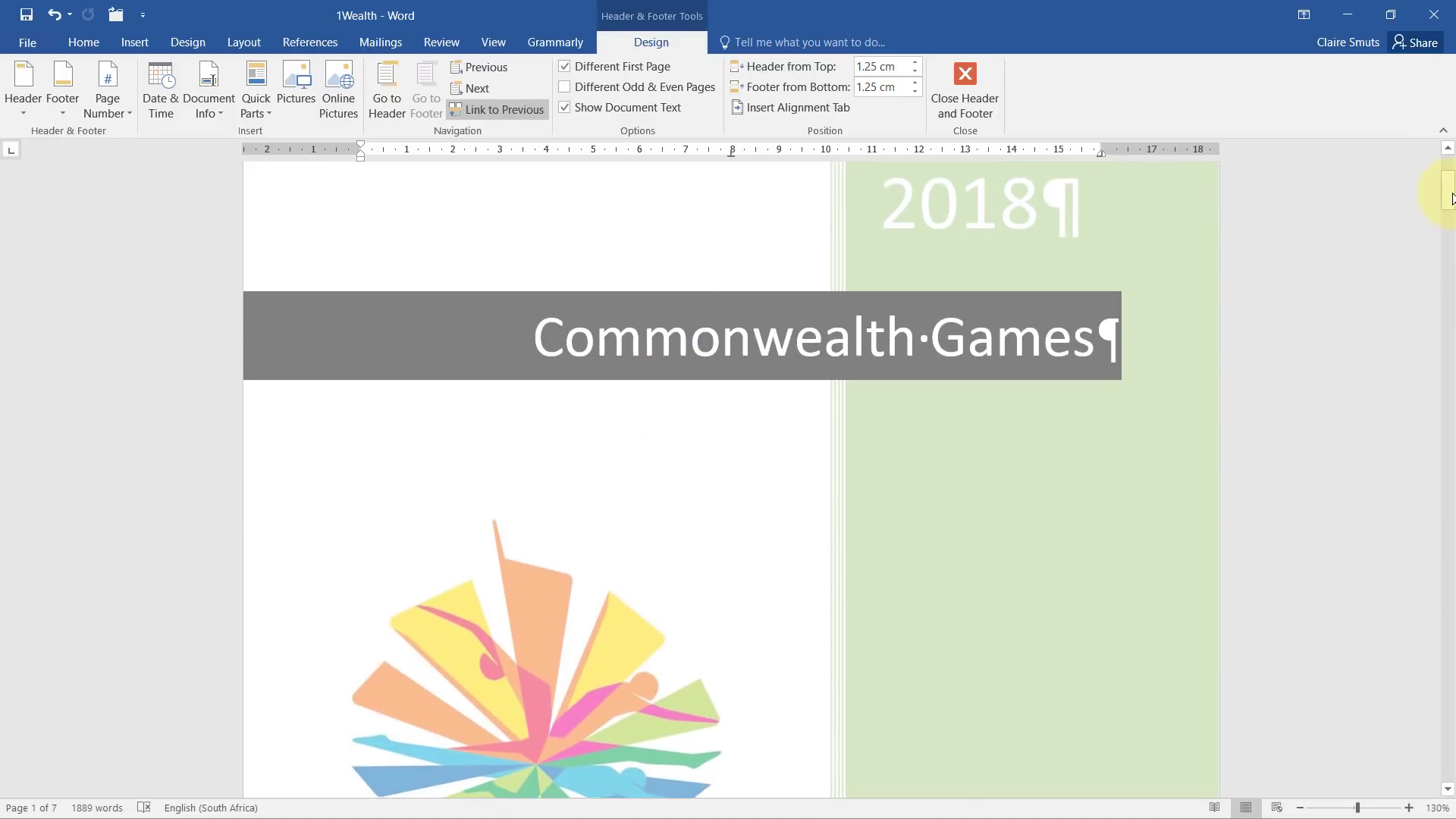
pyautogui.moveTo(1448, 189); pyautogui.dragTo(1433, 413)
pyautogui.click(888, 545)
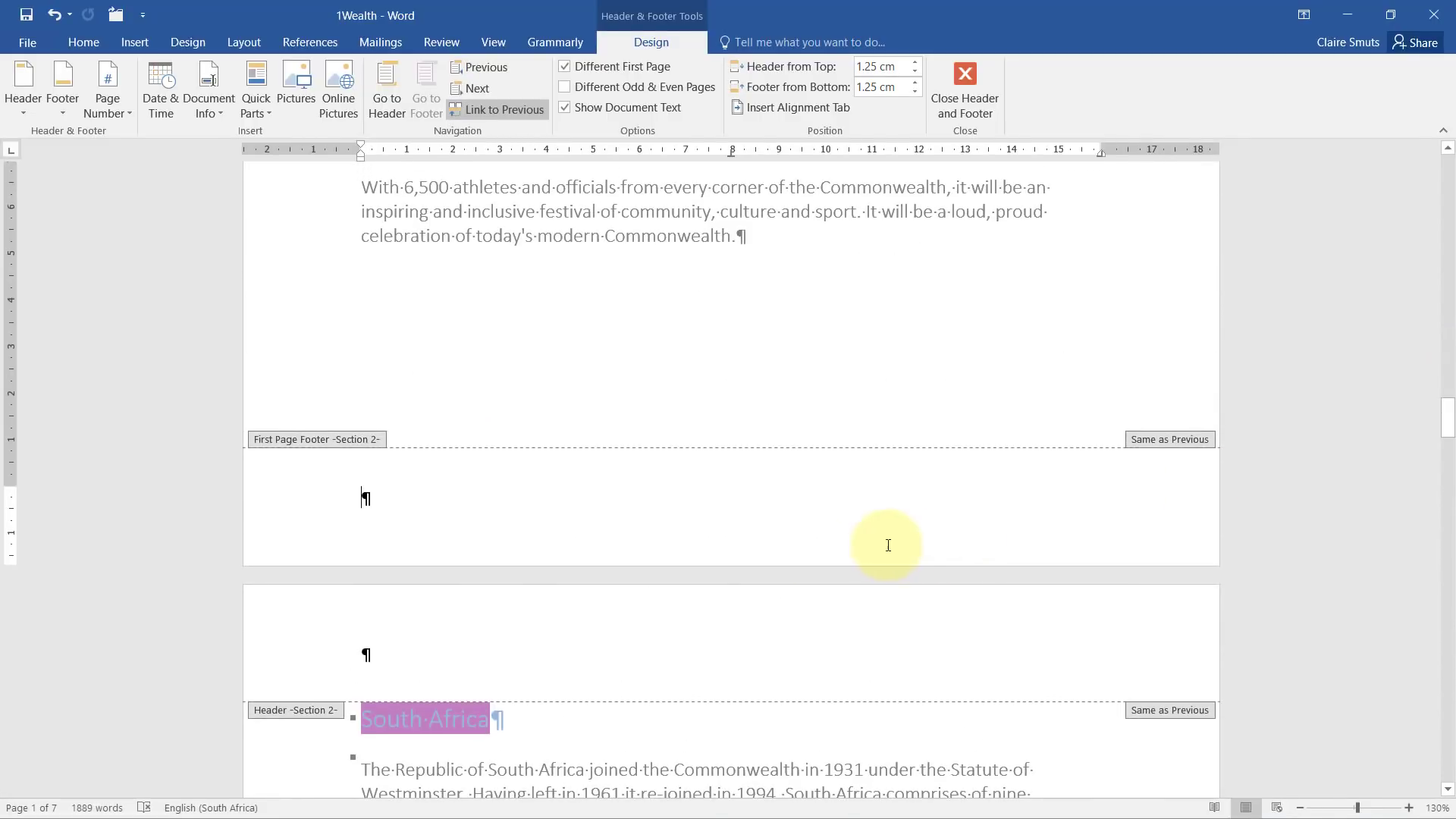
pyautogui.click(626, 65)
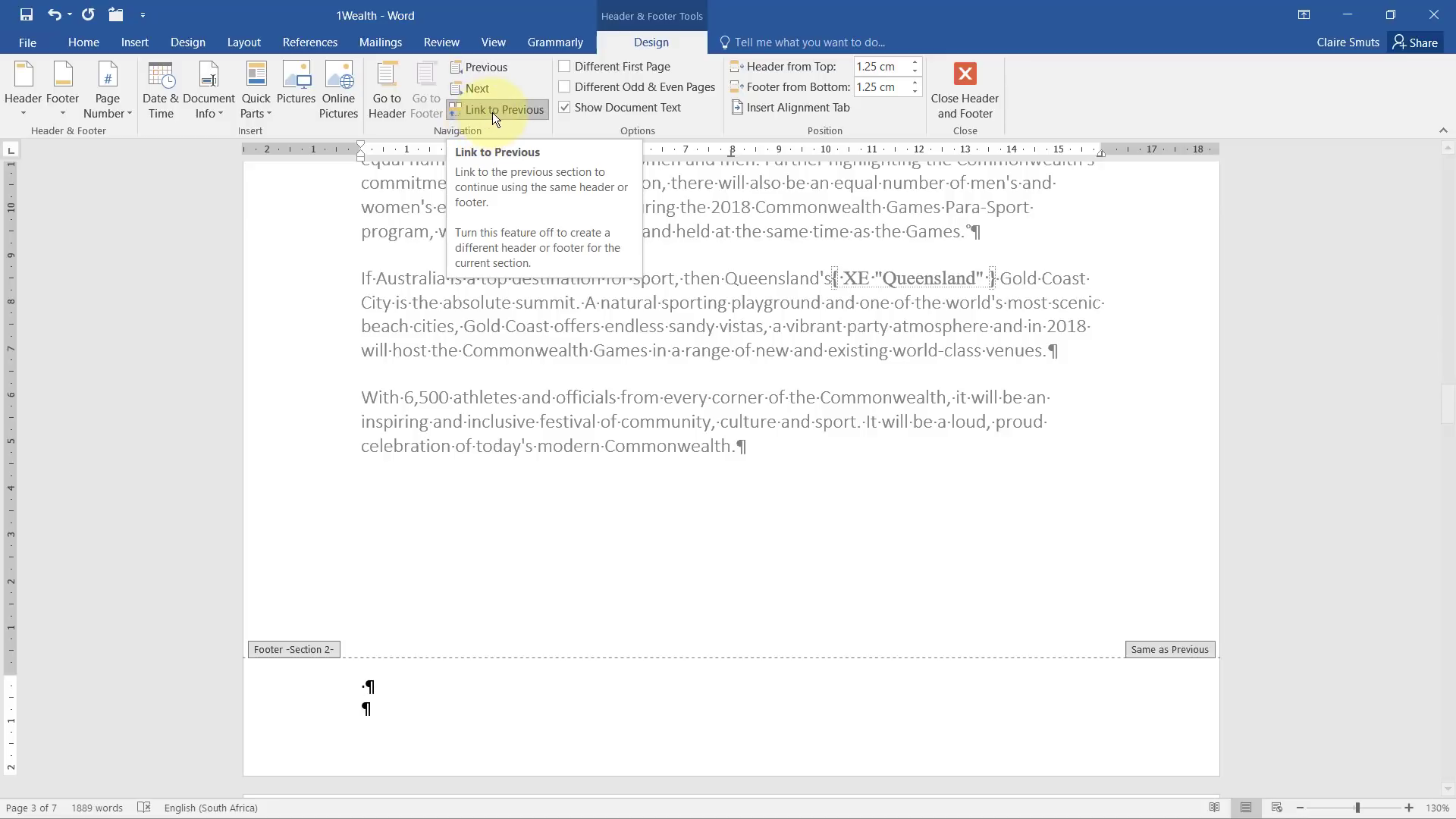
pyautogui.click(493, 112)
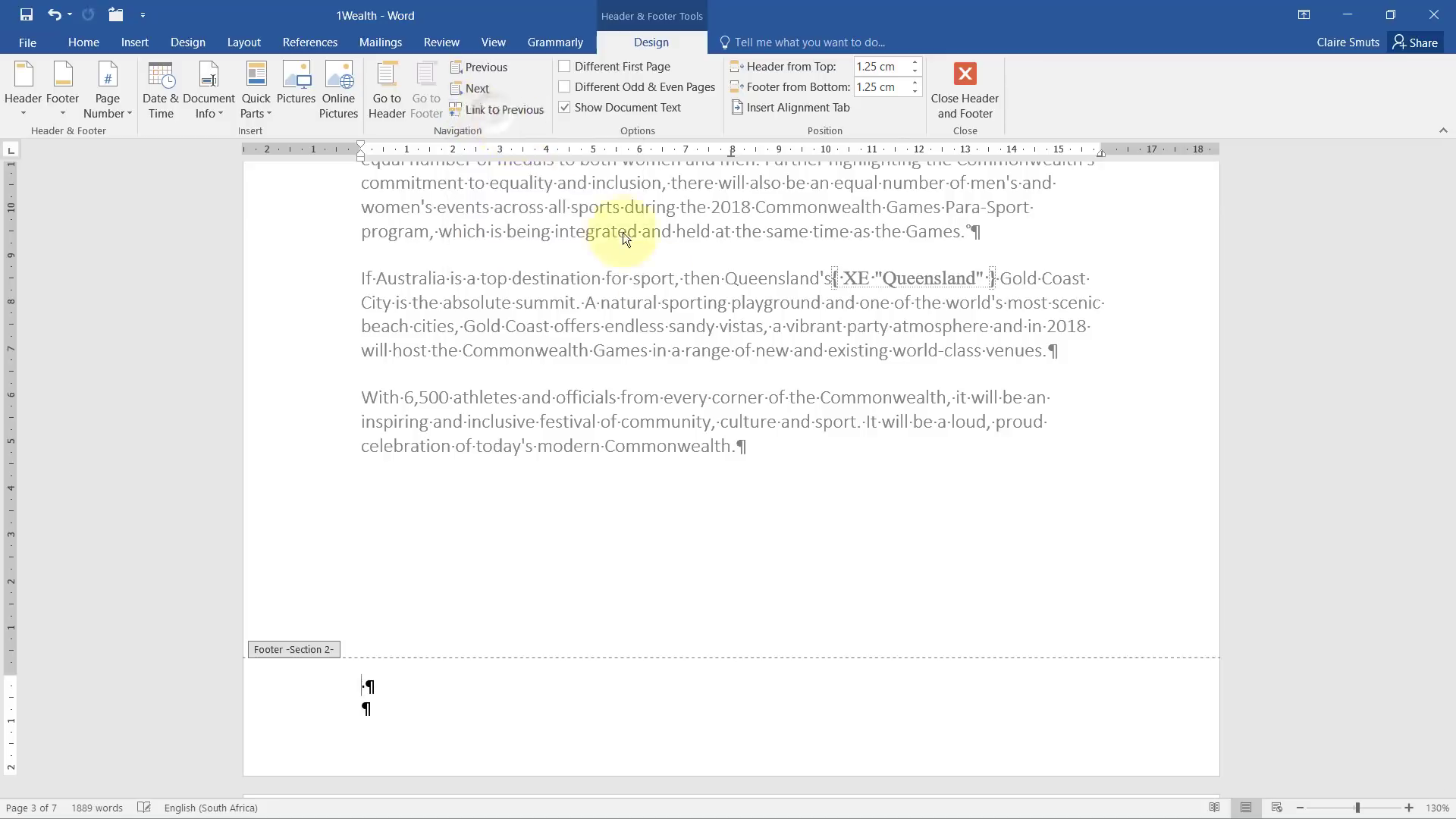
# Insert an Accent Bar 3 page number at the bottom of the Section 2 footer
pyautogui.click(104, 110)
pyautogui.moveTo(113, 153)
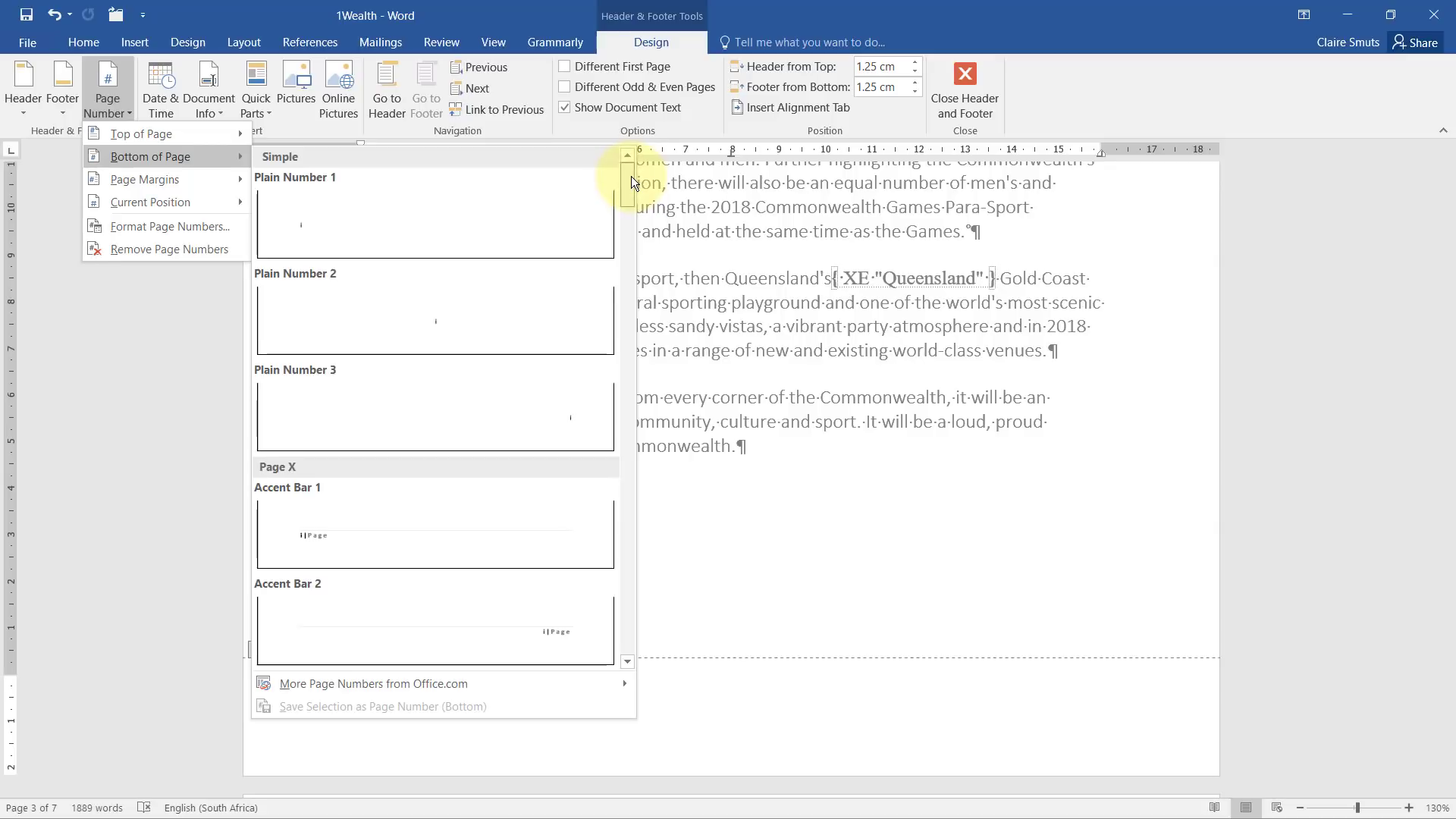
pyautogui.moveTo(631, 176); pyautogui.dragTo(630, 203)
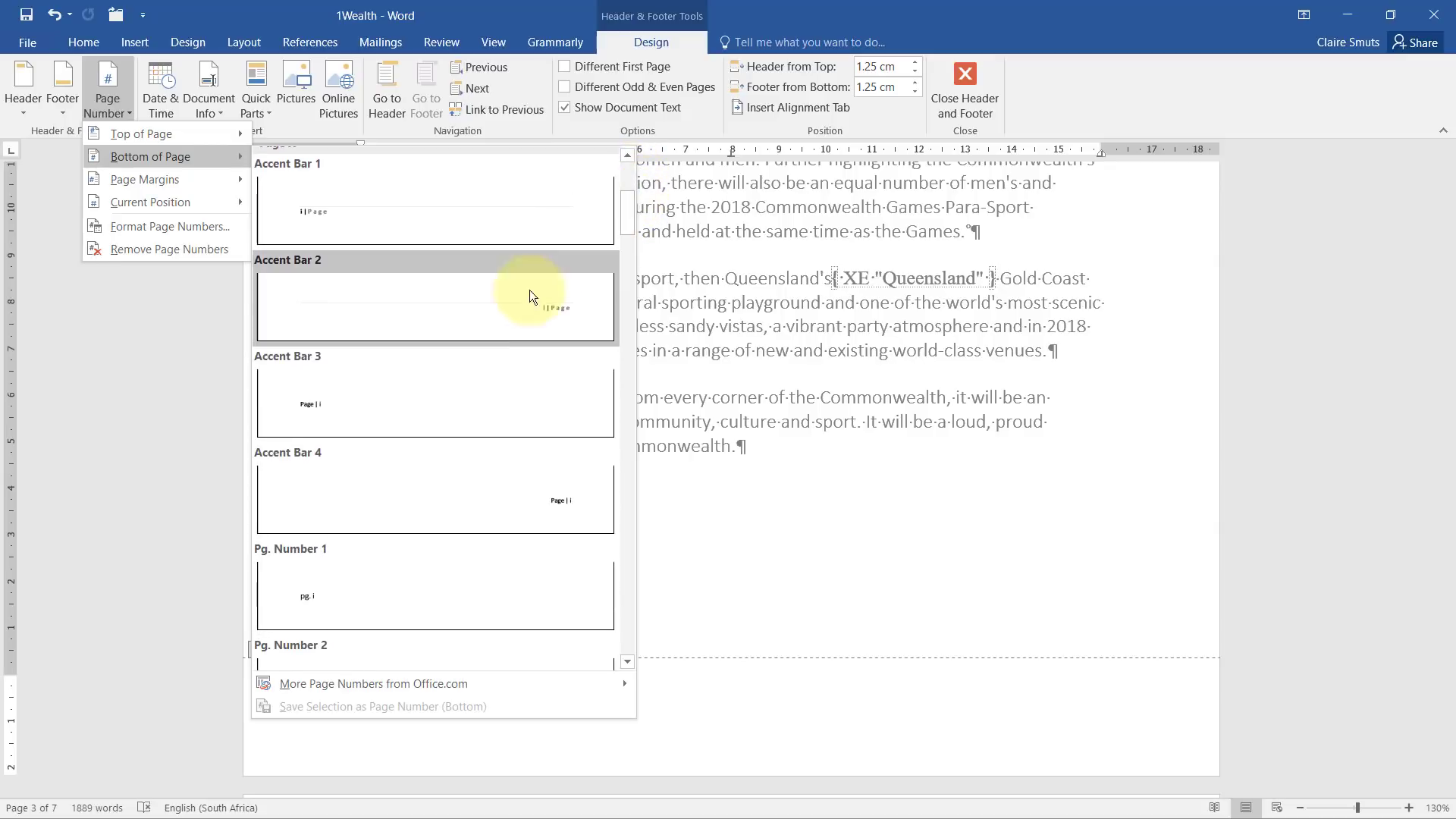
pyautogui.click(359, 415)
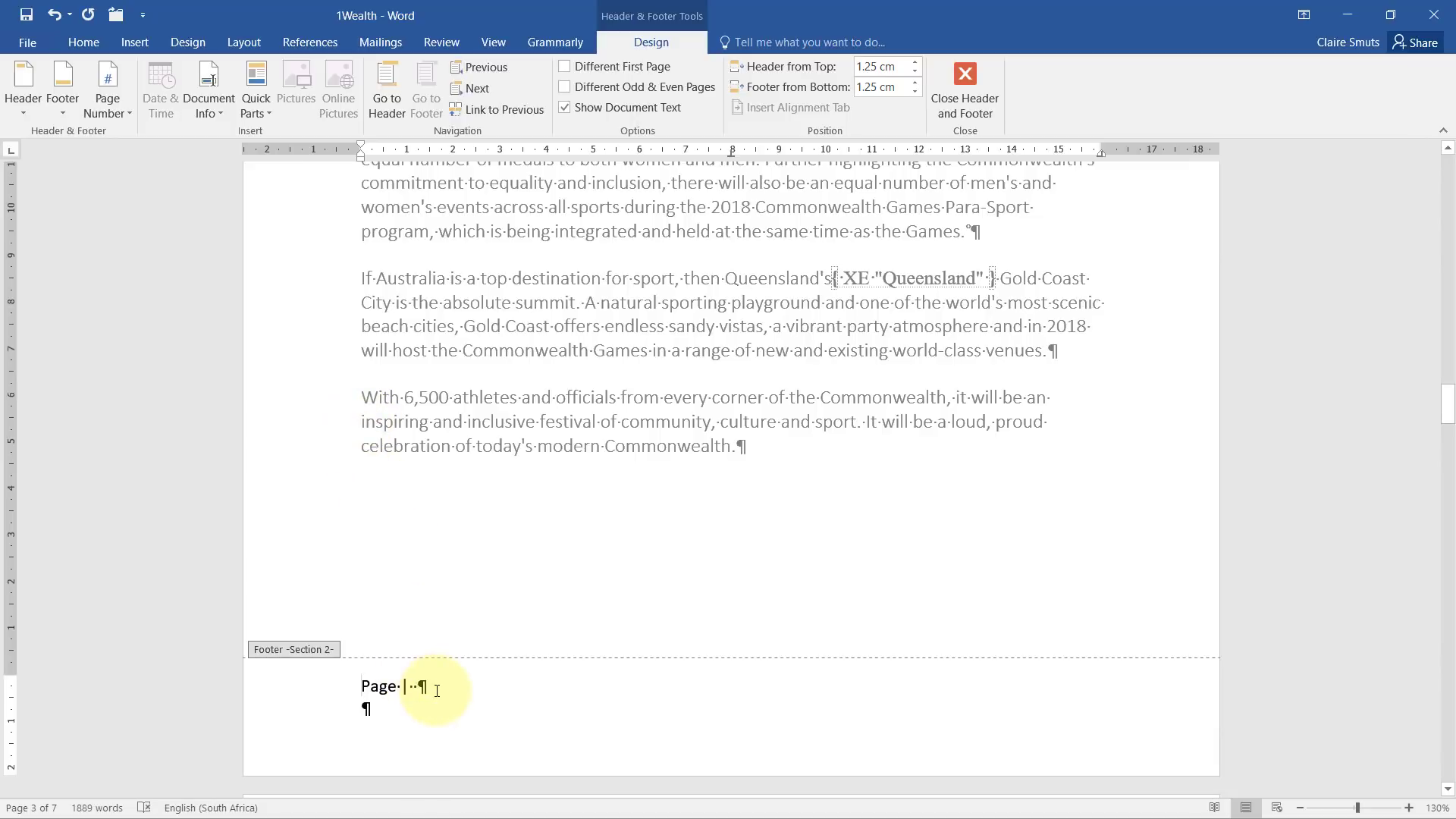
# Format the Section 2 page numbers as 1, 2, 3, starting at 1
pyautogui.click(121, 104)
pyautogui.click(188, 229)
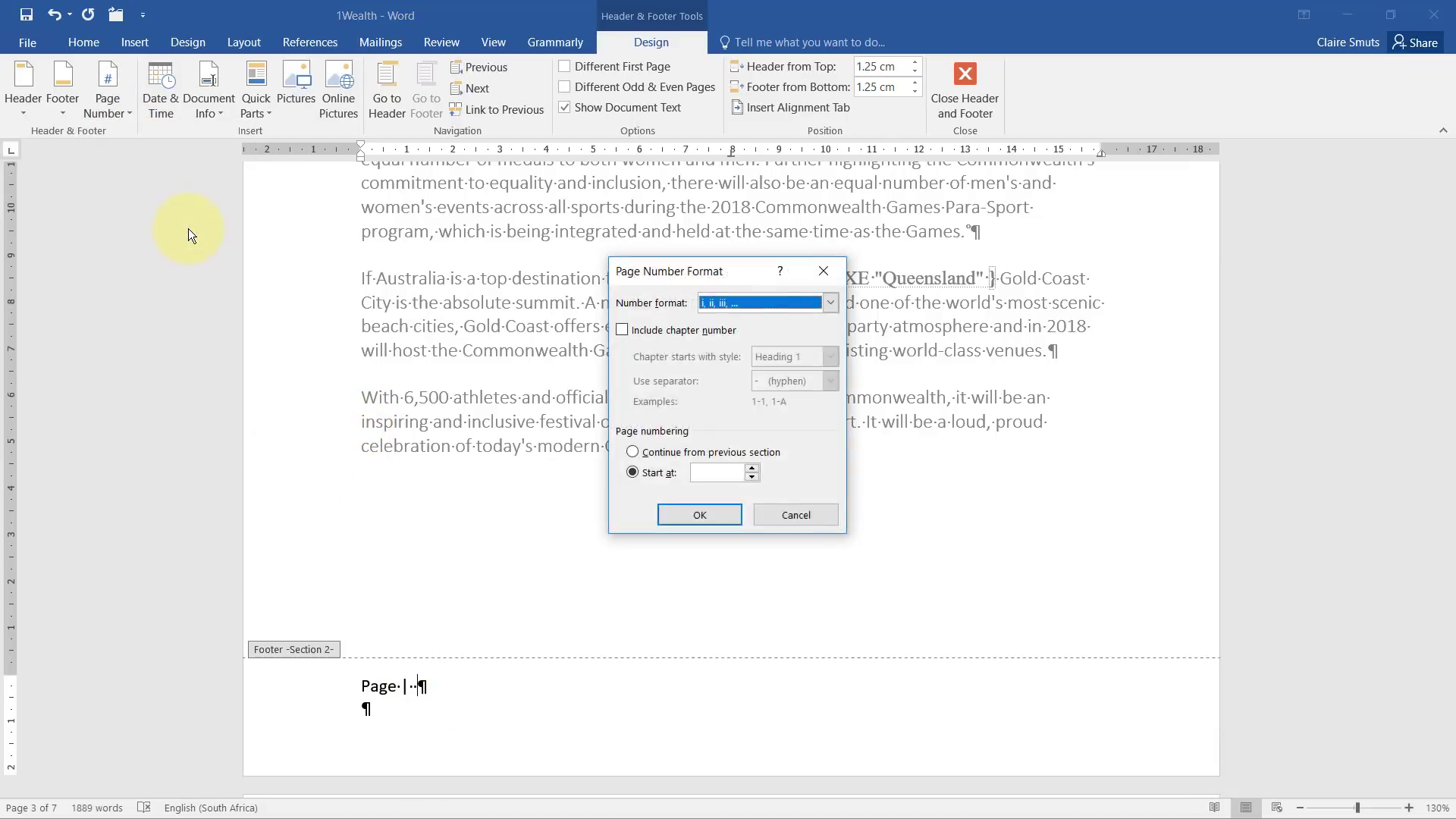
pyautogui.click(759, 302)
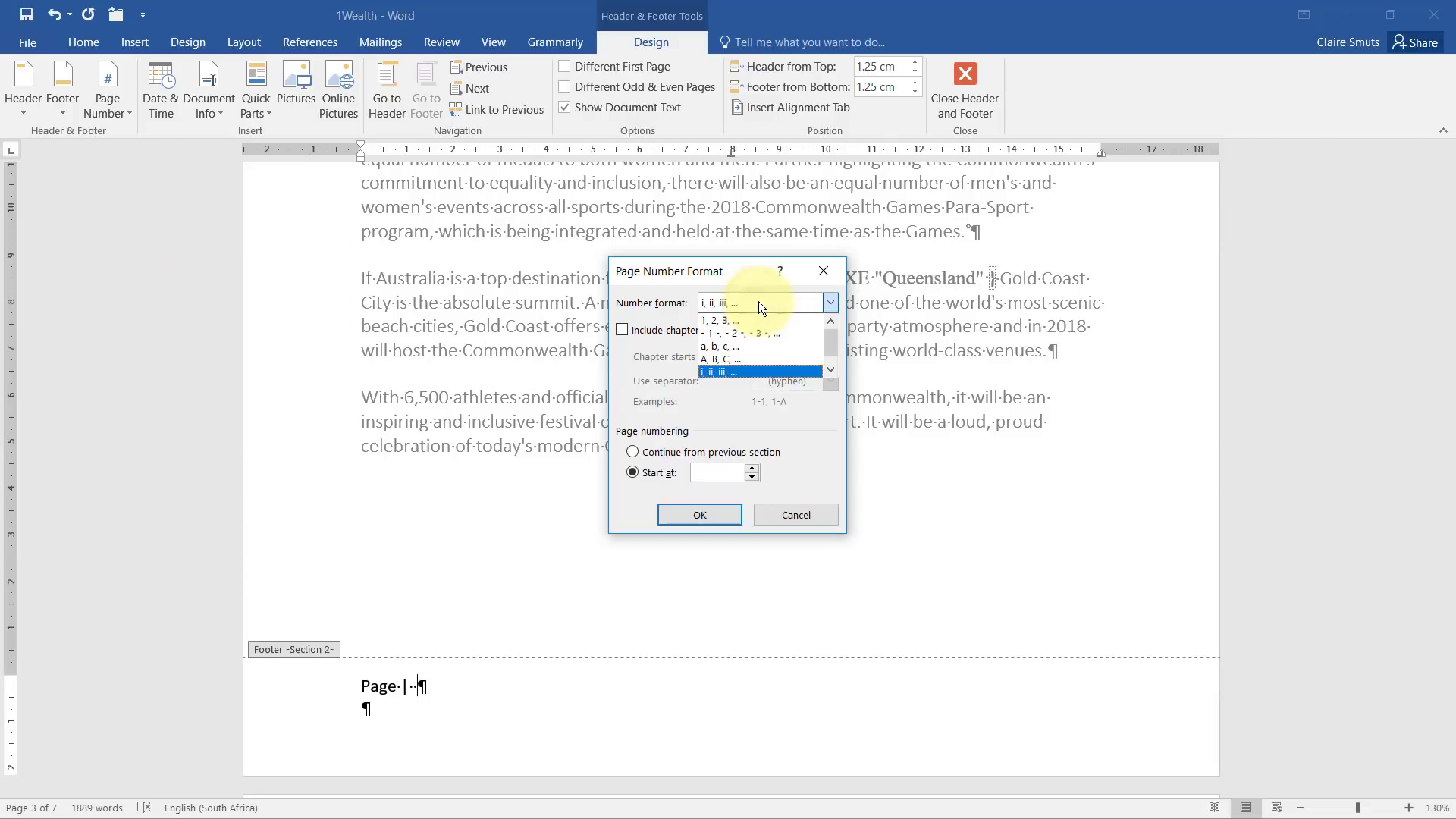
pyautogui.click(749, 323)
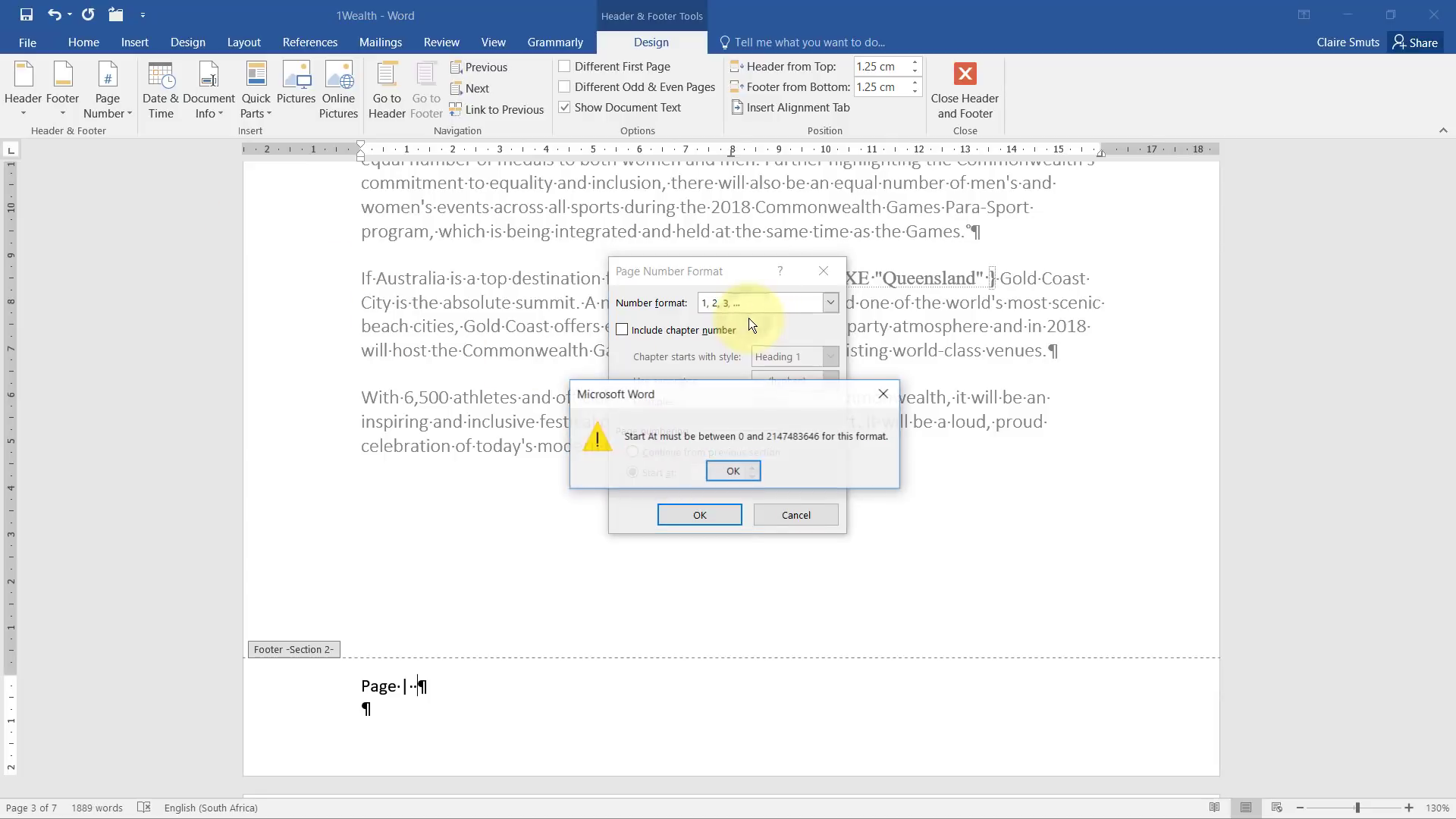
pyautogui.click(723, 469)
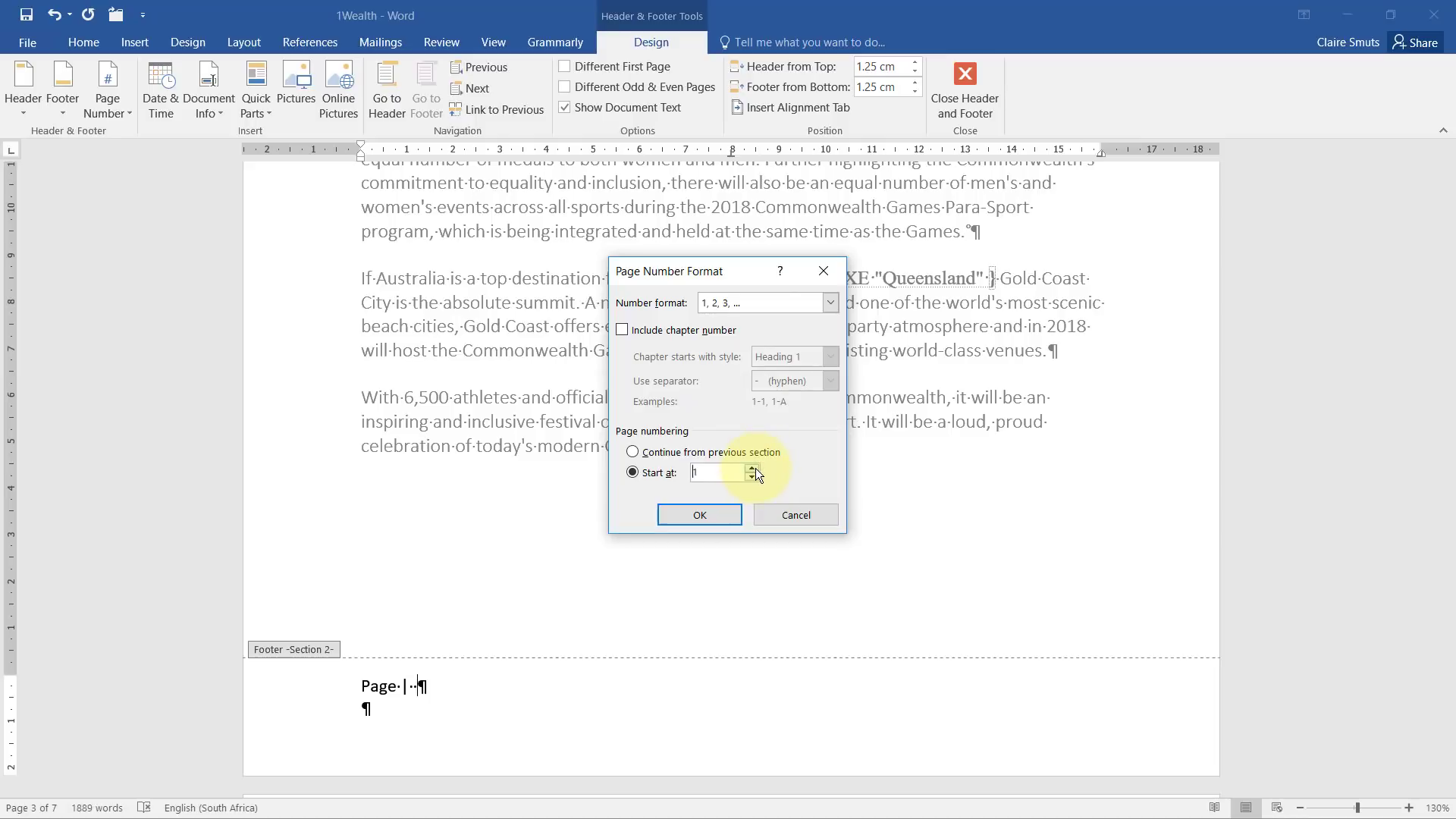
pyautogui.click(725, 515)
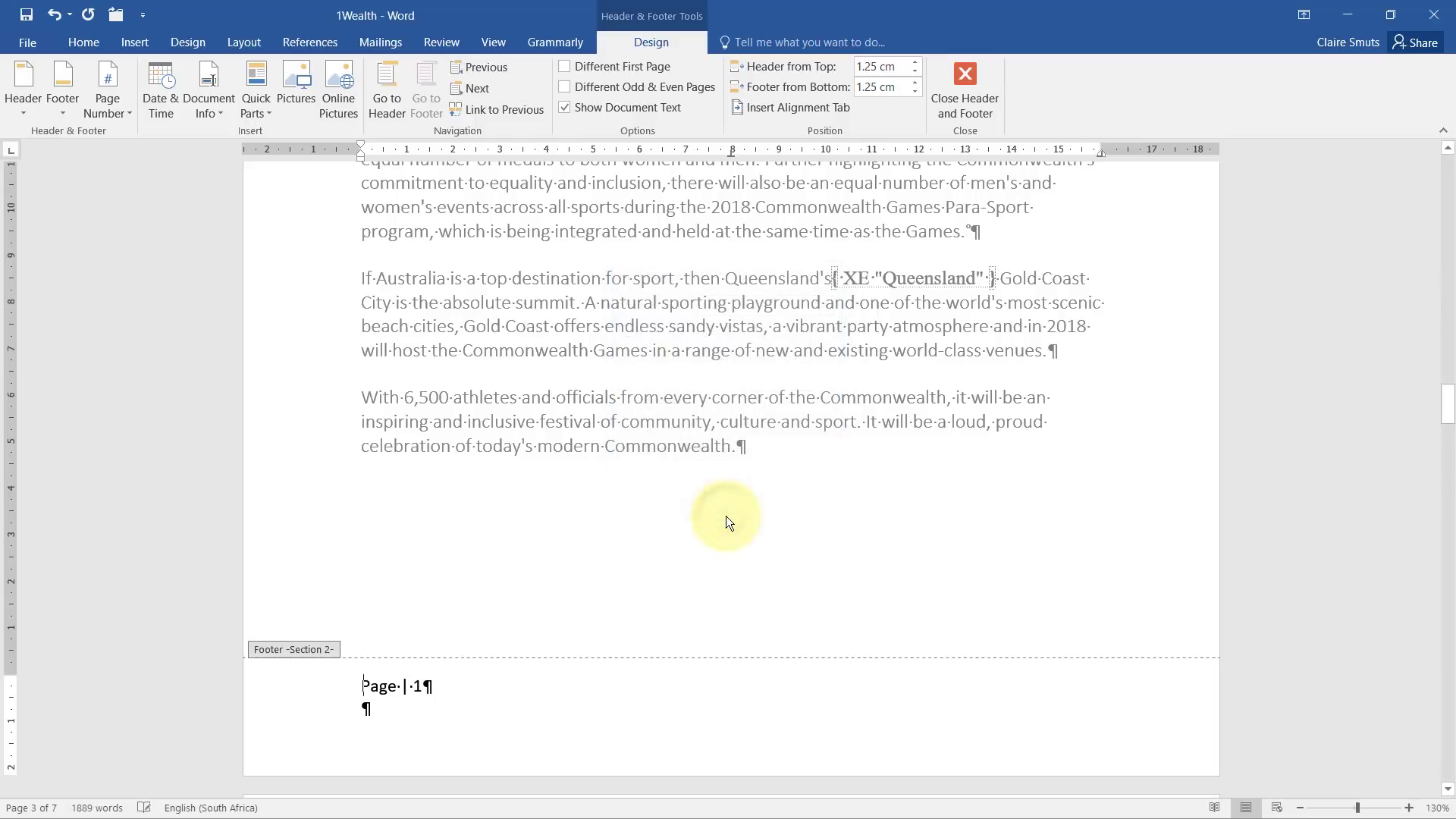
# Verify Section 2 footers reach Page | 5 and the contents footer shows i, then close footers
pyautogui.scroll(-15, 720, 512)
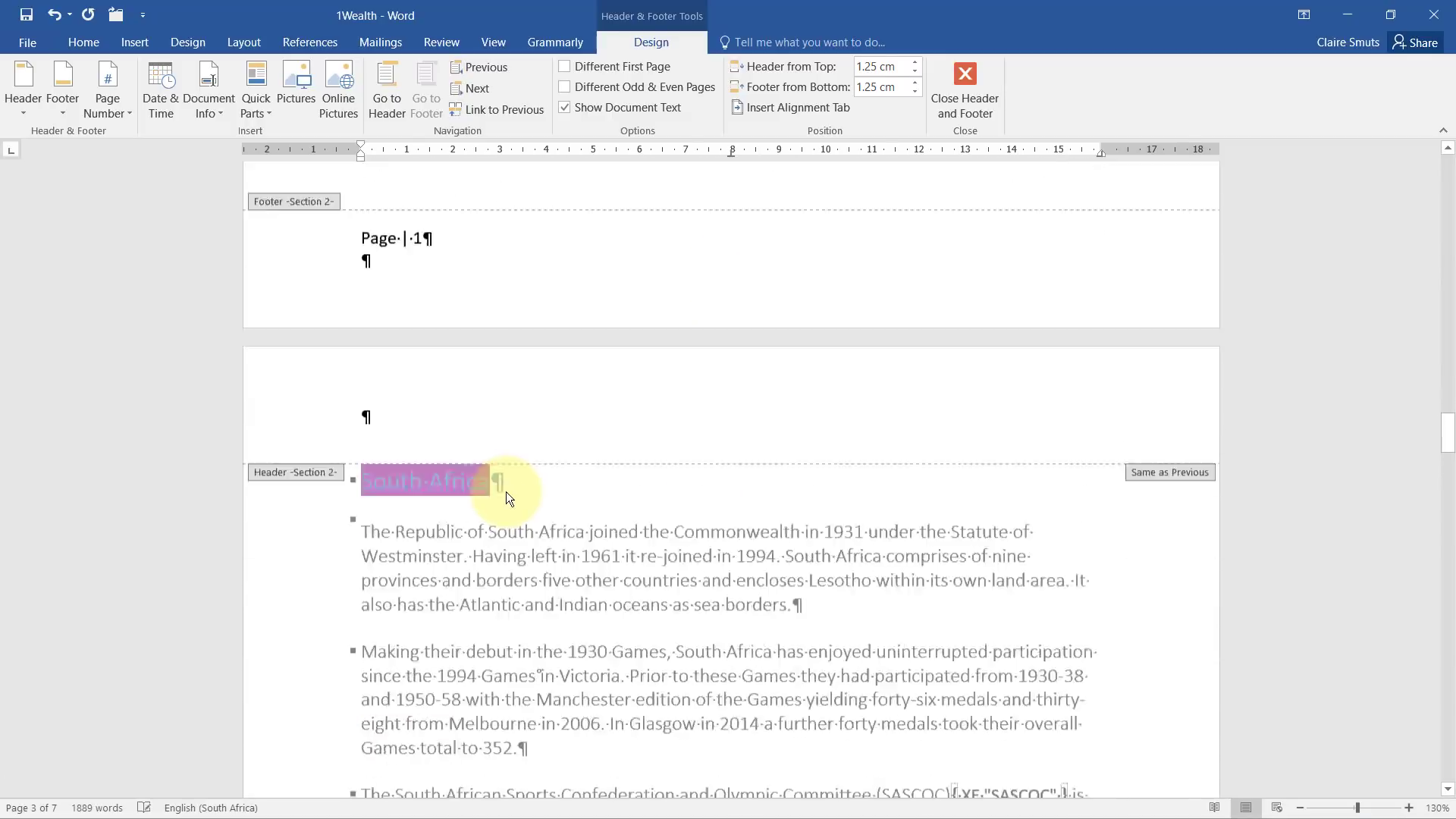
pyautogui.scroll(-20, 506, 493)
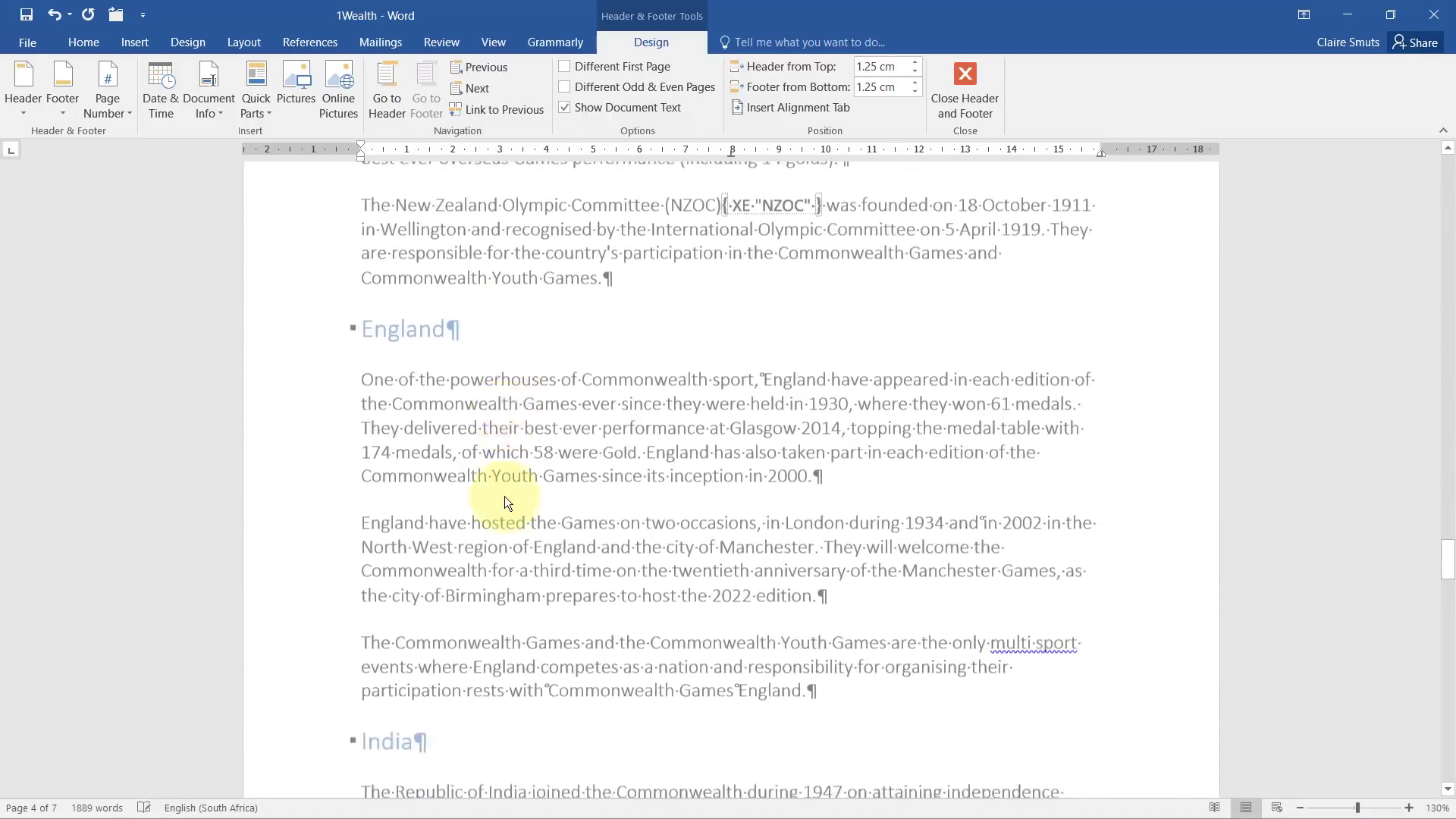
pyautogui.scroll(-20, 504, 499)
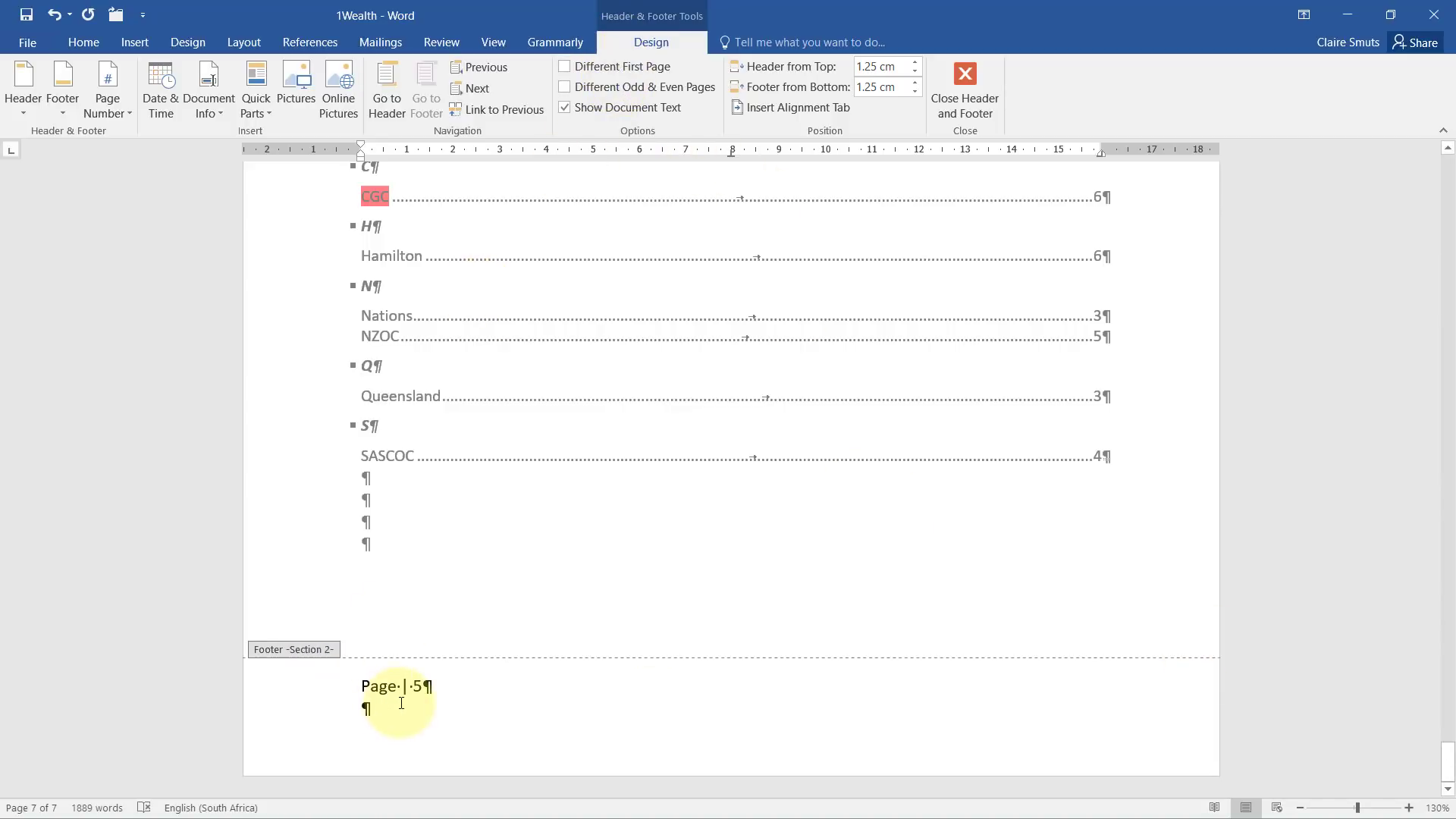
pyautogui.scroll(1, 1310, 559)
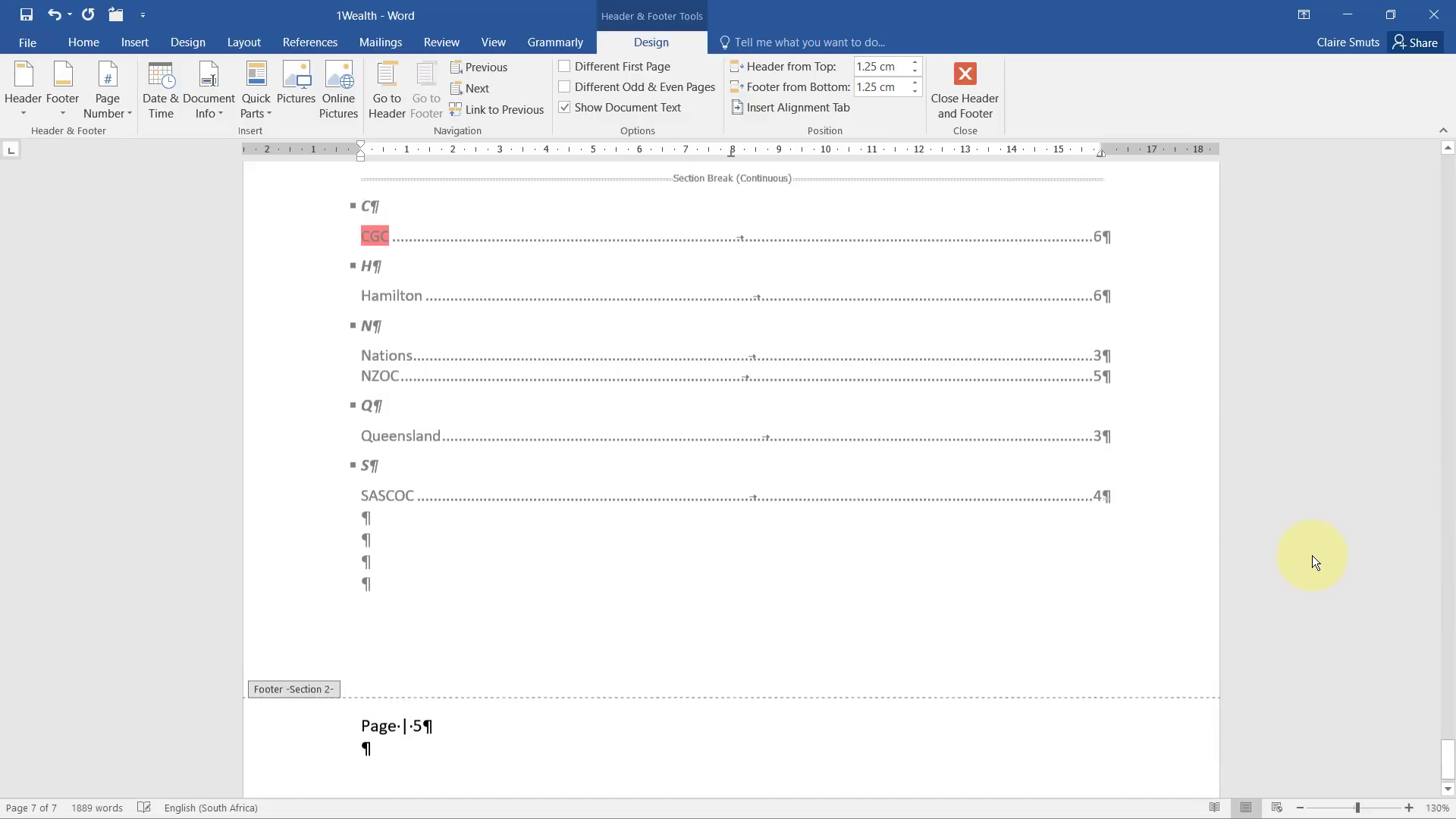
pyautogui.click(480, 67)
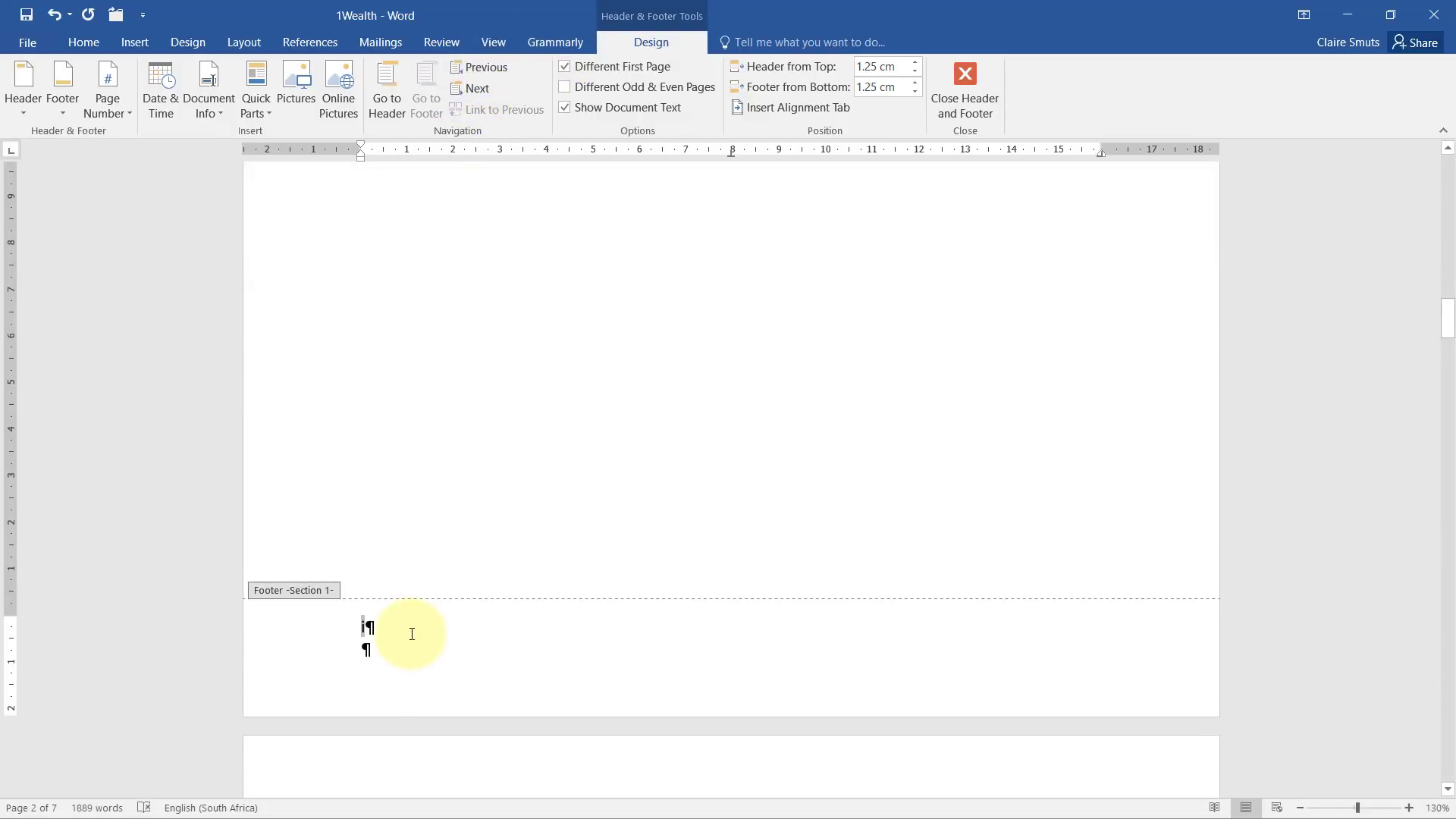
pyautogui.scroll(-8, 425, 641)
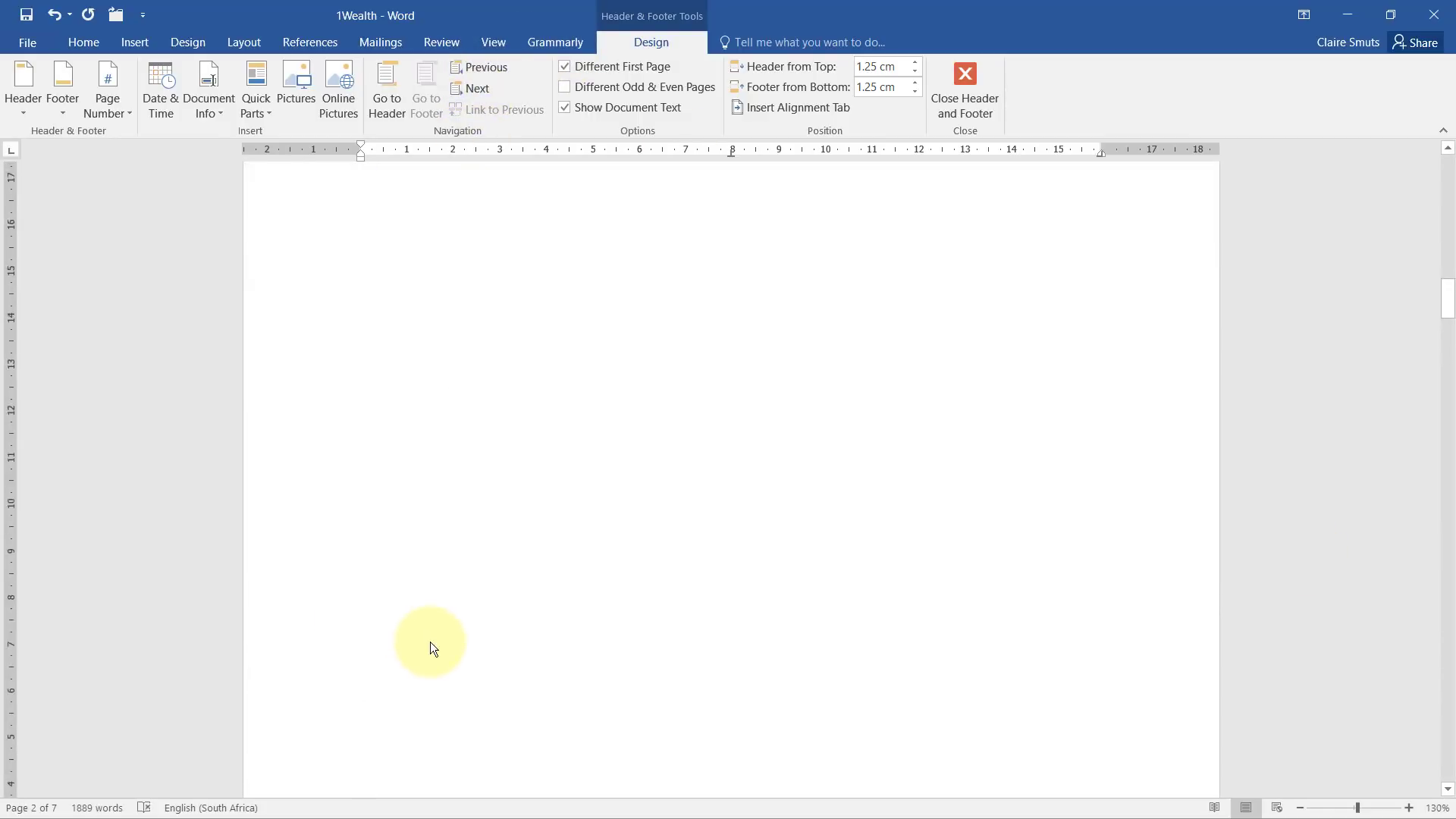
pyautogui.scroll(1, 436, 638)
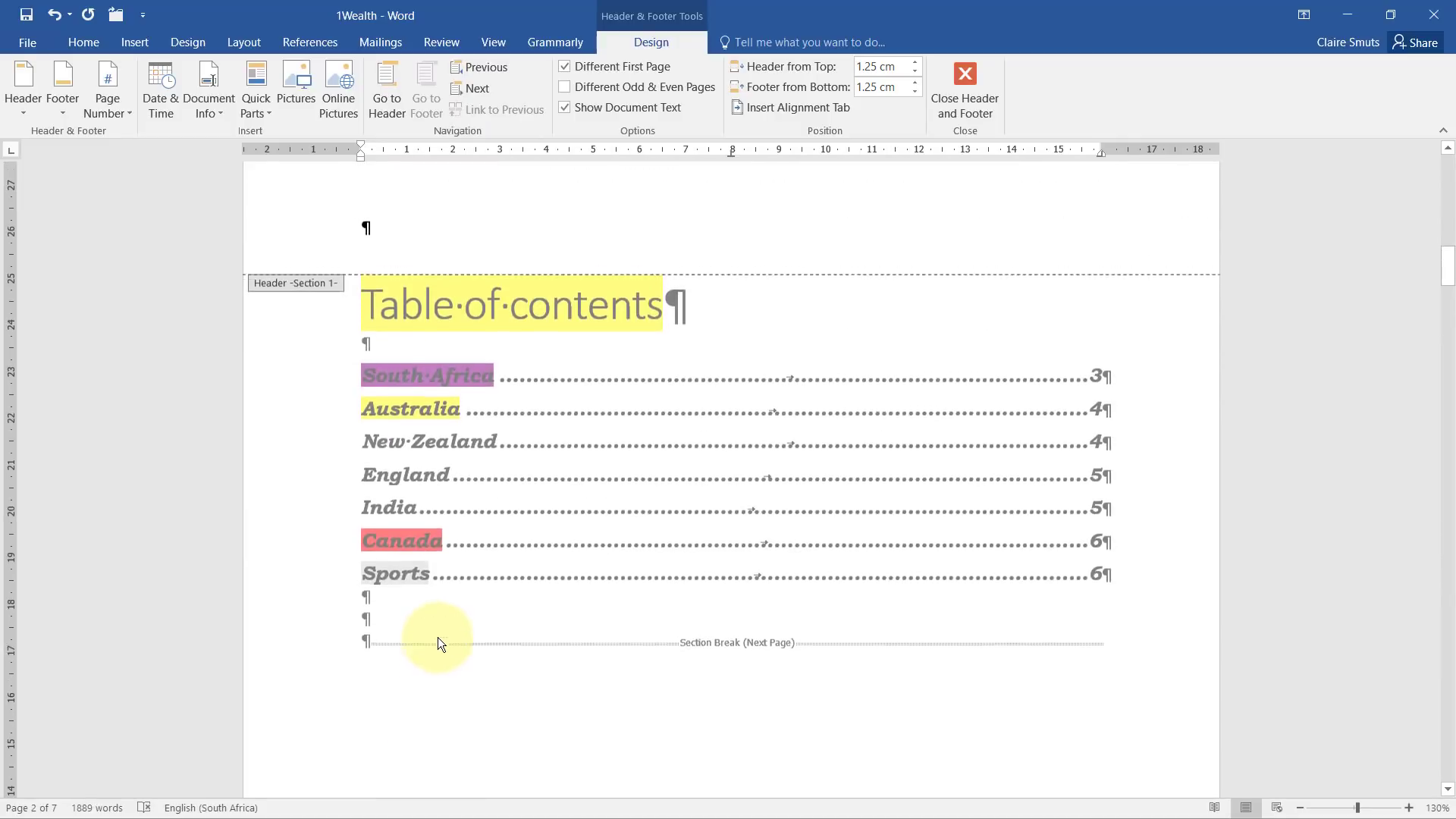
pyautogui.click(958, 86)
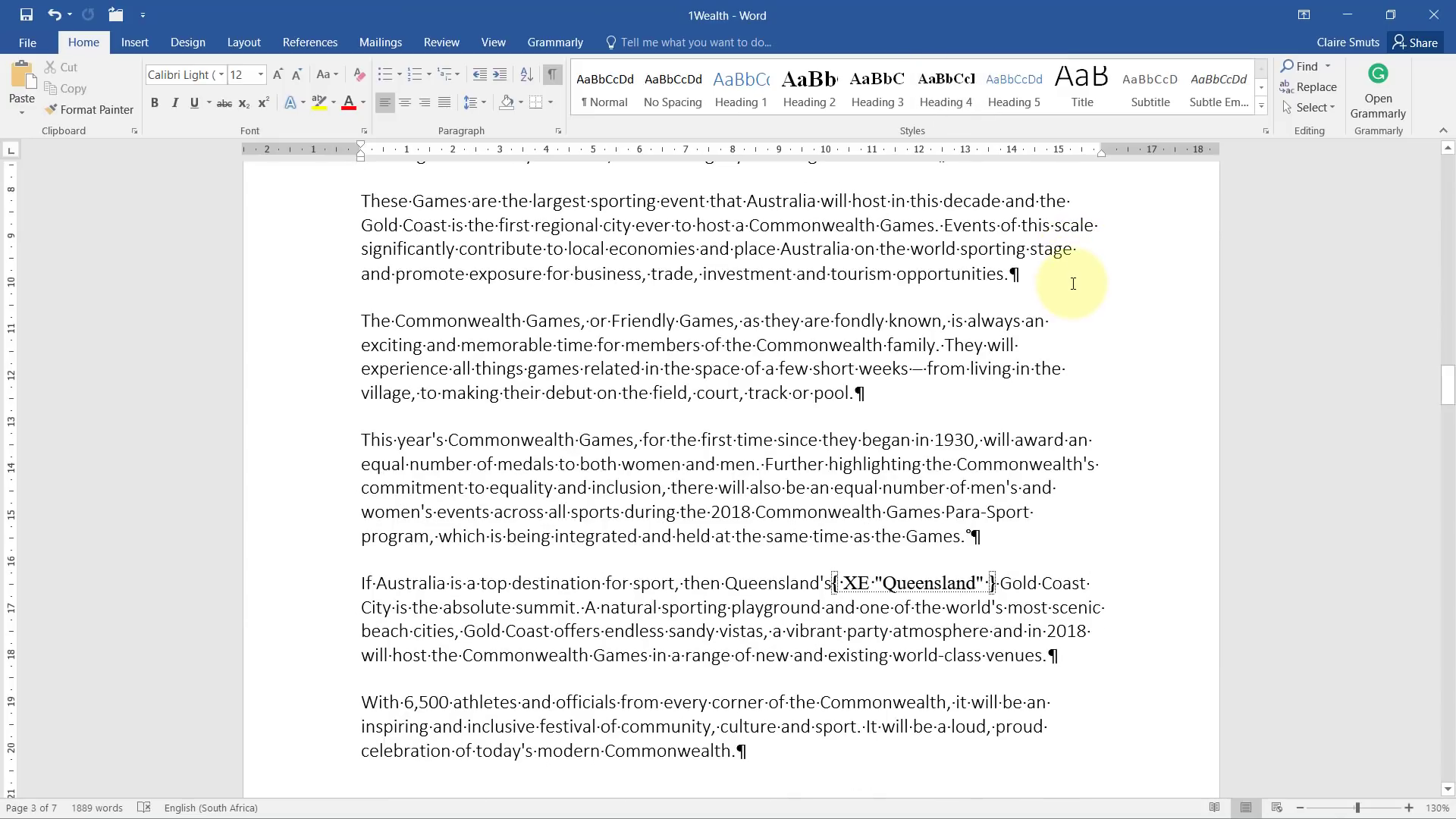